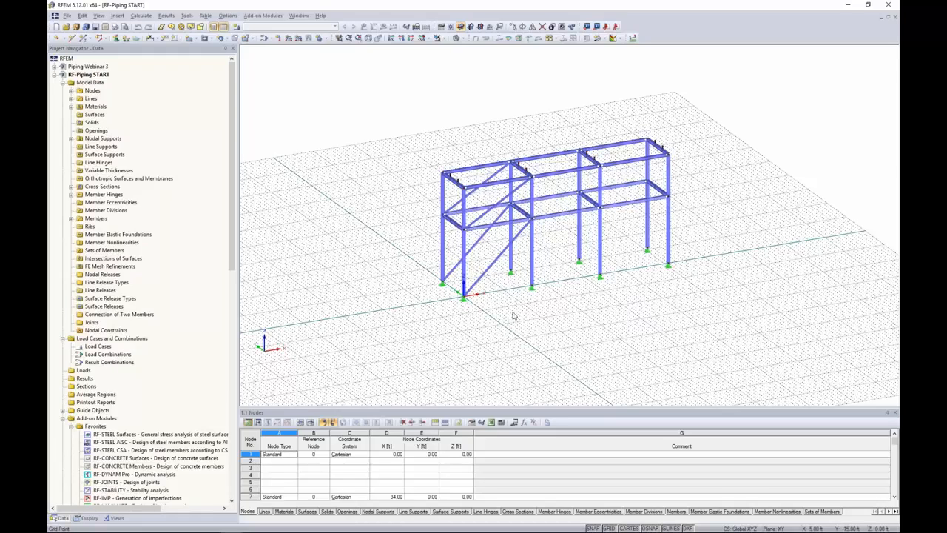
Step: Inspect the short vertical rigid member on the near end's top beam, including its member end hinge conditions, leaving them unchanged
ctrl+middle_drag(512, 311, 526, 298)
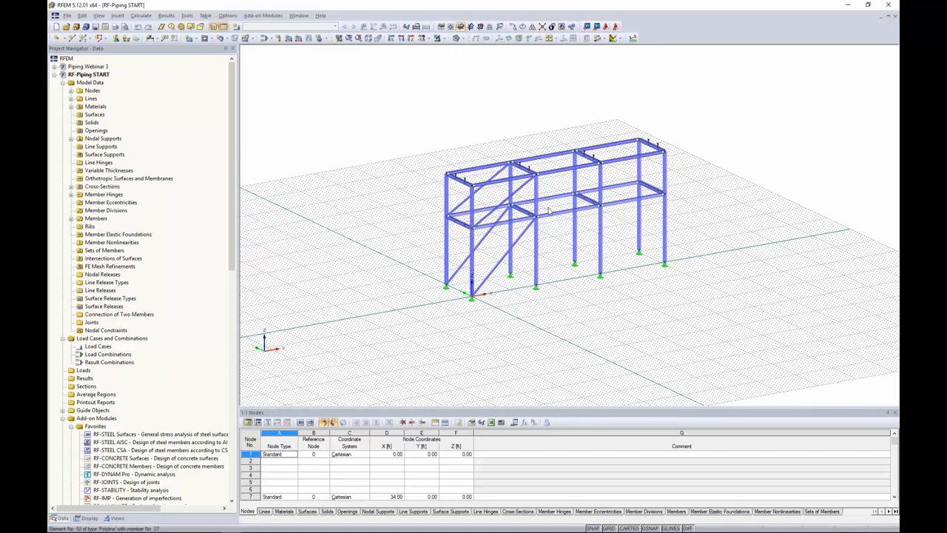
scroll(456, 159, up, 5)
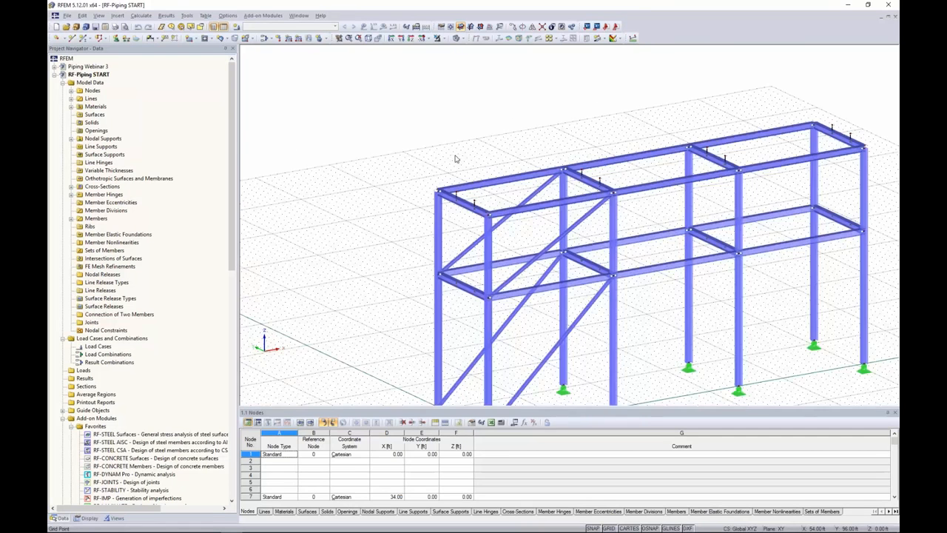
scroll(406, 151, up, 6)
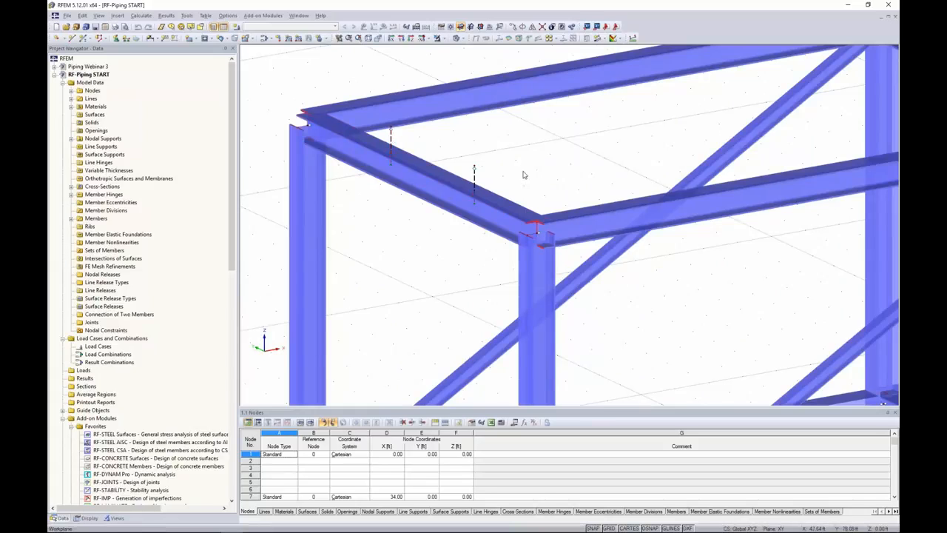
scroll(498, 177, up, 3)
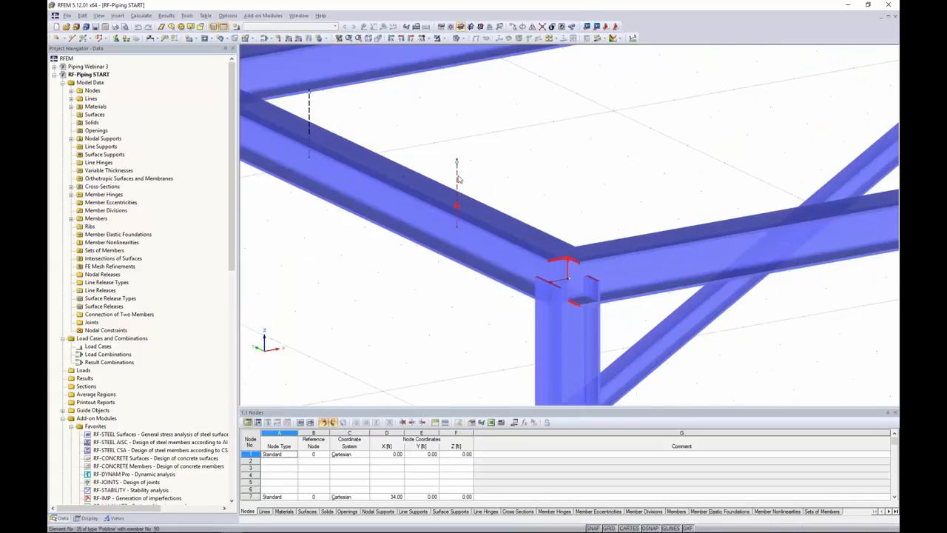
double_click(457, 179)
drag(491, 160, 653, 112)
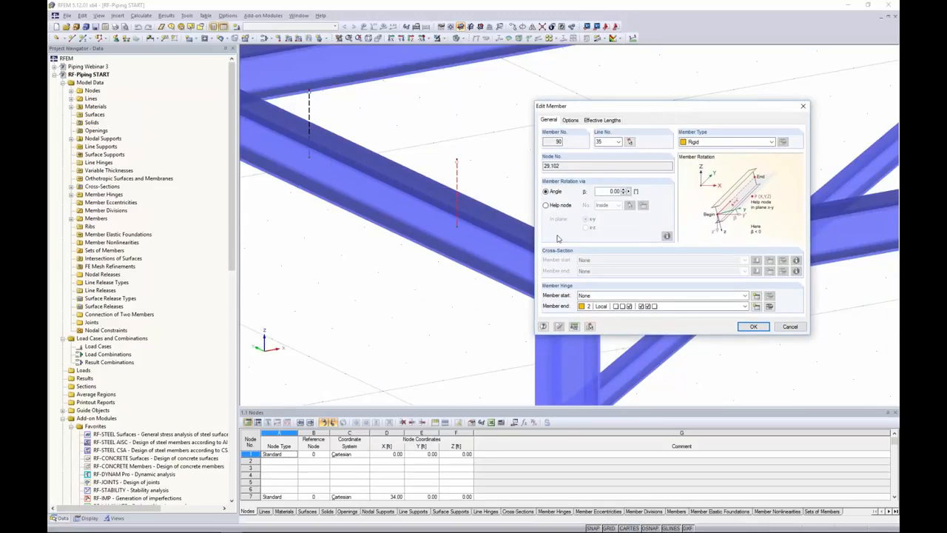
click(767, 308)
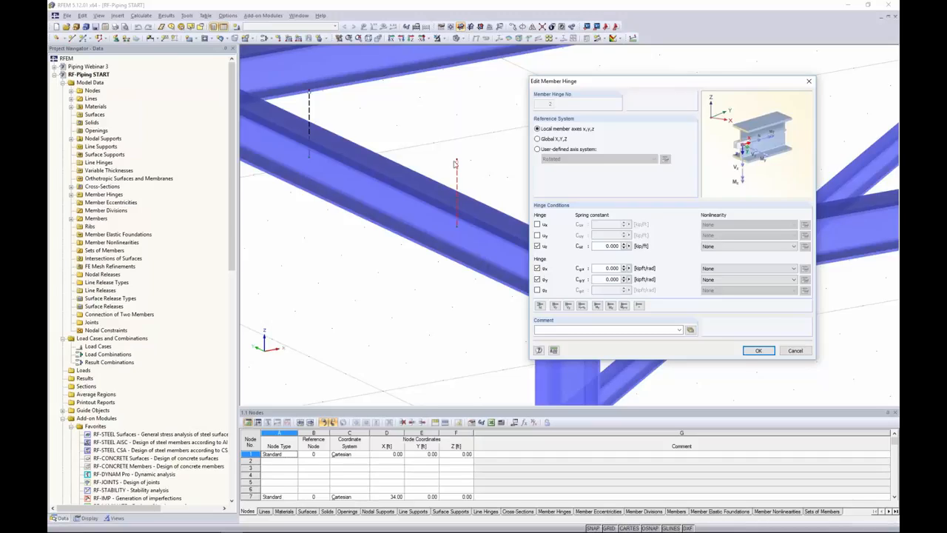
click(793, 351)
click(790, 326)
Step: Highlight the frame members assigned to the W 8x35 and W 4x13 cross-sections
scroll(545, 164, down, 3)
scroll(545, 163, down, 6)
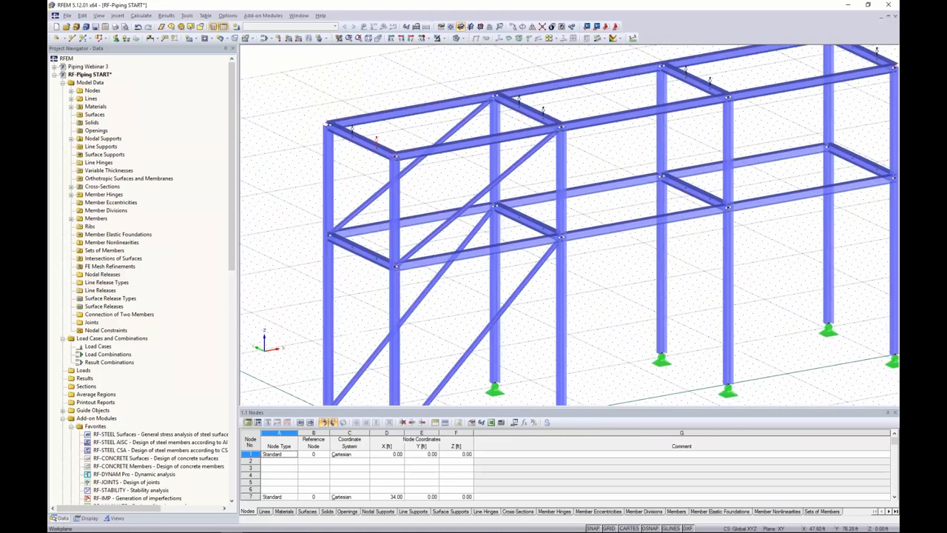
scroll(399, 149, down, 2)
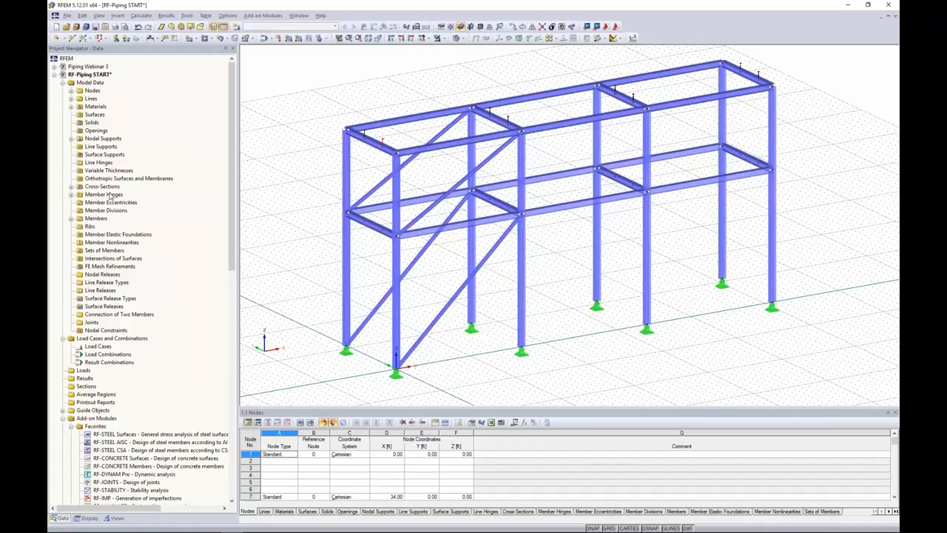
click(72, 188)
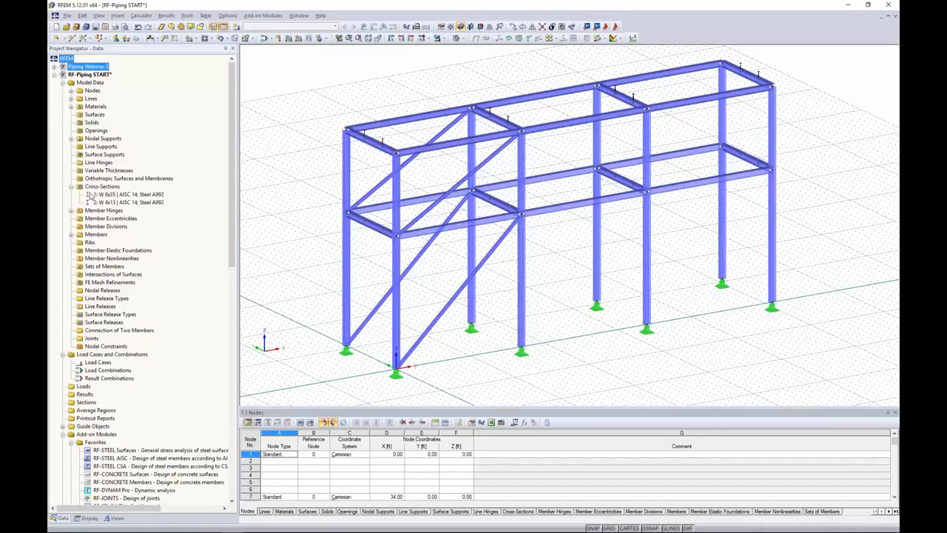
click(102, 194)
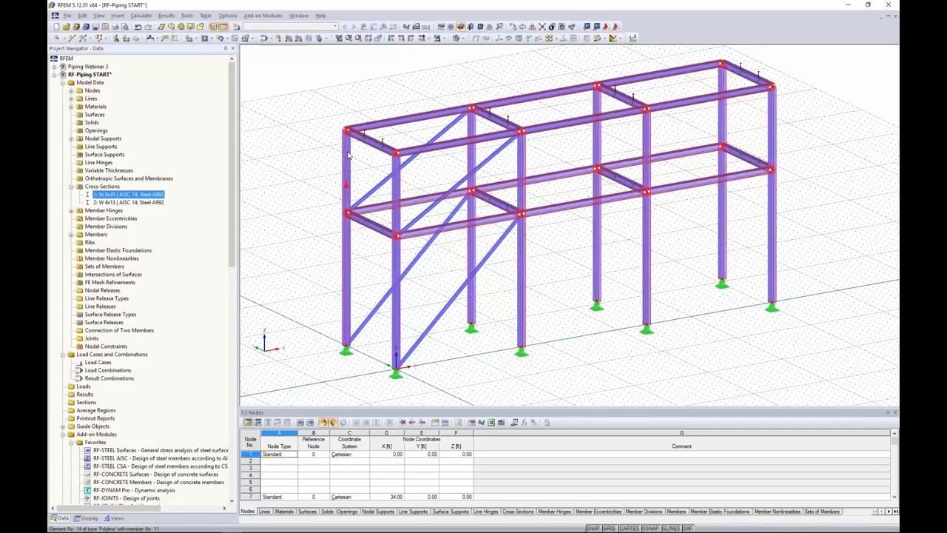
middle_drag(323, 140, 344, 137)
click(108, 202)
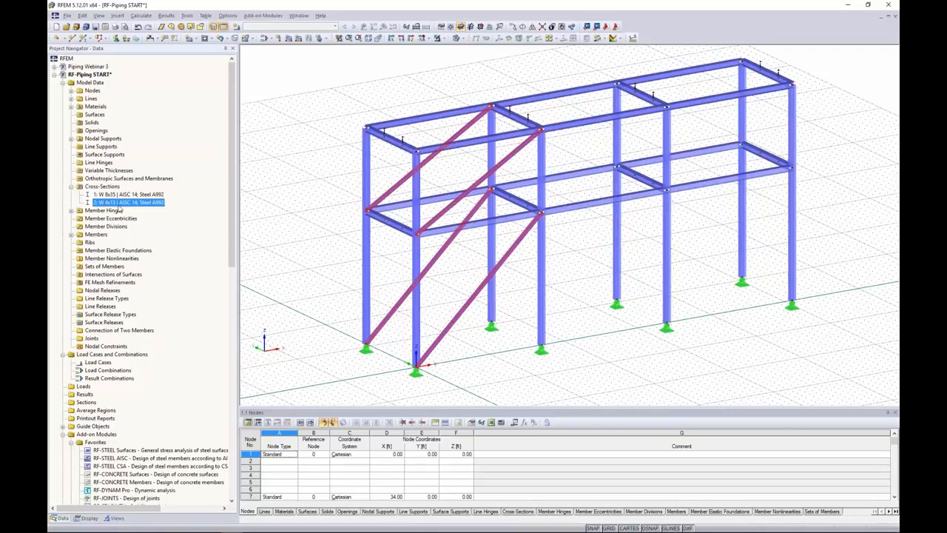
click(103, 185)
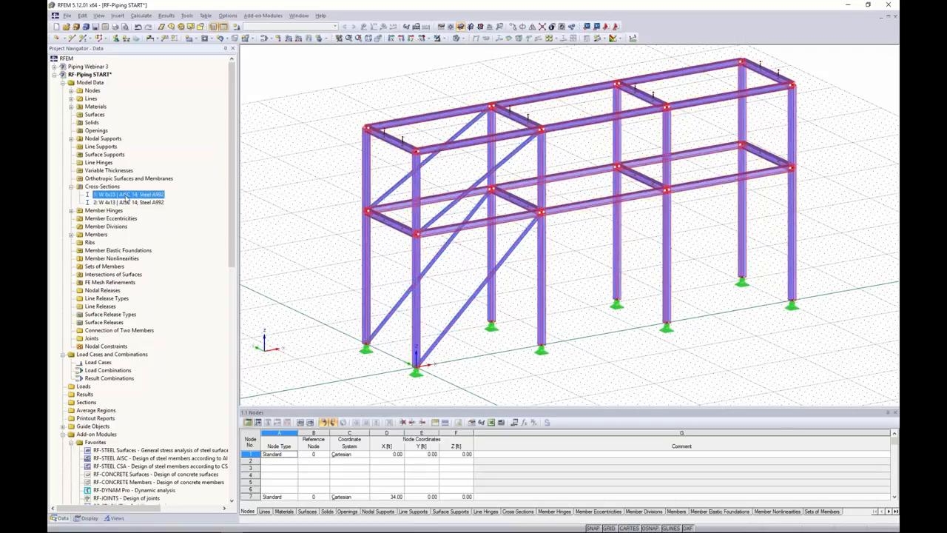
scroll(321, 196, down, 1)
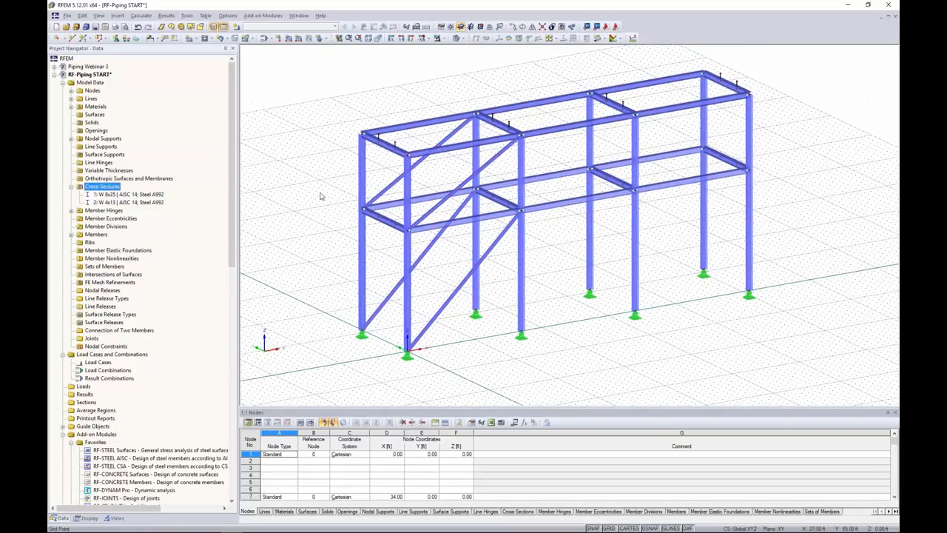
scroll(405, 203, down, 2)
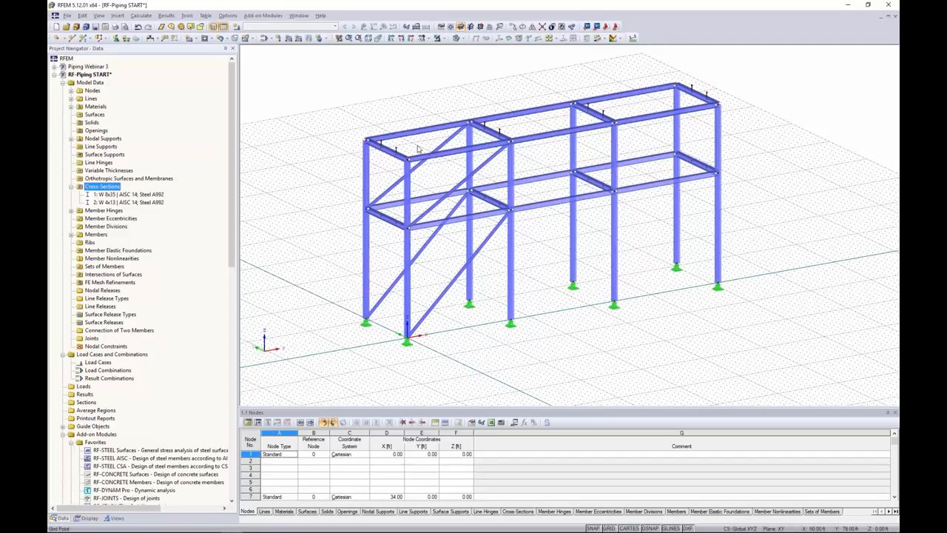
Step: Activate piping analysis in the model's general data, keeping ASME B31.1-2012 as the piping standard
right_click(105, 77)
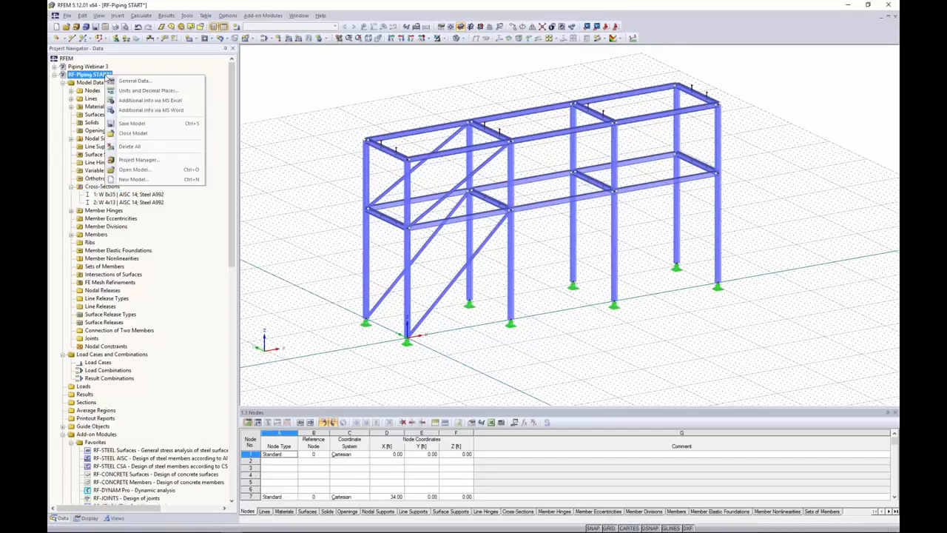
click(134, 81)
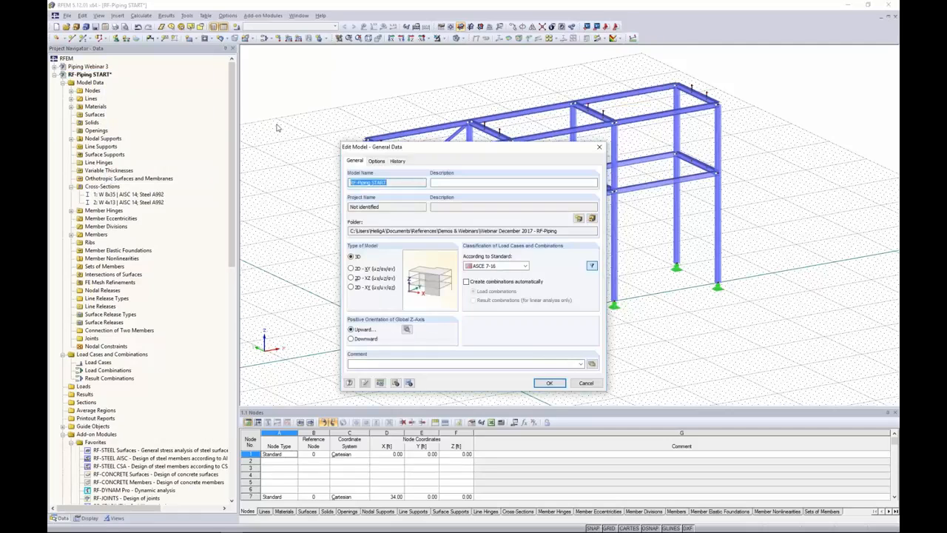
click(377, 160)
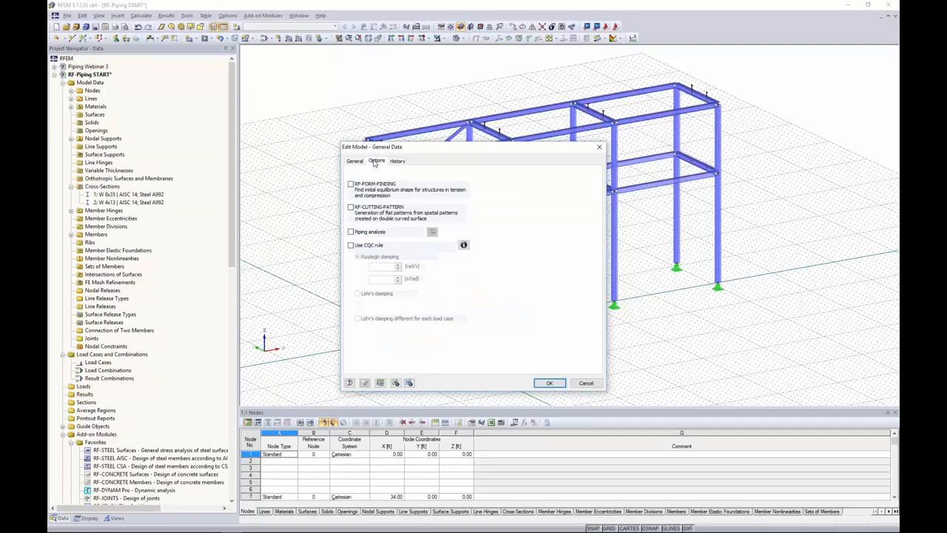
click(352, 232)
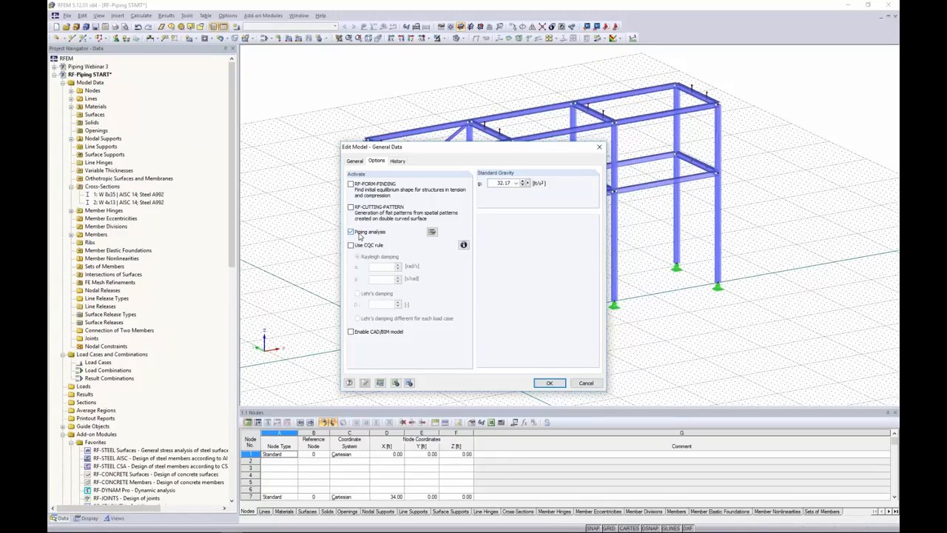
click(431, 233)
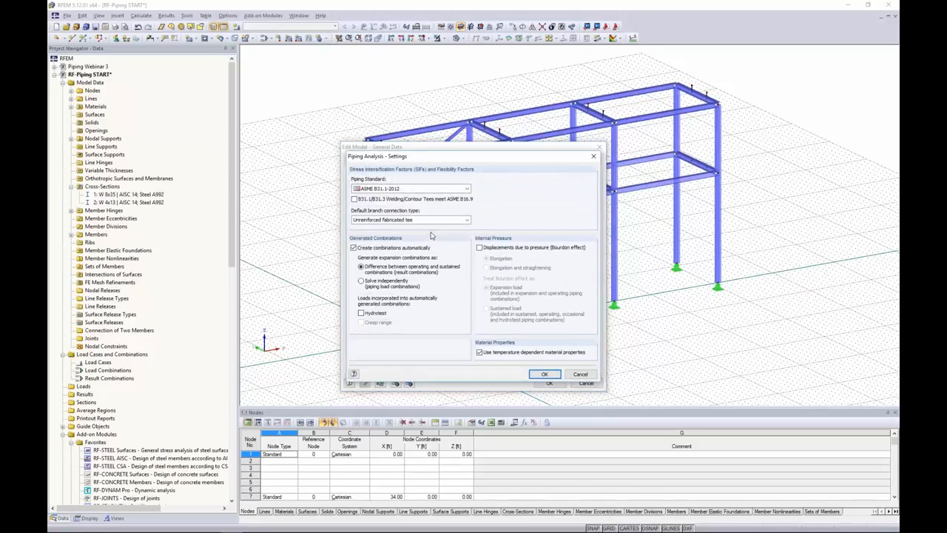
click(418, 188)
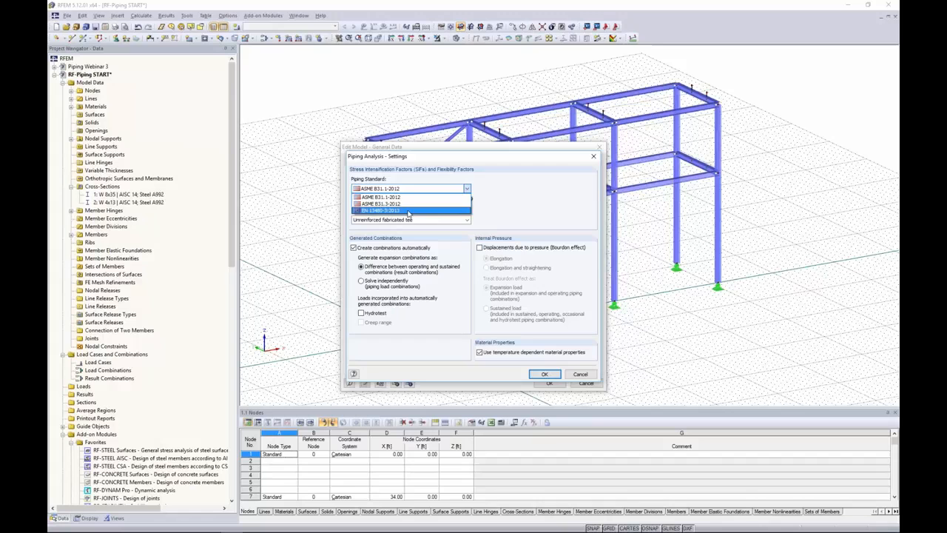
click(510, 210)
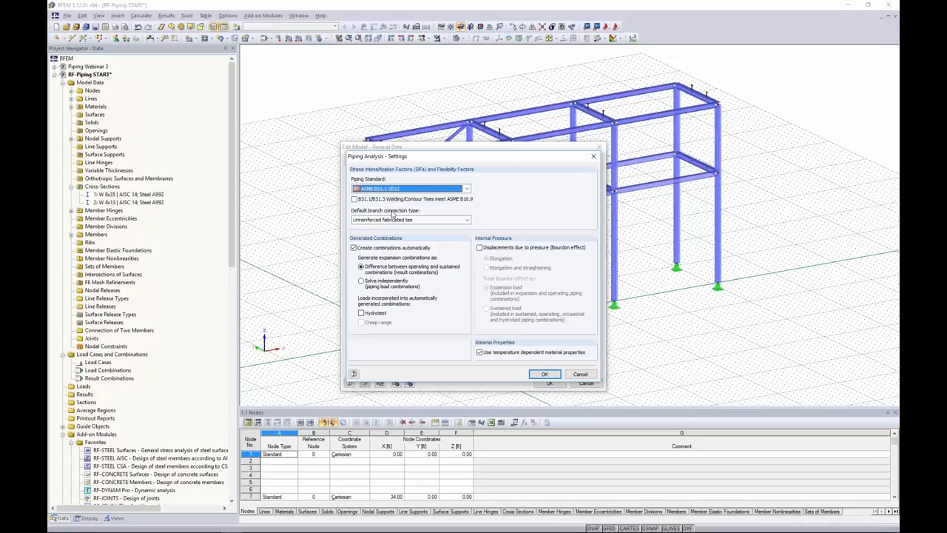
Step: Set the default branch connection to Reinforced fabricated tee and have the automatic expansion combinations solved independently
click(388, 219)
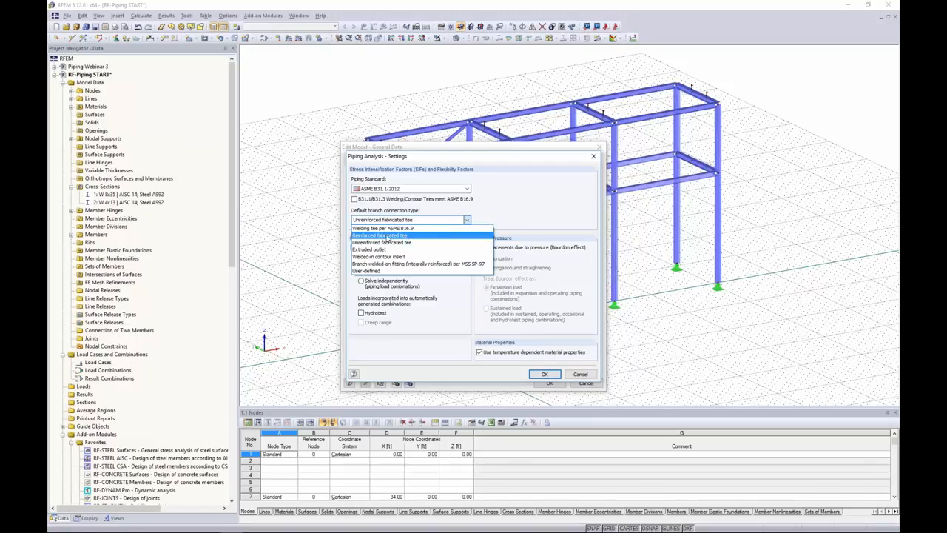
click(388, 236)
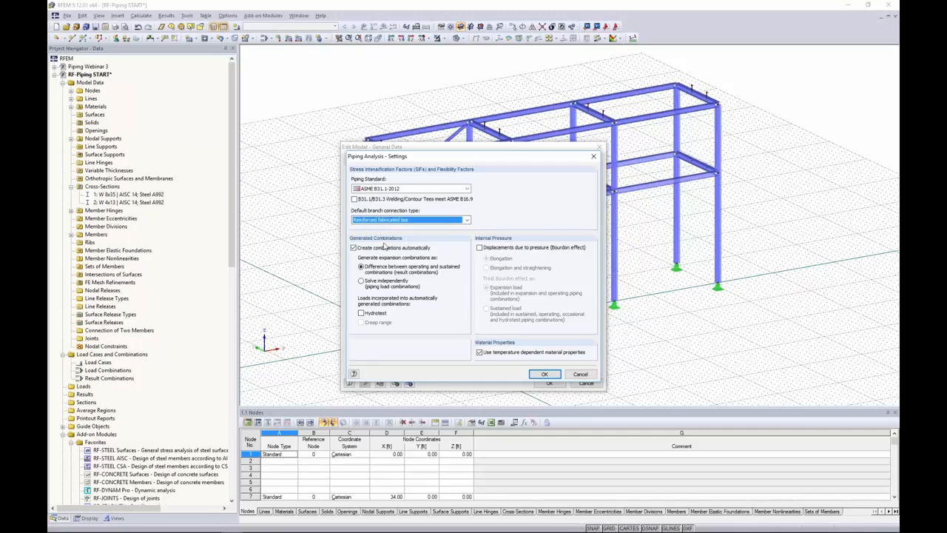
click(353, 248)
click(361, 281)
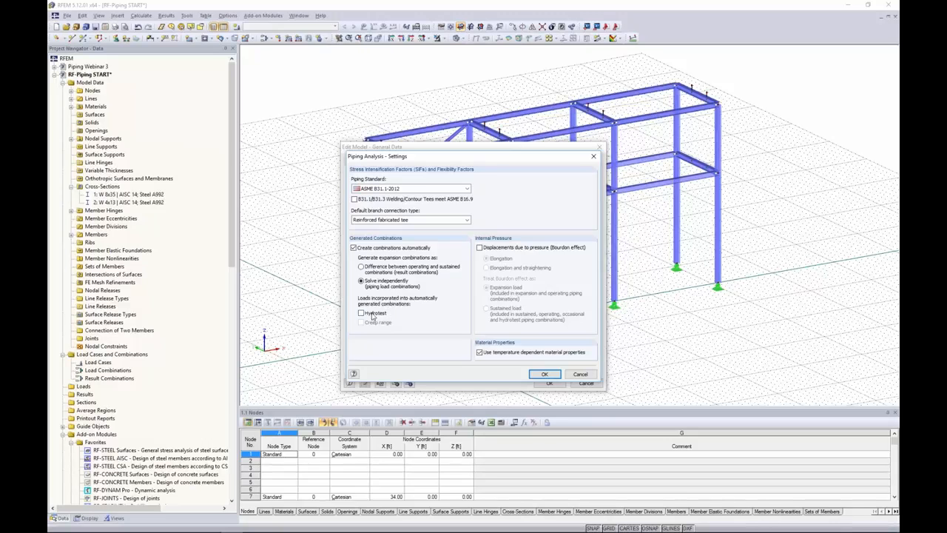
Step: Include pressure displacements (Bourdon effect) as elongation and straightening, treated as expansion load, and apply the piping and model settings
click(478, 248)
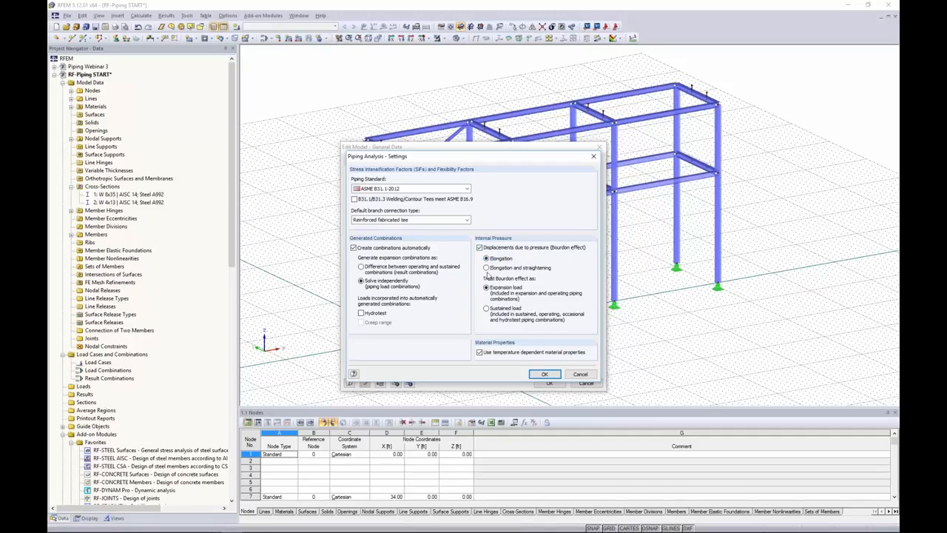
click(487, 267)
click(544, 374)
click(548, 382)
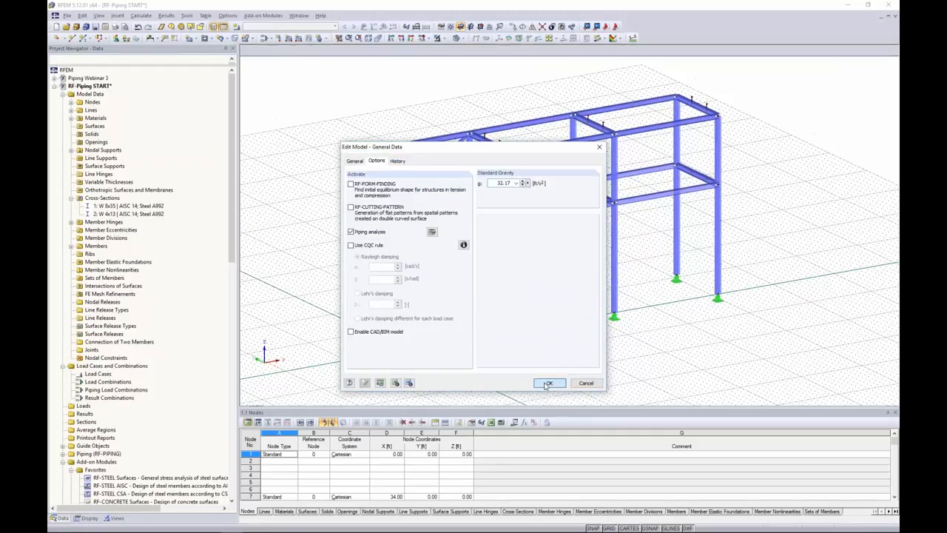
Step: Start a new pipeline with the description "Main Pipe 1"
middle_drag(434, 276, 511, 191)
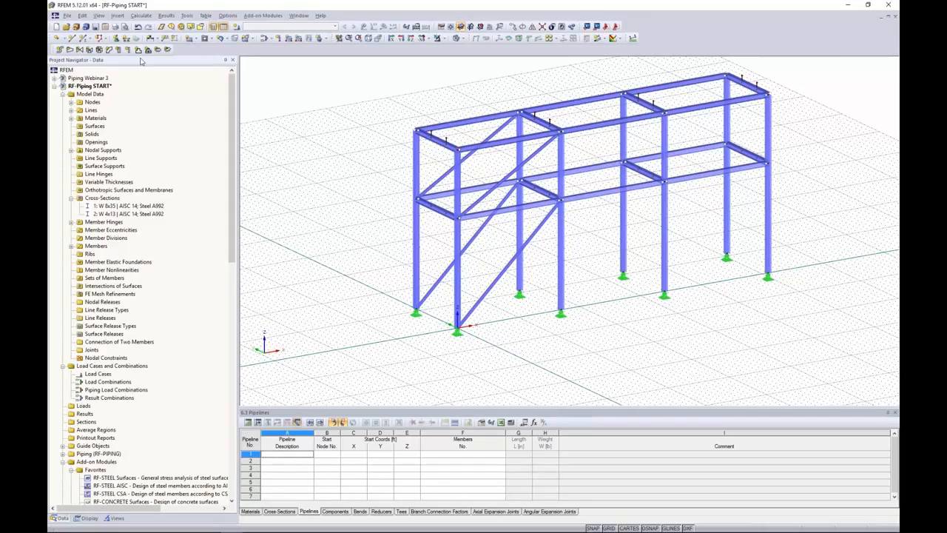
scroll(337, 193, down, 2)
ctrl+middle_drag(336, 193, 394, 212)
click(59, 50)
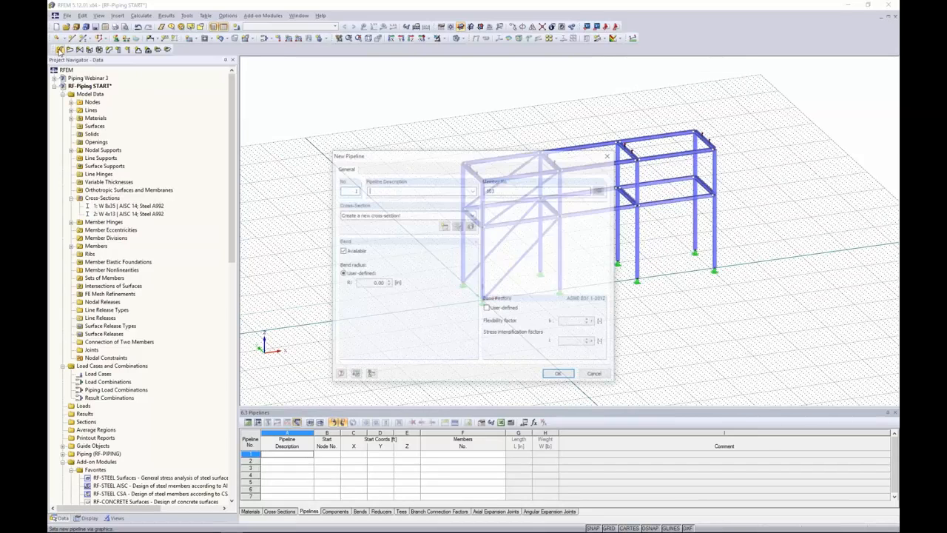
drag(414, 159, 384, 149)
text(Main Pipe 1)
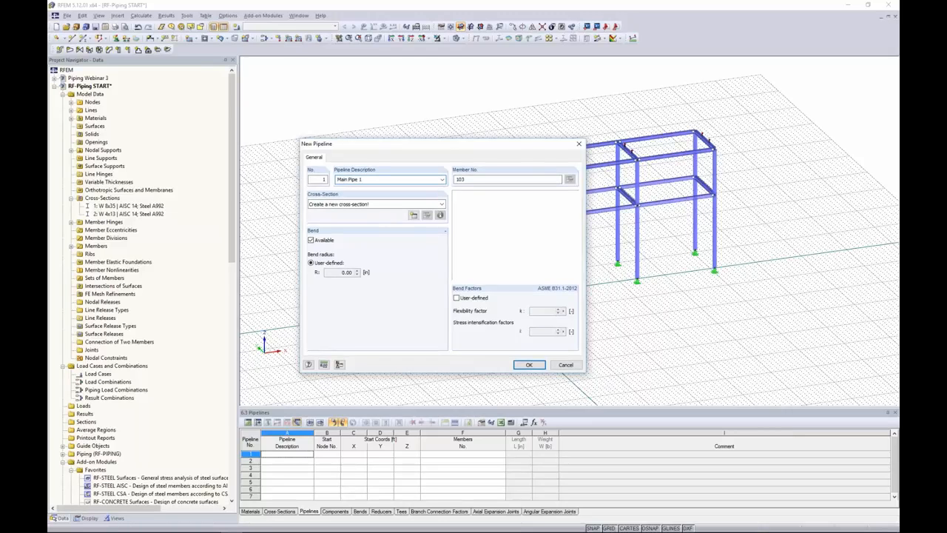
Step: Create a new cross-section for the pipeline using the ASME B 36.10M section NPS 8 (8.625x0.594)
click(413, 215)
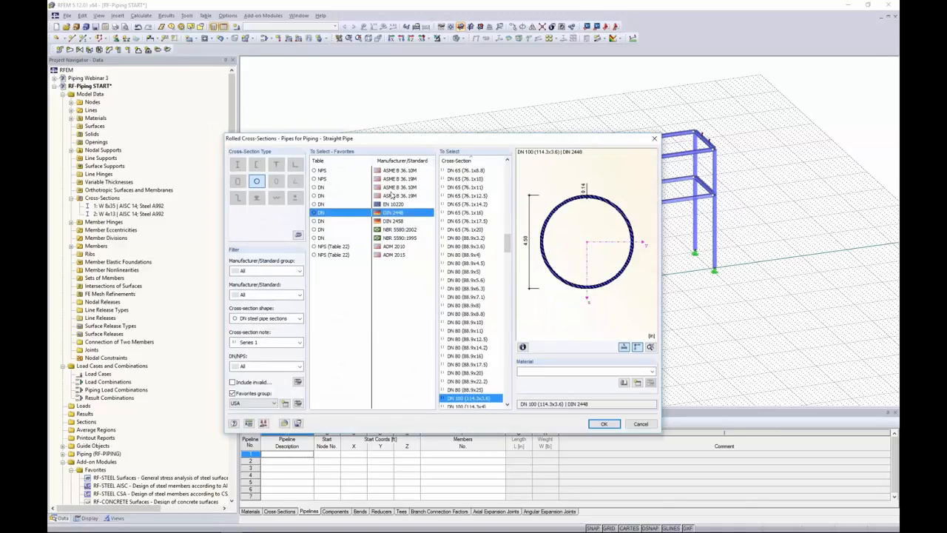
click(323, 171)
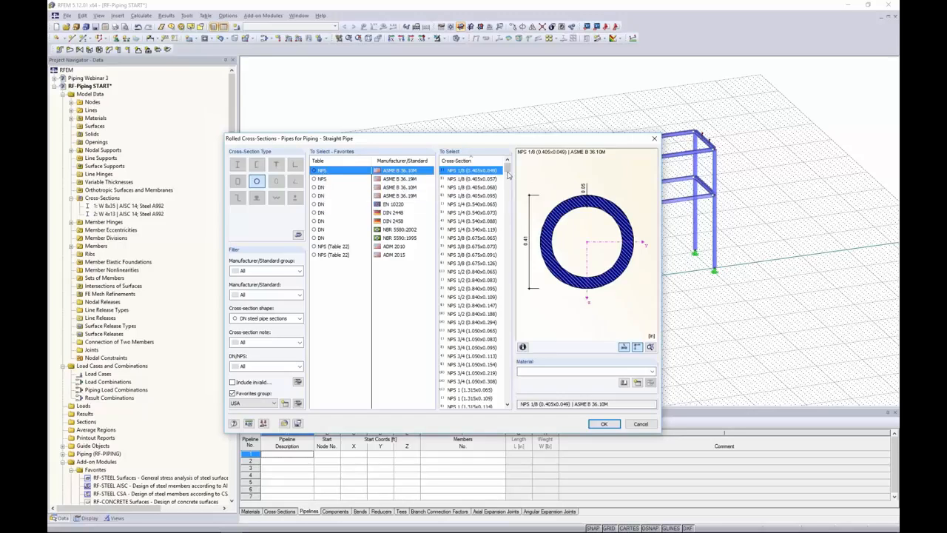
drag(508, 172, 507, 227)
scroll(471, 274, up, 6)
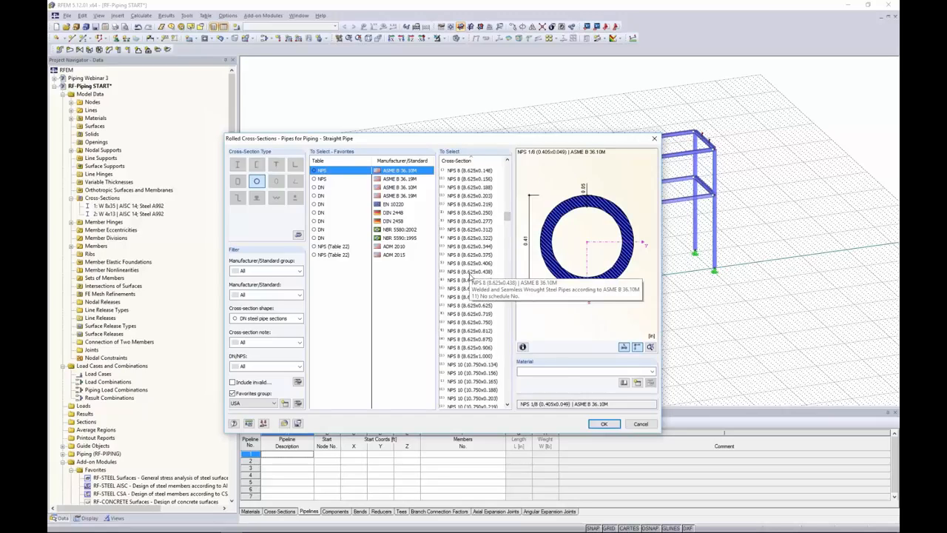
click(489, 296)
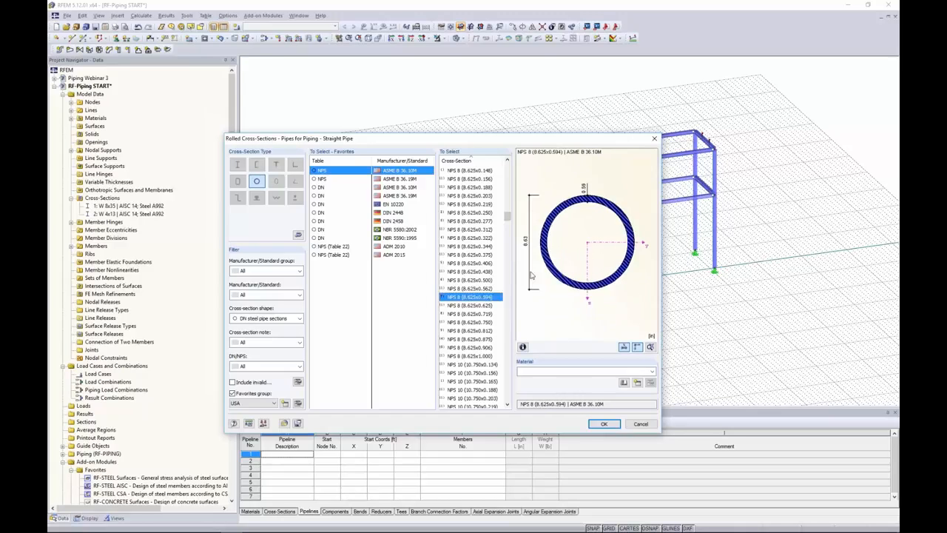
Step: Examine the cross-section properties of the chosen NPS 8 pipe
click(522, 347)
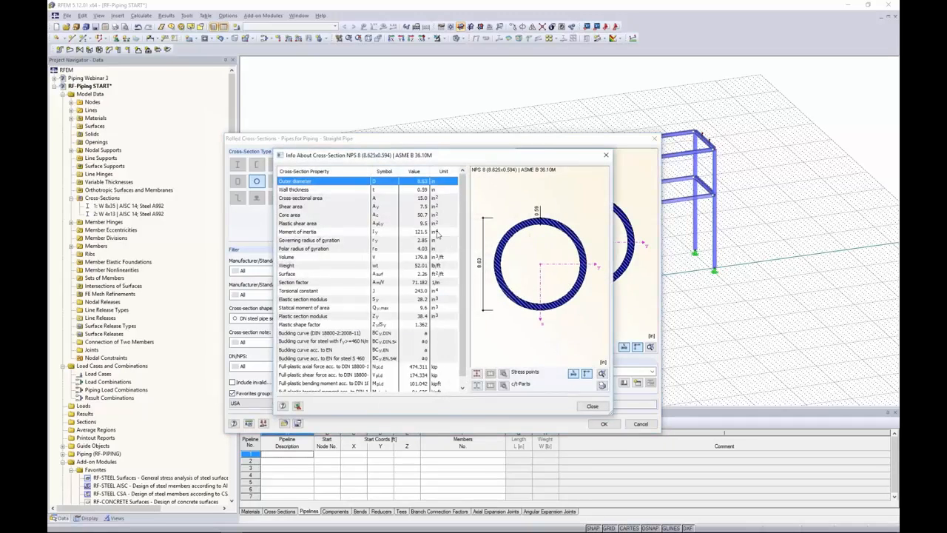
scroll(463, 257, down, 1)
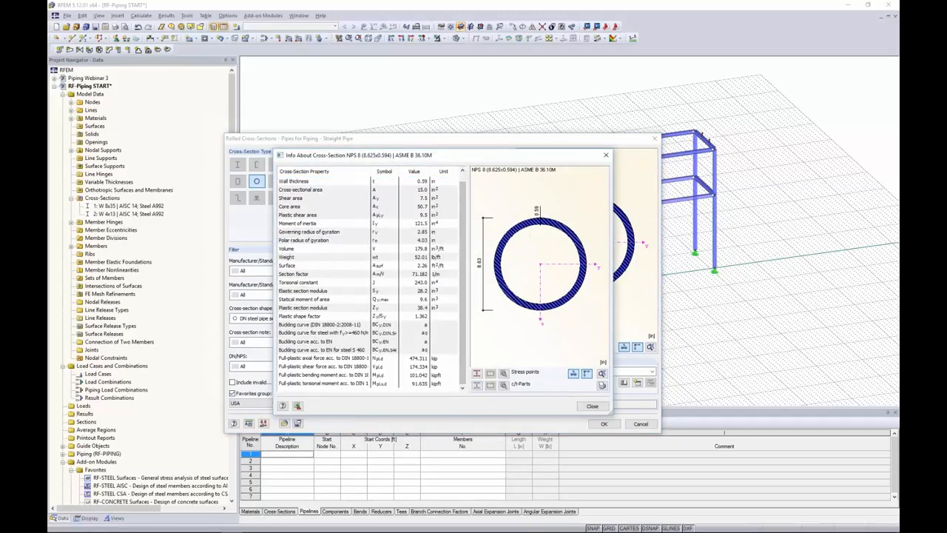
click(591, 405)
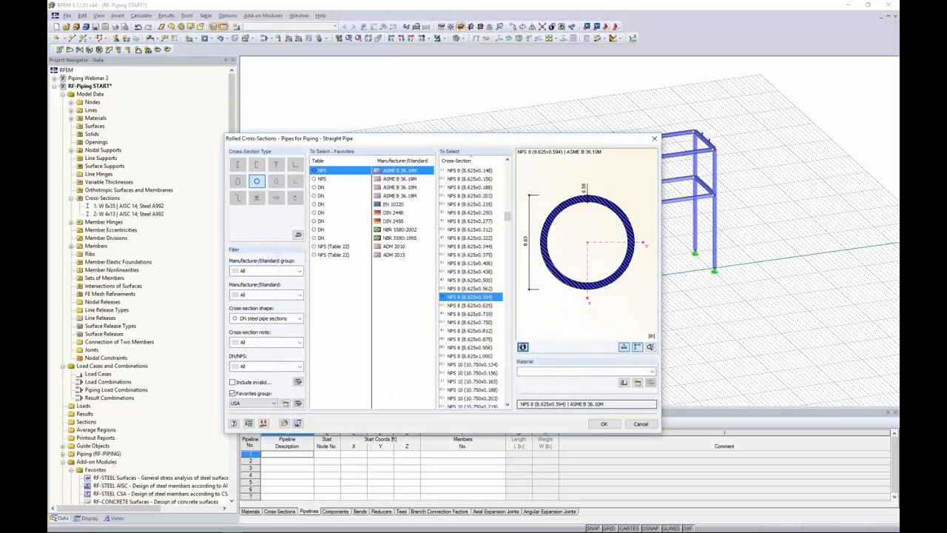
Step: Filter the material library for the pipe section to the ASTM standard group and the ASME B31.1-2010 standard
click(622, 383)
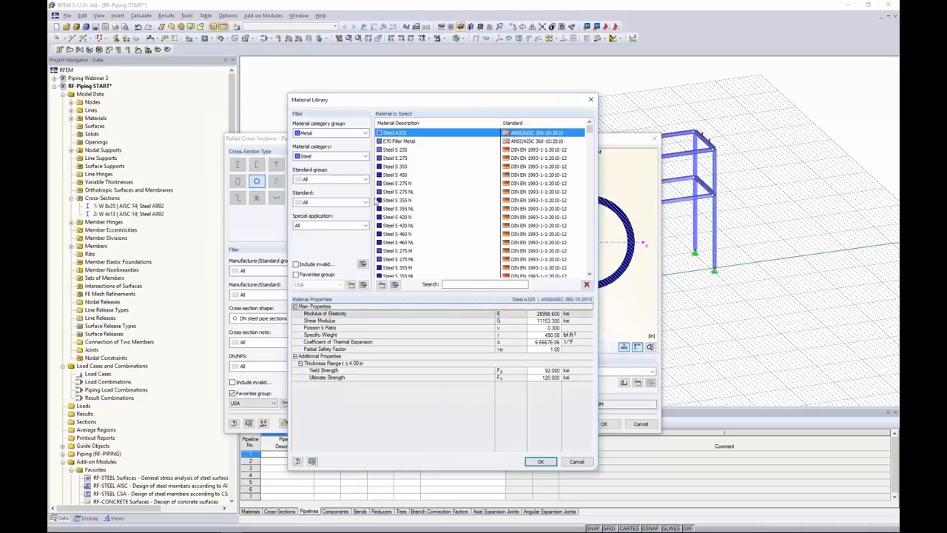
click(322, 179)
scroll(323, 185, down, 3)
click(323, 208)
click(323, 204)
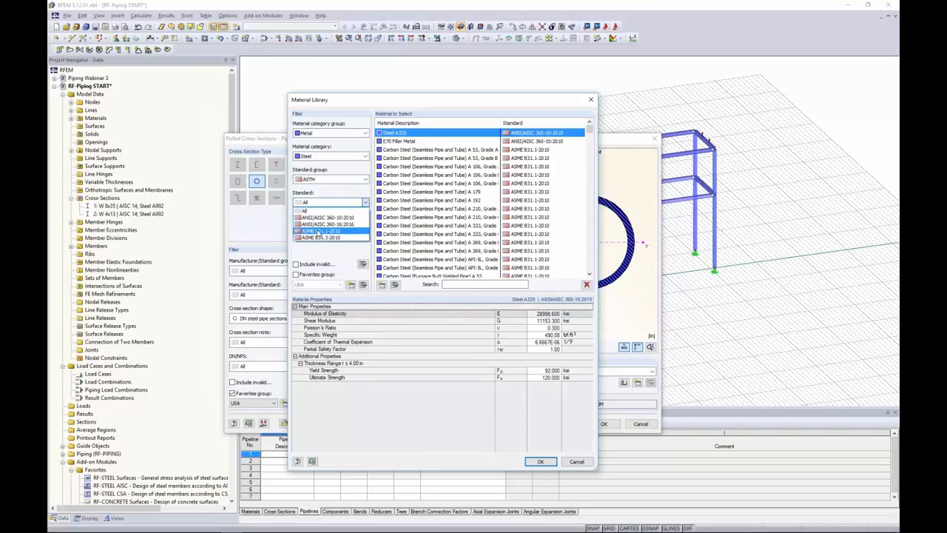
click(318, 232)
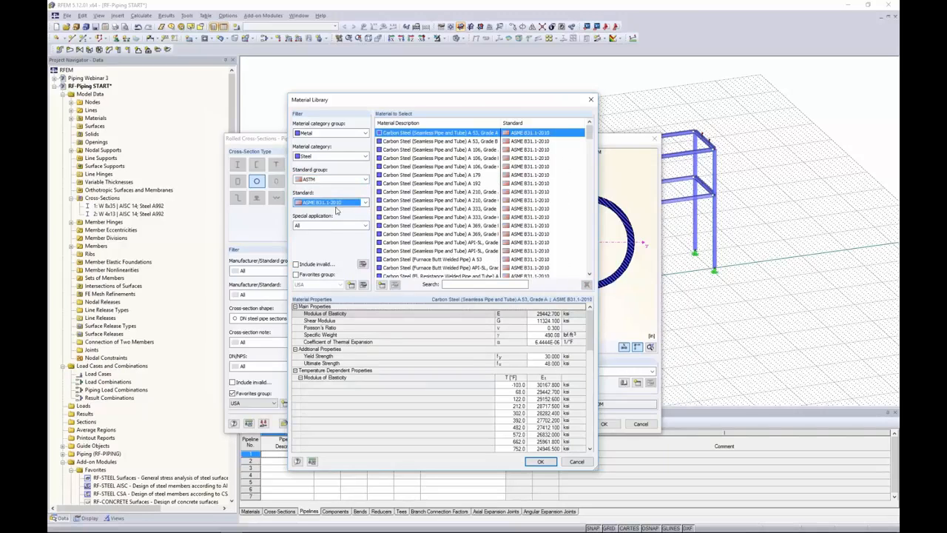
Step: Assign Carbon Steel (Seamless Pipe and Tube) A 53, Grade A after reviewing its temperature-dependent properties, and accept the rolled section
mouse_move(590, 132)
mouse_down()
mouse_move(580, 250)
mouse_move(597, 177)
mouse_move(589, 124)
mouse_up()
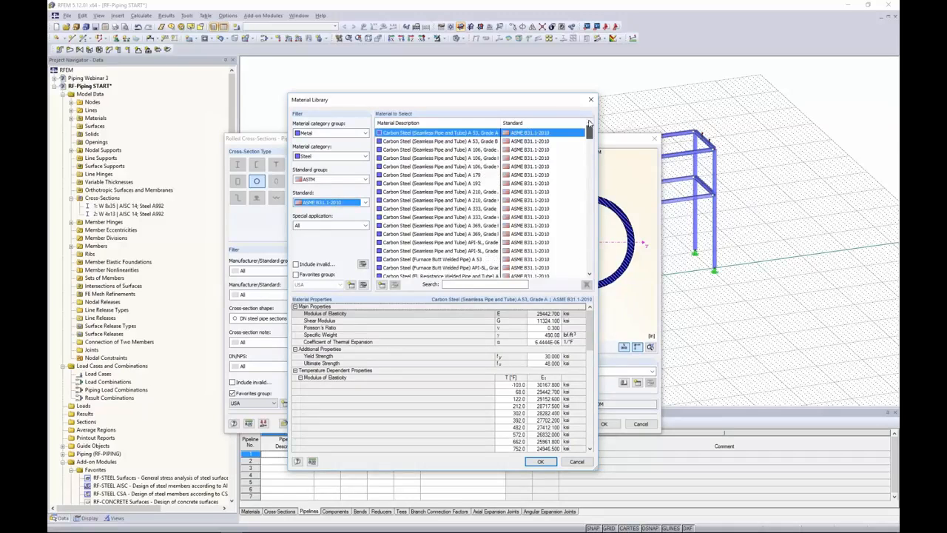
click(486, 135)
drag(501, 123, 521, 122)
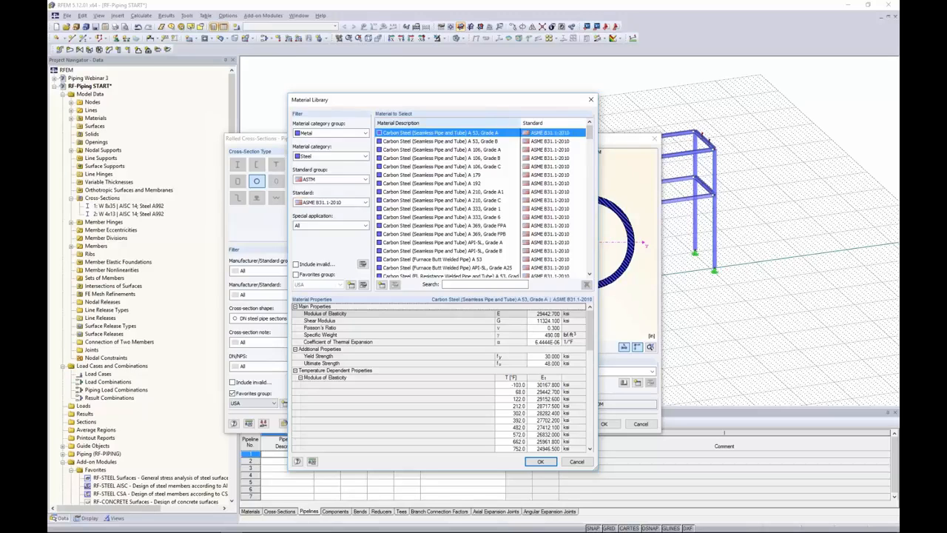
drag(588, 331, 589, 338)
scroll(588, 338, down, 2)
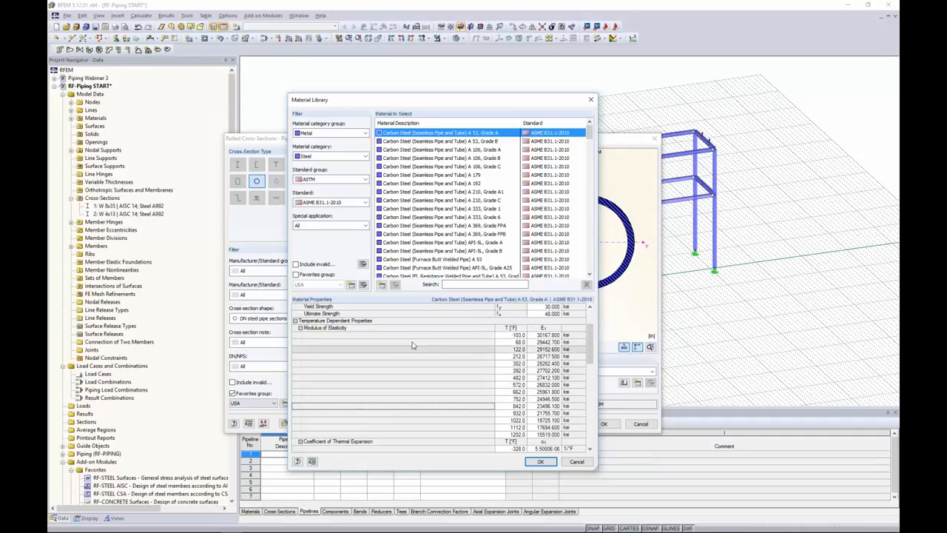
scroll(481, 355, down, 10)
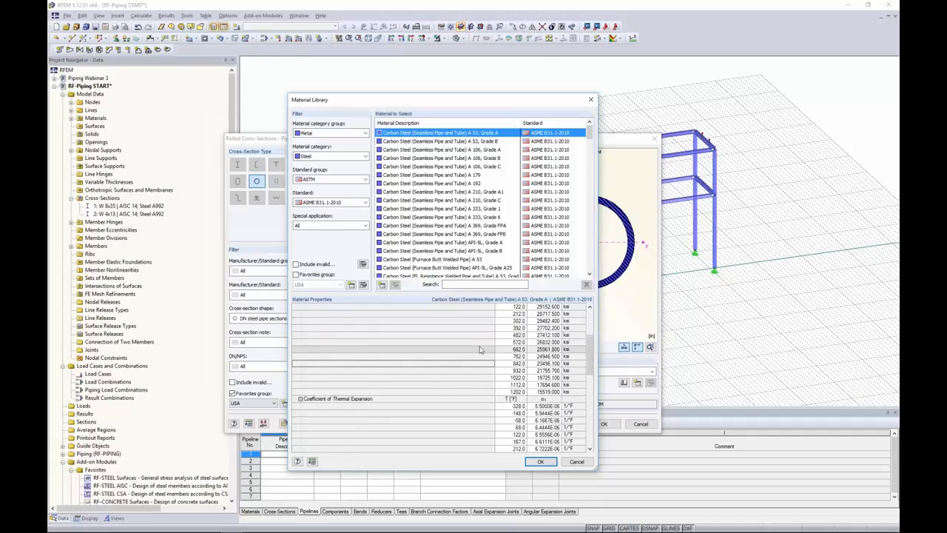
scroll(497, 371, down, 6)
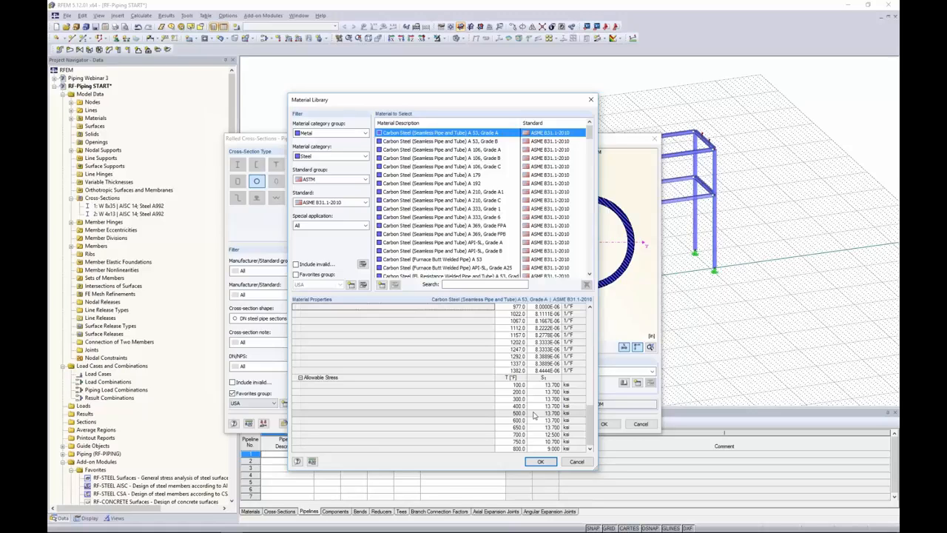
click(540, 460)
click(603, 423)
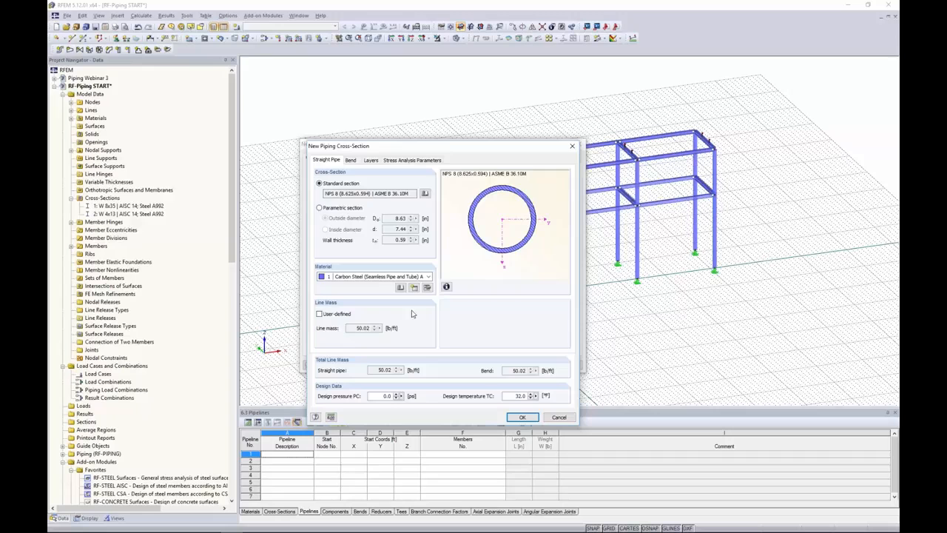
Step: Set the piping cross-section's design pressure to 500 psi and its design temperature to 85 °F
drag(447, 151, 456, 111)
double_click(398, 356)
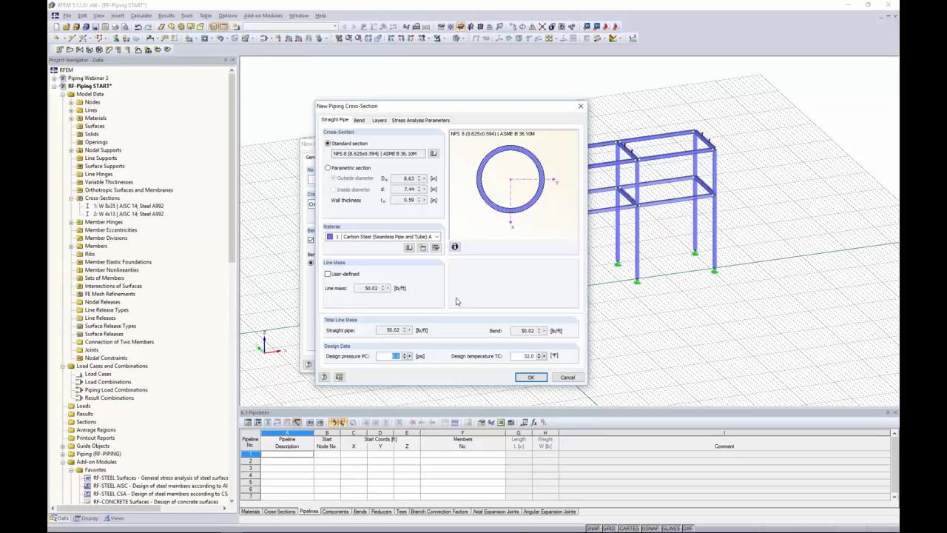
text(500)
double_click(528, 356)
text(85)
Step: Keep the bend section same as the straight pipe and apply insulation and plating layers without lining
click(360, 120)
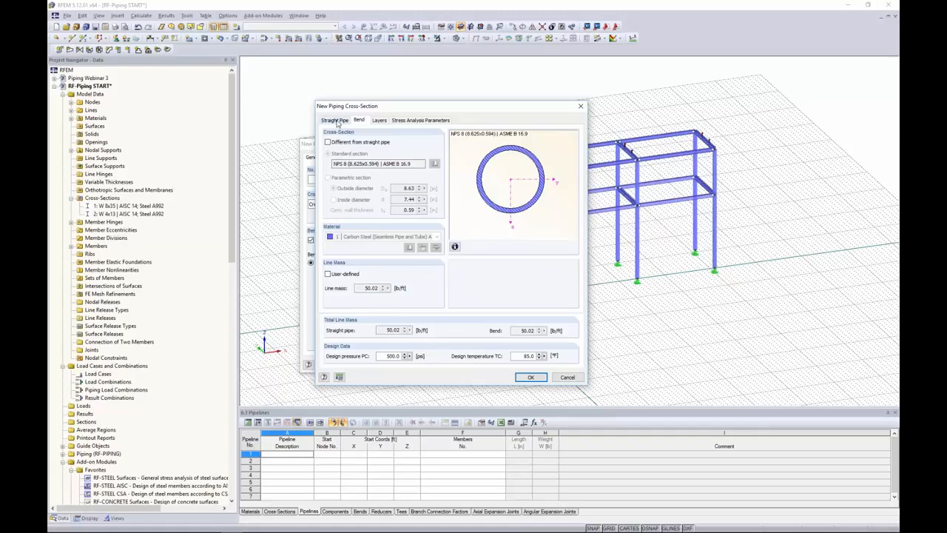
click(380, 121)
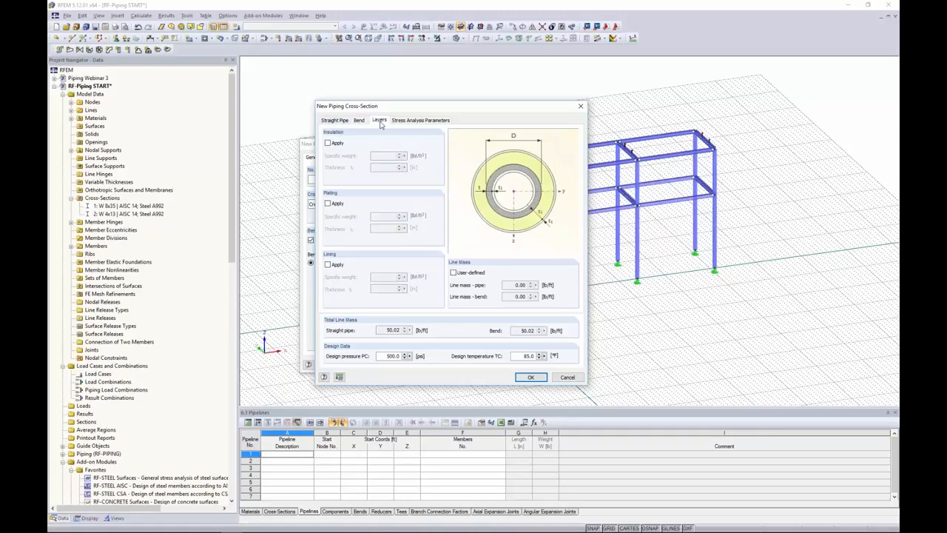
click(327, 143)
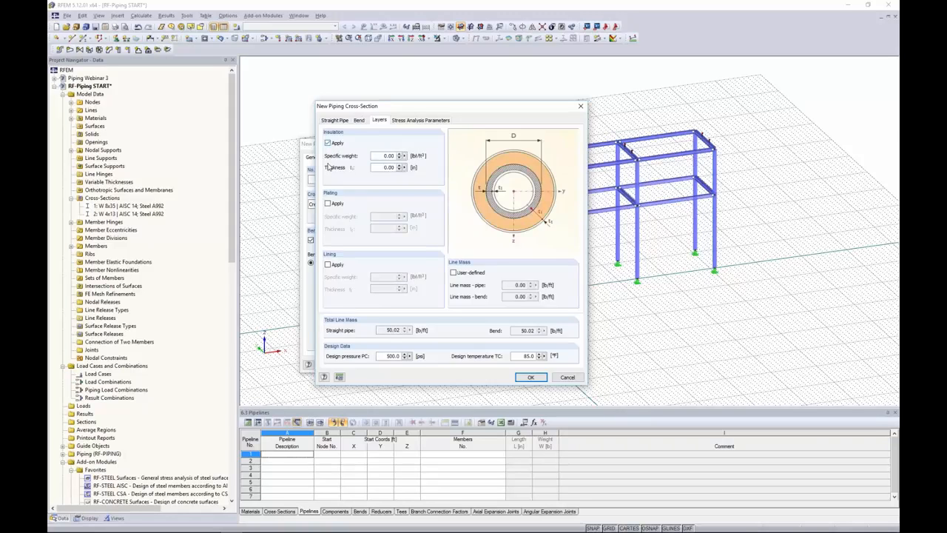
click(327, 203)
click(328, 264)
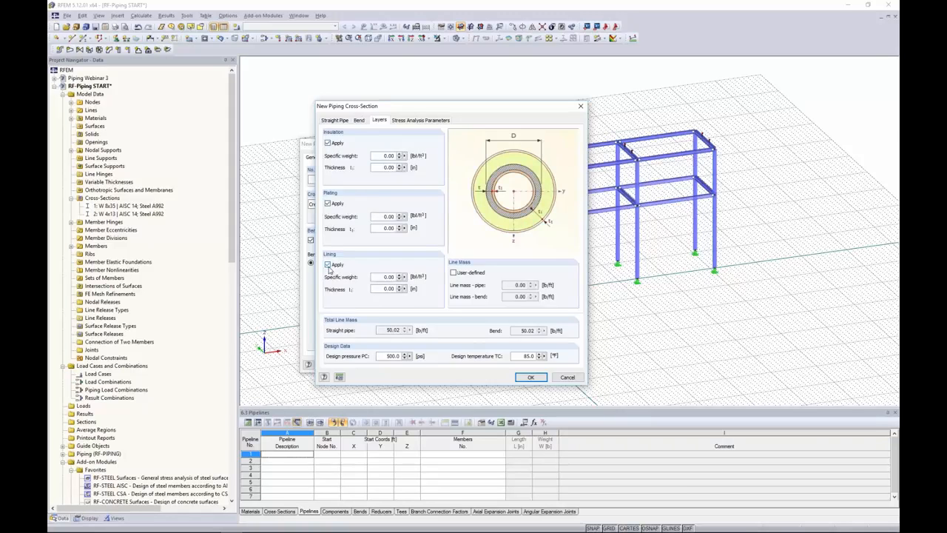
click(328, 264)
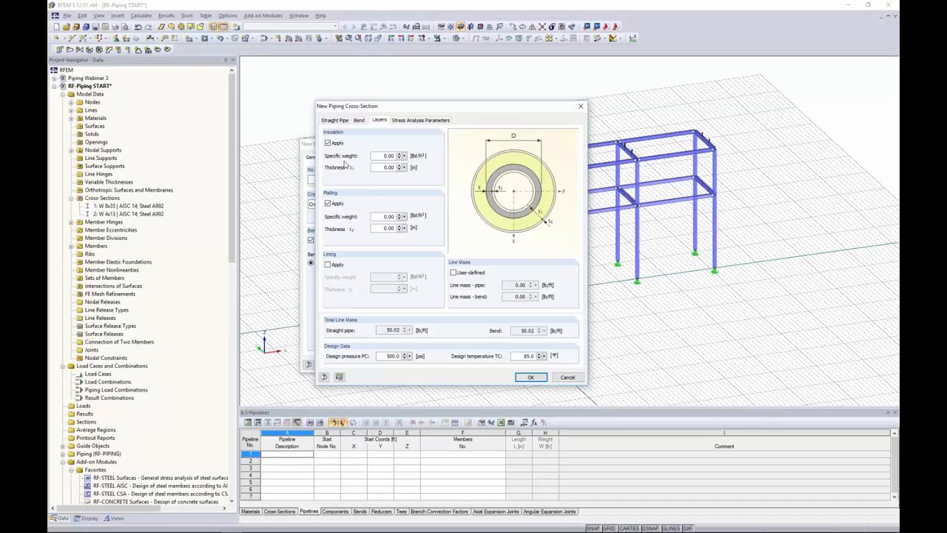
Step: Set the insulation's specific weight to 6.37 lbf/ft³ and its thickness to 2 in
click(372, 157)
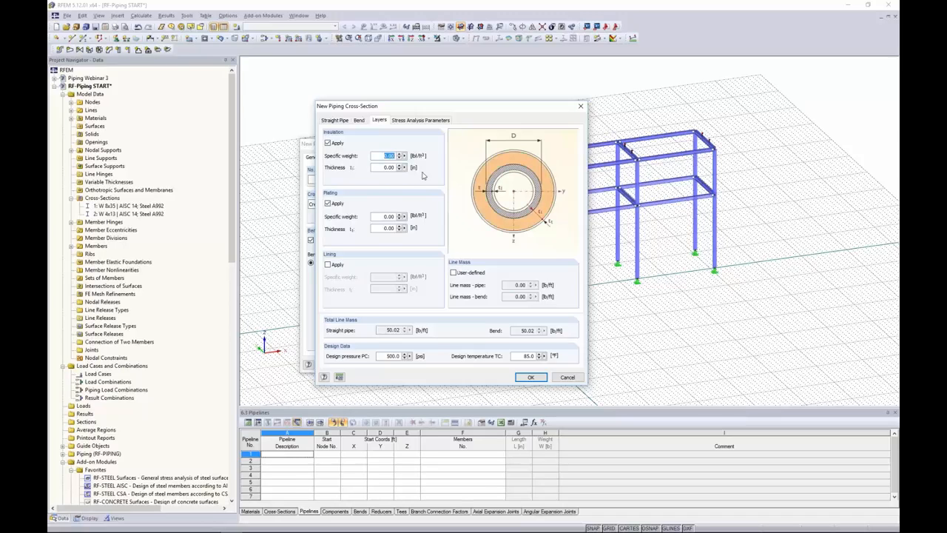
text(6.37)
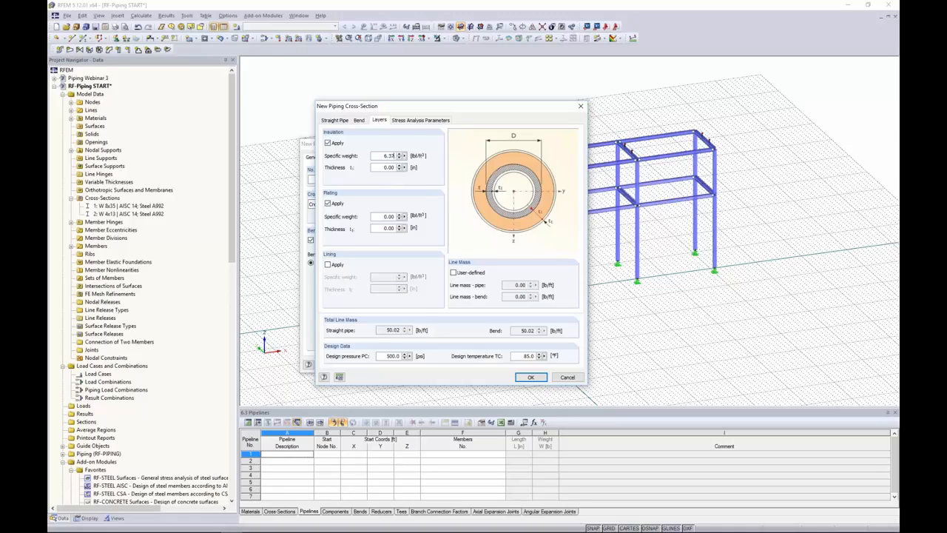
click(377, 167)
text(2)
Step: Set the plating's specific weight to 497.2 lbf/ft³ and its thickness to 0.04 in
click(378, 216)
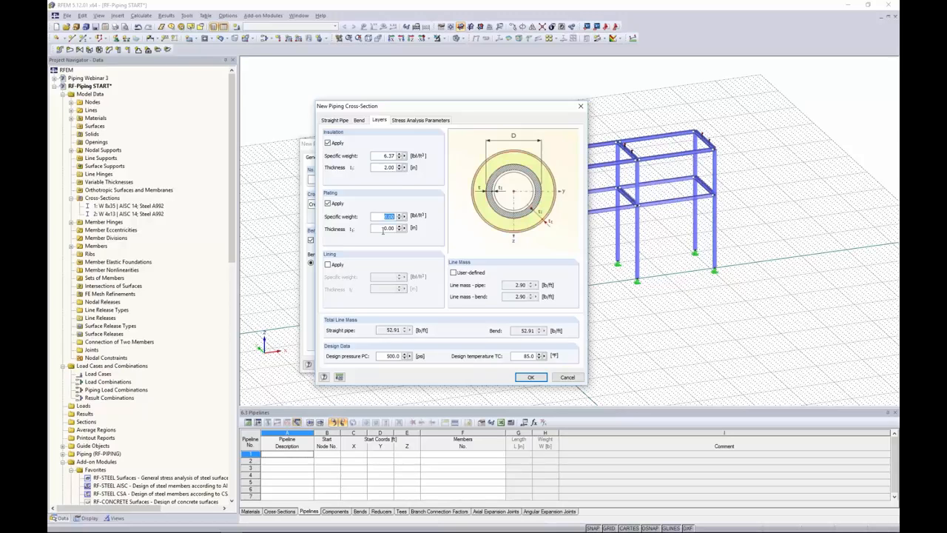
text(497.2)
click(395, 229)
text(0.04)
Step: Review the stress analysis parameters for straight pipe and bend, keep their defaults, and accept the new piping cross-section
click(419, 120)
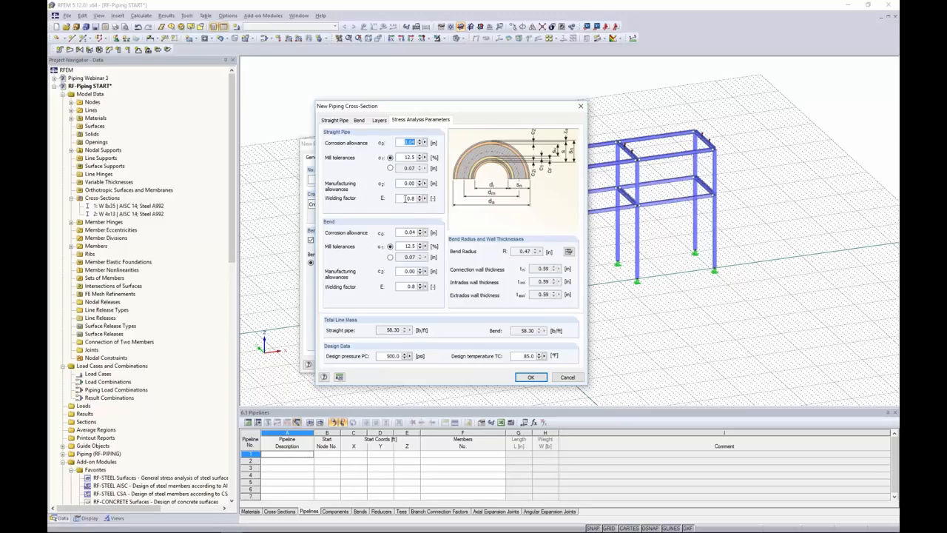
click(410, 141)
click(530, 378)
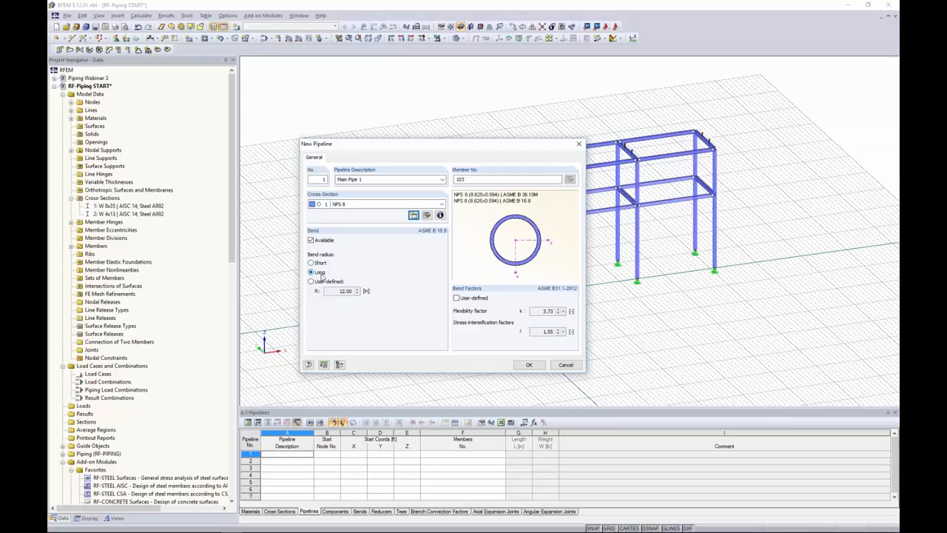
Step: Compare the bend radius options, keep the long radius for Main Pipe 1, and confirm the pipeline settings
click(312, 263)
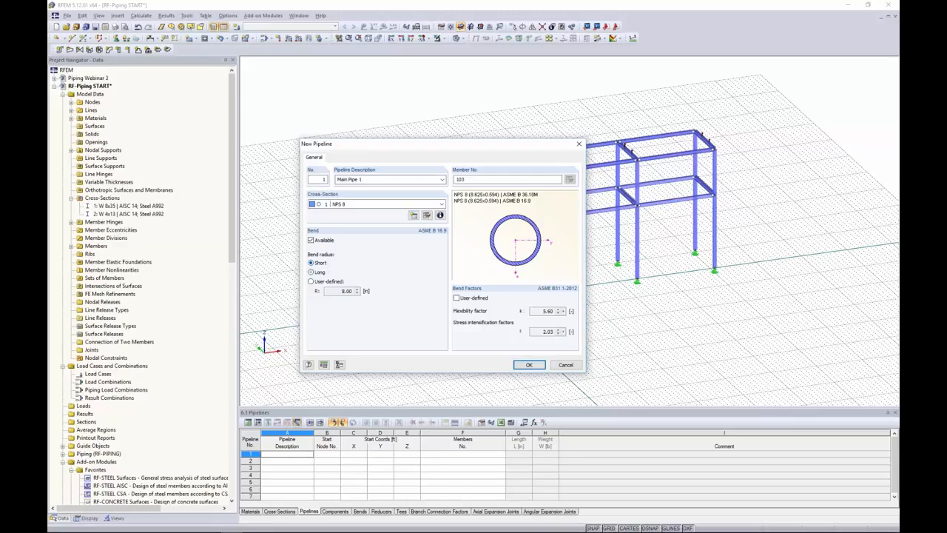
click(311, 282)
click(312, 272)
click(527, 365)
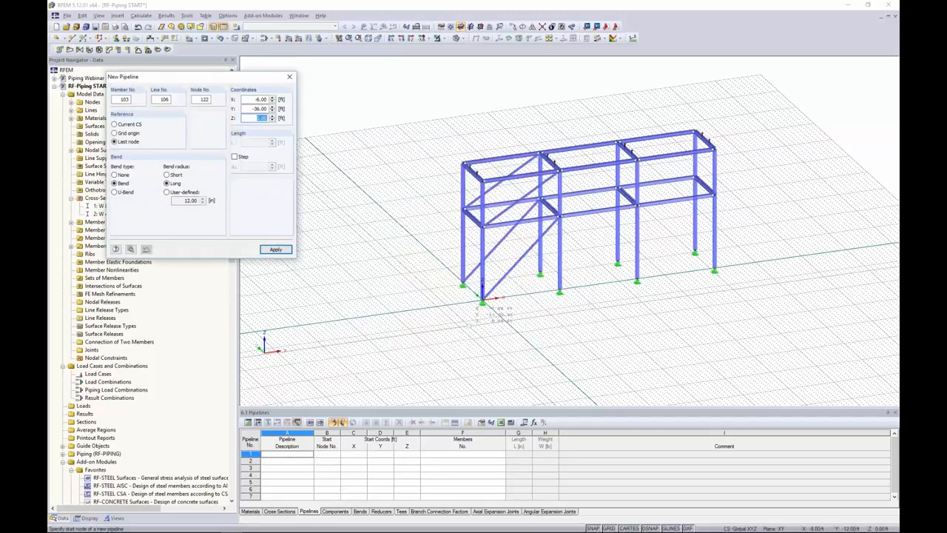
Step: Switch the work plane to XZ and place its origin at node 44 on the pipe support of the rack's upper end beam
middle_drag(442, 256, 504, 252)
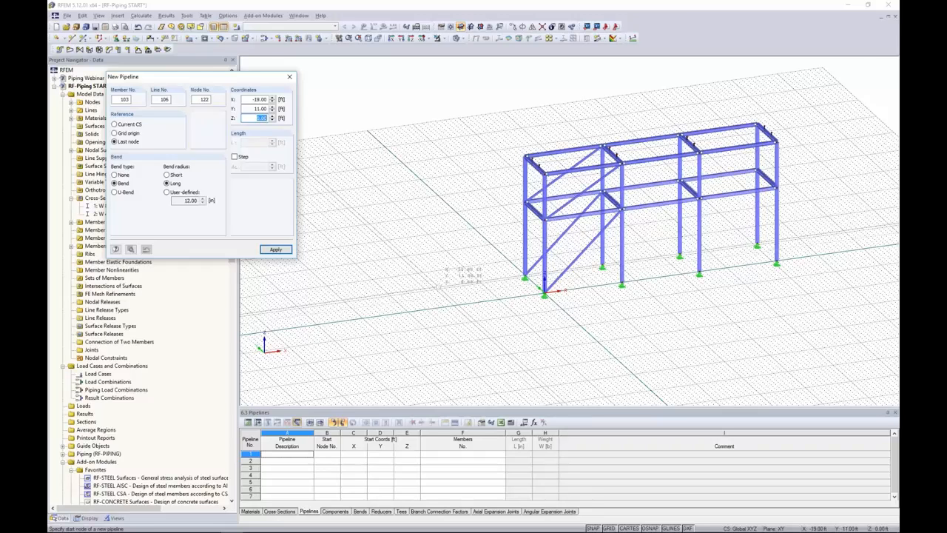
click(480, 27)
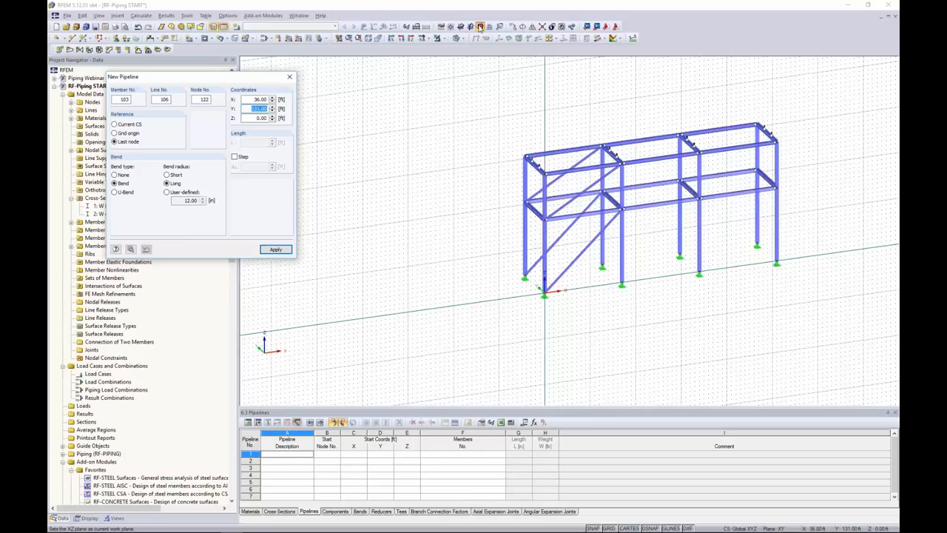
click(454, 29)
scroll(531, 157, up, 5)
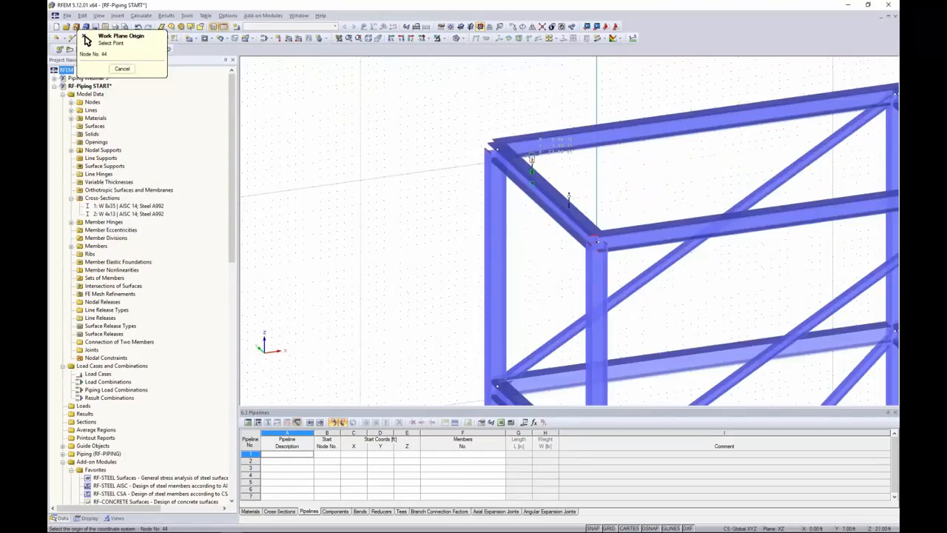
click(531, 160)
scroll(531, 160, down, 5)
scroll(531, 159, down, 1)
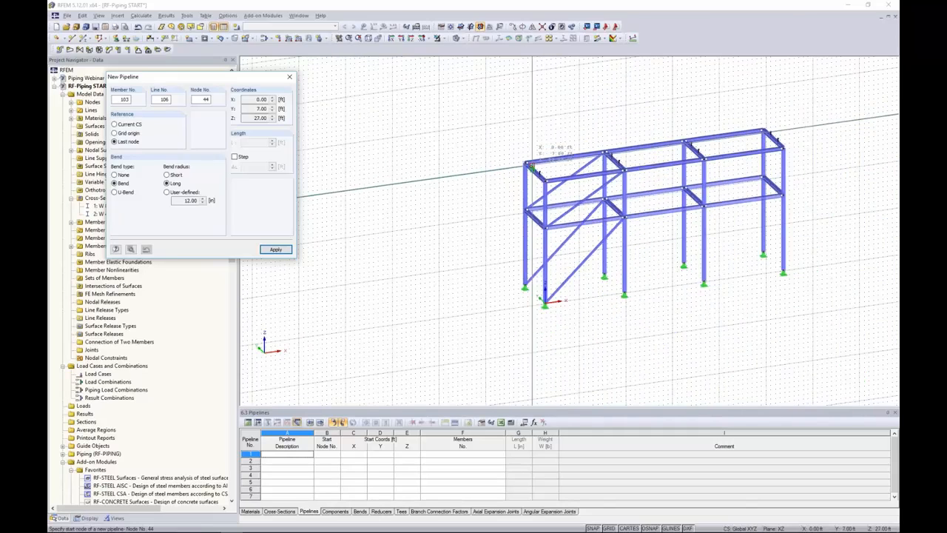
Step: Reference the new pipeline's node coordinates to the current coordinate system
ctrl+middle_drag(471, 234, 462, 222)
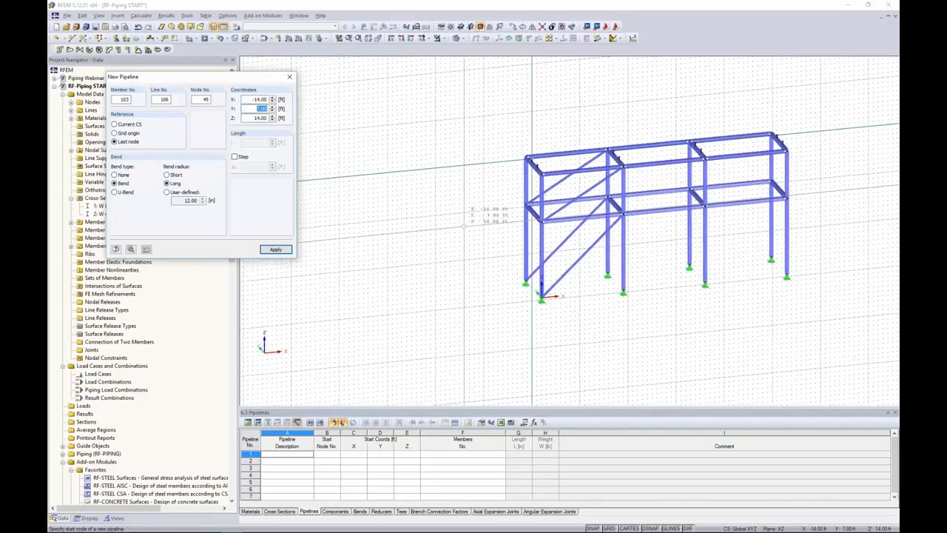
click(115, 126)
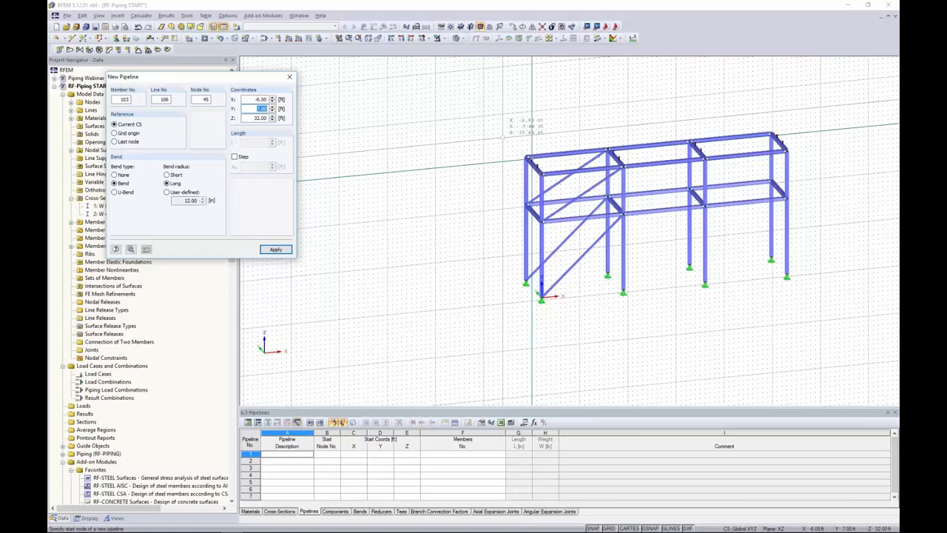
Step: Start Main Pipe 1 at X -25, Y 7, Z 0 ft and run it to X -1 ft beside the rack's first column
ctrl+middle_drag(501, 269, 468, 241)
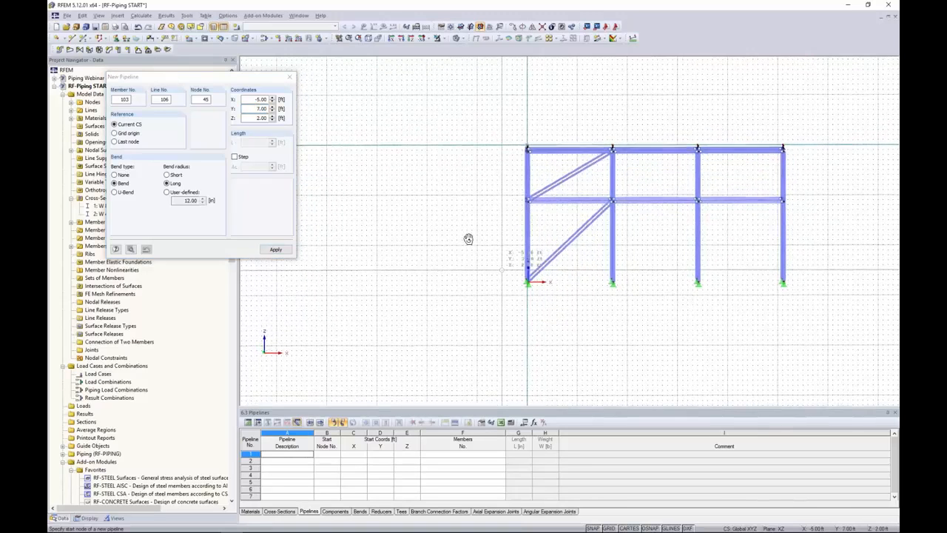
scroll(452, 279, up, 2)
scroll(451, 280, up, 1)
middle_drag(452, 281, 528, 276)
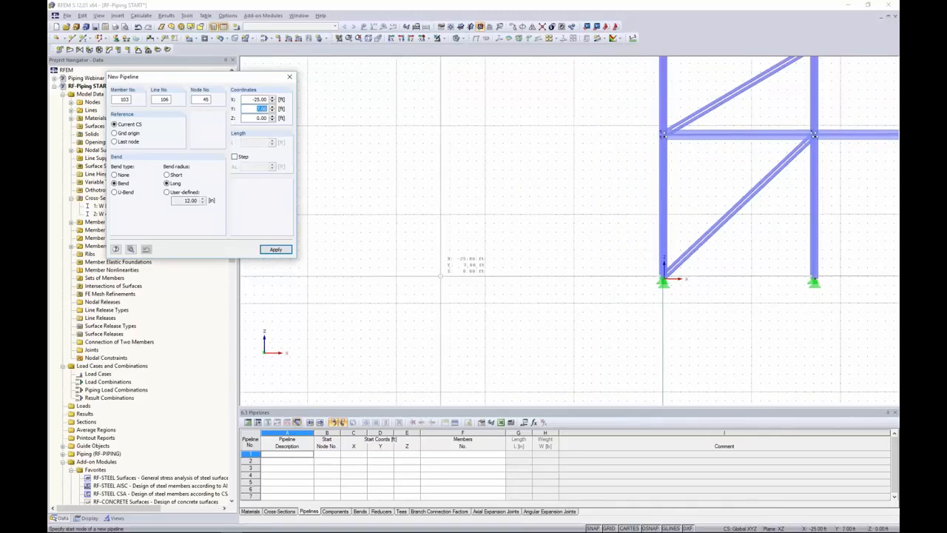
click(441, 276)
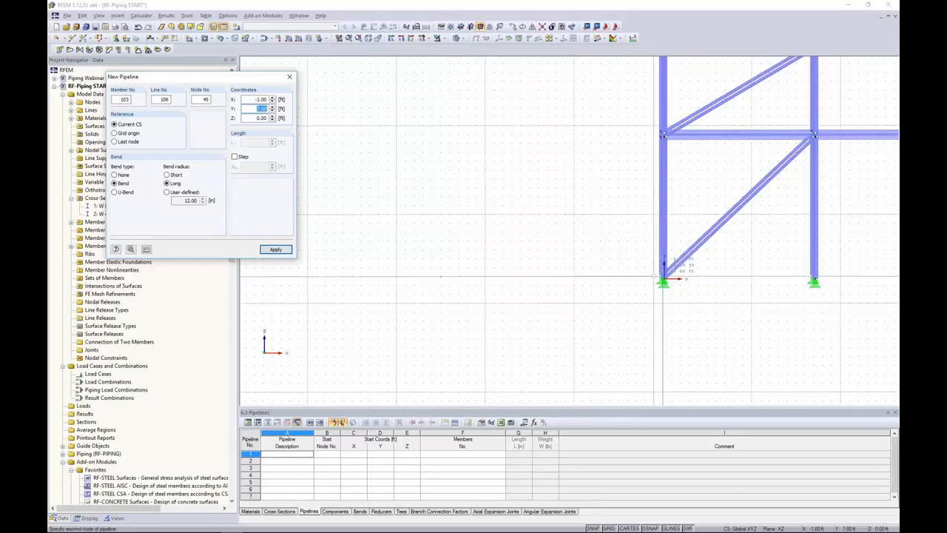
click(662, 277)
Step: Route Main Pipe 1 up to Z 27 ft, along the rack top to X 52 ft, down to Z 0 and out to X 60 ft
scroll(662, 278, up, 5)
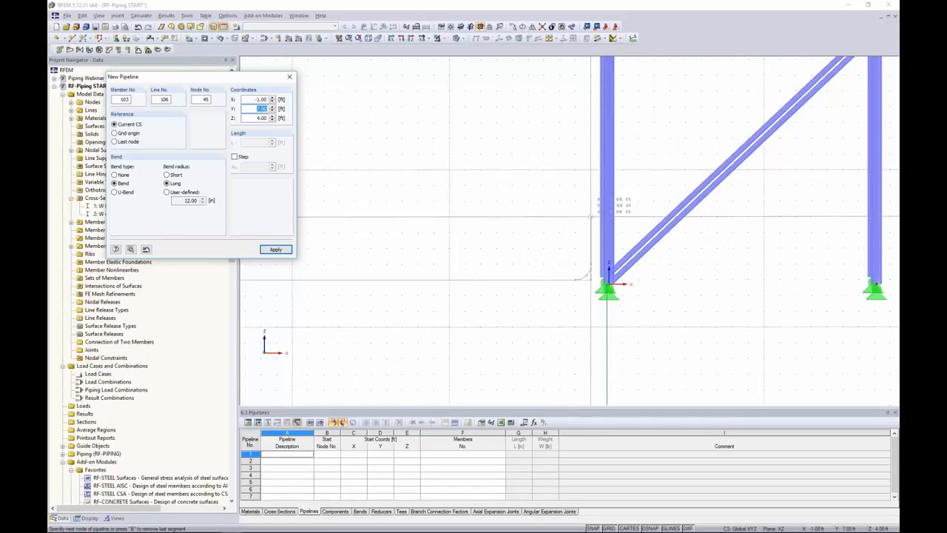
scroll(591, 216, down, 2)
scroll(591, 216, up, 4)
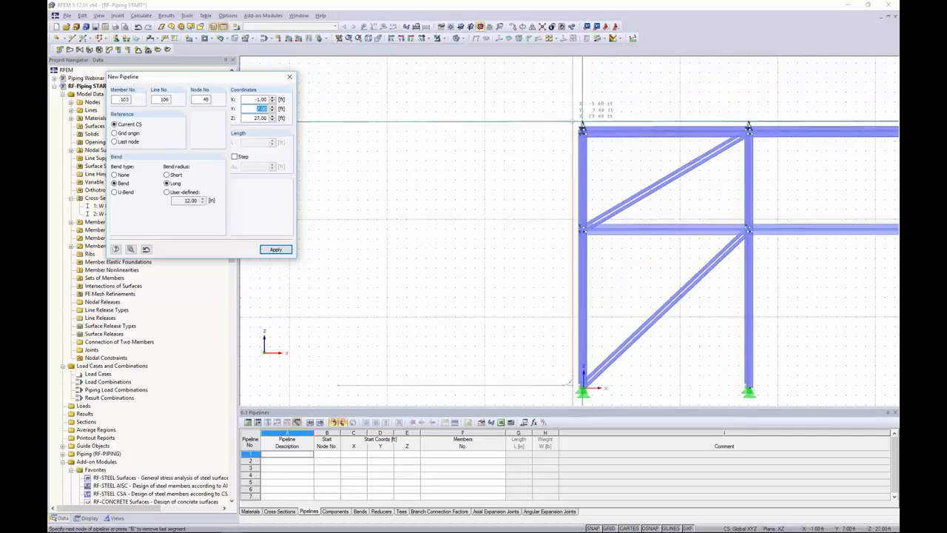
middle_drag(698, 116, 533, 116)
middle_drag(728, 118, 530, 114)
middle_drag(667, 119, 616, 112)
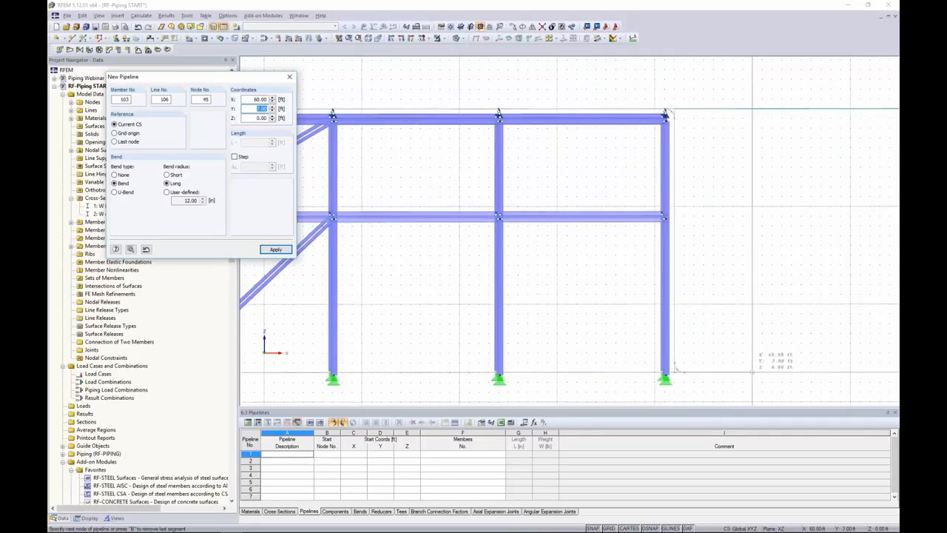
Step: Switch the work plane to XY and place its origin at node 1 at the base of the rack's front corner column
scroll(751, 372, down, 3)
ctrl+middle_drag(752, 371, 722, 302)
scroll(725, 302, up, 5)
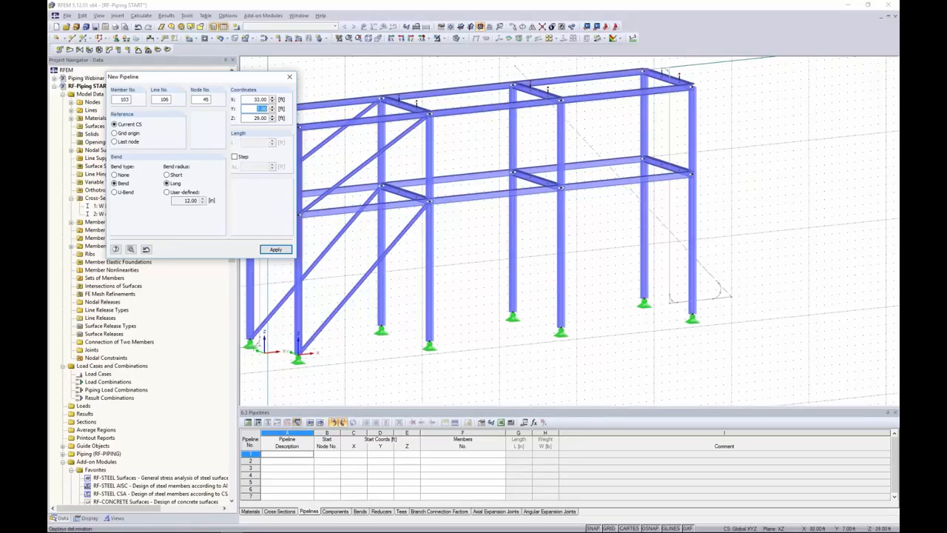
click(452, 28)
click(451, 28)
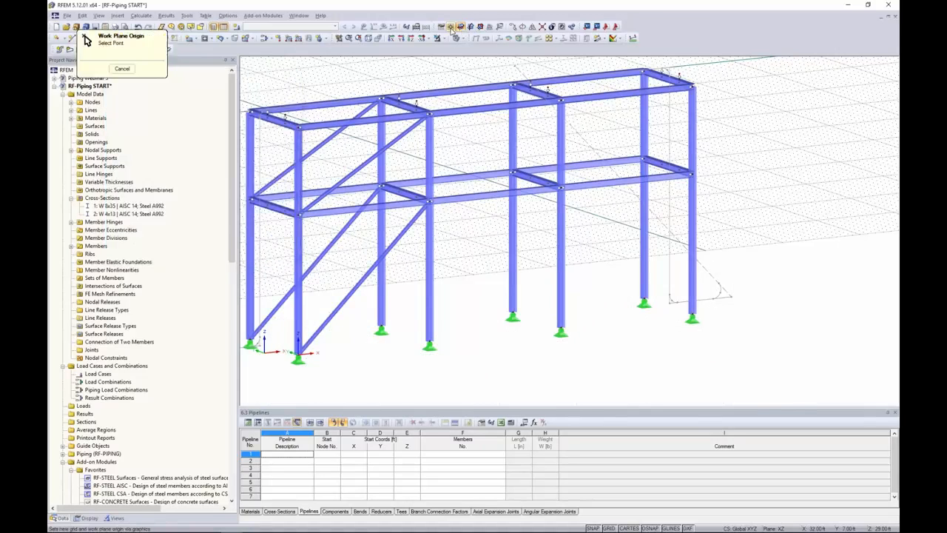
middle_drag(309, 345, 407, 311)
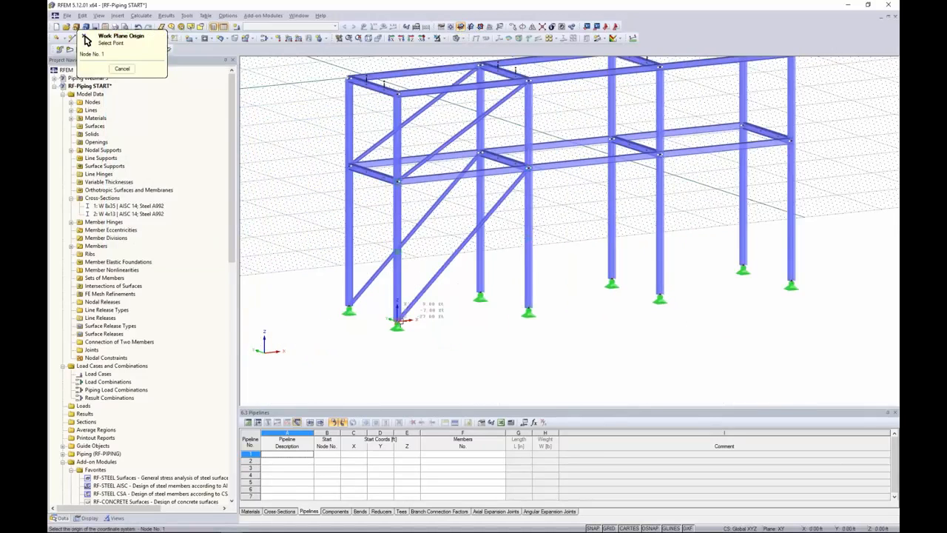
click(397, 319)
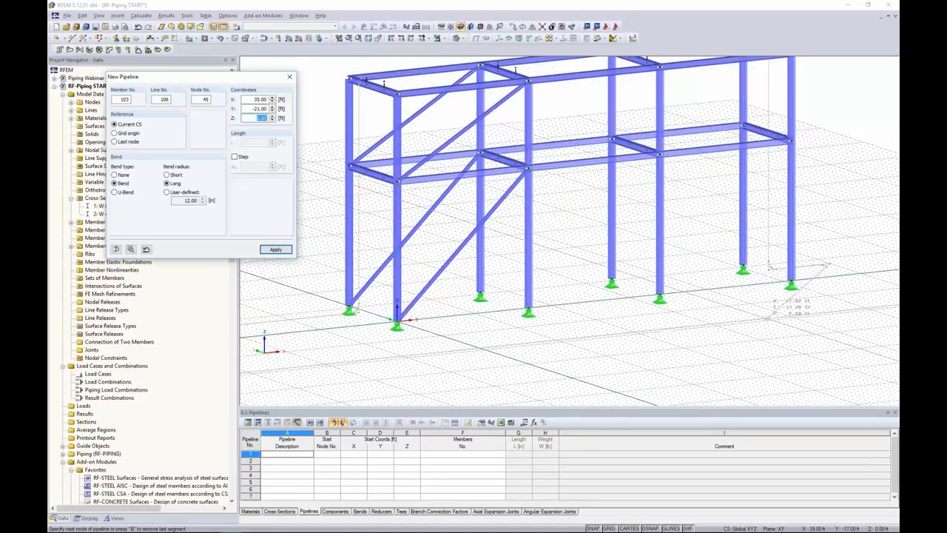
Step: Continue Main Pipe 1 on the ground as a loop through X 60, Y 20 ft and X 70, Y 6 ft, and finish the pipeline
scroll(669, 274, up, 5)
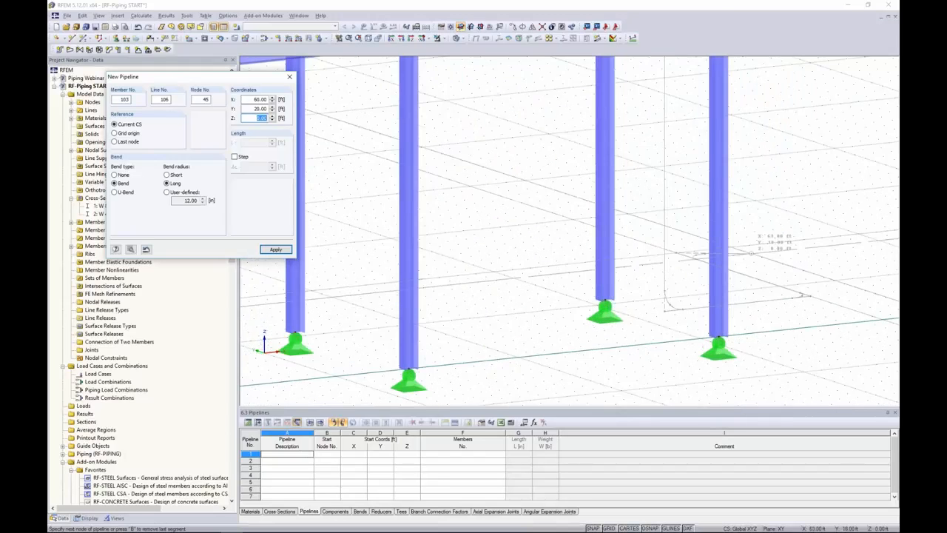
middle_drag(805, 246, 629, 226)
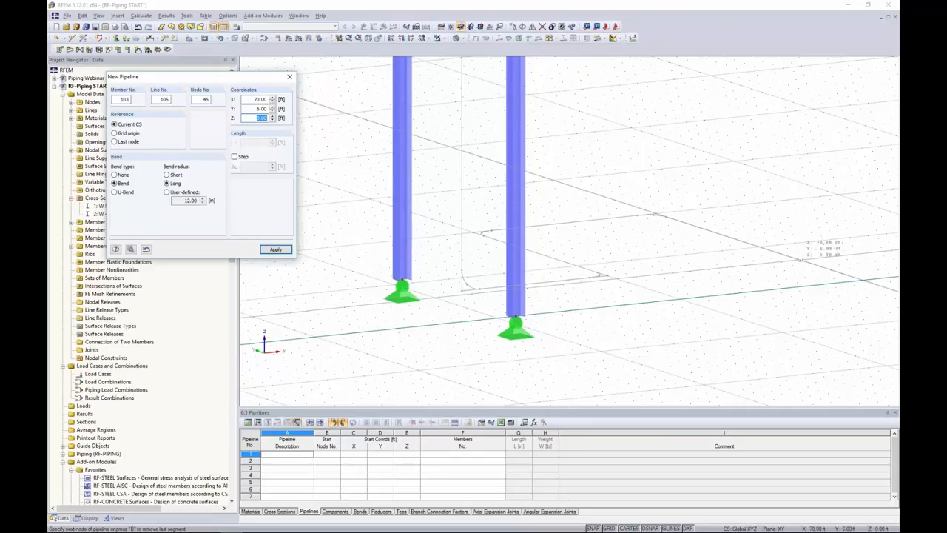
click(799, 260)
middle_drag(832, 252, 664, 246)
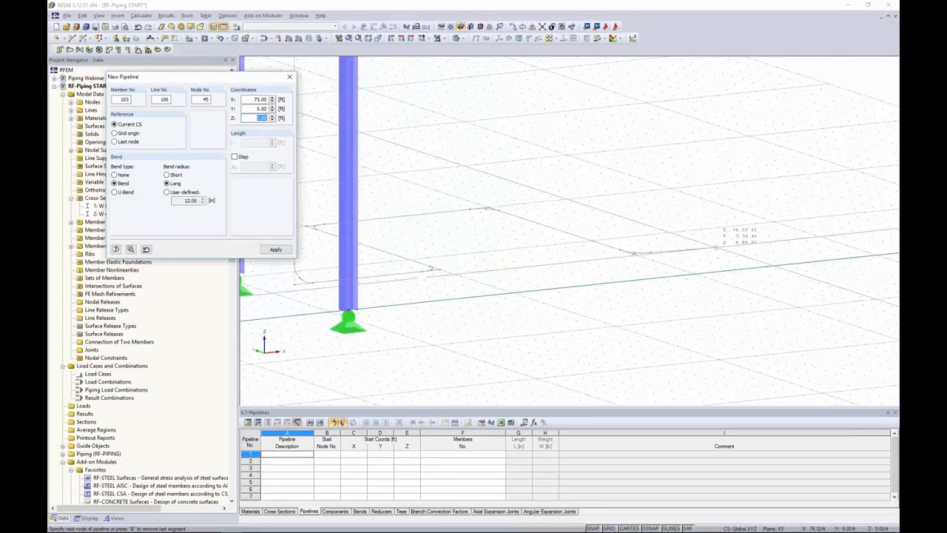
double_click(797, 236)
scroll(780, 277, down, 6)
ctrl+middle_drag(560, 328, 522, 336)
key(Escape)
Step: Look over the finished Main Pipe 1 and change the model display to wireframe
scroll(488, 306, up, 3)
scroll(478, 268, up, 2)
scroll(476, 267, up, 2)
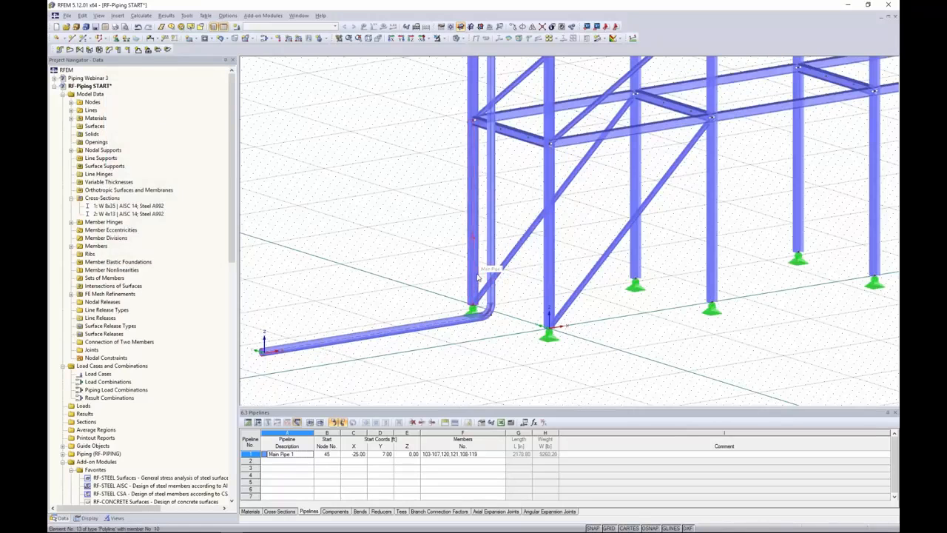
scroll(502, 298, down, 5)
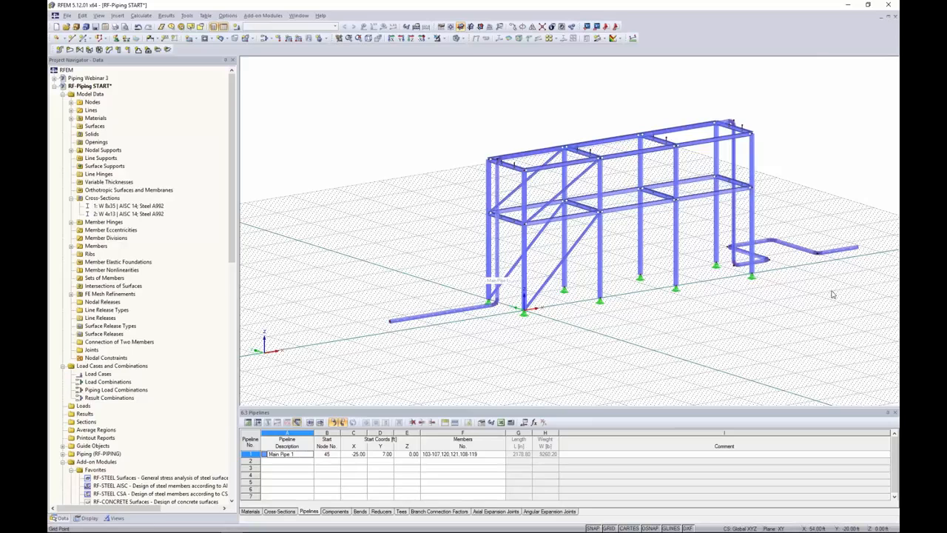
click(465, 40)
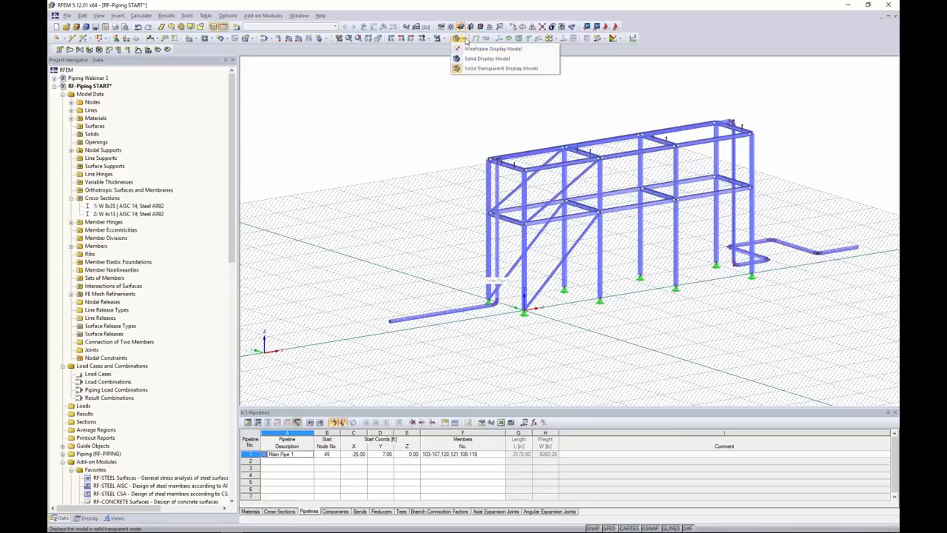
click(468, 51)
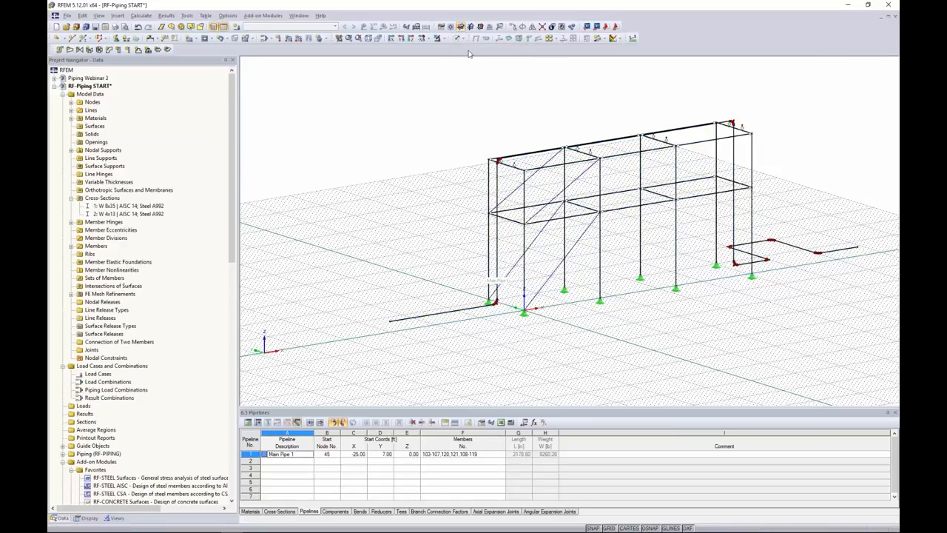
Step: Examine the nodes and bends of Main Pipe 1 from its start, over the rack, to the ground loop
middle_drag(431, 237, 421, 174)
scroll(380, 271, up, 5)
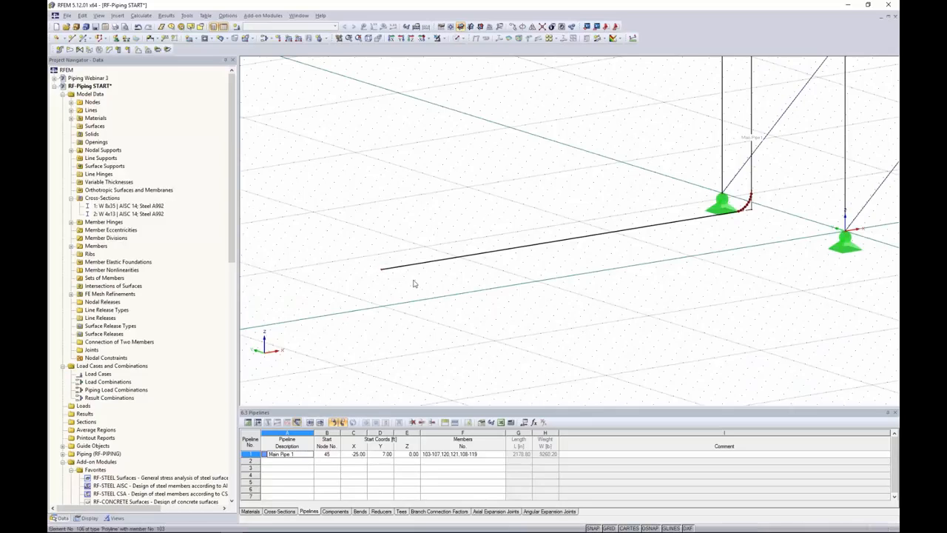
middle_drag(382, 273, 356, 276)
scroll(608, 268, up, 3)
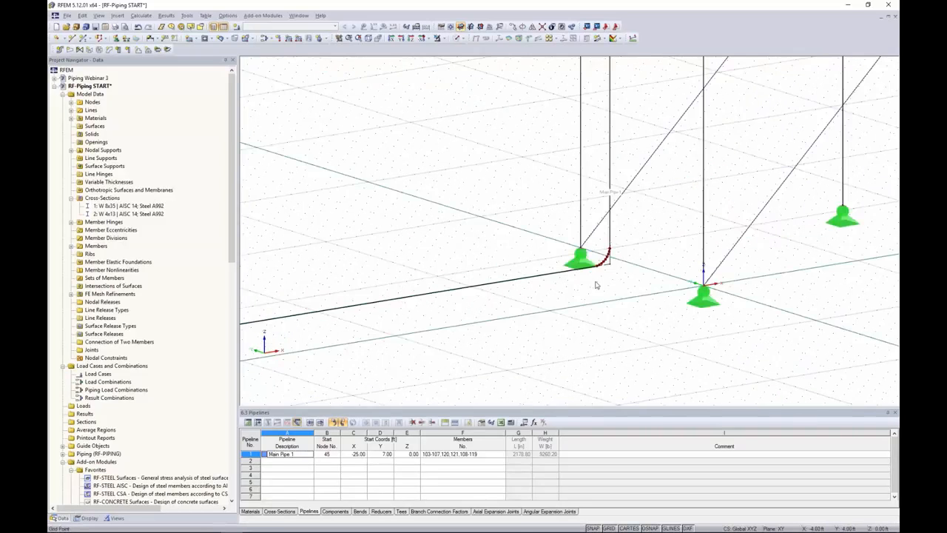
scroll(659, 291, down, 8)
middle_drag(659, 292, 588, 356)
scroll(583, 149, up, 2)
scroll(584, 149, up, 3)
middle_drag(665, 200, 340, 259)
middle_drag(680, 182, 195, 222)
middle_drag(715, 126, 627, 123)
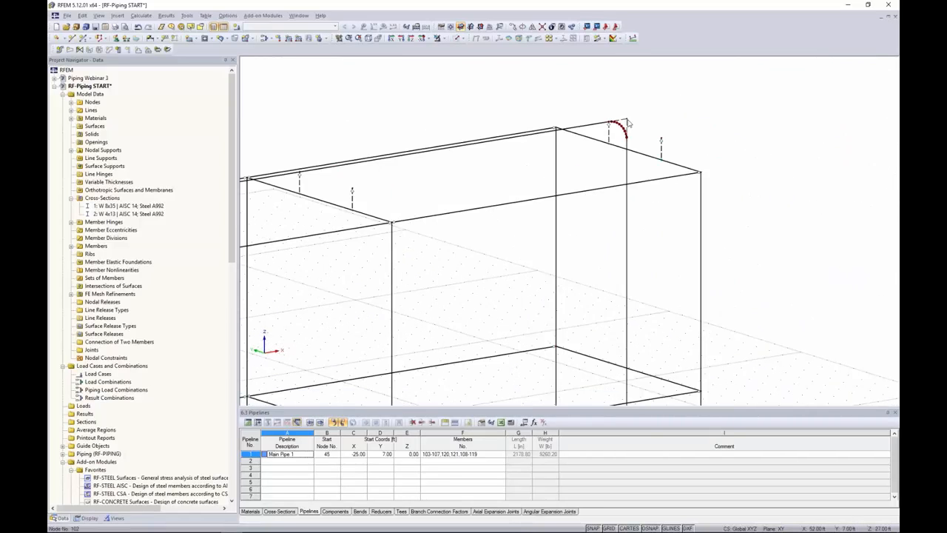
middle_drag(626, 353, 613, 57)
middle_drag(619, 404, 615, 268)
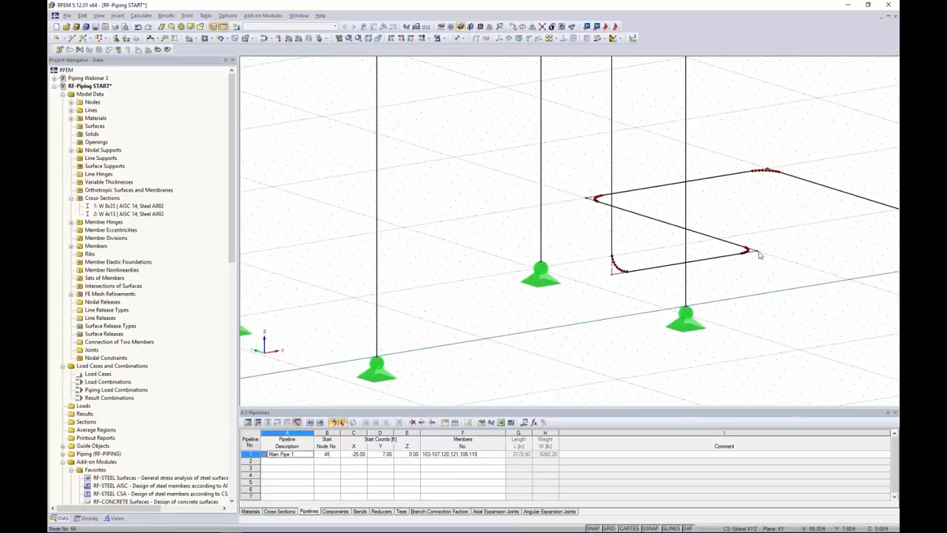
scroll(758, 256, down, 8)
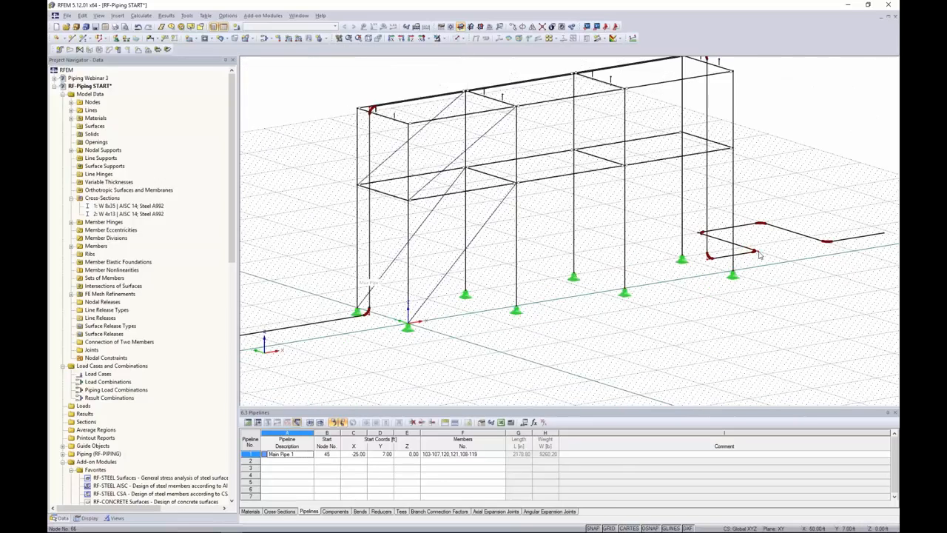
Step: Copy the corner nodes of Main Pipe 1 up to the ground loop once, offset to Y 3 ft
click(518, 35)
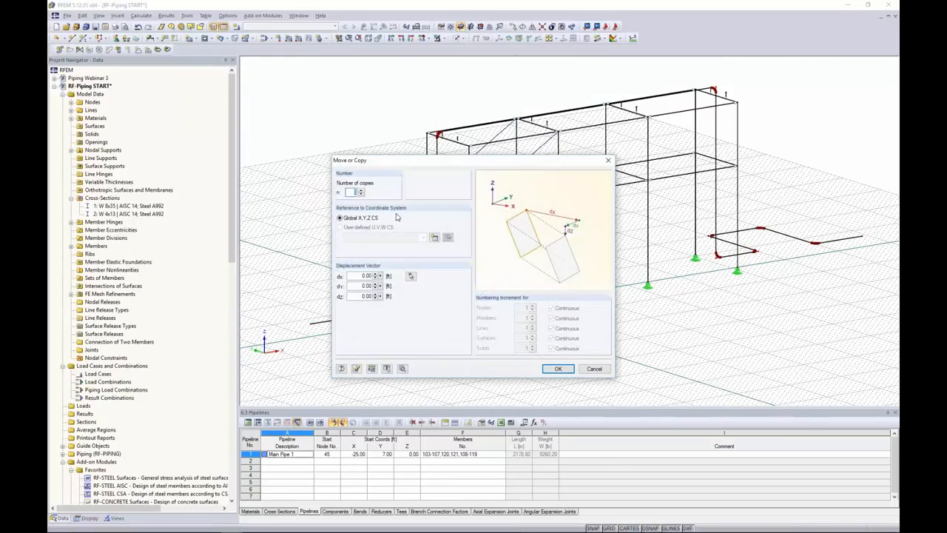
click(361, 190)
click(556, 369)
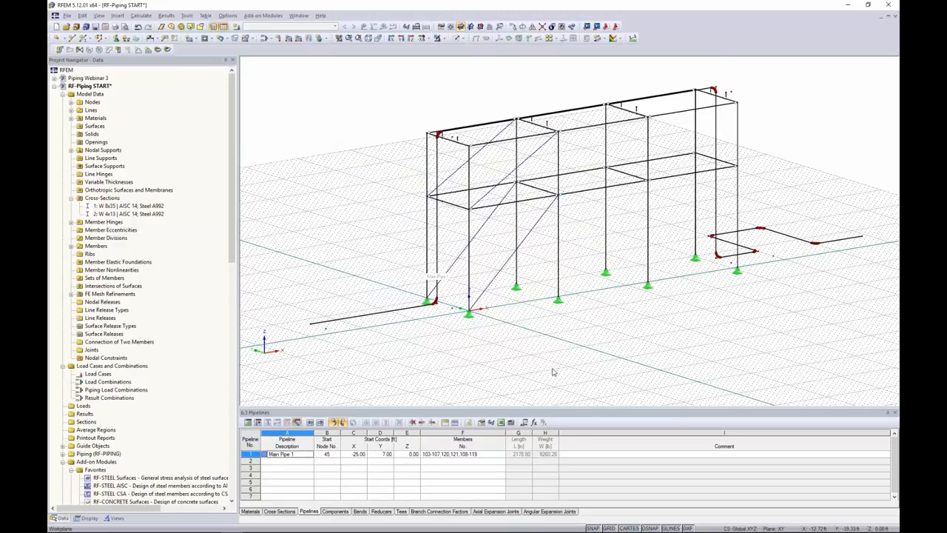
middle_drag(336, 336, 353, 345)
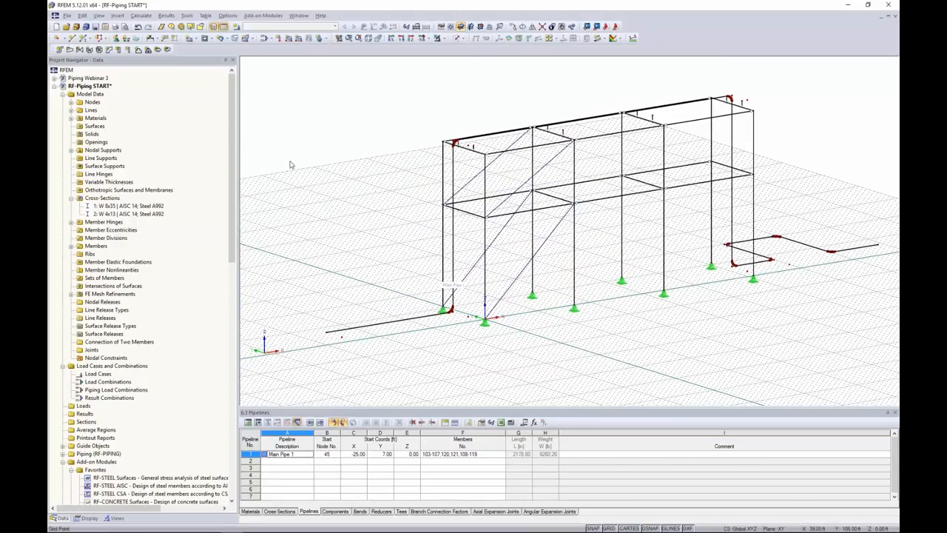
Step: Create a pipeline named Main Pipe 2 with the NPS 8 section and long bend radius, referenced to the current coordinate system
click(59, 51)
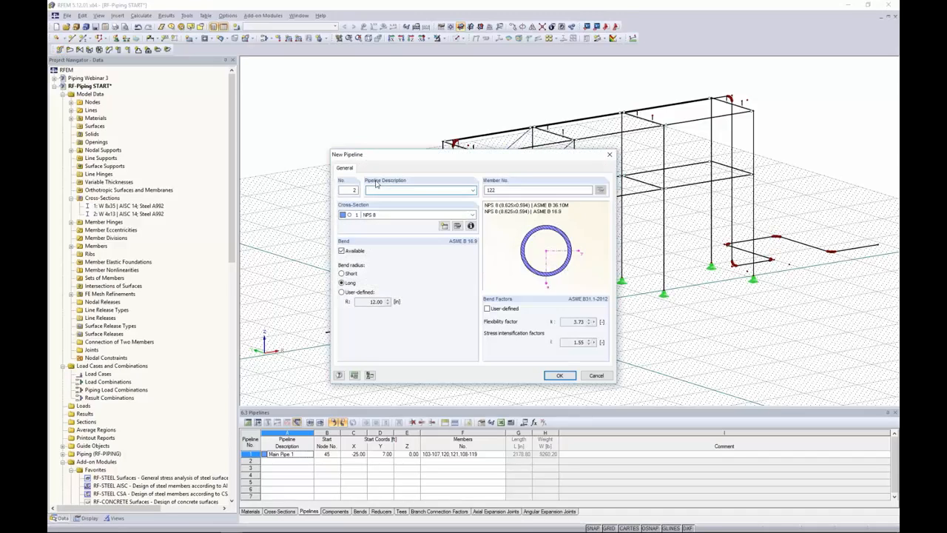
text(Main M)
click(560, 376)
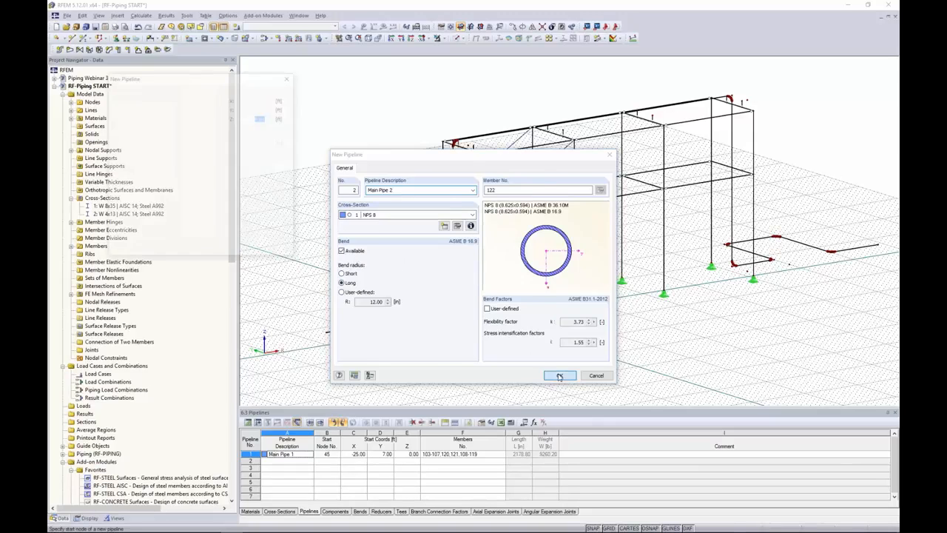
click(114, 125)
Step: Draw Main Pipe 2 through the copied nodes from X -25, Y 3, Z 0 ft over the rack to X 60, Y 3, Z 0 ft
middle_drag(344, 255, 327, 218)
click(324, 301)
click(451, 281)
scroll(446, 116, up, 3)
middle_drag(446, 117, 446, 156)
scroll(447, 156, up, 1)
middle_drag(704, 130, 555, 123)
click(676, 73)
middle_drag(697, 268, 672, 167)
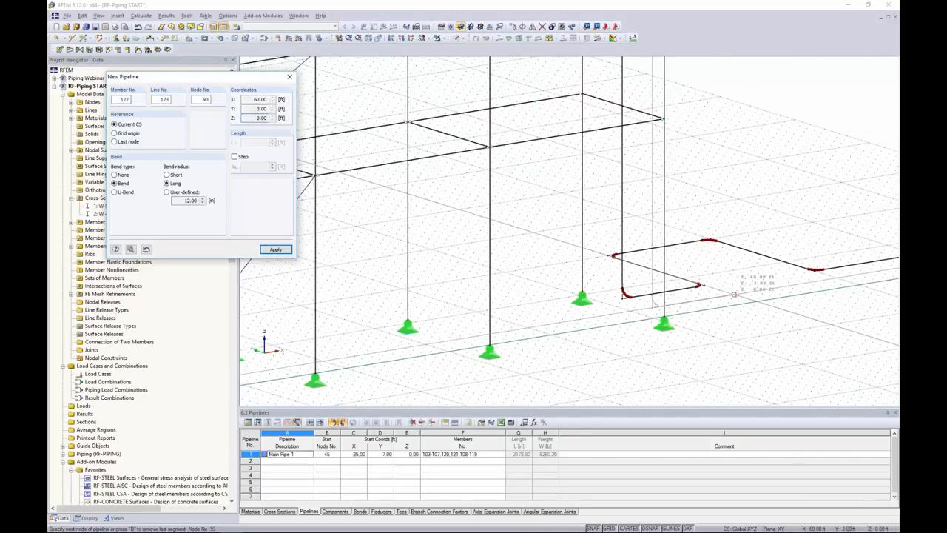
double_click(733, 294)
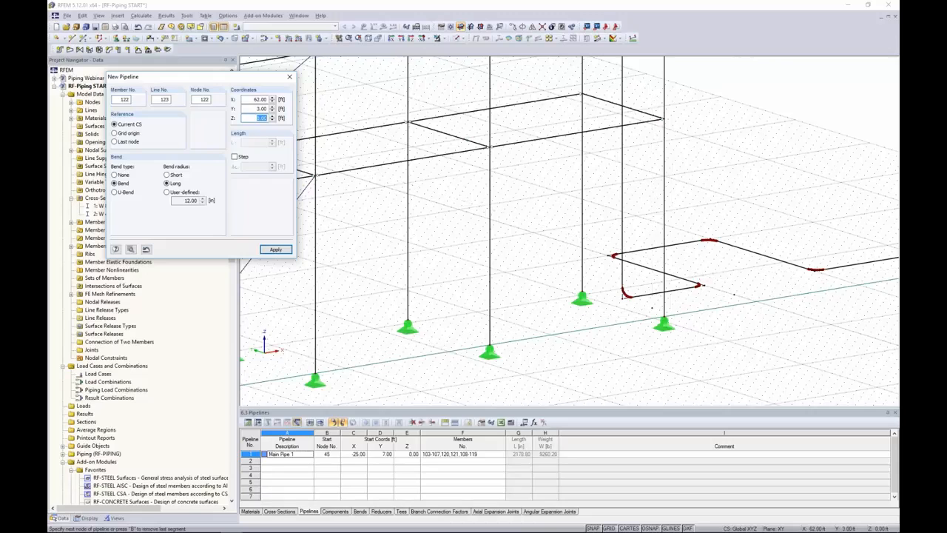
key(Escape)
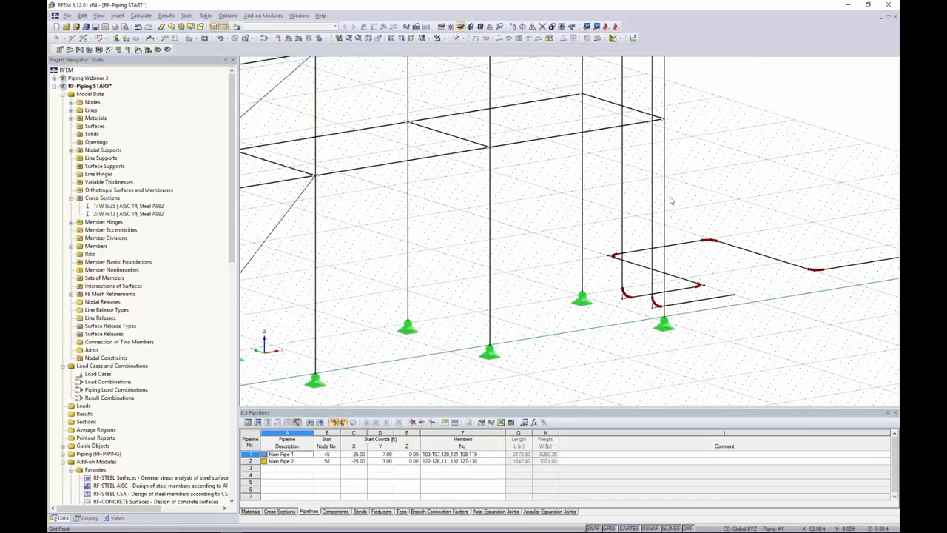
Step: Return the model to a solid display and look at the ground ends of both pipelines
click(463, 41)
click(488, 57)
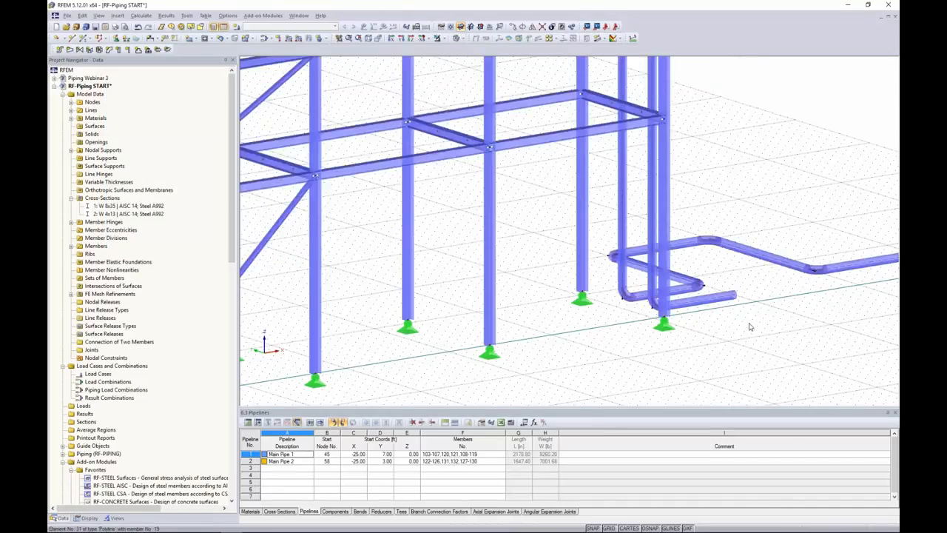
ctrl+middle_drag(762, 296, 767, 317)
middle_drag(767, 318, 628, 338)
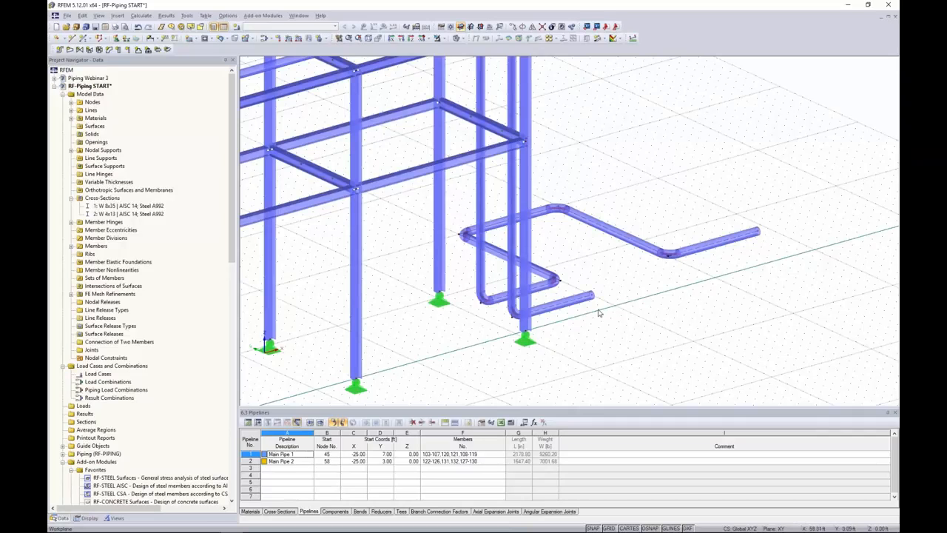
Step: Move the end node of Main Pipe 2 outward along X so the pipe ends alongside the end of Main Pipe 1
middle_drag(630, 313, 559, 315)
scroll(558, 315, up, 3)
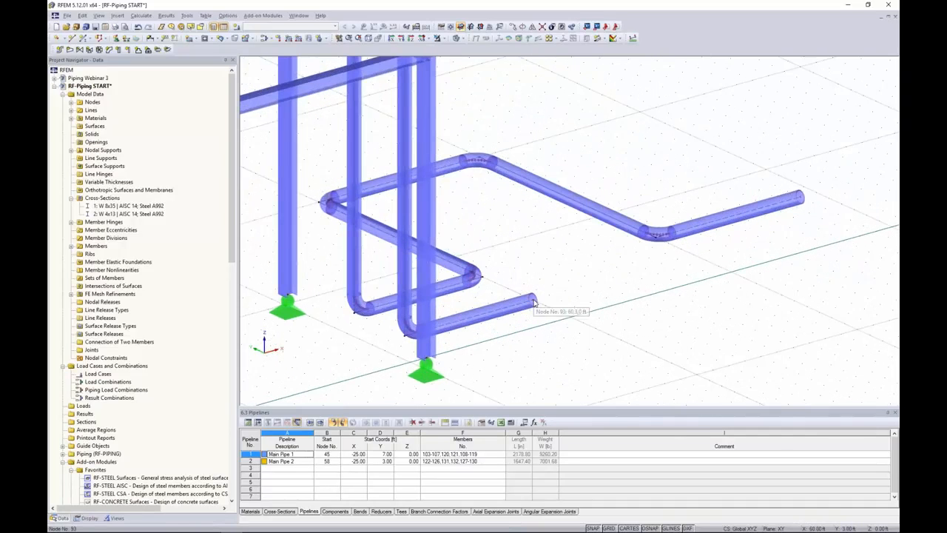
click(534, 302)
click(822, 222)
scroll(784, 264, down, 5)
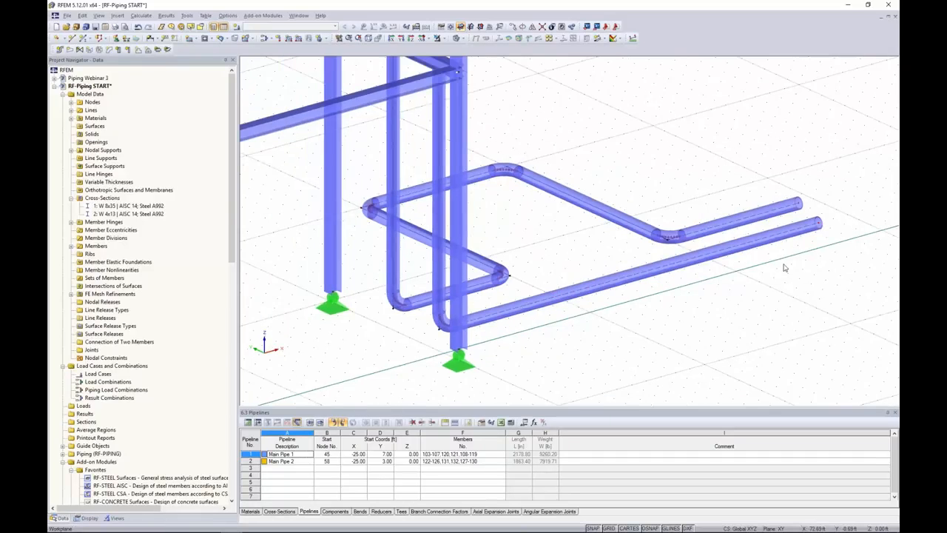
middle_drag(602, 373, 673, 324)
scroll(416, 355, up, 1)
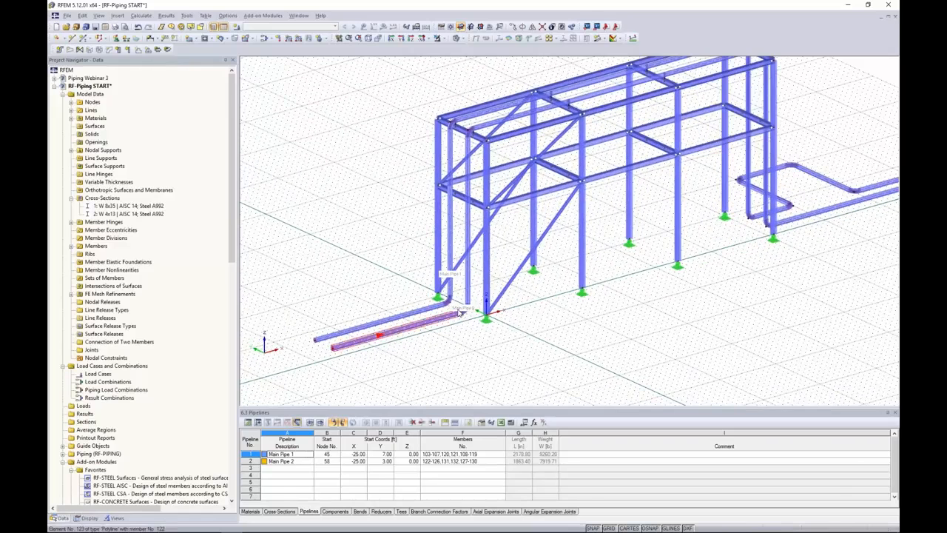
Step: Color the model graphics according to pipelines and place the color legend clear of the upper rack
scroll(469, 333, down, 1)
scroll(474, 337, down, 1)
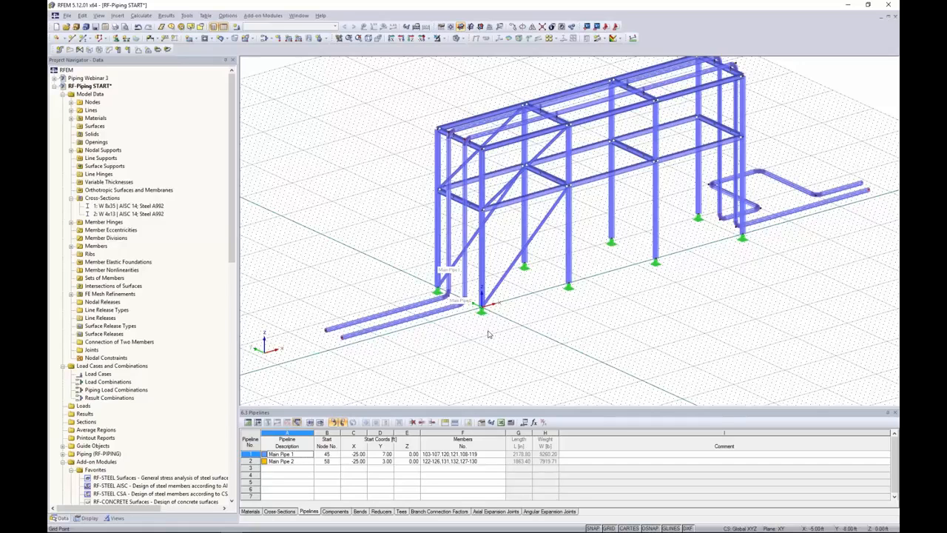
click(87, 518)
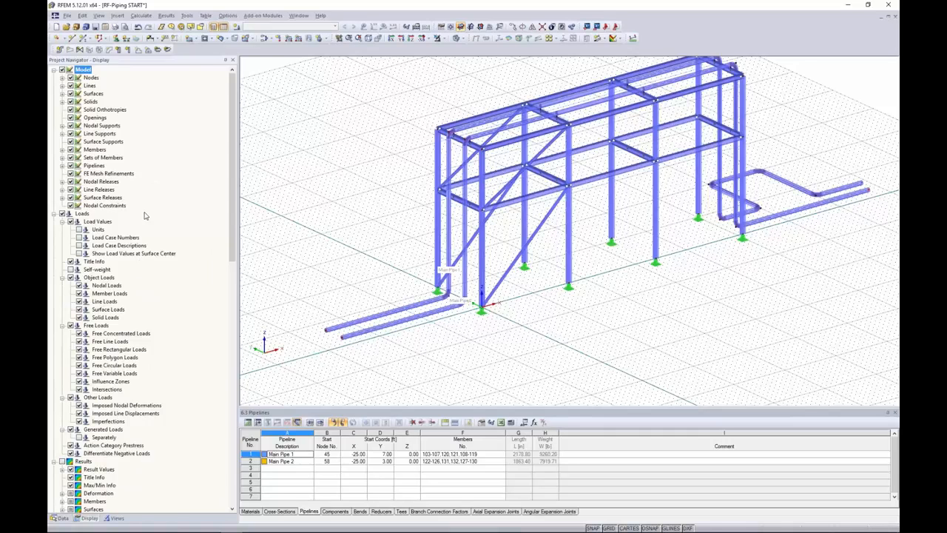
scroll(131, 232, down, 9)
scroll(119, 320, down, 15)
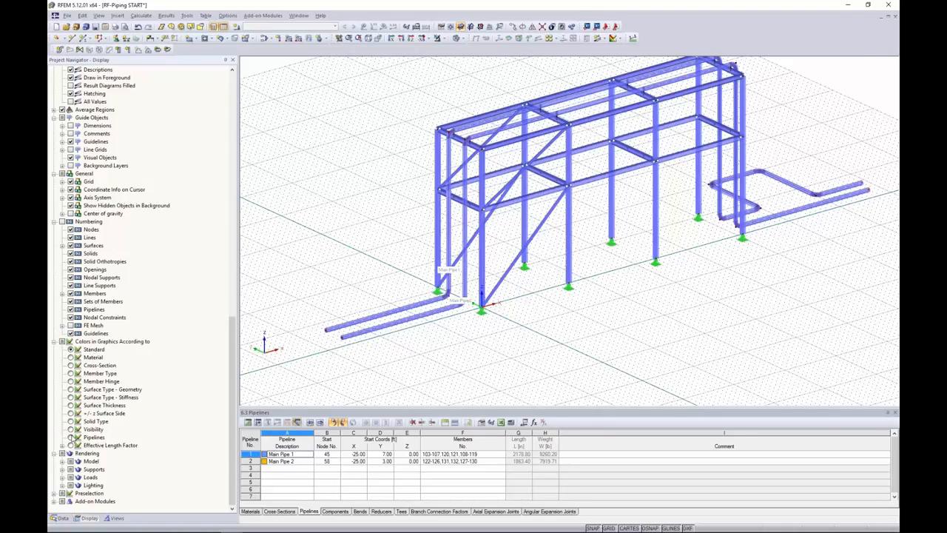
click(71, 438)
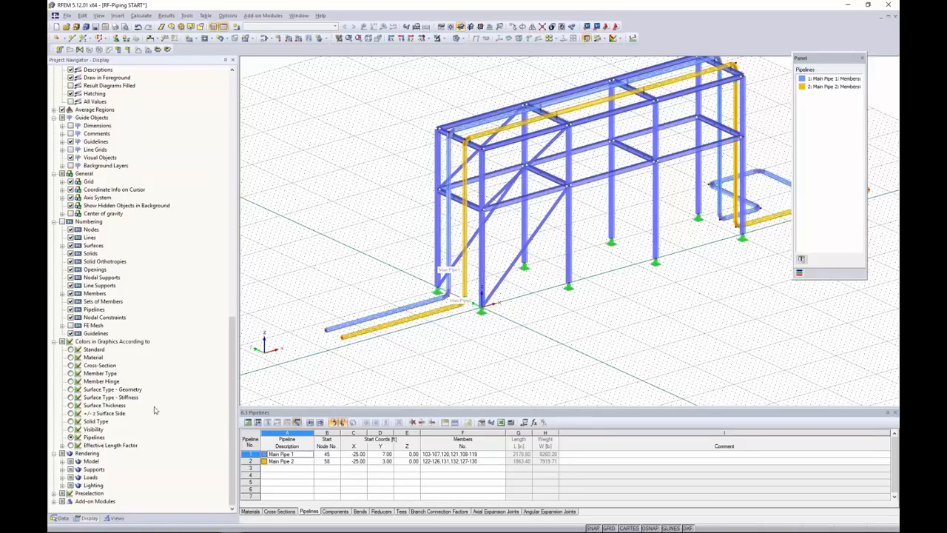
drag(841, 62, 841, 99)
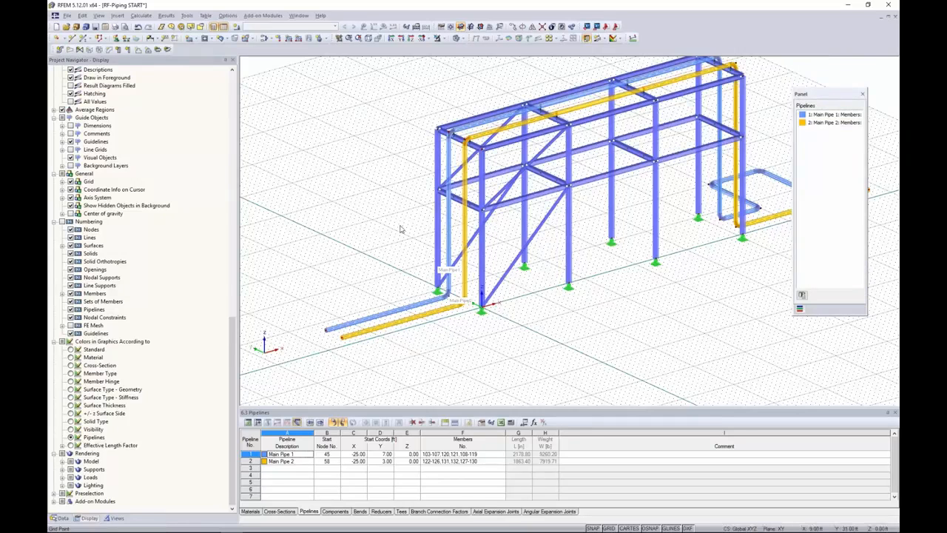
ctrl+middle_drag(403, 240, 465, 238)
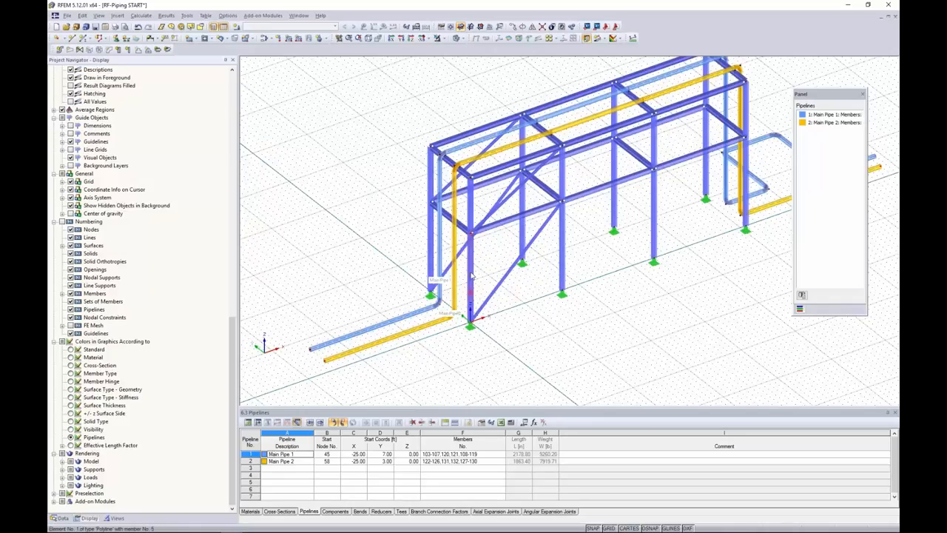
middle_drag(386, 248, 411, 219)
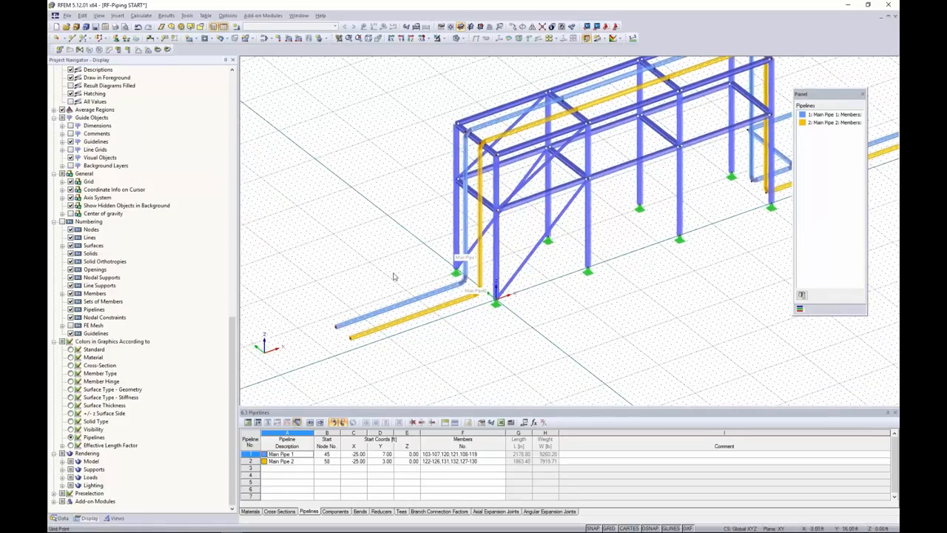
scroll(392, 277, up, 2)
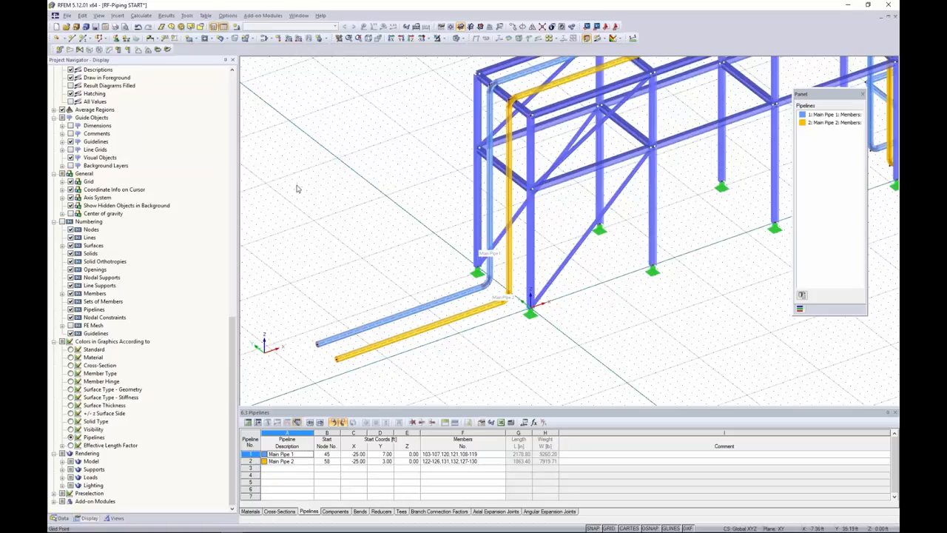
Step: Start a pipeline named Pipe 1 and pick the NPS 6 (6.625x0.312) ASME B 36.10M section for it from the USA favorites
click(60, 49)
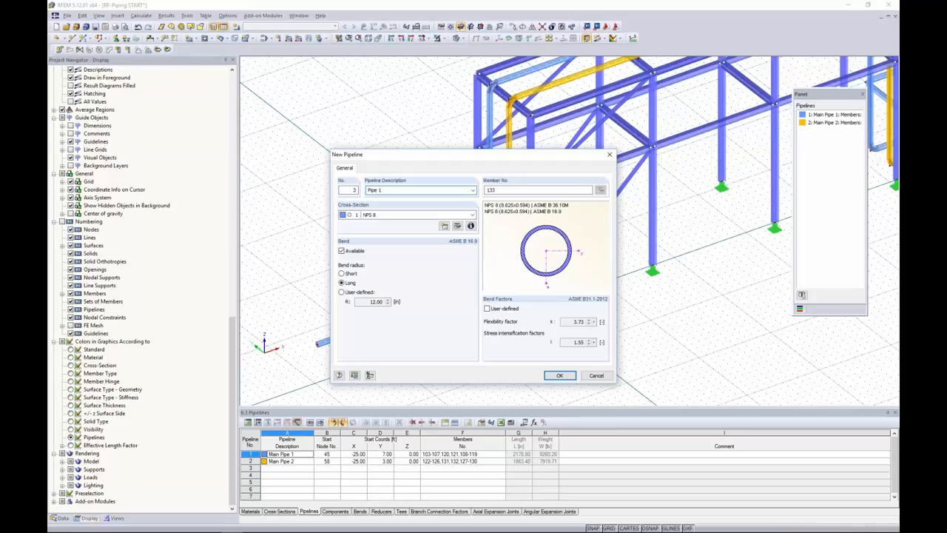
click(444, 225)
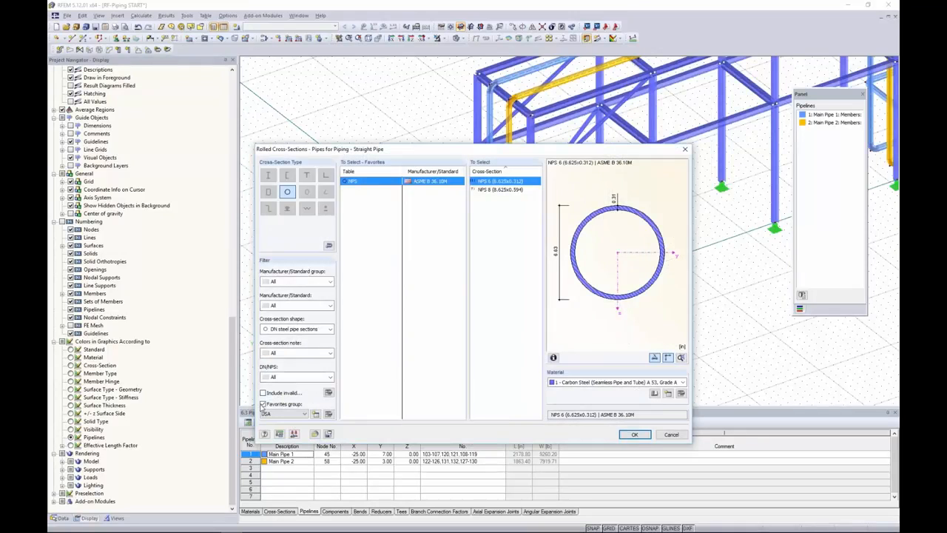
click(263, 404)
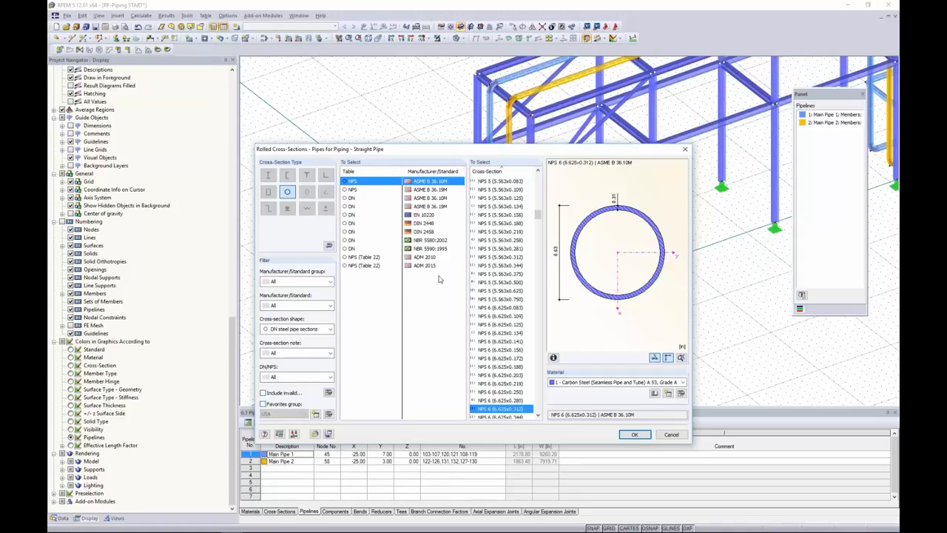
drag(538, 215, 537, 265)
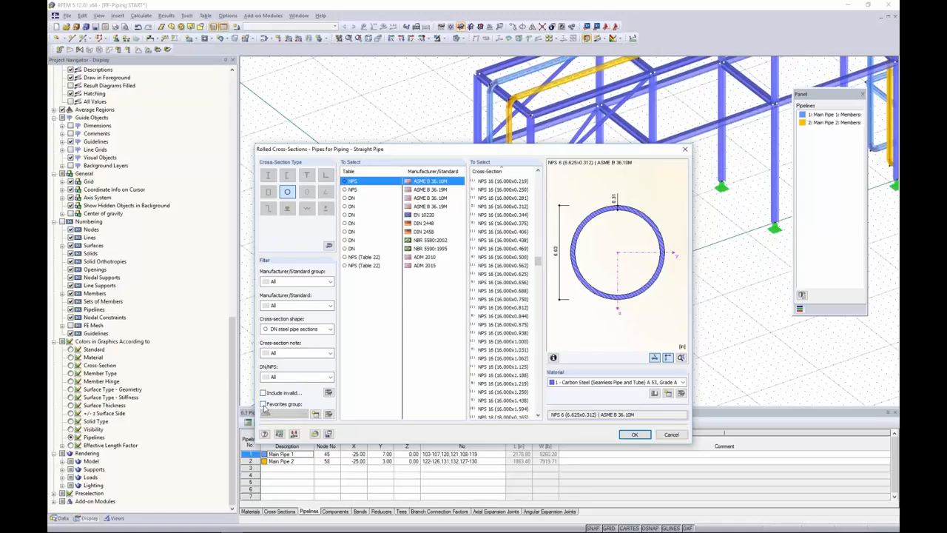
click(263, 403)
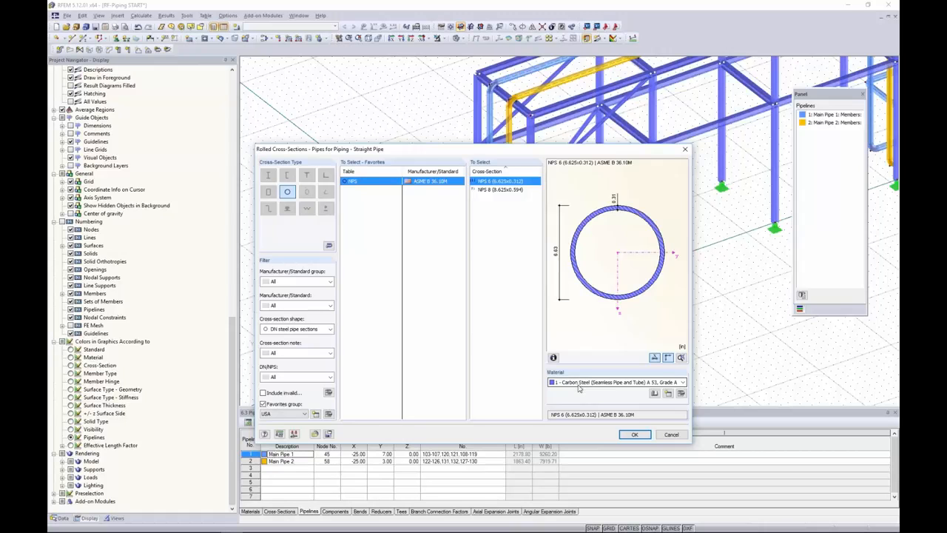
click(634, 435)
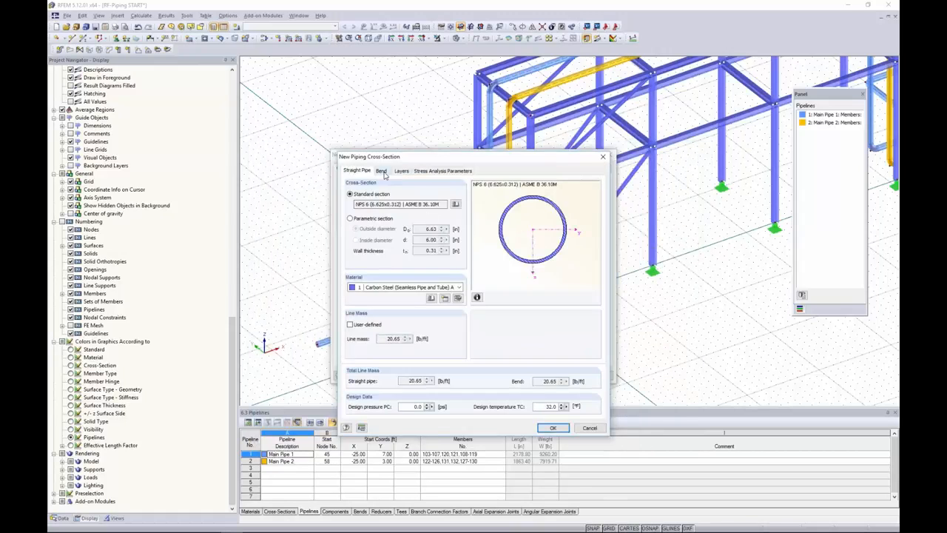
Step: Set the NPS 6 section's design pressure and a design temperature of 85 °F, and accept Pipe 1 with a long bend radius
click(382, 171)
click(402, 171)
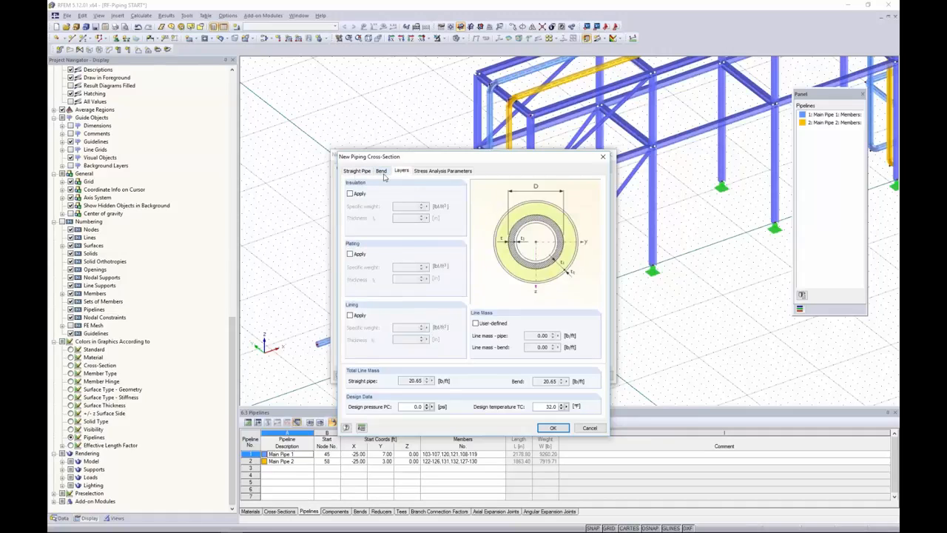
click(357, 171)
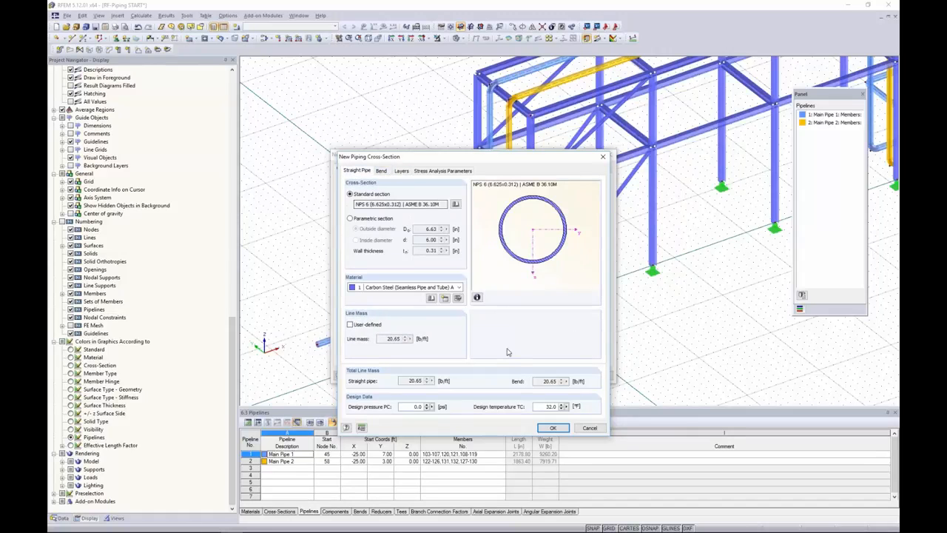
double_click(415, 406)
double_click(561, 407)
text(85)
click(553, 428)
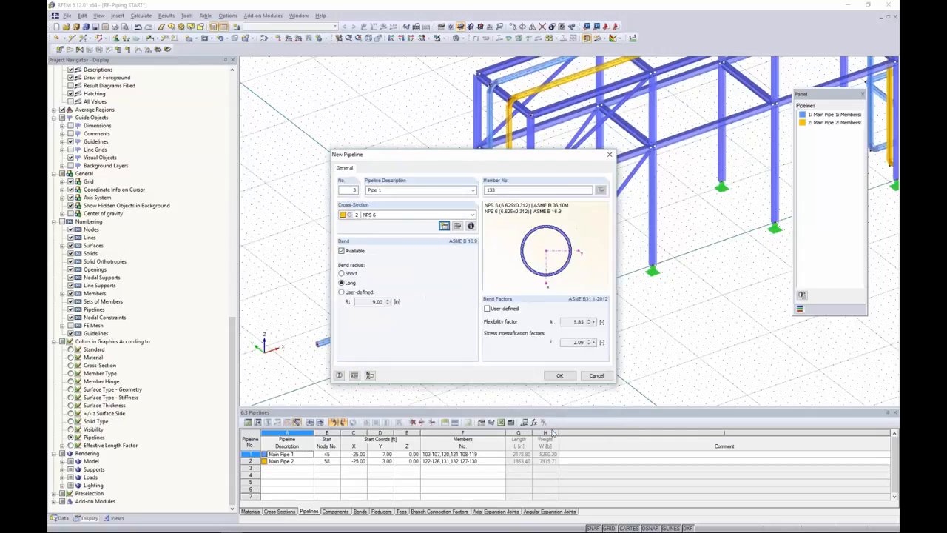
click(559, 376)
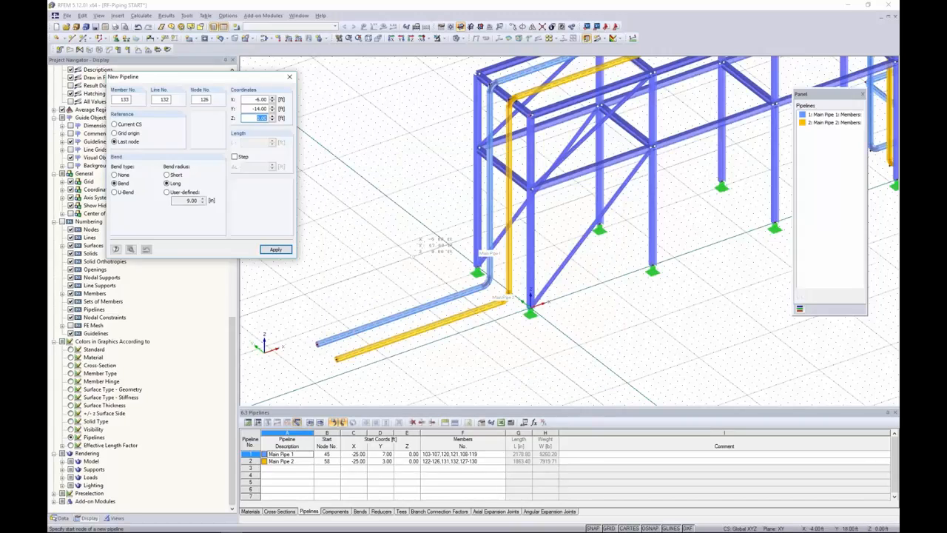
Step: Draw Pipe 1 in wireframe display, referenced to the current CS, from X -15, Y 7, Z 0 ft to X -15, Y 20, Z 0 ft
click(114, 124)
click(459, 37)
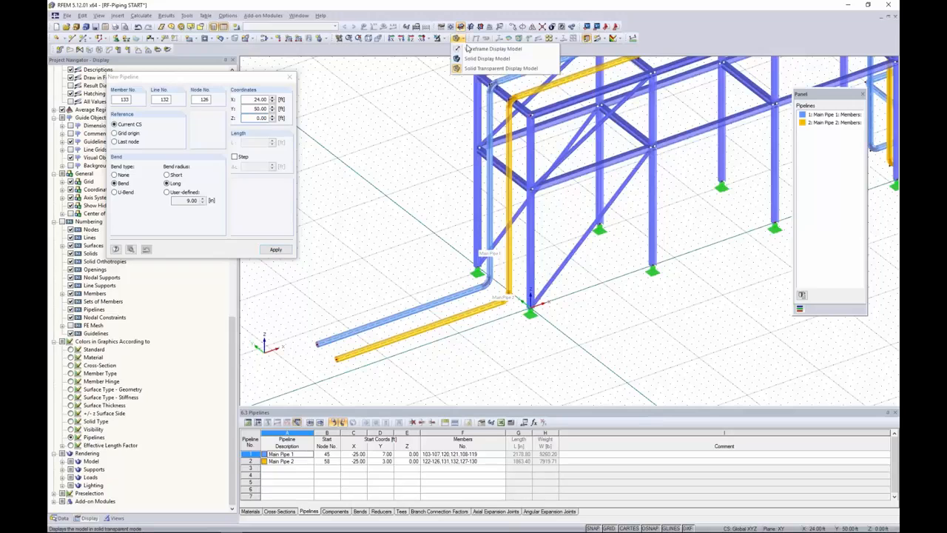
click(474, 48)
scroll(442, 293, up, 1)
scroll(443, 292, up, 4)
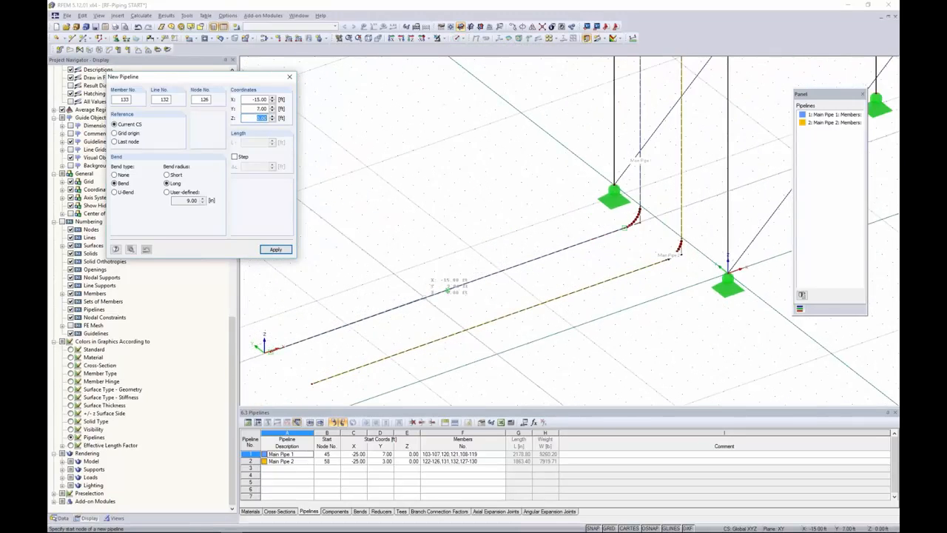
click(447, 290)
middle_drag(447, 290, 509, 290)
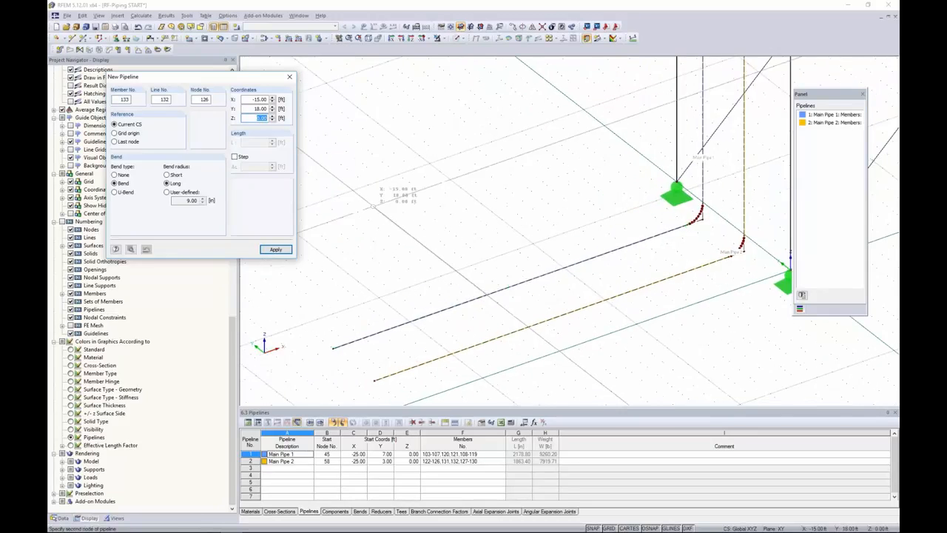
click(354, 189)
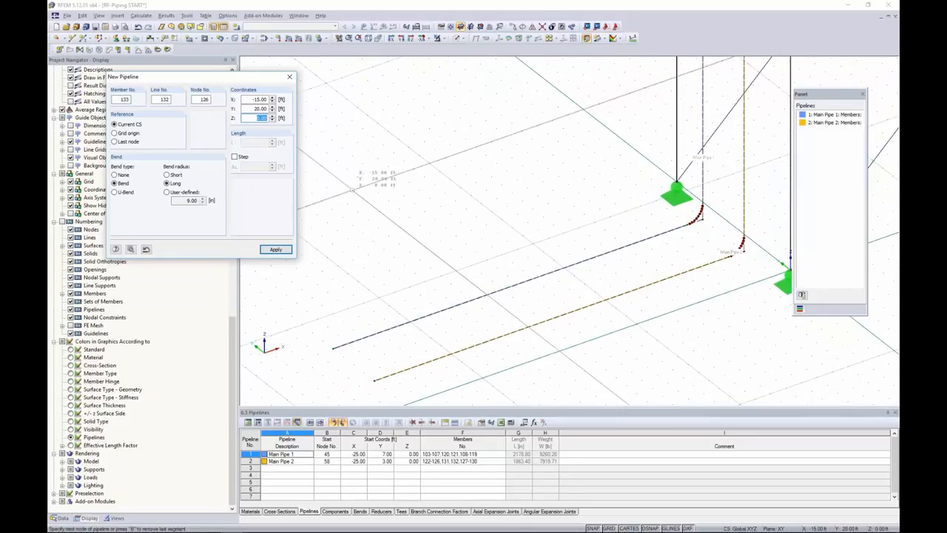
right_click(362, 162)
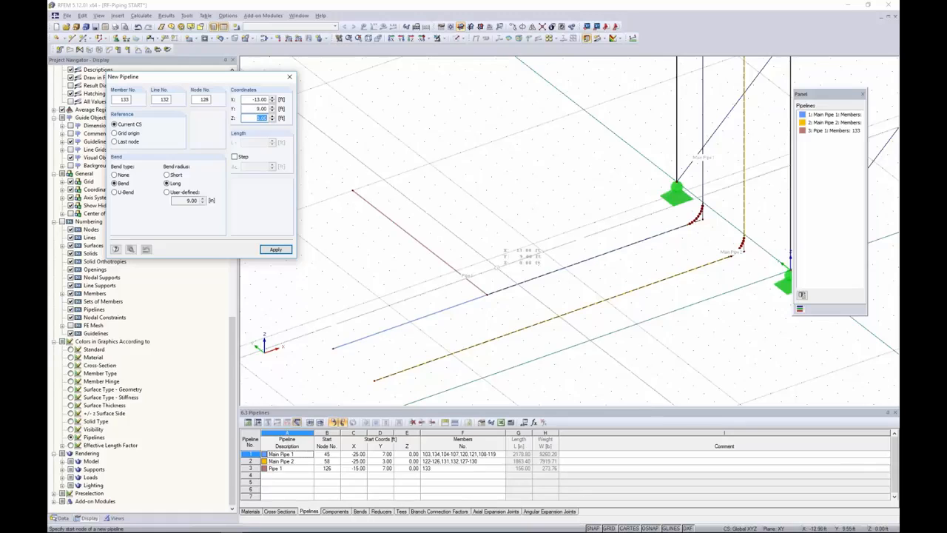
right_click(475, 252)
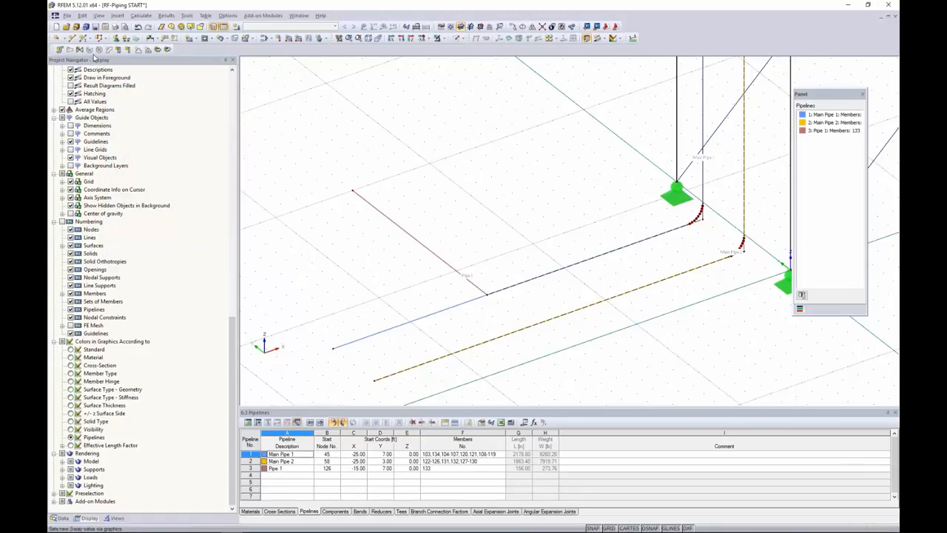
Step: Create a pipeline named Pipe 2 with the NPS 6 section and long bend radius
click(60, 50)
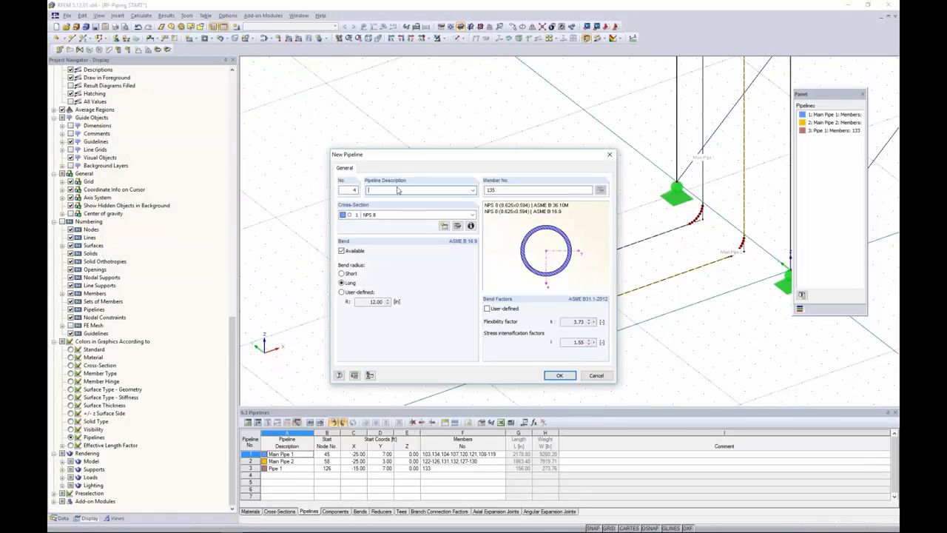
text(Pipe 2)
click(385, 215)
click(382, 233)
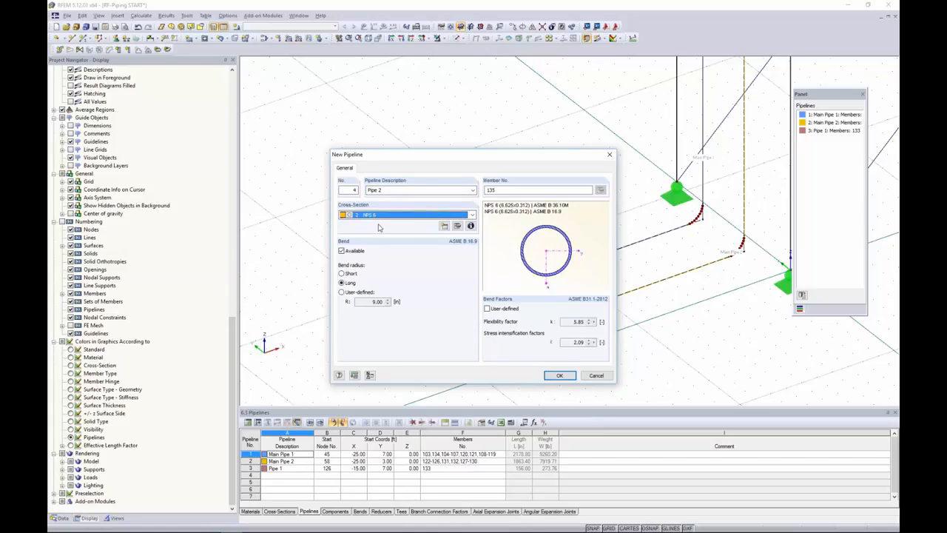
click(560, 375)
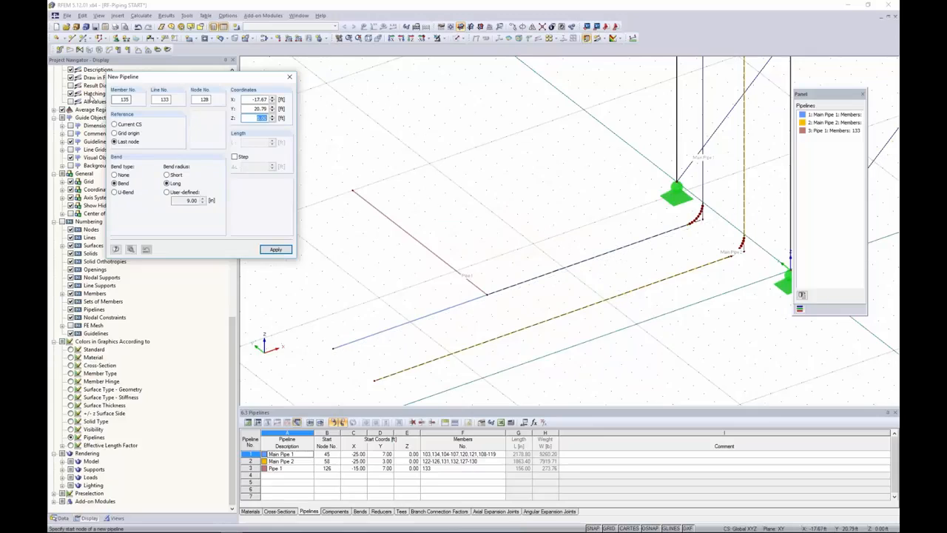
Step: Draw Pipe 2, referenced to the current CS, from Main Pipe 1 at X -8, Y 7, Z 0 ft to X -8, Y 20, Z 0 ft
click(115, 124)
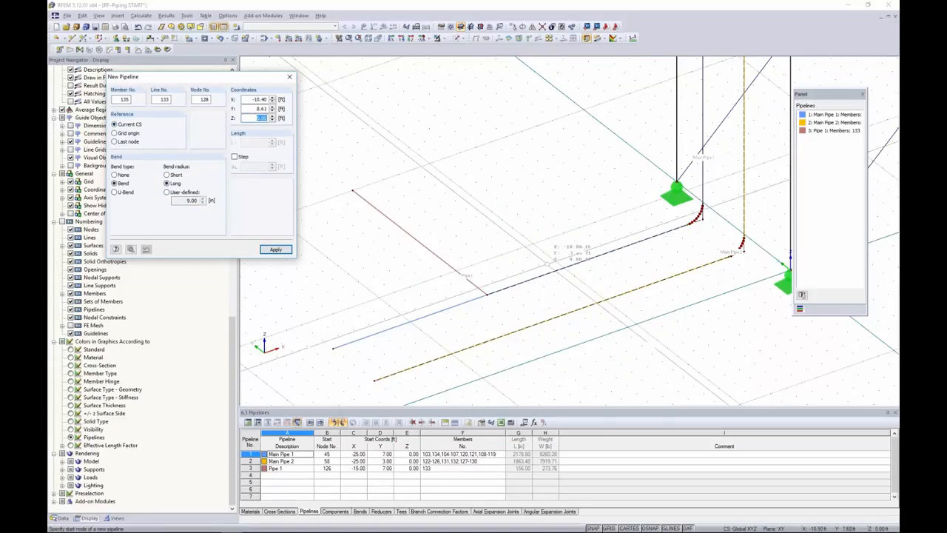
click(587, 259)
click(460, 152)
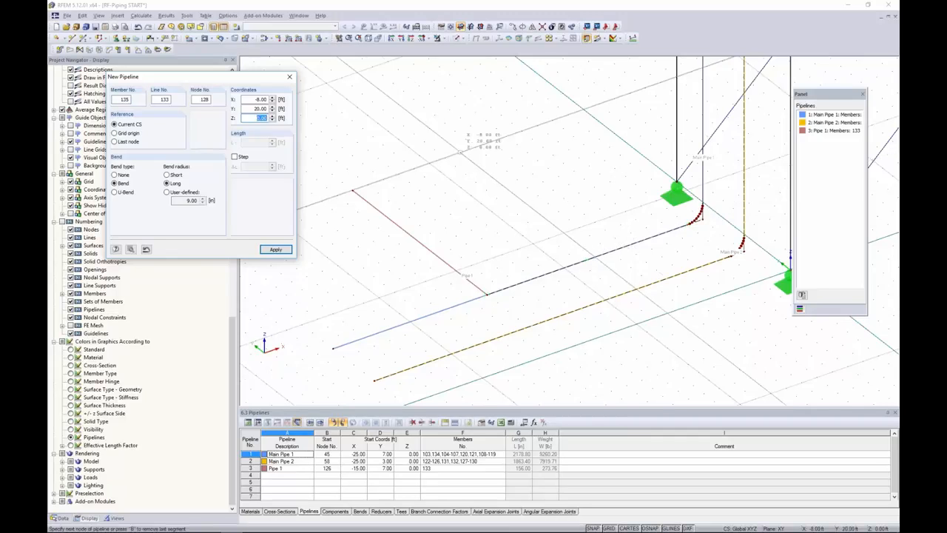
key(Escape)
Step: Return the model to a solid display and look over the two branch pipes beside the rack
scroll(499, 136, down, 3)
click(464, 39)
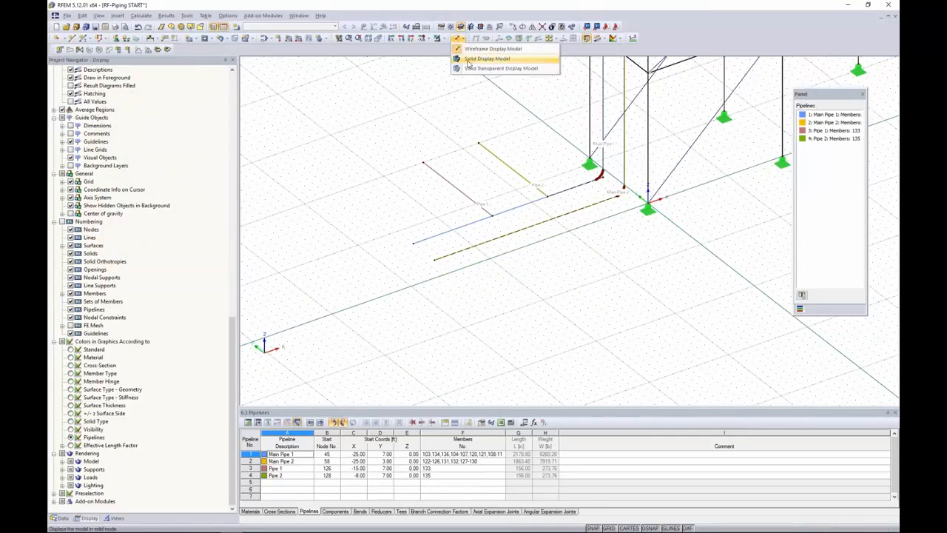
click(480, 58)
scroll(486, 133, down, 4)
scroll(444, 222, up, 5)
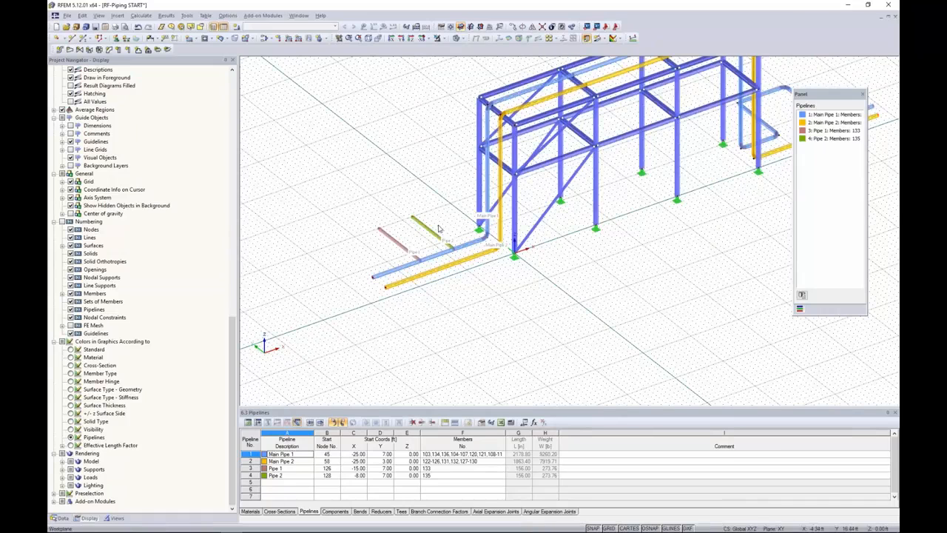
middle_drag(692, 247, 615, 312)
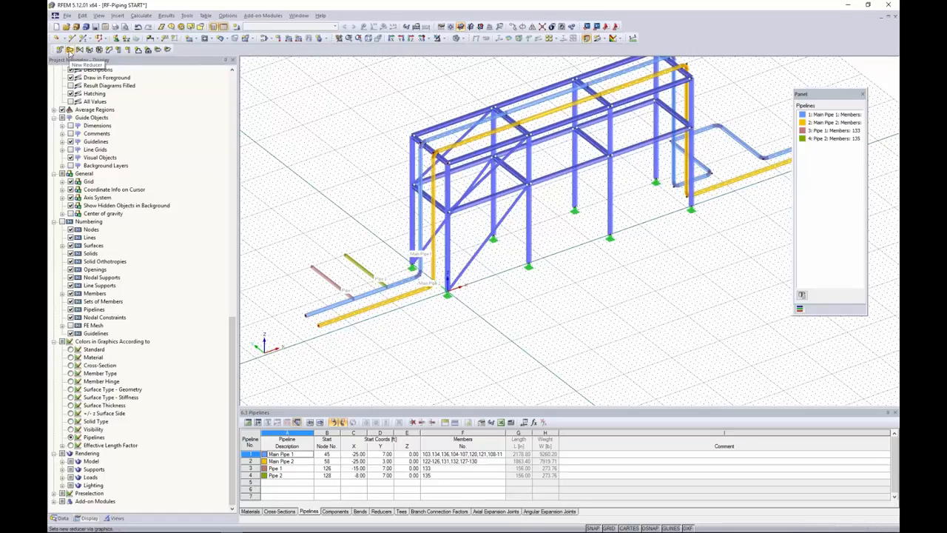
Step: Start a reducer on Main Pipe 1's free-end member, with the dimension change running to end node 45 and NPS 6 as its start section
click(69, 49)
middle_drag(351, 205, 436, 183)
scroll(404, 272, up, 3)
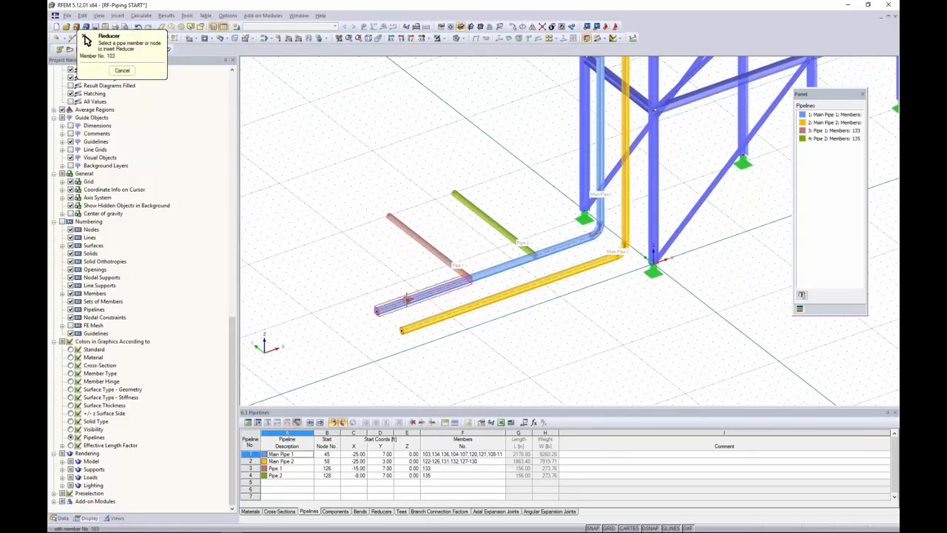
click(406, 299)
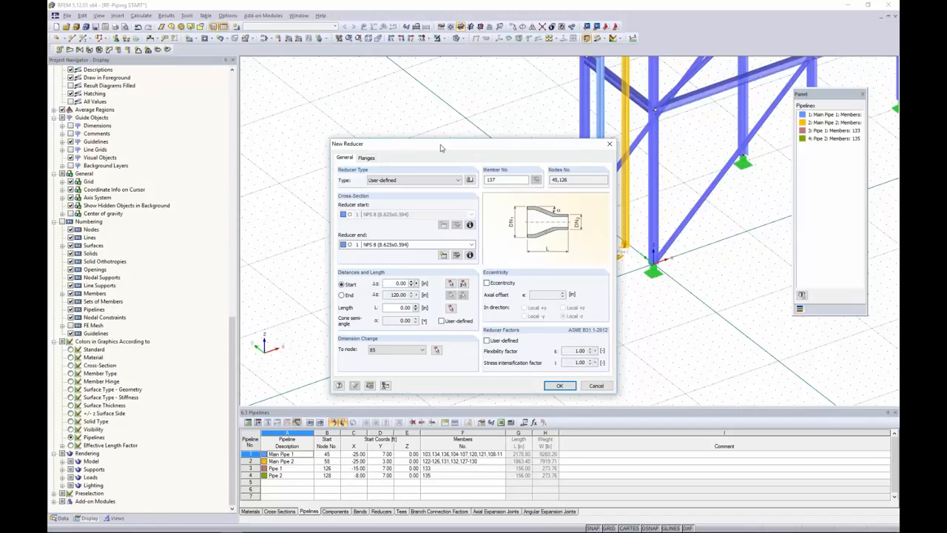
drag(440, 148, 603, 92)
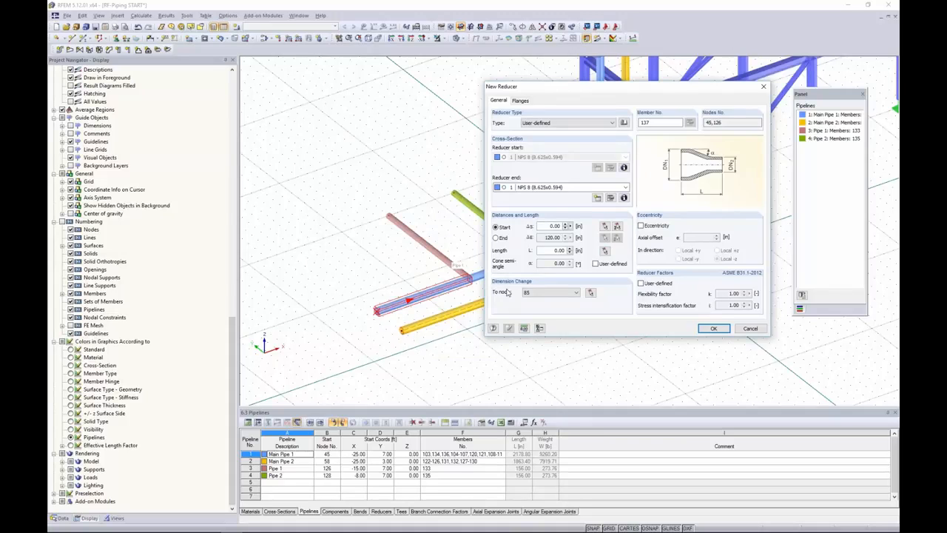
click(591, 293)
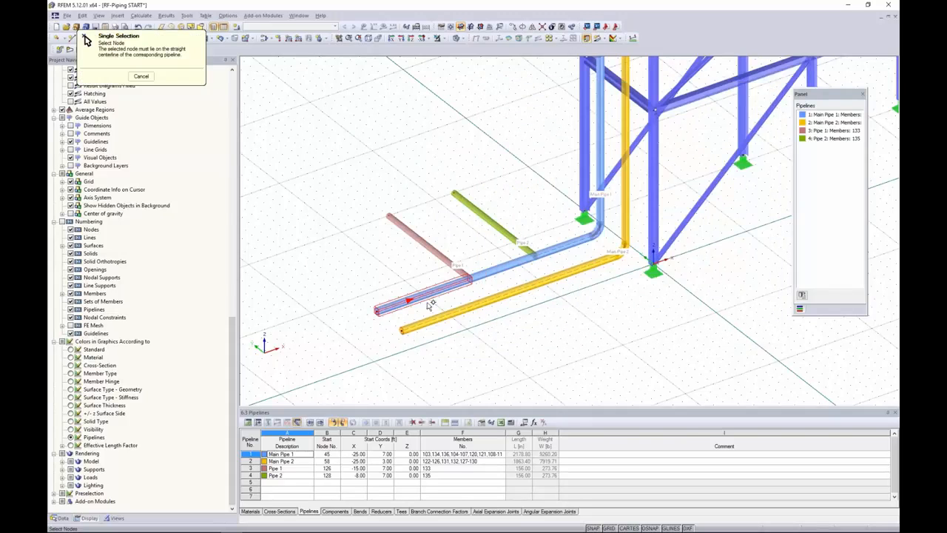
click(376, 310)
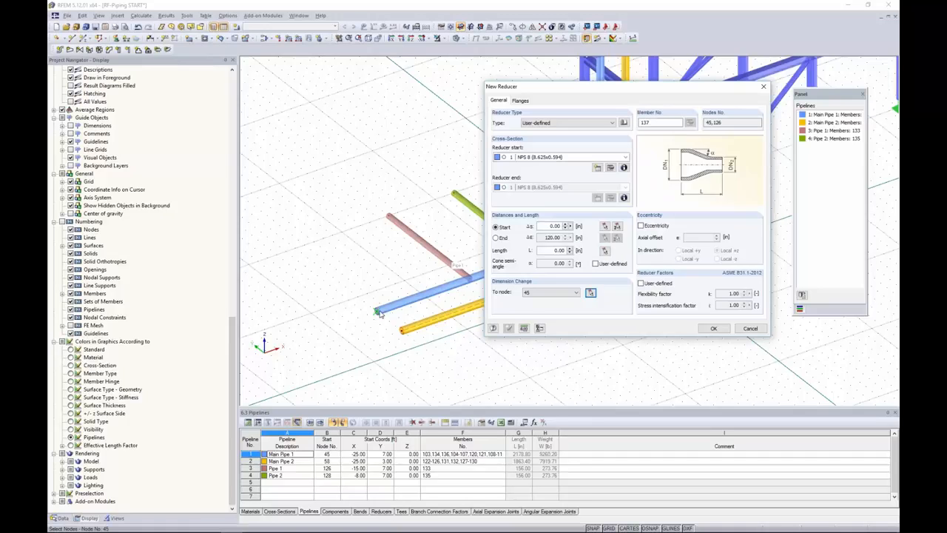
click(519, 160)
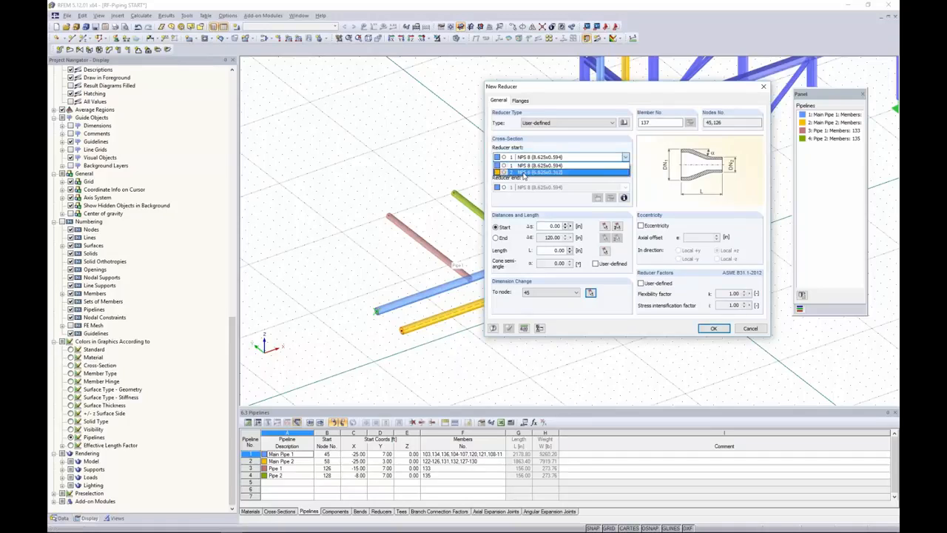
click(522, 172)
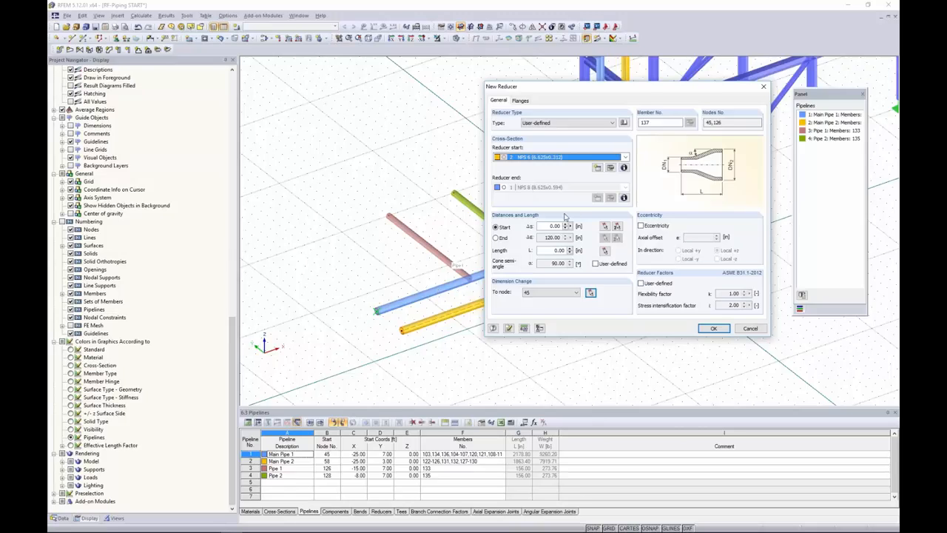
Step: Set the reducer's distance from the start to 48 in and its length to 12 in, leaving it without eccentricity
drag(546, 226, 571, 227)
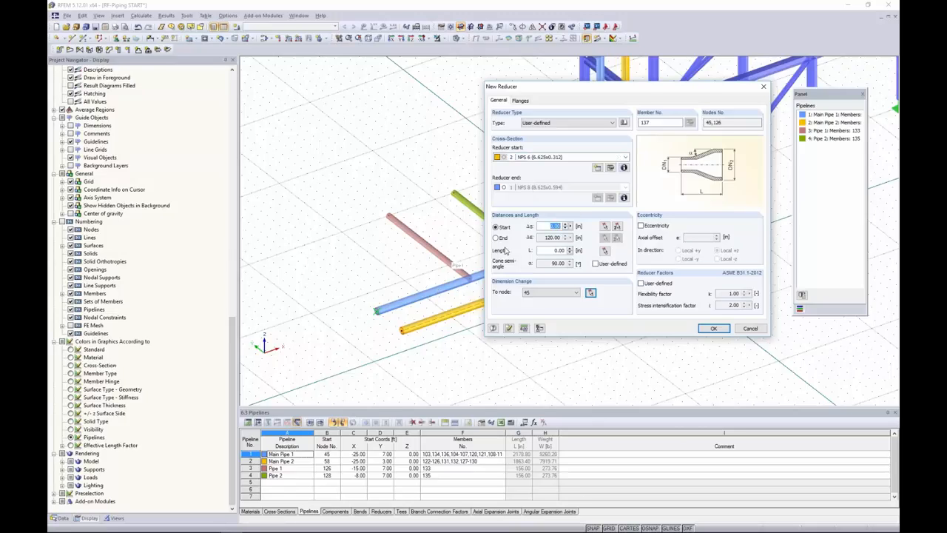
text(48)
double_click(551, 250)
text(12)
click(641, 225)
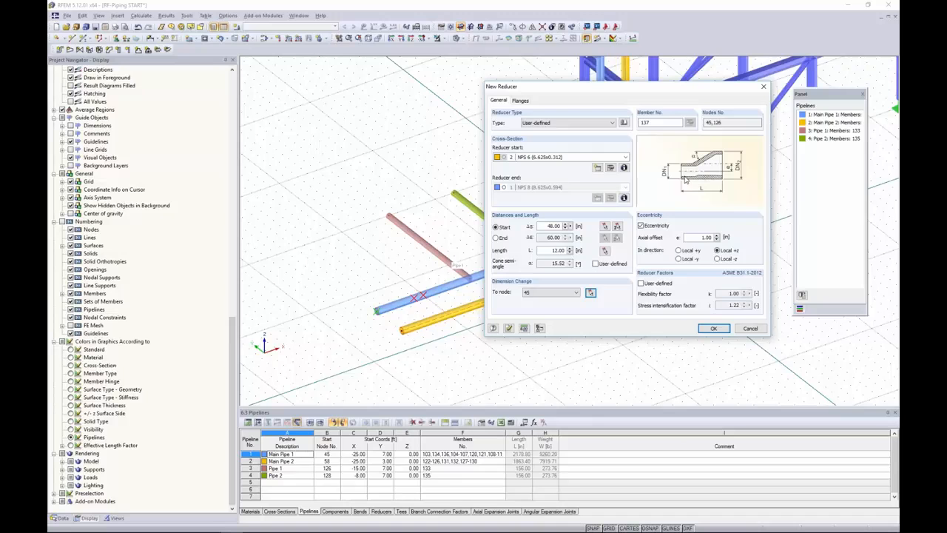
click(640, 225)
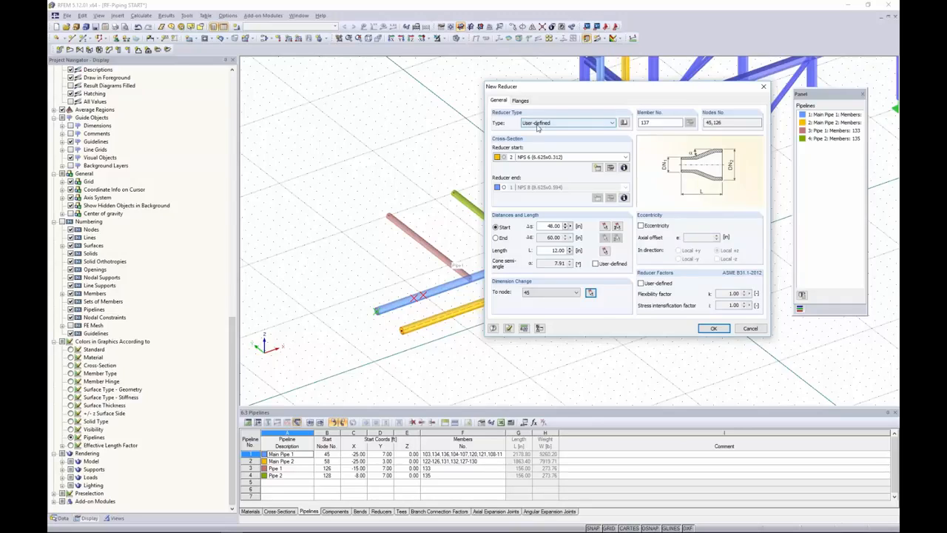
Step: Look through the reducer library and the reducer's flange options without choosing anything
drag(551, 91, 511, 115)
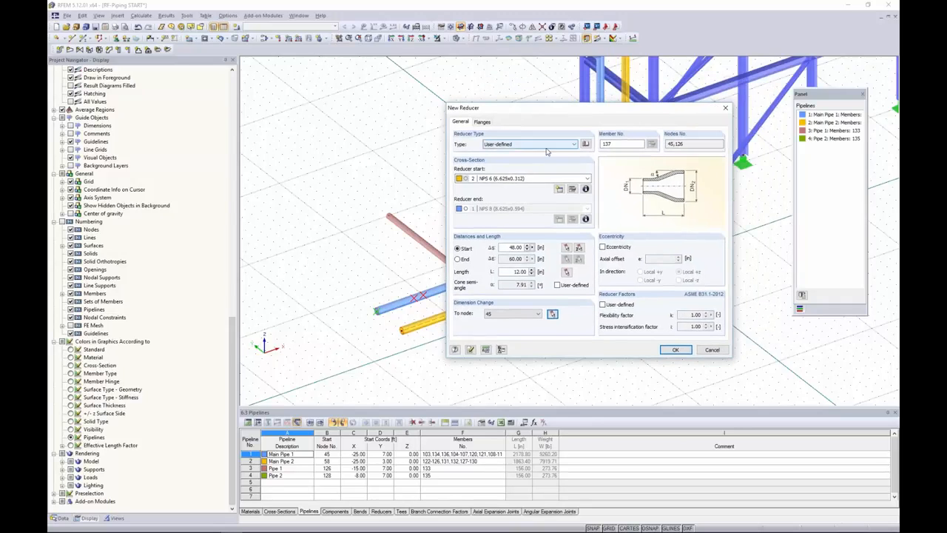
click(585, 144)
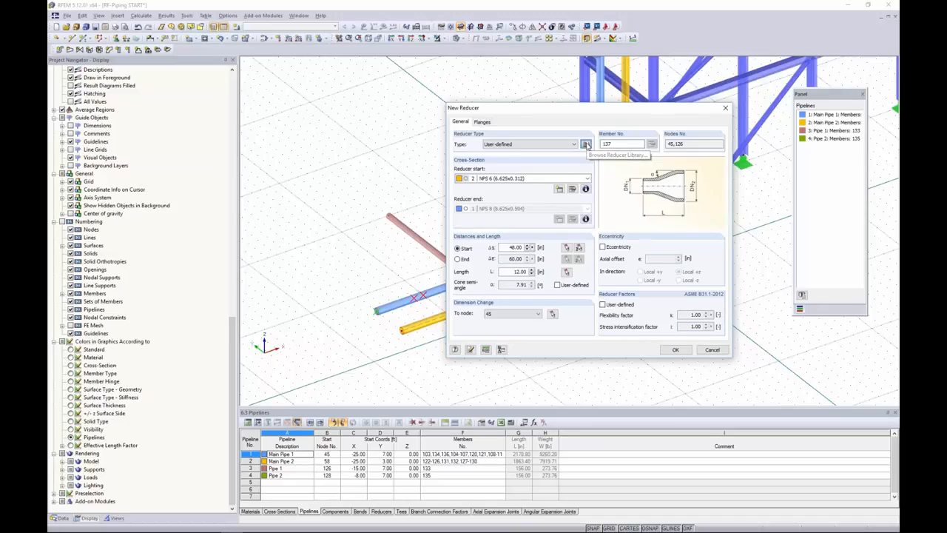
drag(575, 148, 611, 175)
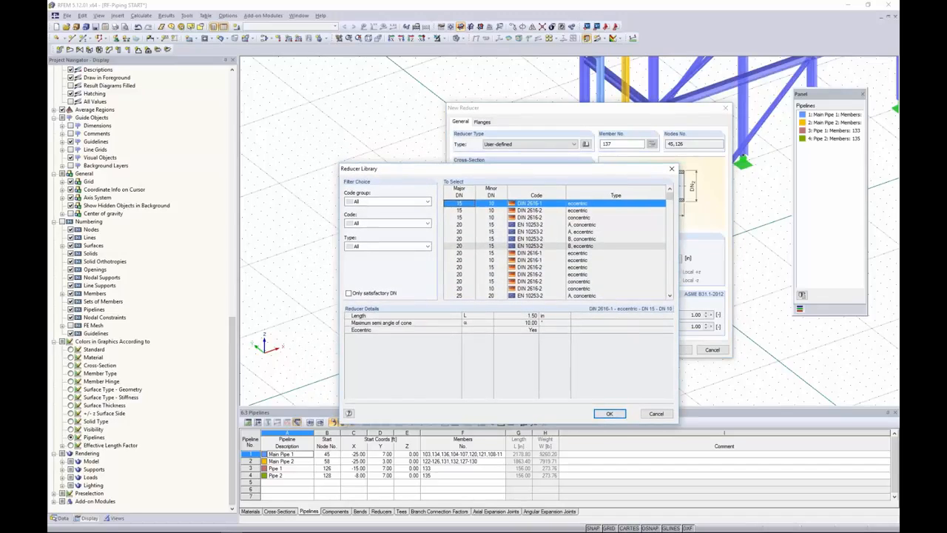
click(655, 414)
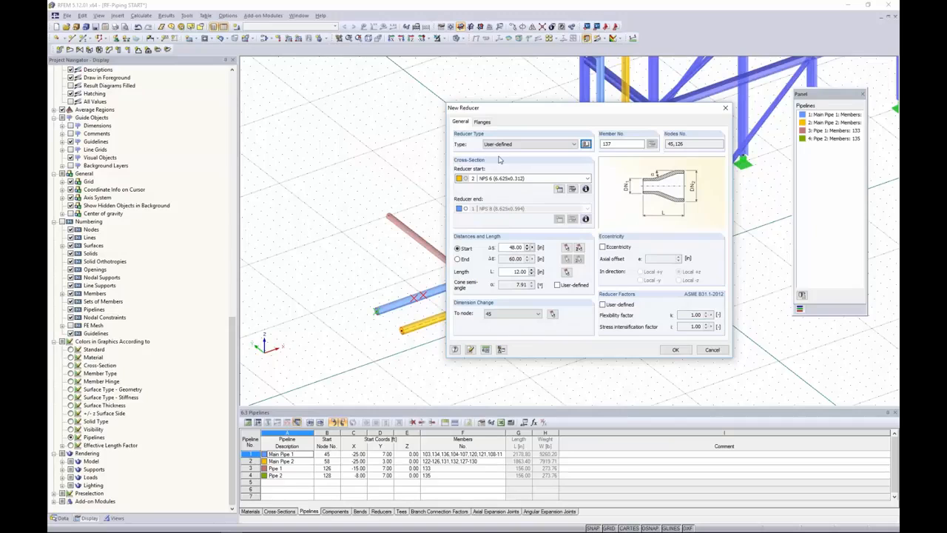
click(482, 122)
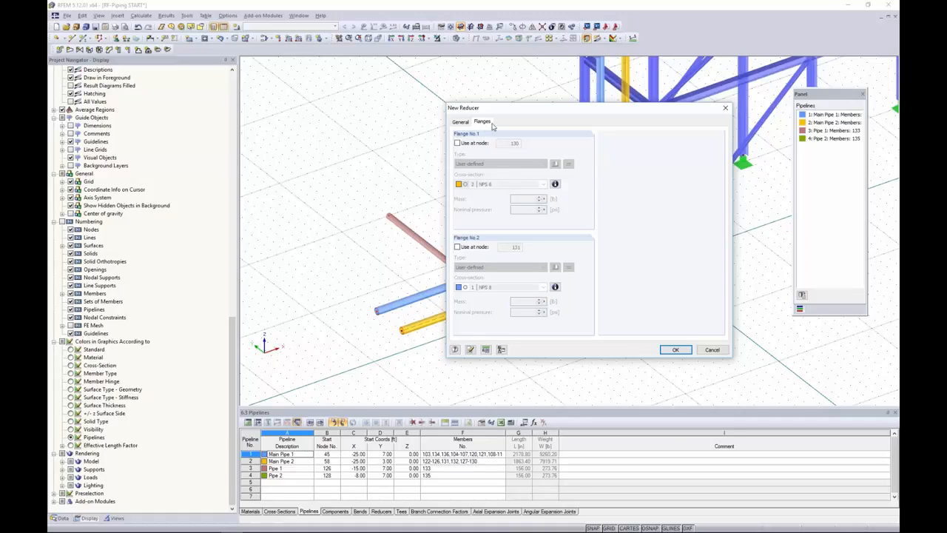
click(463, 123)
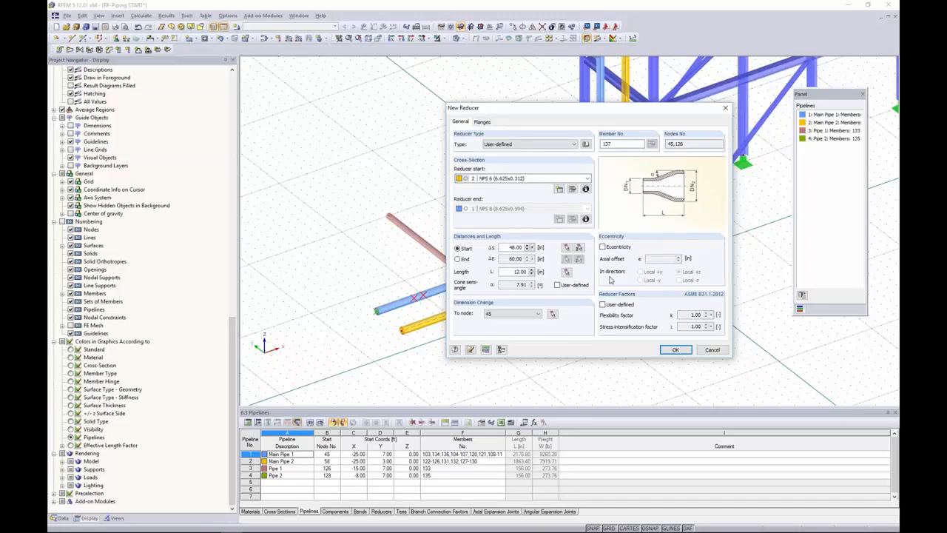
Step: Create the reducer and check its transition on Main Pipe 1
click(675, 349)
scroll(427, 314, up, 6)
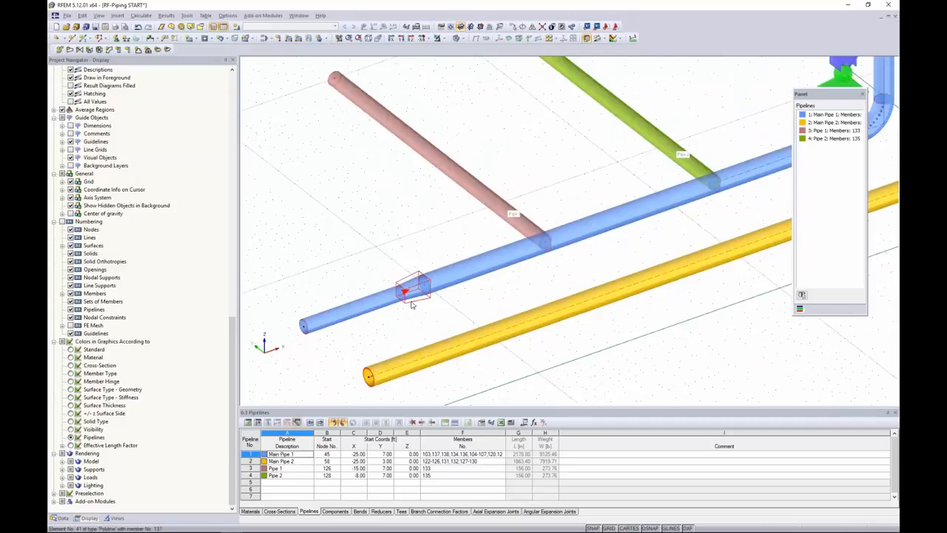
middle_drag(431, 317, 464, 309)
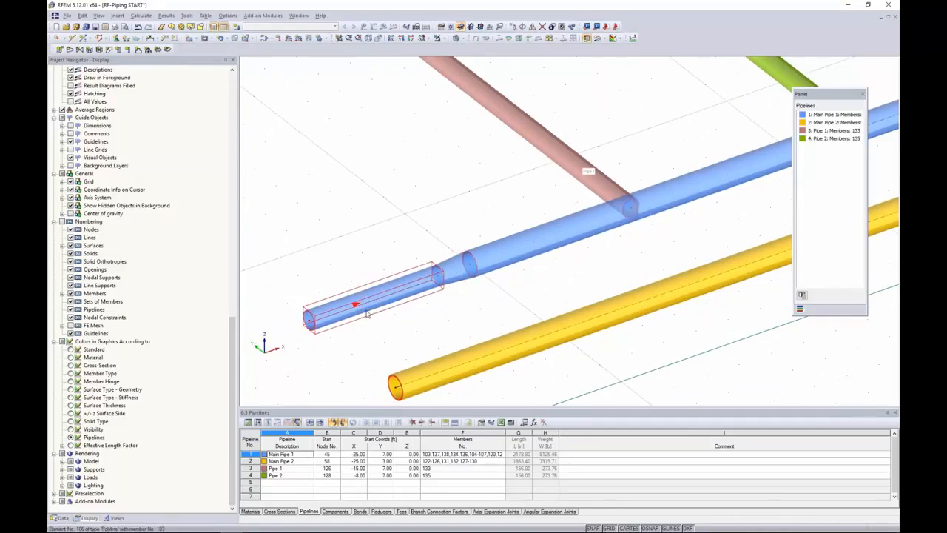
scroll(428, 309, down, 5)
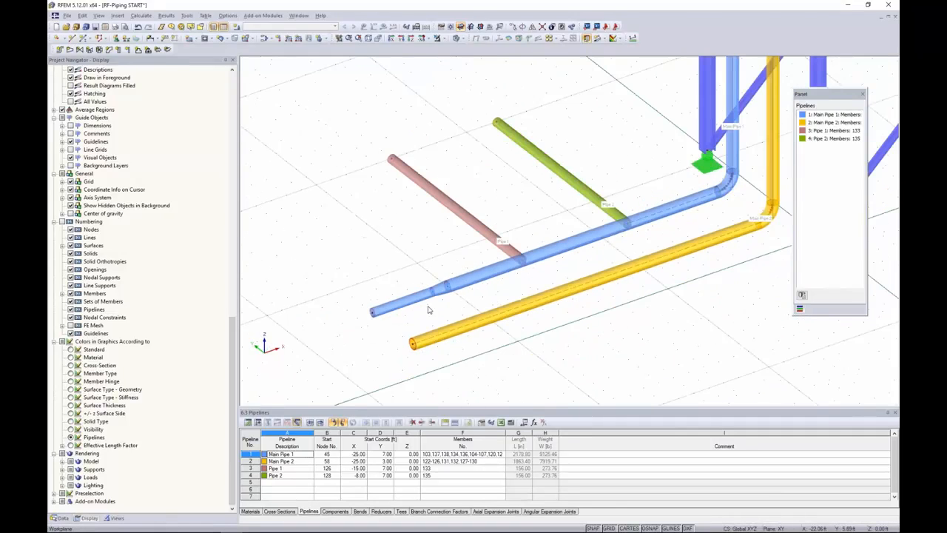
scroll(500, 300, down, 1)
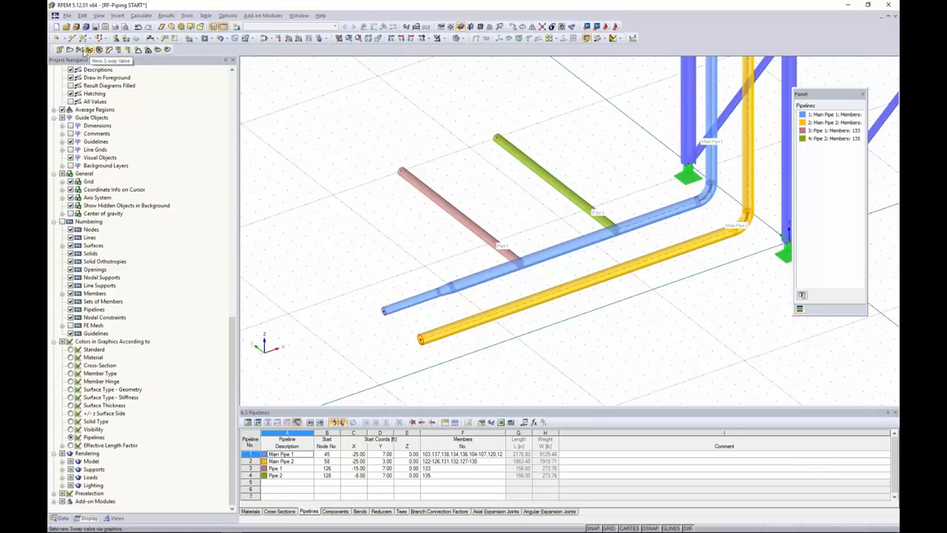
Step: Start a valve on Main Pipe 2's ground-level run past the rack's far end, with 12 in start distance and 12 in length
click(79, 50)
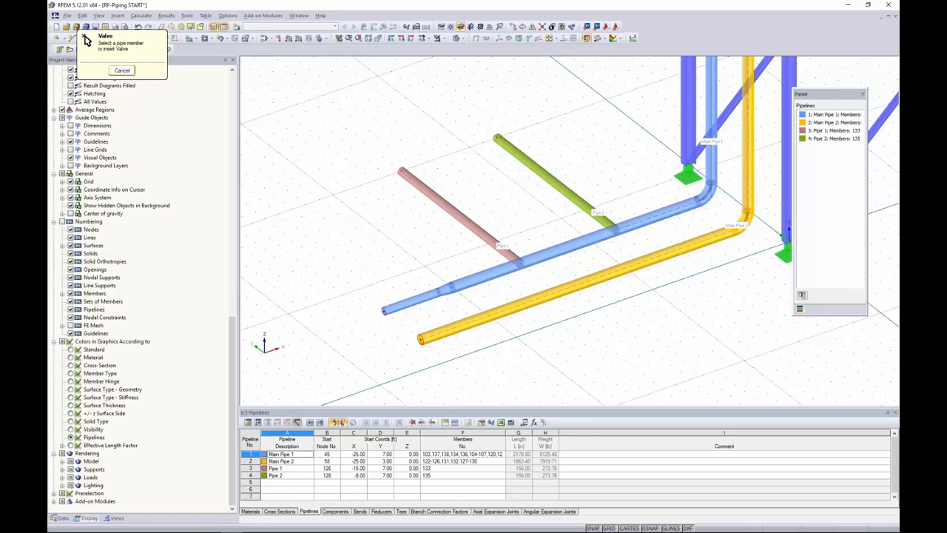
scroll(442, 242, down, 1)
scroll(444, 246, down, 4)
middle_drag(622, 277, 420, 335)
middle_drag(721, 228, 547, 264)
scroll(649, 262, up, 3)
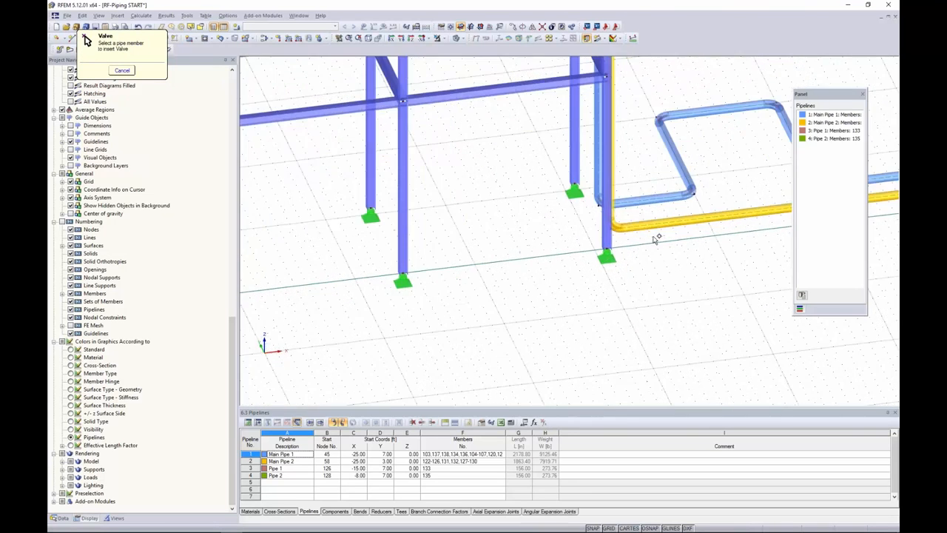
click(655, 225)
drag(548, 159, 453, 126)
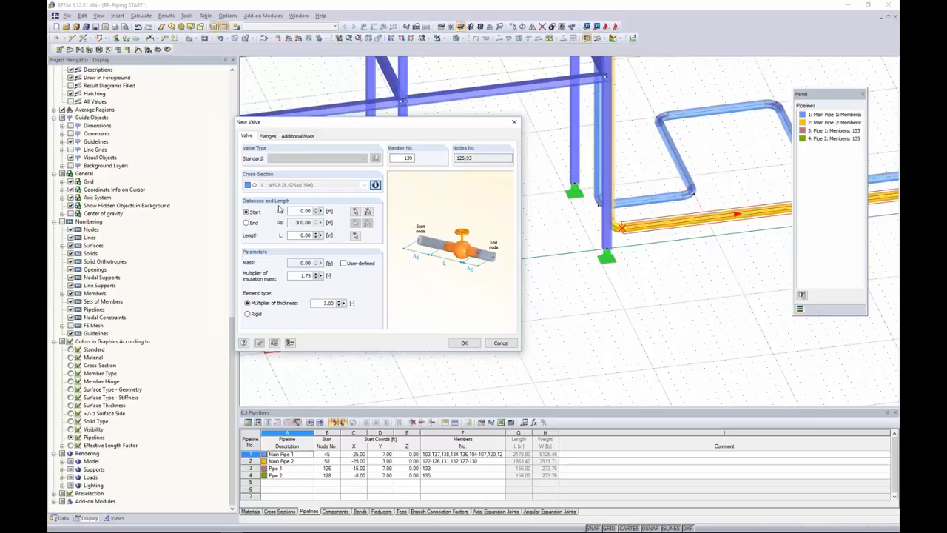
double_click(295, 211)
text(12)
double_click(303, 235)
text(12)
Step: Add flanges at both valve nodes, each with a mass of 16 lb and a nominal pressure of 232 psi
click(268, 136)
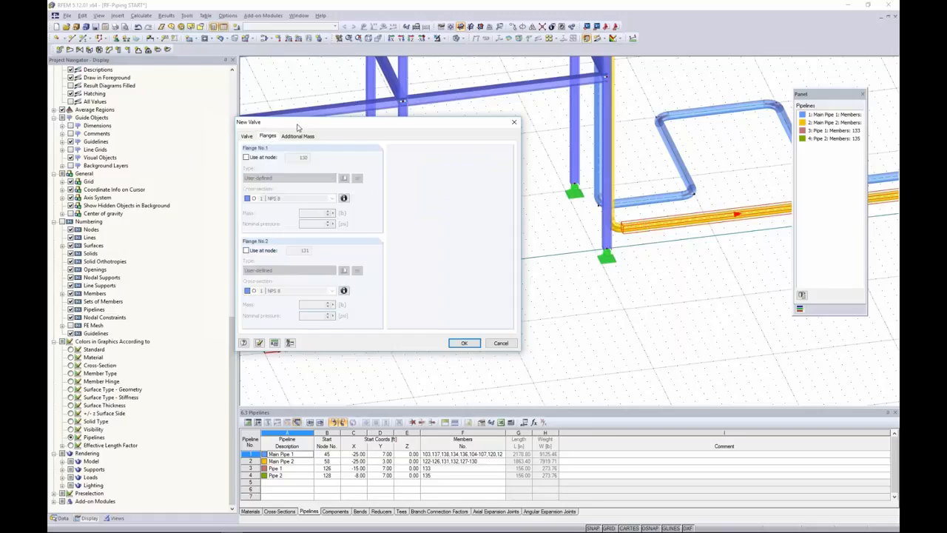
drag(298, 129, 313, 135)
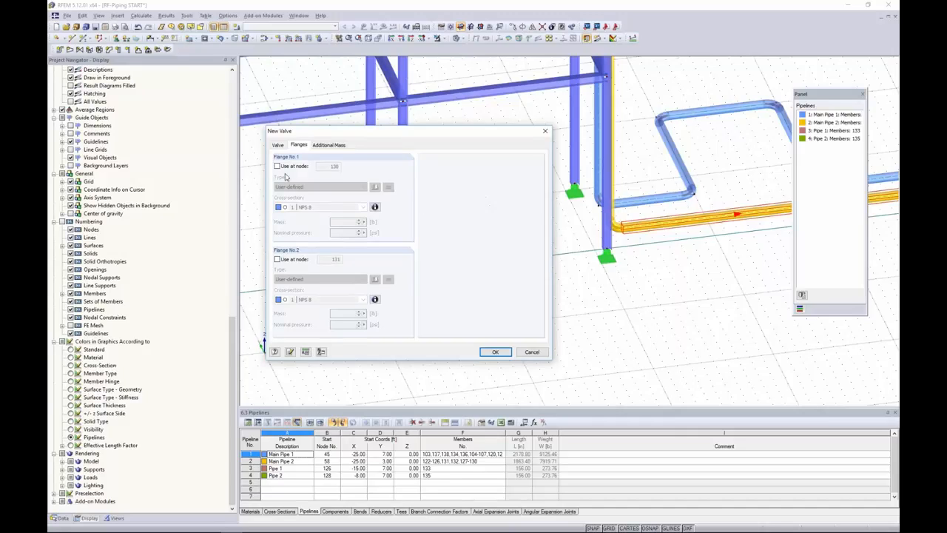
click(277, 166)
click(278, 260)
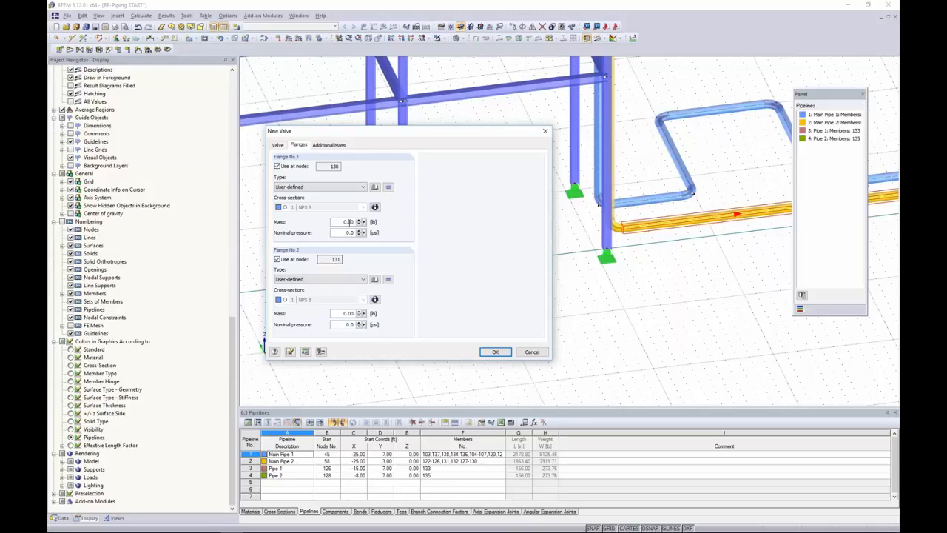
double_click(346, 221)
text(16)
key(Tab)
click(388, 187)
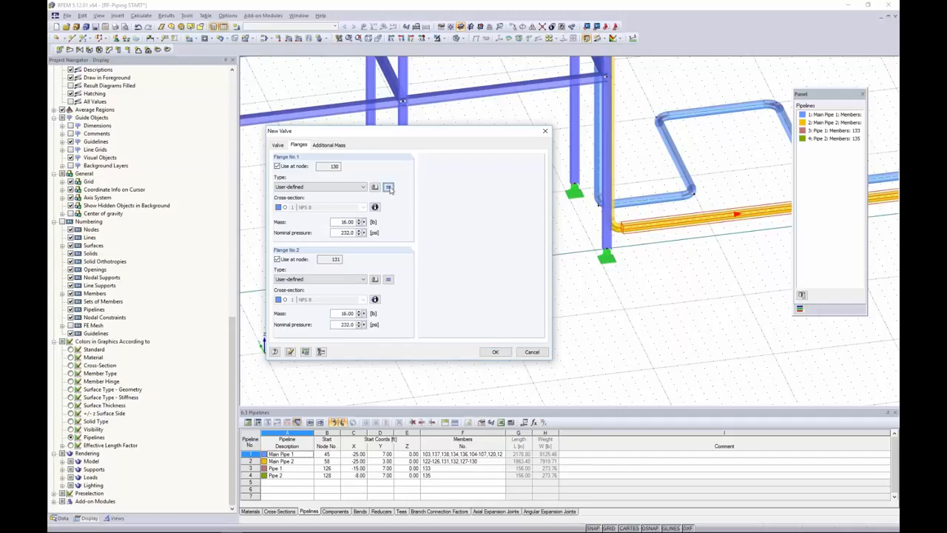
Step: Review the valve's additional mass options, create the flanged valve and inspect it on Main Pipe 2
click(335, 147)
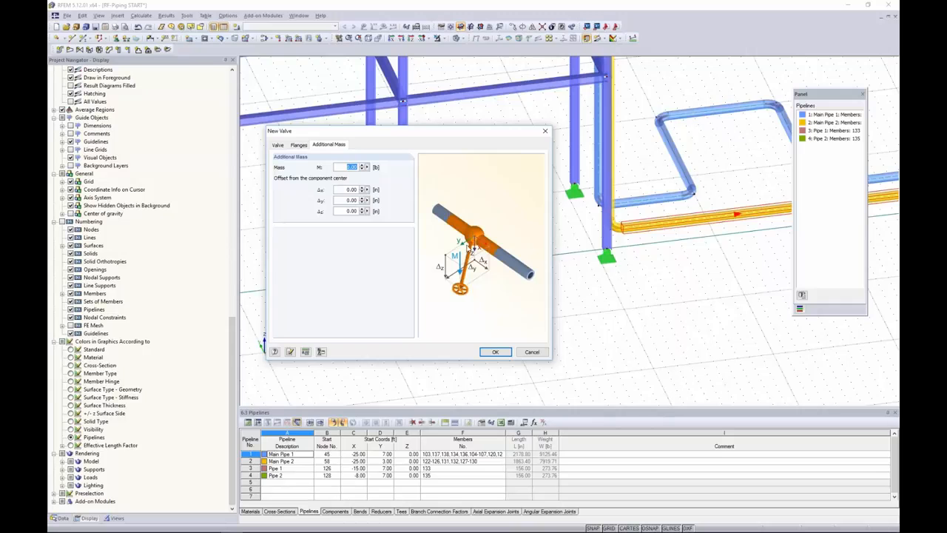
click(284, 146)
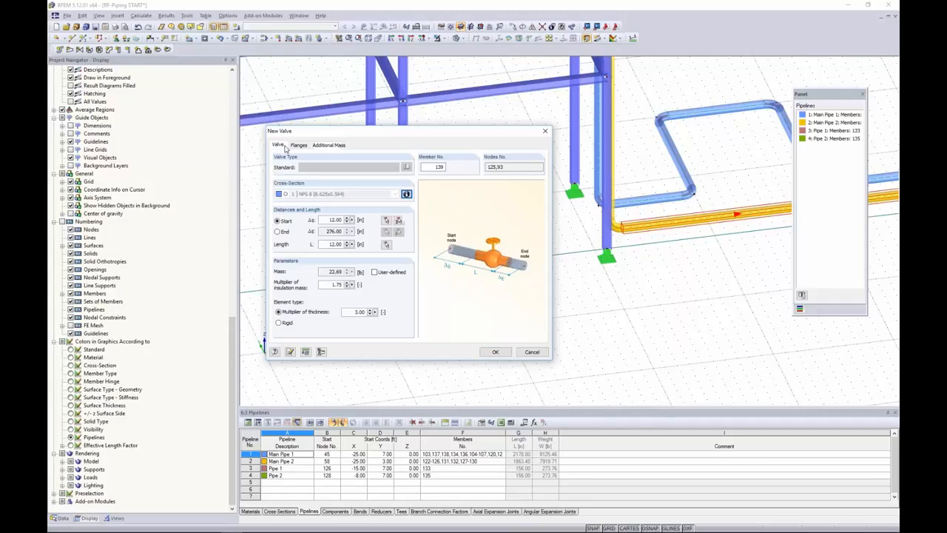
click(495, 351)
scroll(611, 258, up, 5)
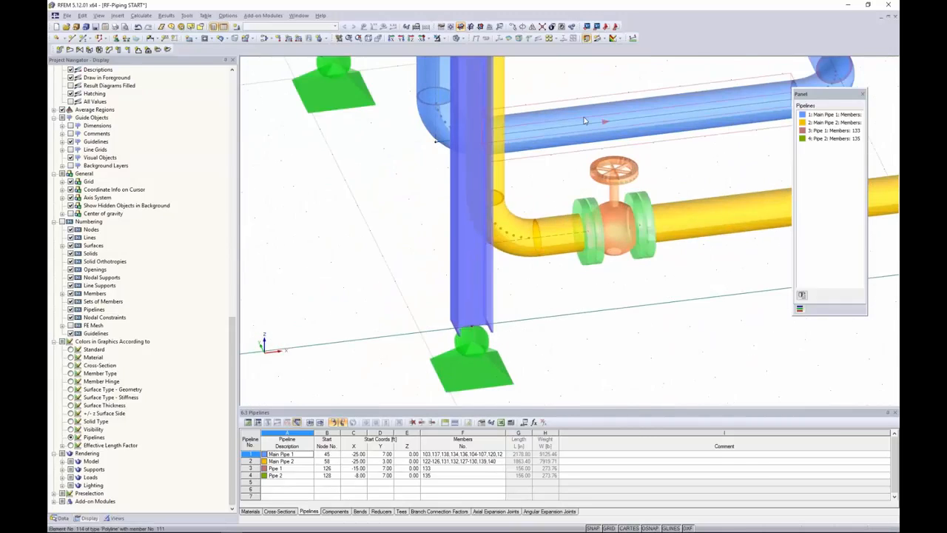
scroll(612, 274, down, 5)
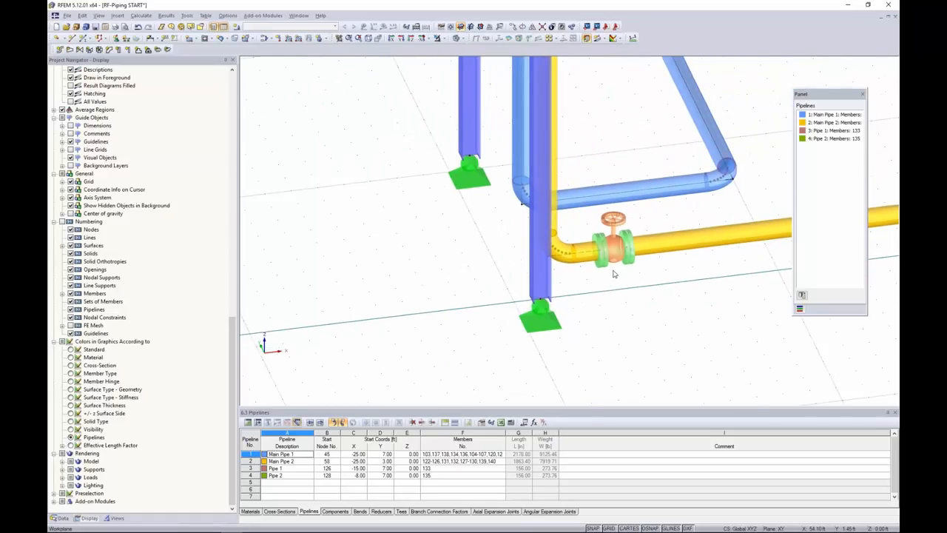
scroll(612, 274, down, 4)
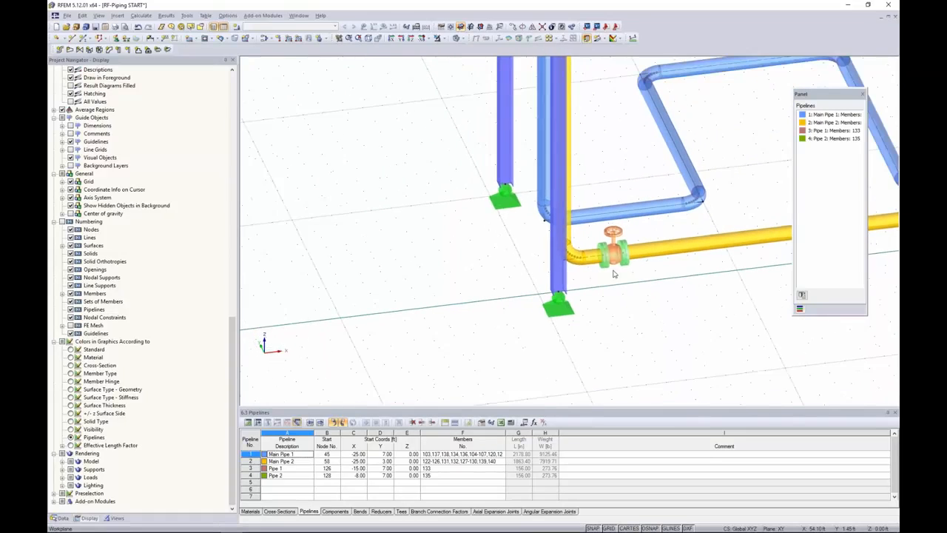
scroll(613, 273, down, 6)
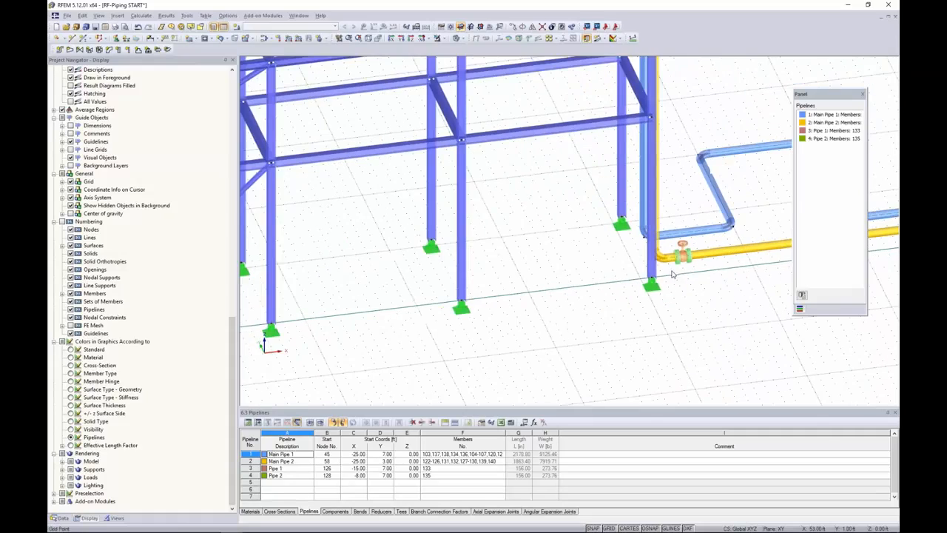
Step: Start a 3-way valve at Pipe 1's junction with Main Pipe 1, with all three segment lengths set to 12 in
middle_drag(612, 273, 801, 286)
middle_drag(384, 287, 598, 266)
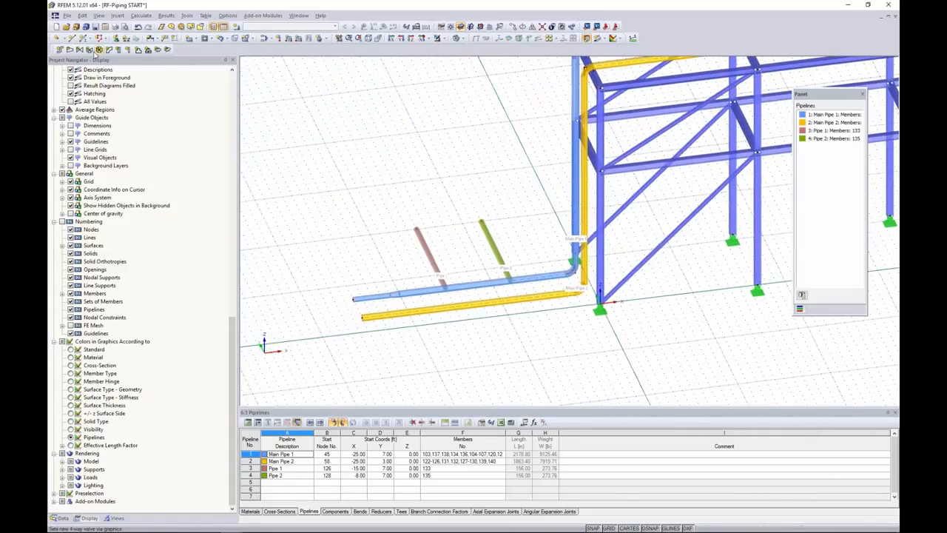
click(89, 51)
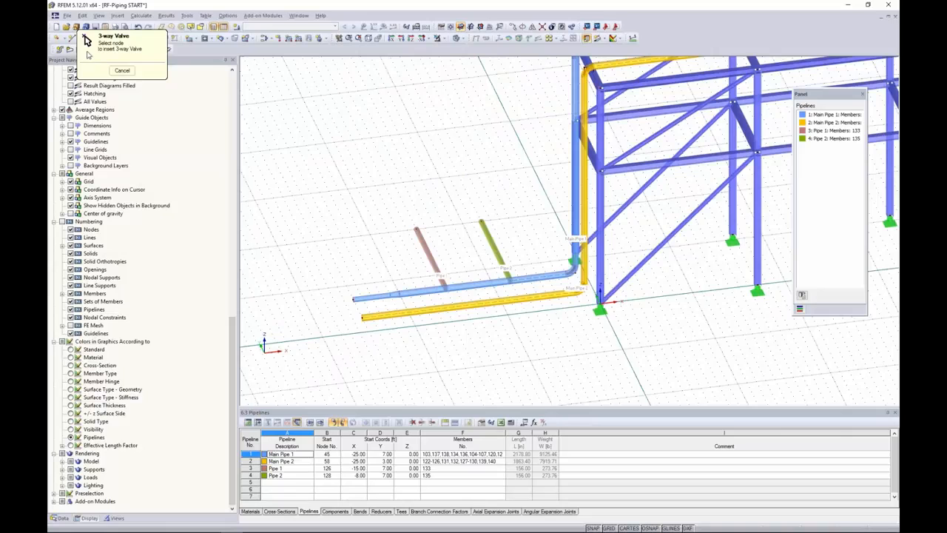
scroll(407, 289, up, 3)
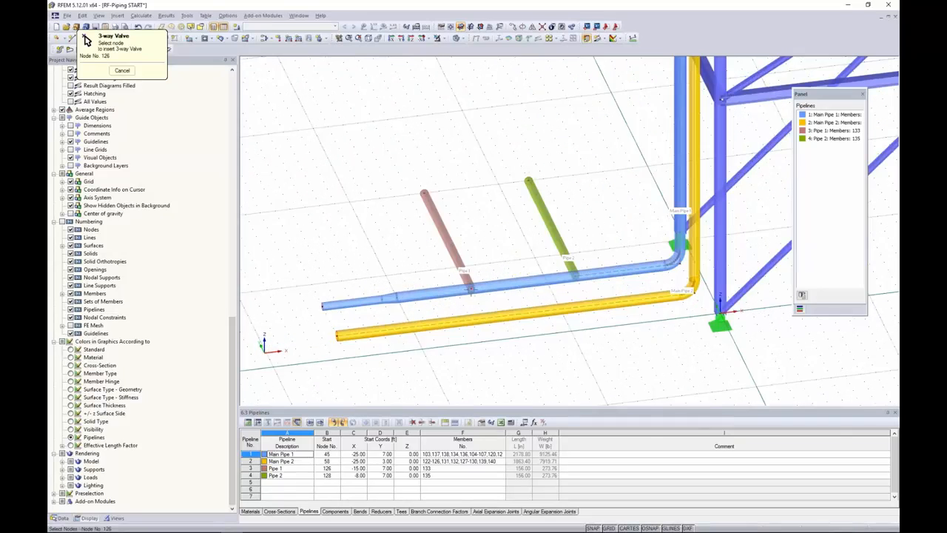
click(470, 288)
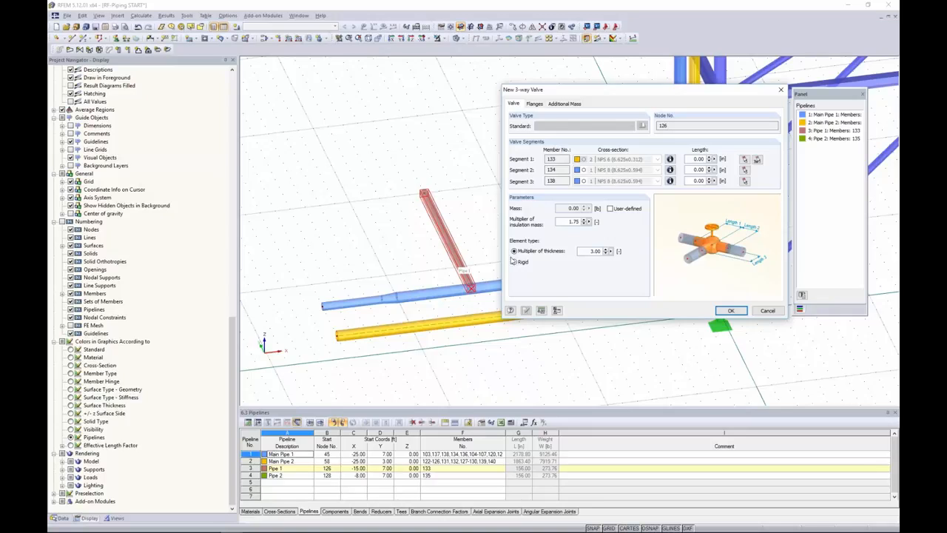
drag(694, 159, 714, 181)
text(1212)
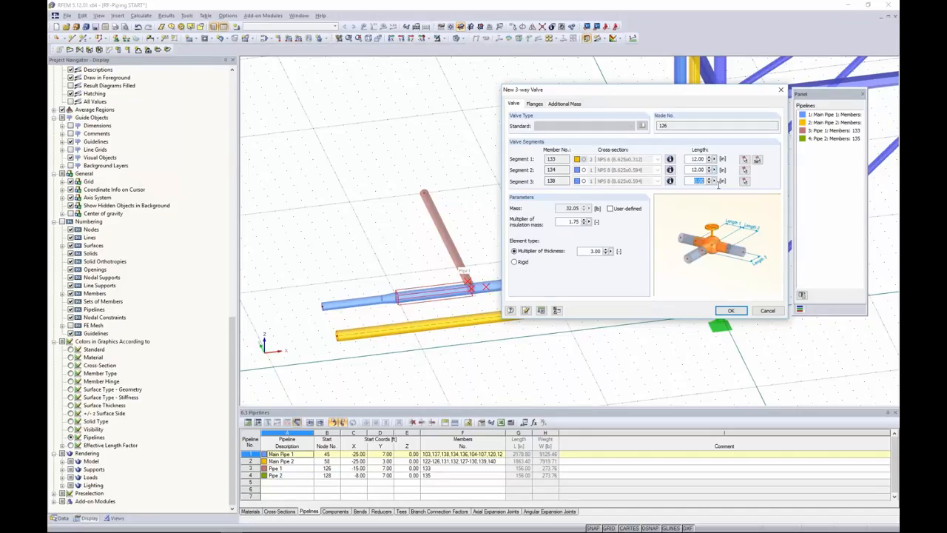
text(12)
Step: Add flanges at all three valve nodes and give the NPS 6 flange a 16 lb mass and 232 psi nominal pressure
click(537, 105)
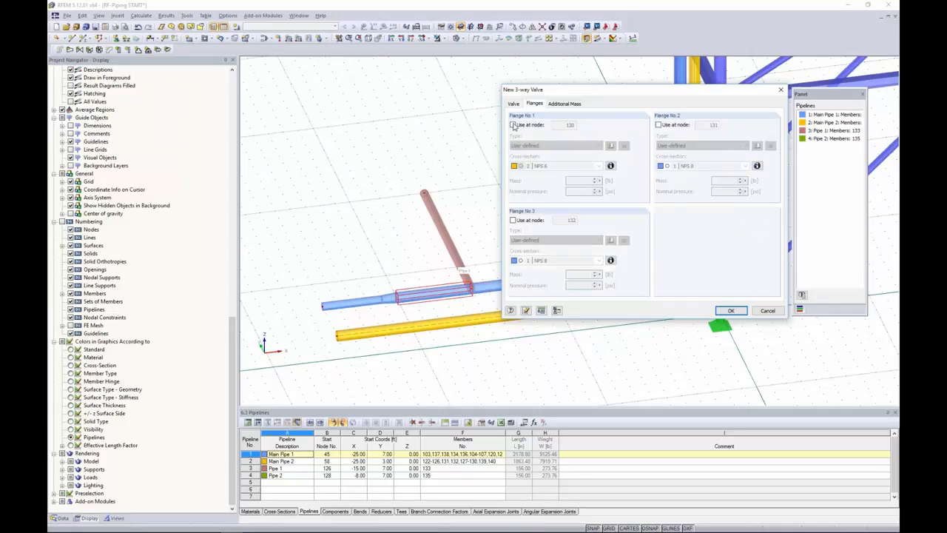
click(513, 125)
click(658, 125)
click(513, 220)
double_click(584, 180)
text(16)
key(Tab)
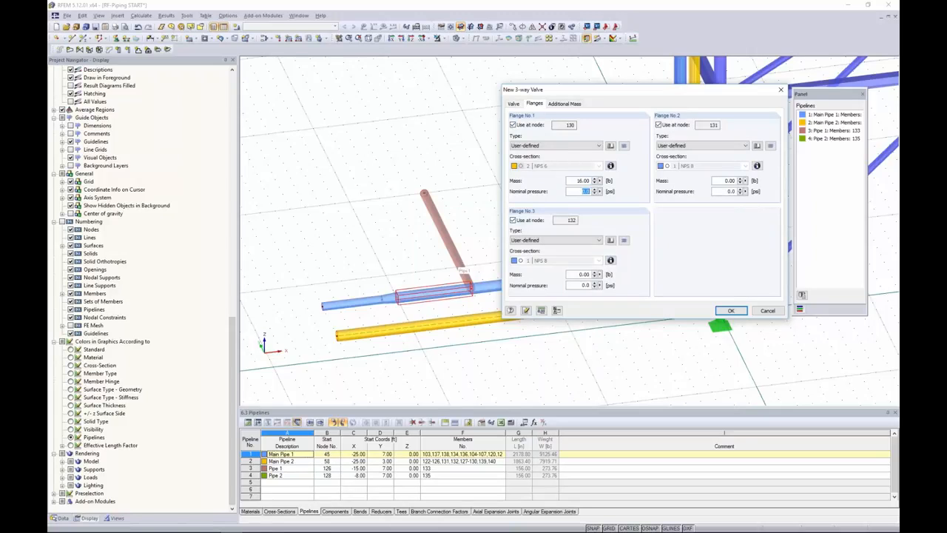
key(Tab)
click(624, 148)
Step: Give the second flange a 16 lb mass and 232 psi nominal pressure, and apply its data to the other NPS 8 flange
double_click(729, 180)
drag(630, 90, 578, 116)
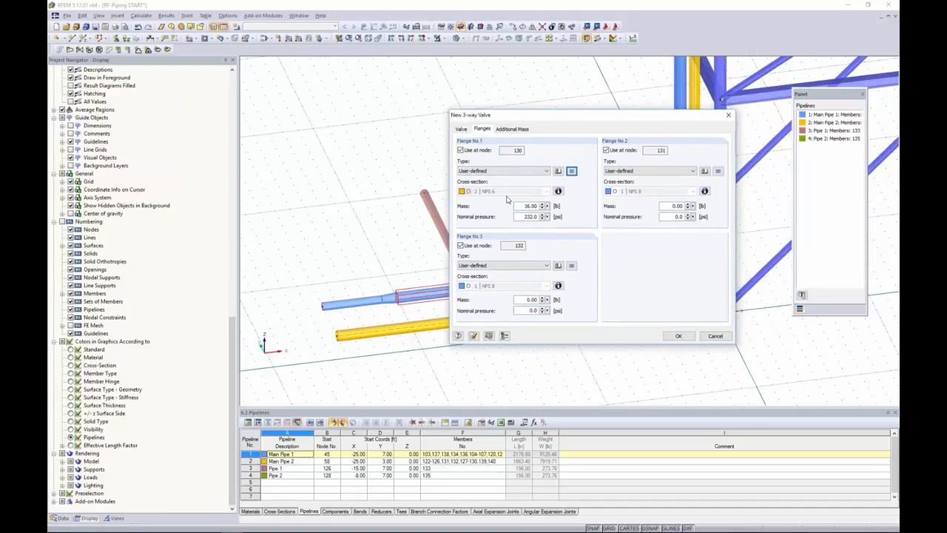
double_click(678, 206)
text(16)
double_click(671, 217)
text(232)
click(717, 172)
Step: Review the 3-way valve's additional mass options and segment data, create the valve and inspect it on Main Pipe 1
click(514, 130)
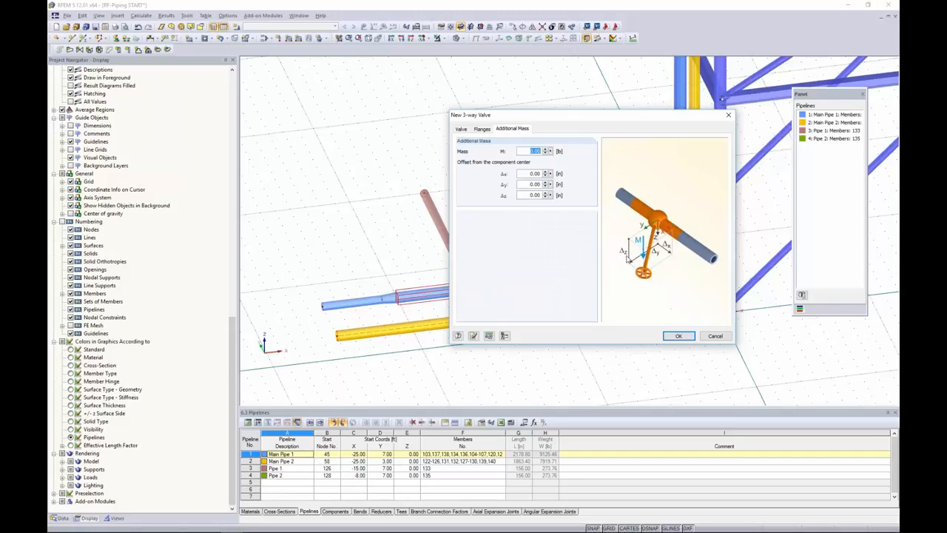
click(462, 129)
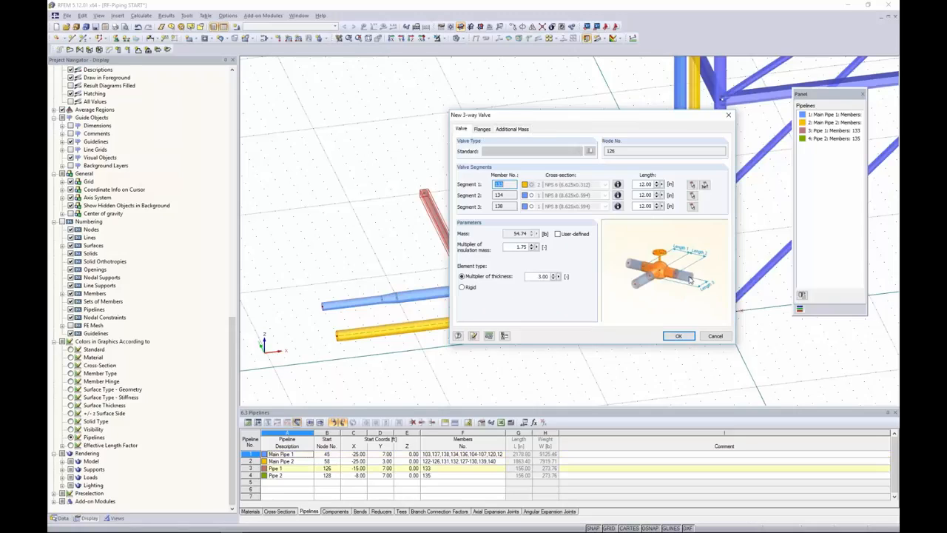
drag(608, 116, 634, 109)
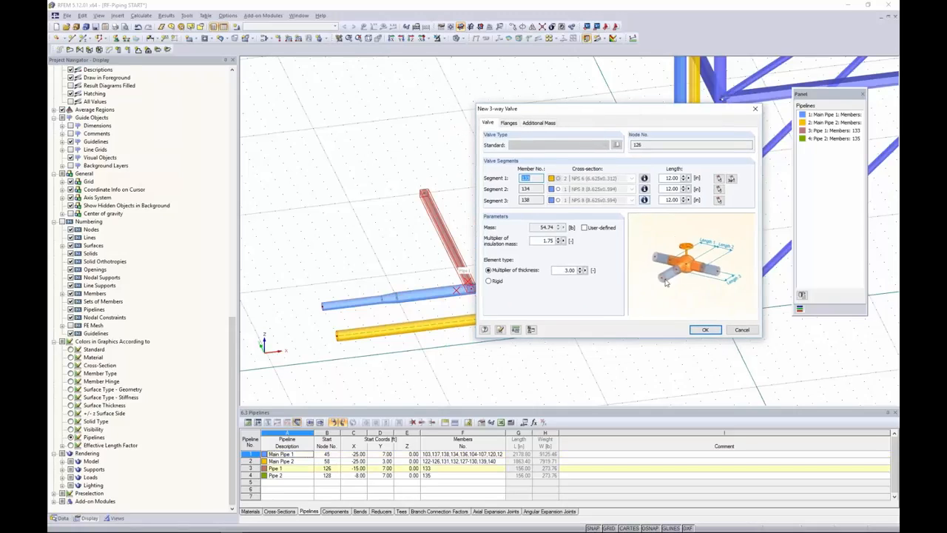
scroll(460, 285, up, 5)
scroll(516, 231, down, 3)
ctrl+middle_drag(515, 348, 500, 215)
scroll(501, 219, down, 2)
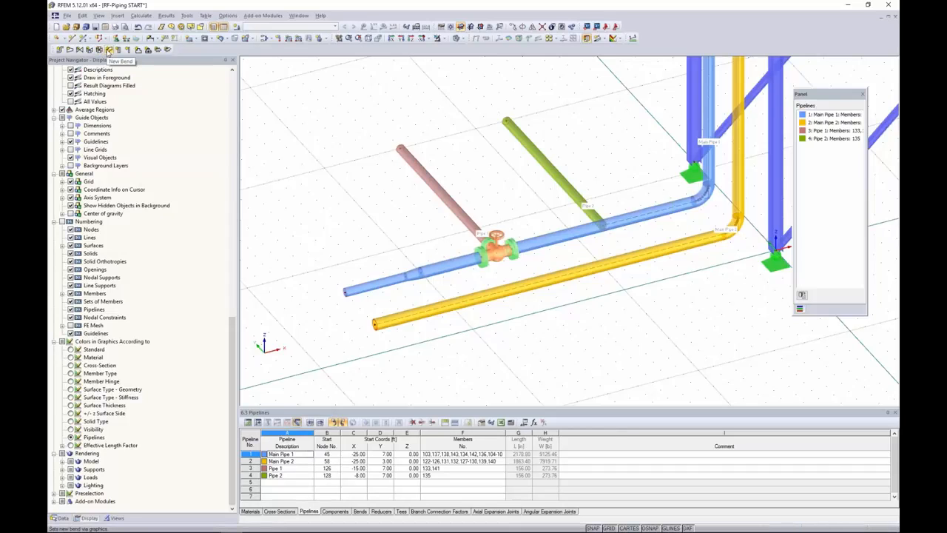
Step: Examine the 3-way valve's flanges up close on Main Pipe 1
middle_drag(611, 168, 562, 183)
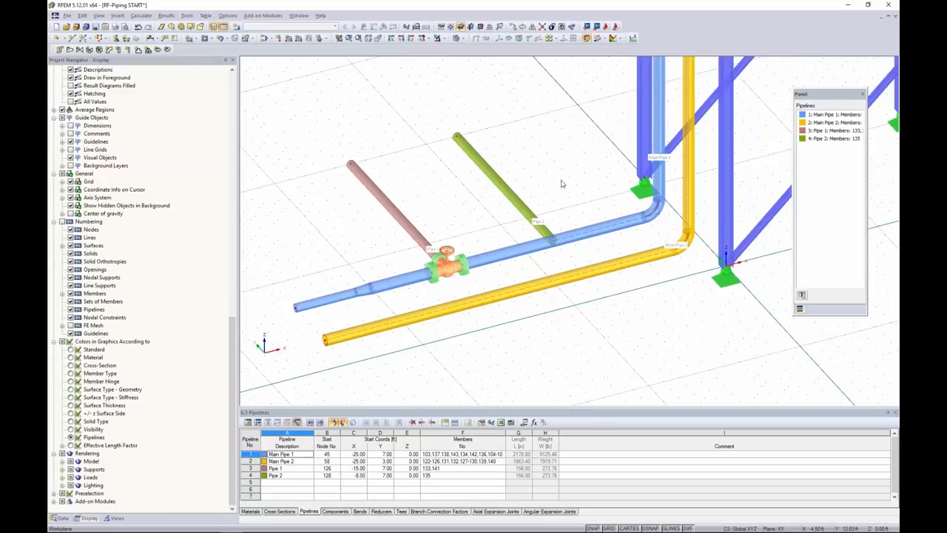
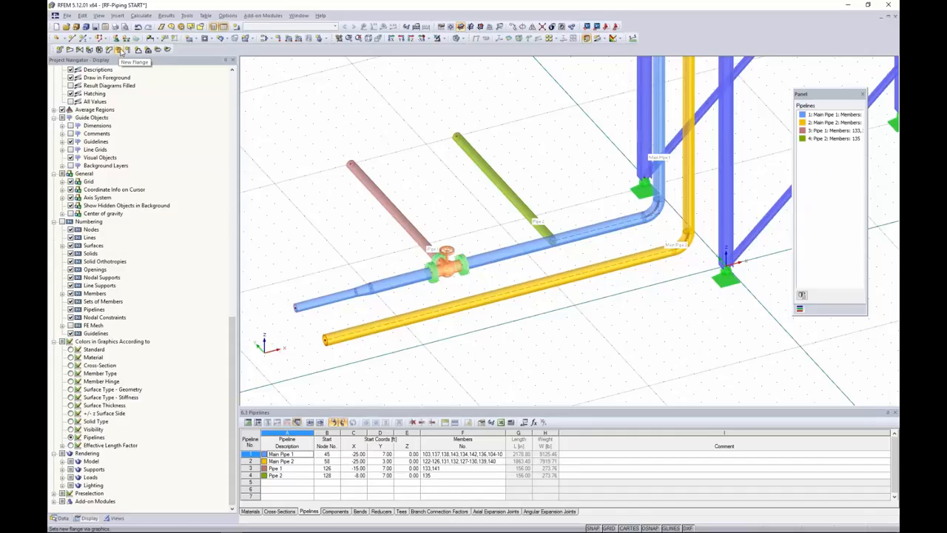
click(120, 50)
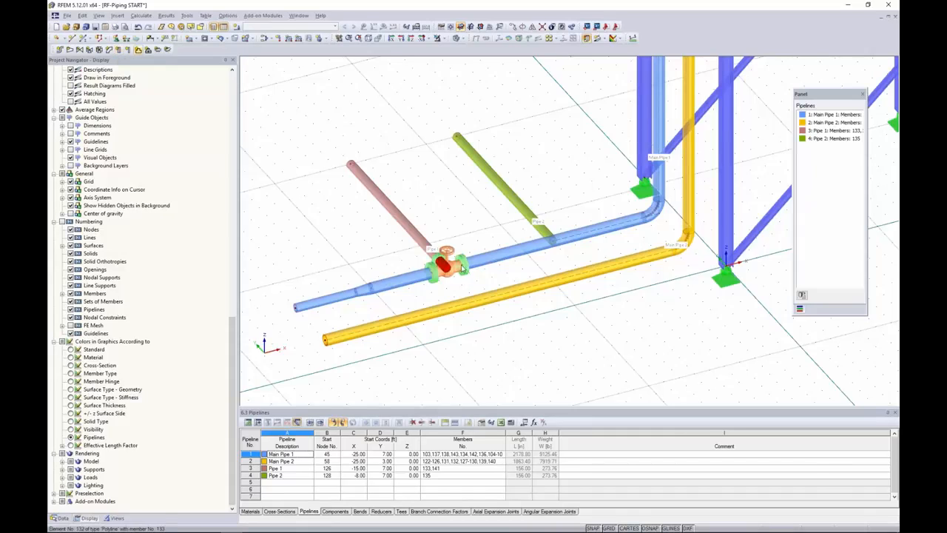
scroll(464, 272, up, 3)
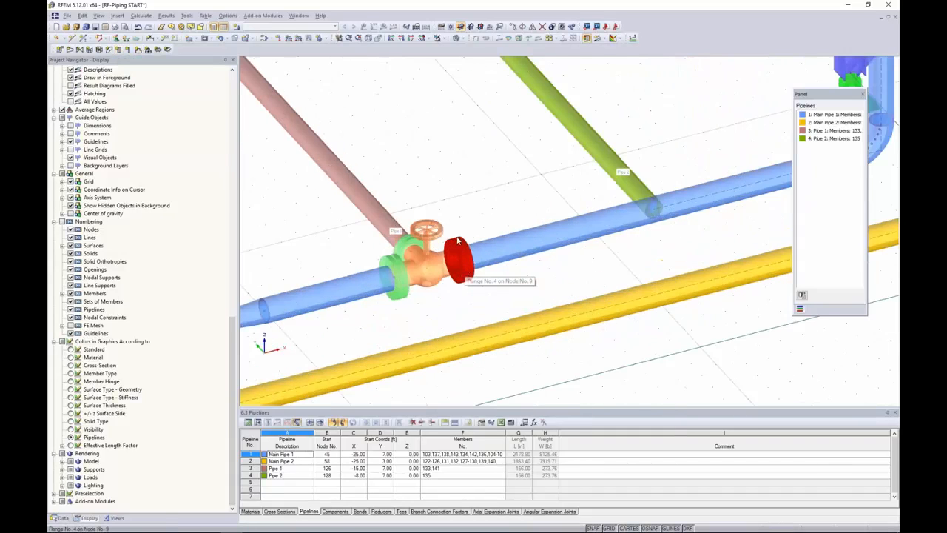
click(470, 270)
scroll(593, 233, down, 3)
scroll(593, 229, down, 2)
middle_drag(530, 194, 468, 216)
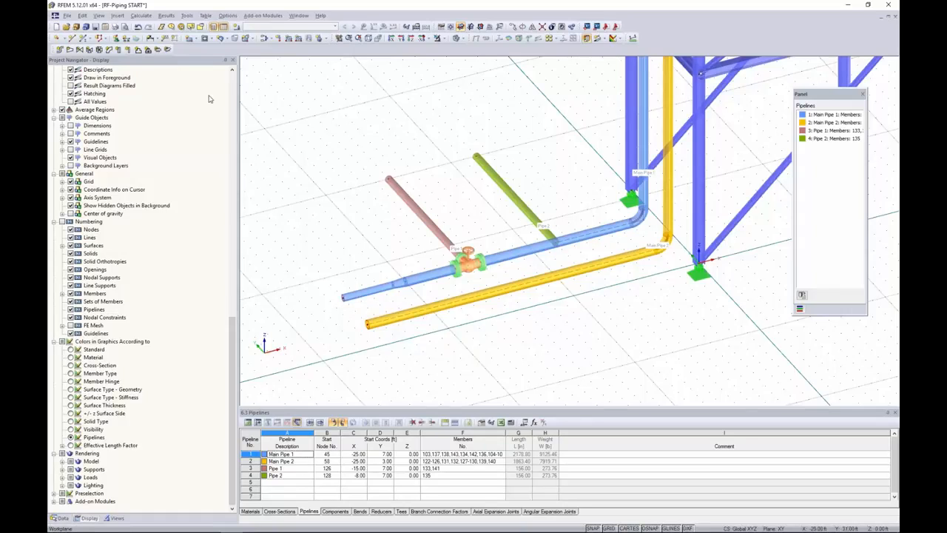
click(137, 50)
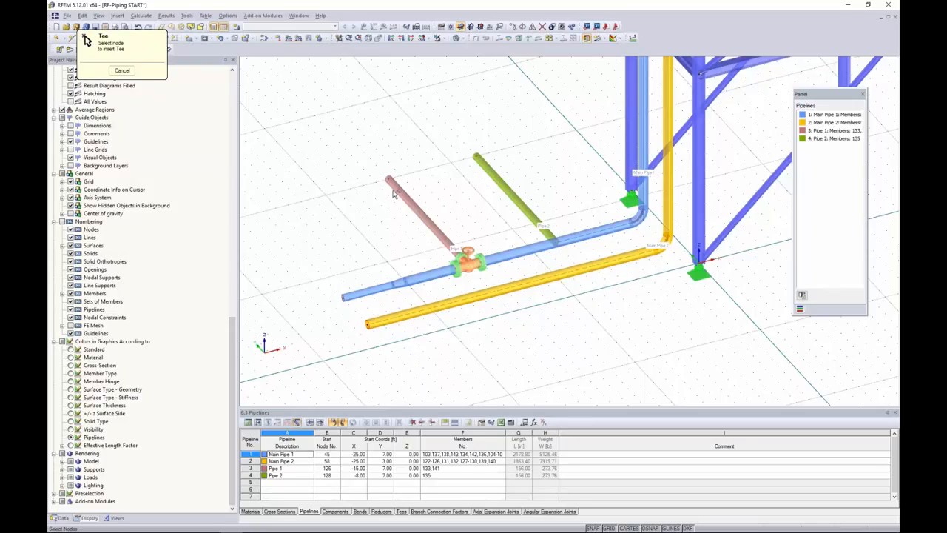
click(556, 244)
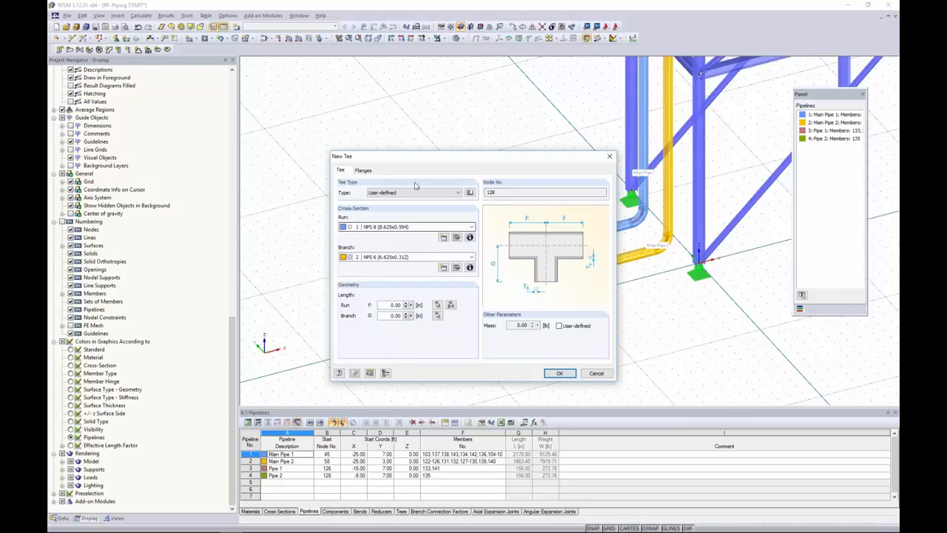
drag(437, 156, 297, 134)
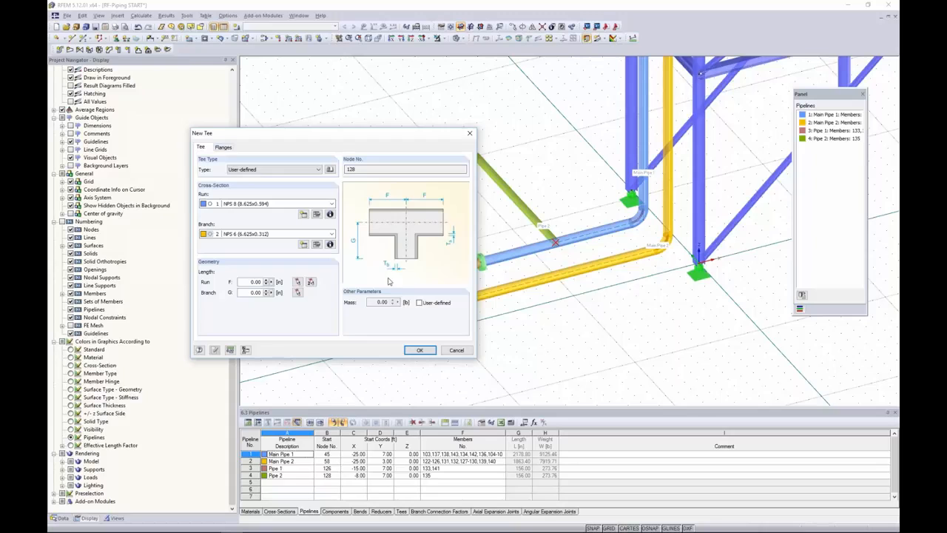
click(454, 350)
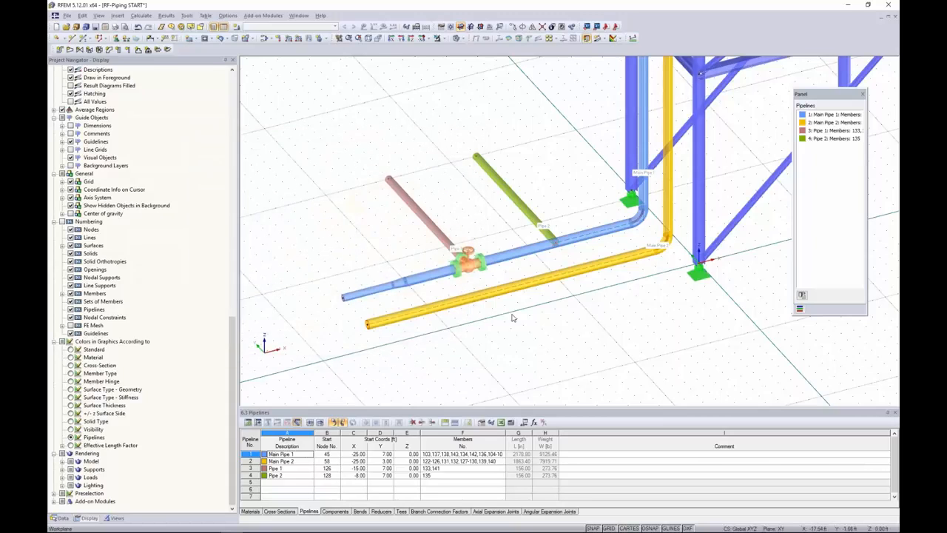
Step: Start branch connection factors at Pipe 2's junction with Main Pipe 1, using the Reinforced fabricated tee type
click(149, 50)
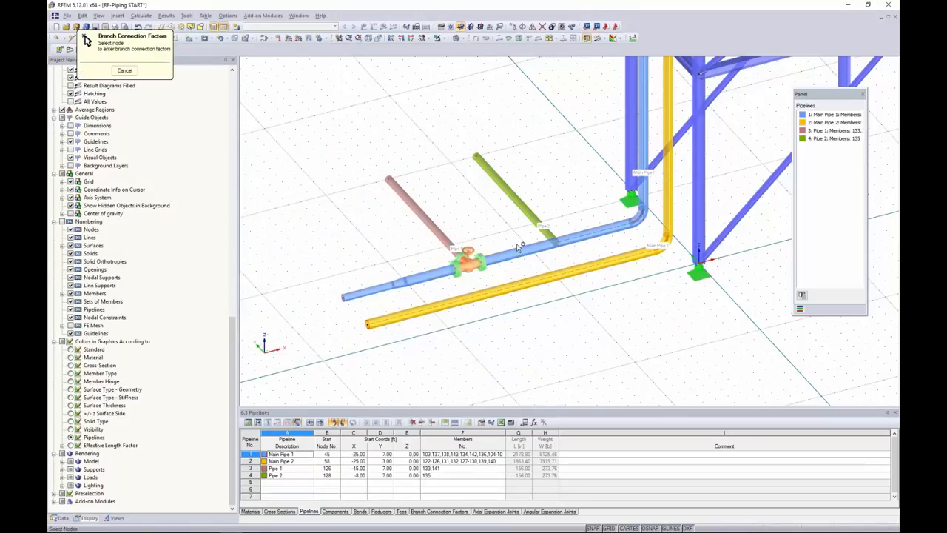
click(555, 245)
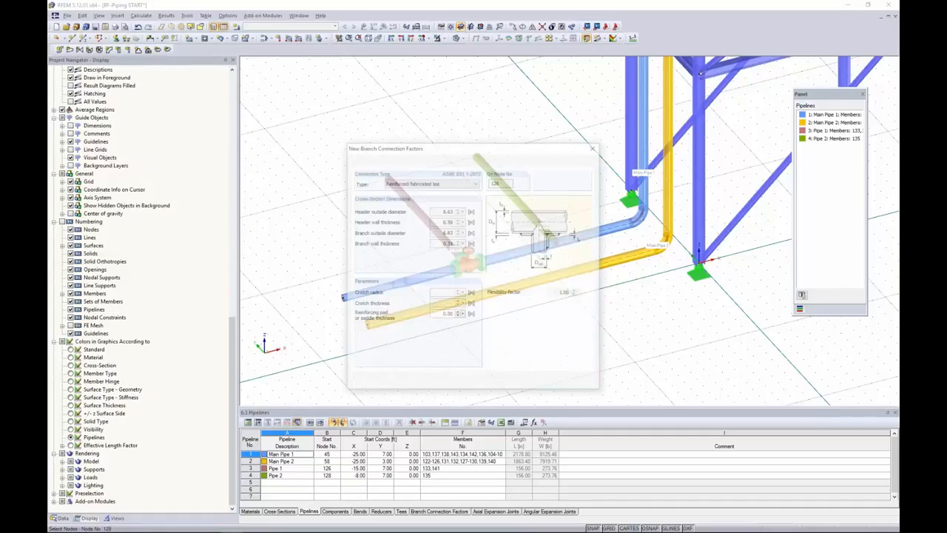
drag(517, 147, 411, 131)
click(316, 165)
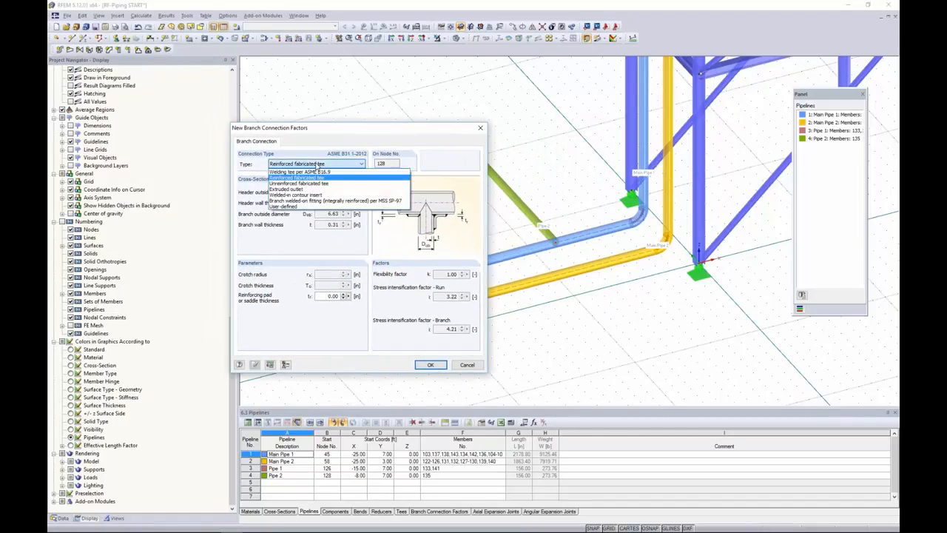
click(333, 179)
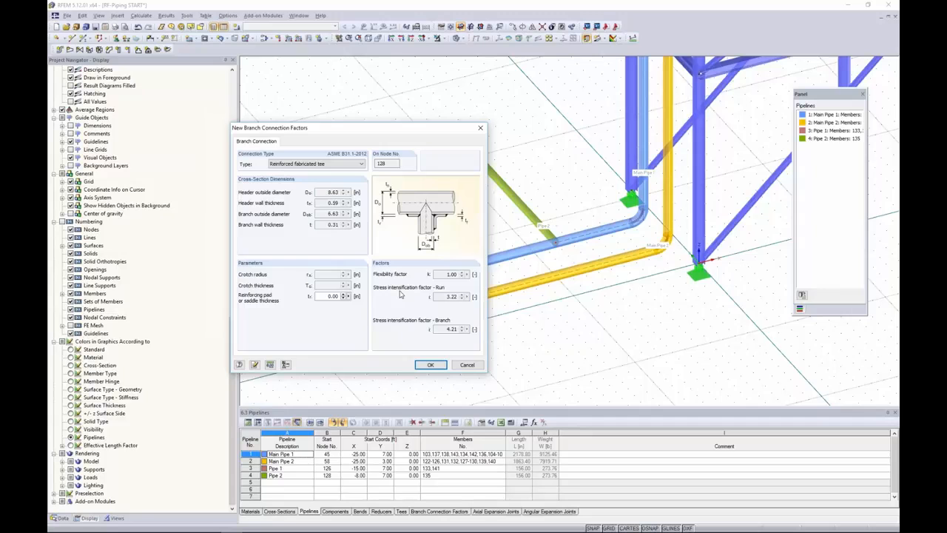
Step: Set the reinforcing pad thickness to 0.25 in, create the branch connection and inspect it at Pipe 2's junction
double_click(326, 296)
text(0.25)
click(432, 365)
scroll(555, 244, up, 5)
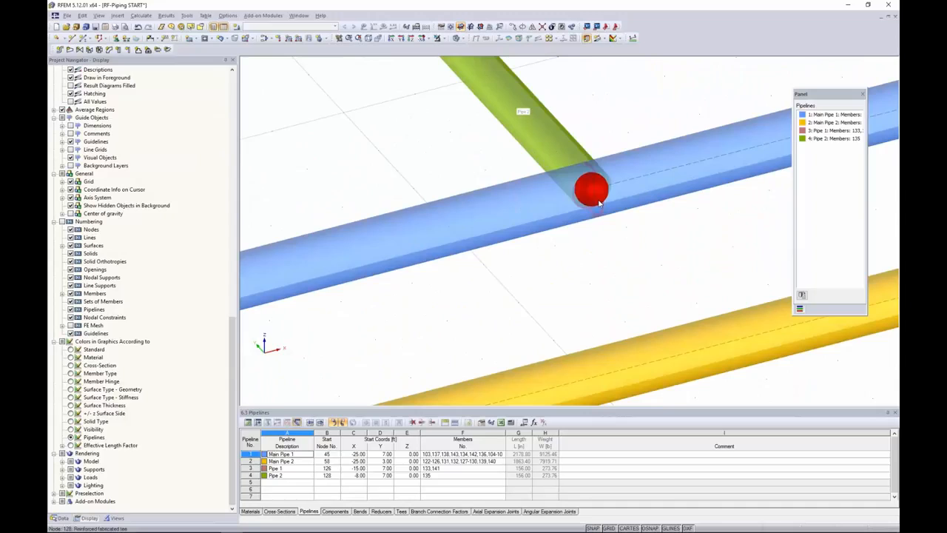
scroll(608, 241, down, 5)
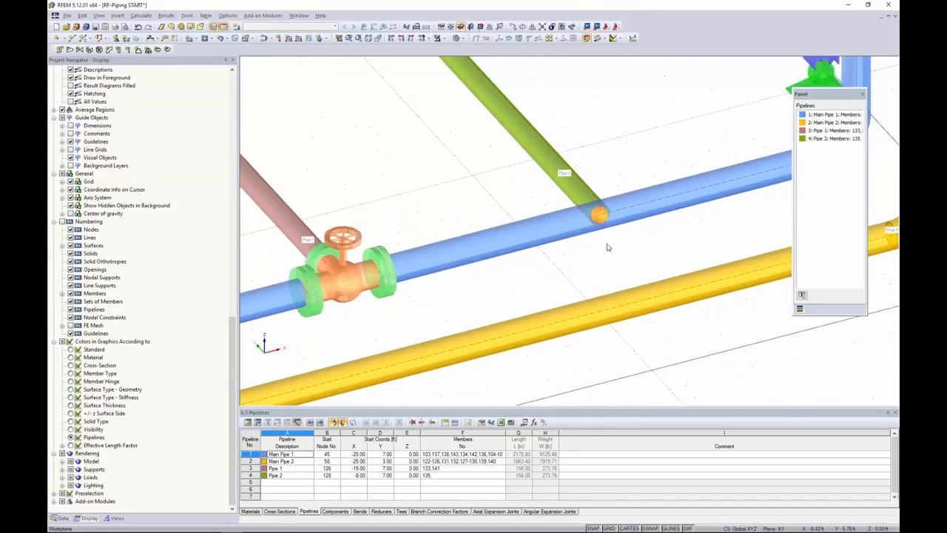
scroll(603, 246, down, 1)
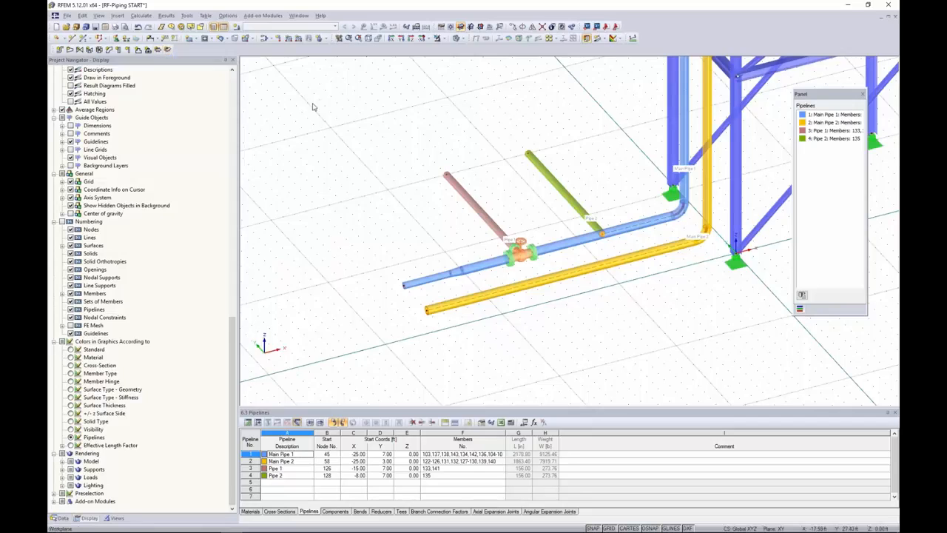
Step: Examine the pipelines on the rack and the existing nodal supports at the column bases
scroll(397, 181, down, 3)
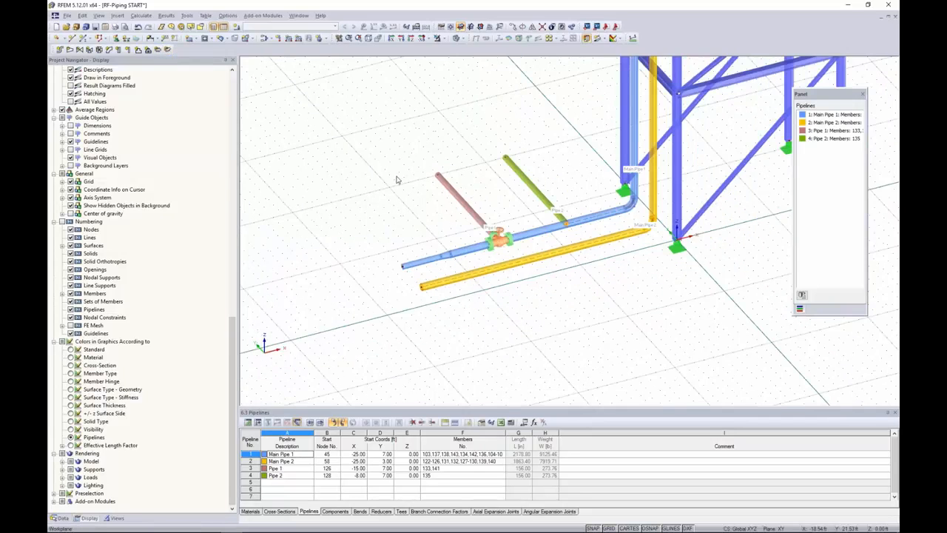
scroll(513, 313, down, 4)
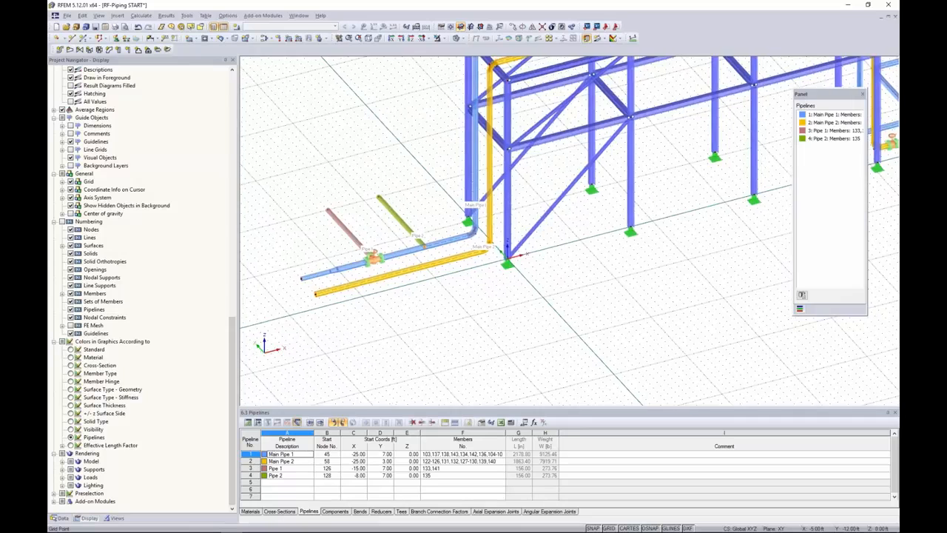
scroll(560, 322, down, 3)
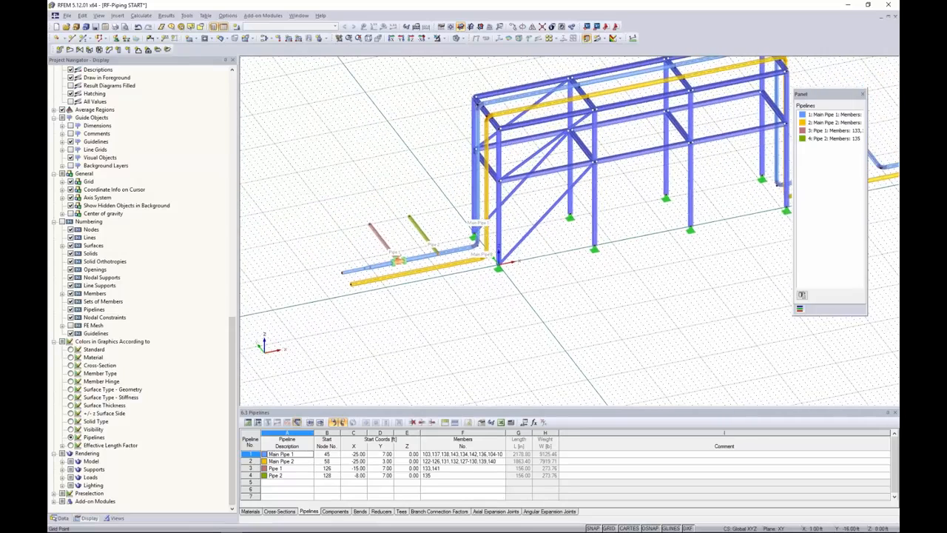
middle_drag(581, 309, 519, 304)
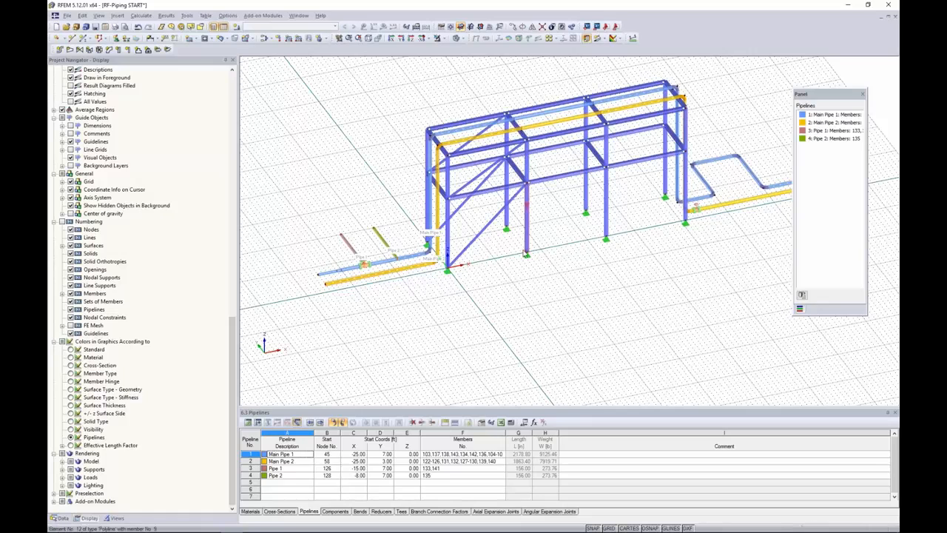
scroll(528, 267, up, 2)
scroll(528, 268, up, 1)
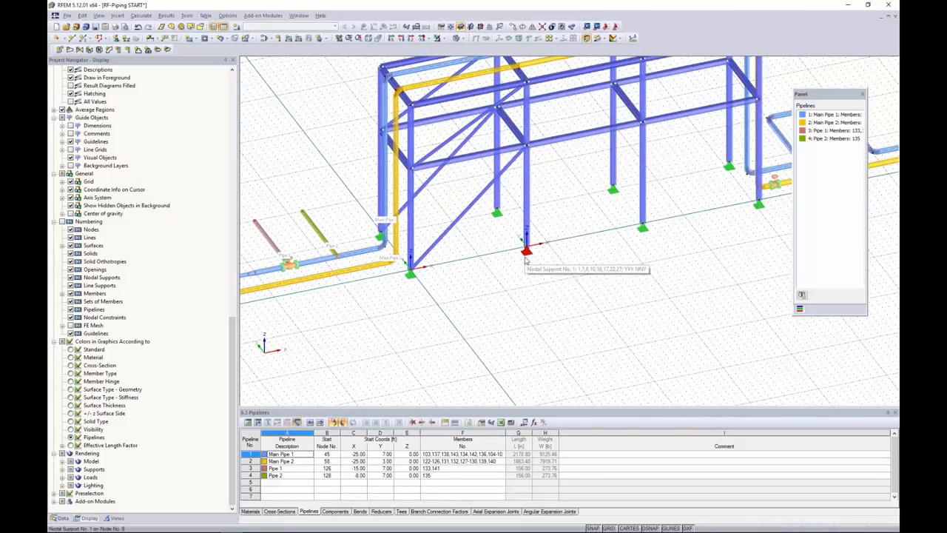
scroll(488, 288, down, 2)
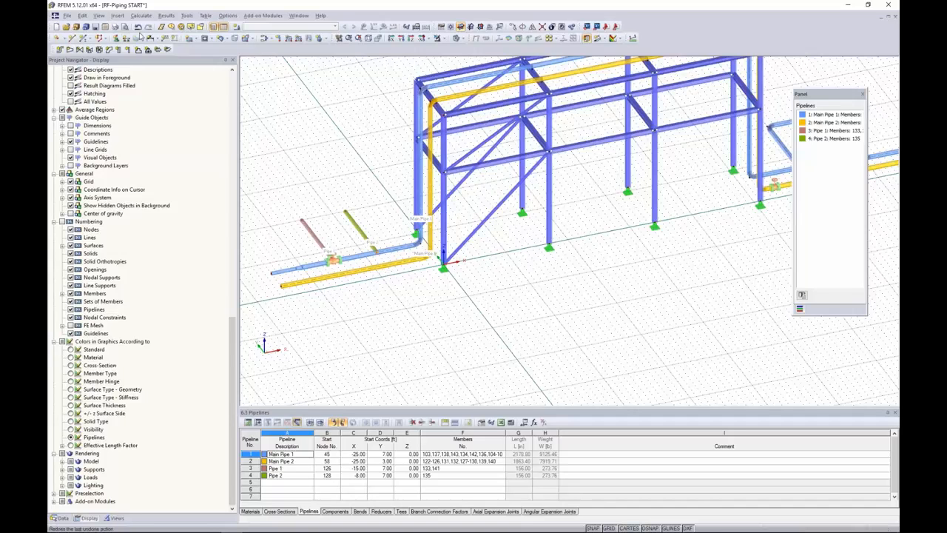
Step: Review the support conditions and the X-translation nonlinearity options for a new nodal support
click(117, 40)
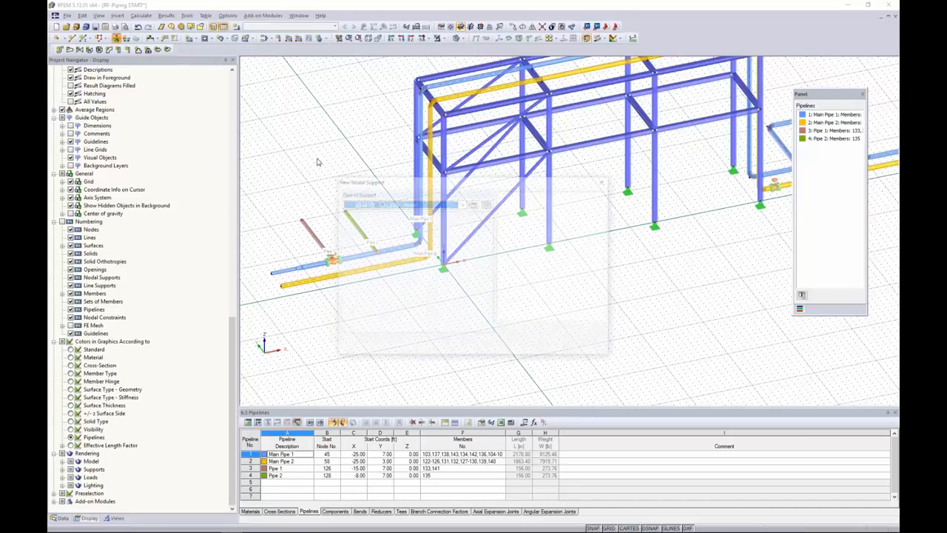
click(473, 204)
click(474, 204)
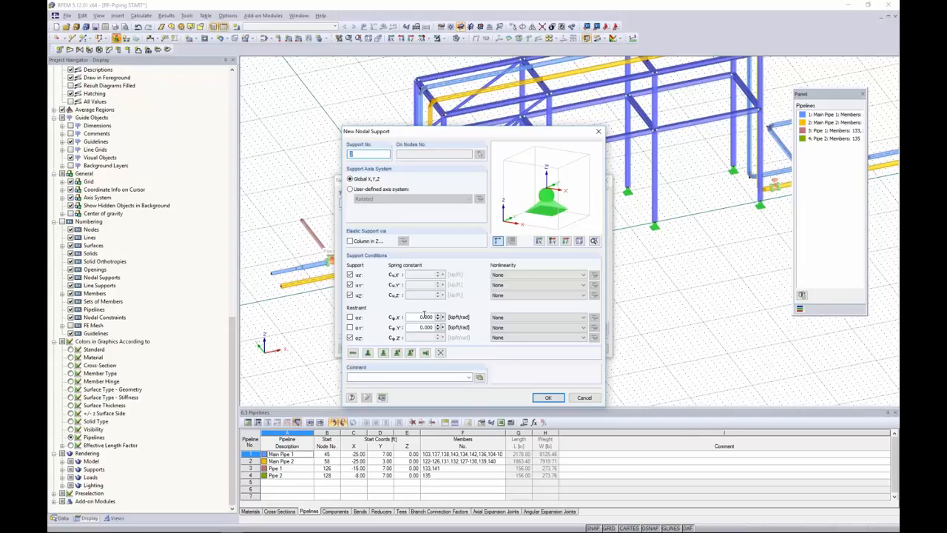
click(512, 276)
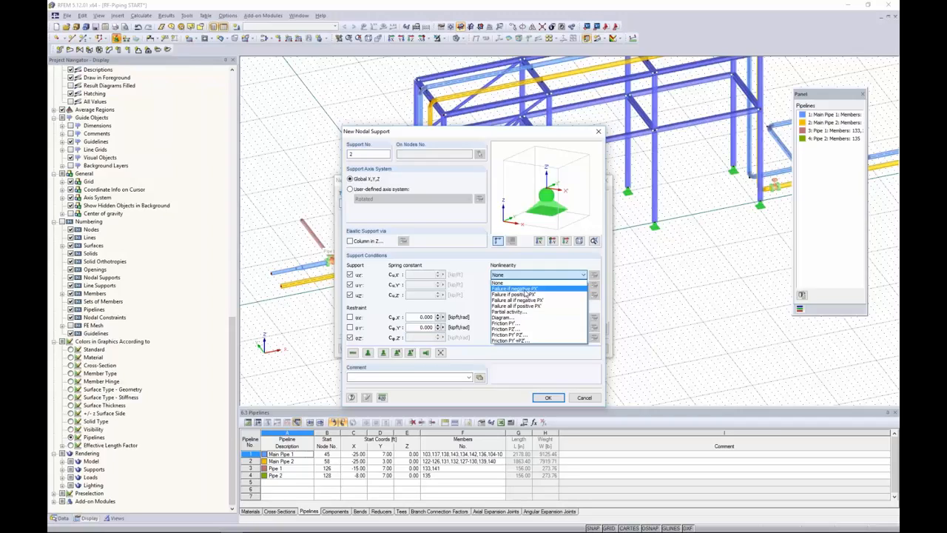
click(536, 263)
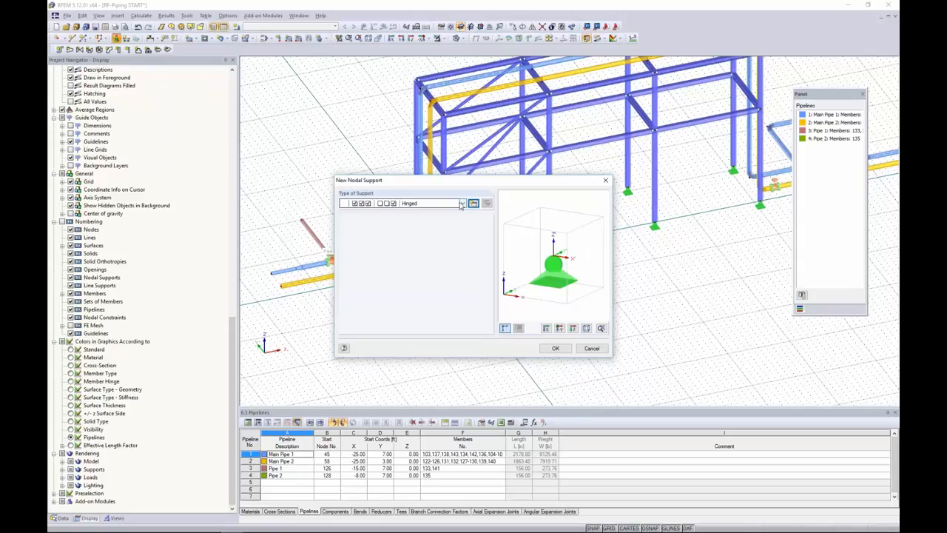
Step: Place Hinged nodal supports at the start nodes of Main Pipe 1 and Main Pipe 2 and the free ends of Pipe 1 and Pipe 2
click(408, 206)
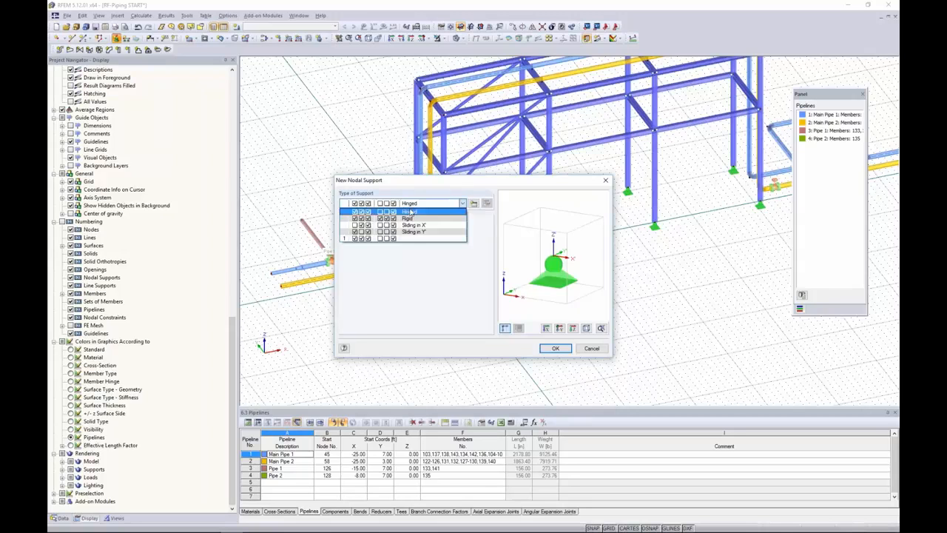
click(412, 213)
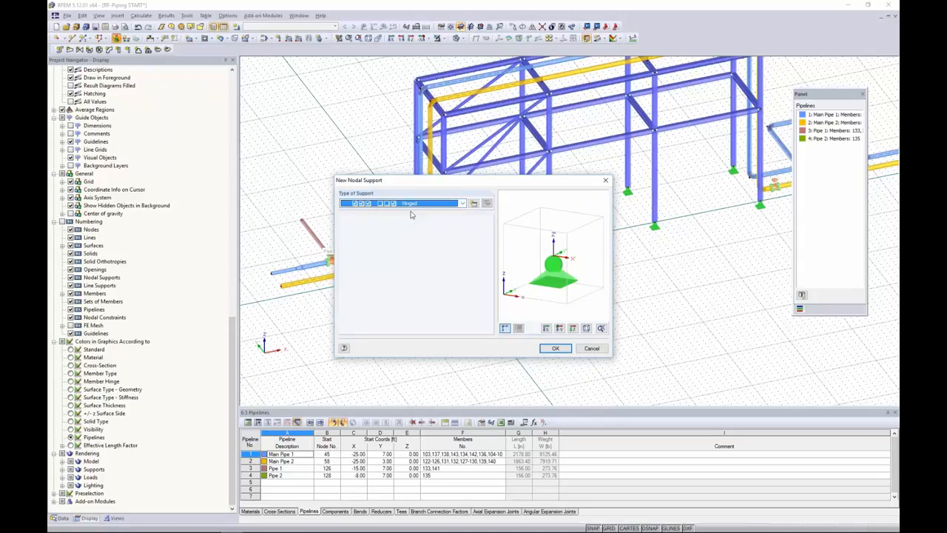
click(553, 348)
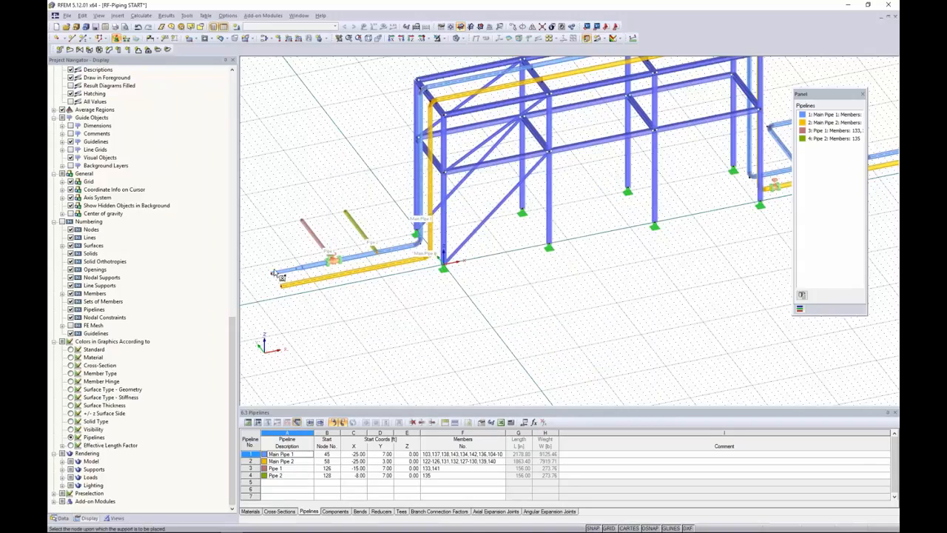
click(279, 283)
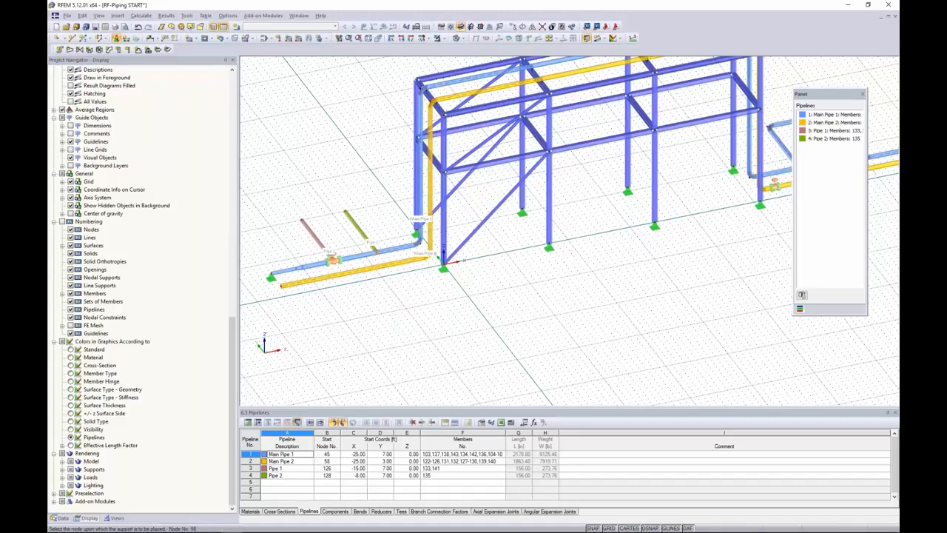
click(300, 221)
click(345, 215)
Step: Place Hinged nodal supports at the far ends of Main Pipe 1 and Main Pipe 2 beyond the expansion loop
middle_drag(548, 282, 348, 321)
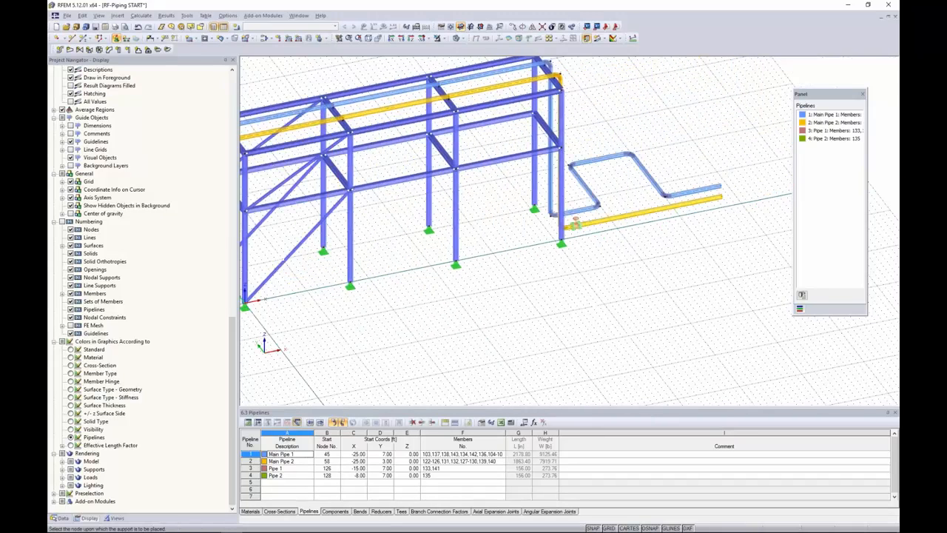
click(720, 187)
click(722, 199)
Step: Define nodal support type 2 with X translation released, keeping Y and Z translation and Z rotation fixed
middle_drag(516, 290, 614, 270)
click(117, 38)
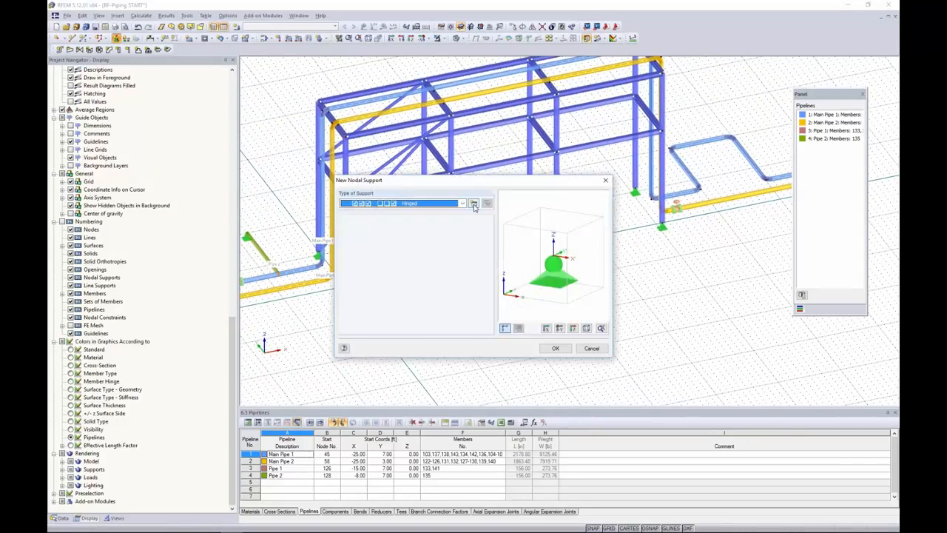
click(474, 205)
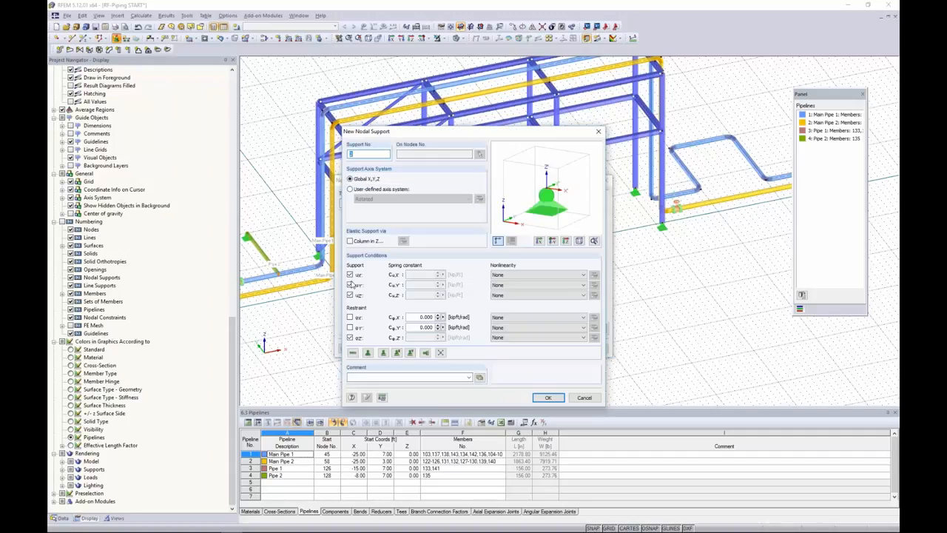
click(350, 275)
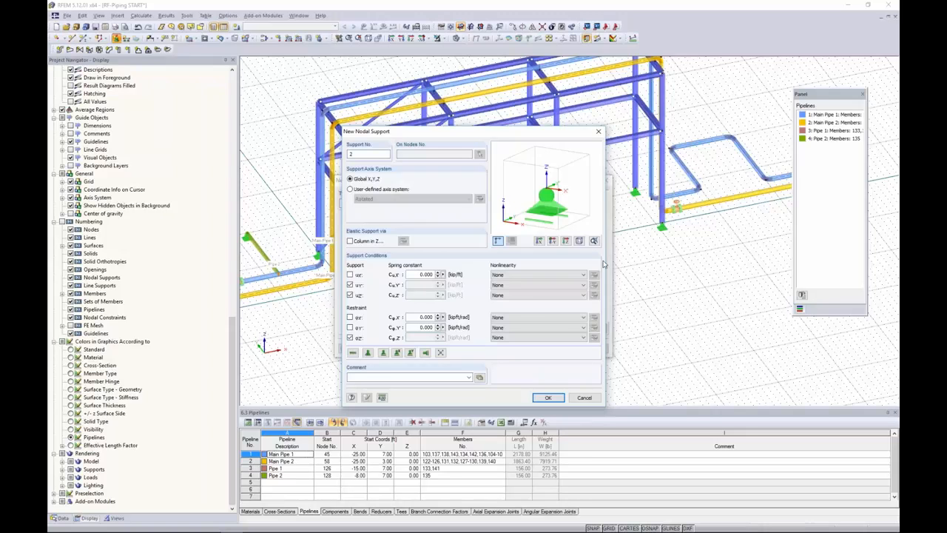
click(547, 399)
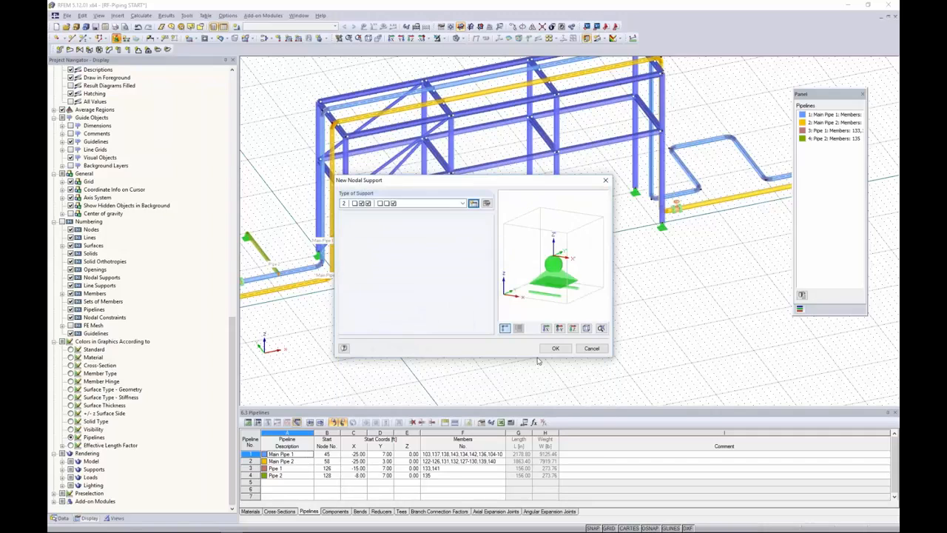
Step: Switch to the wireframe display model and place type 2 supports at the entry and exit bends of Main Pipe 1's expansion loop
middle_drag(723, 125, 593, 142)
click(457, 38)
click(466, 52)
scroll(650, 207, up, 10)
middle_drag(585, 218, 581, 218)
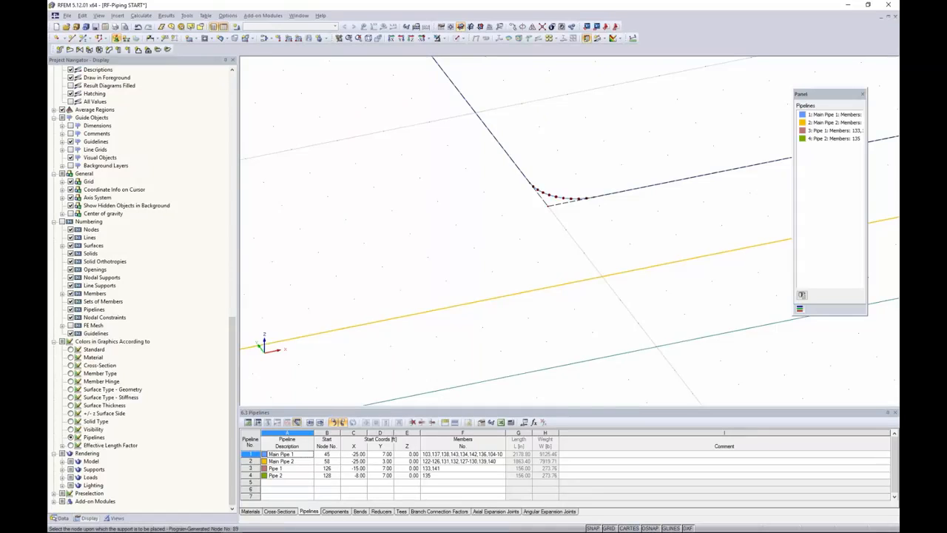
scroll(528, 226, down, 3)
scroll(494, 233, up, 5)
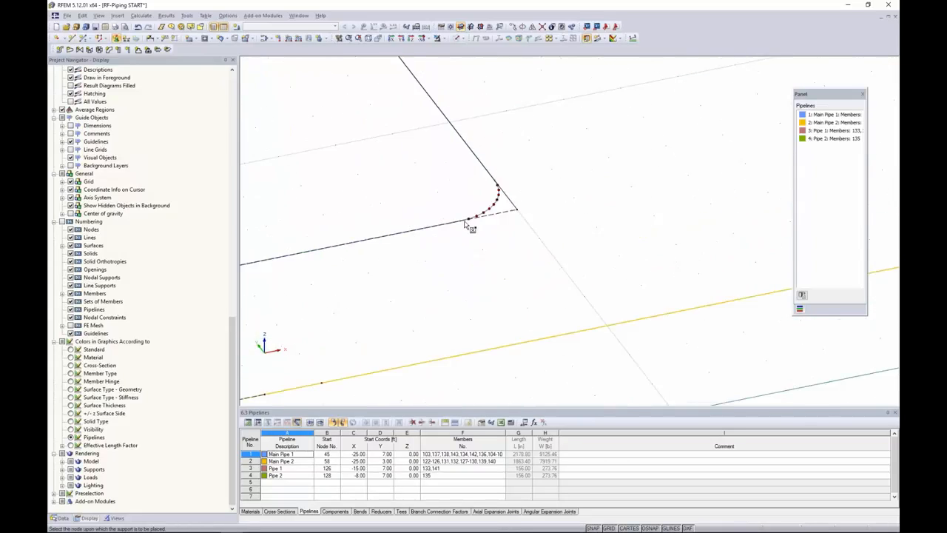
click(460, 221)
Step: Place type 2 supports at the lower riser bends of Main Pipe 1 and Main Pipe 2 on the expansion loop side
scroll(466, 236, down, 3)
scroll(477, 255, up, 2)
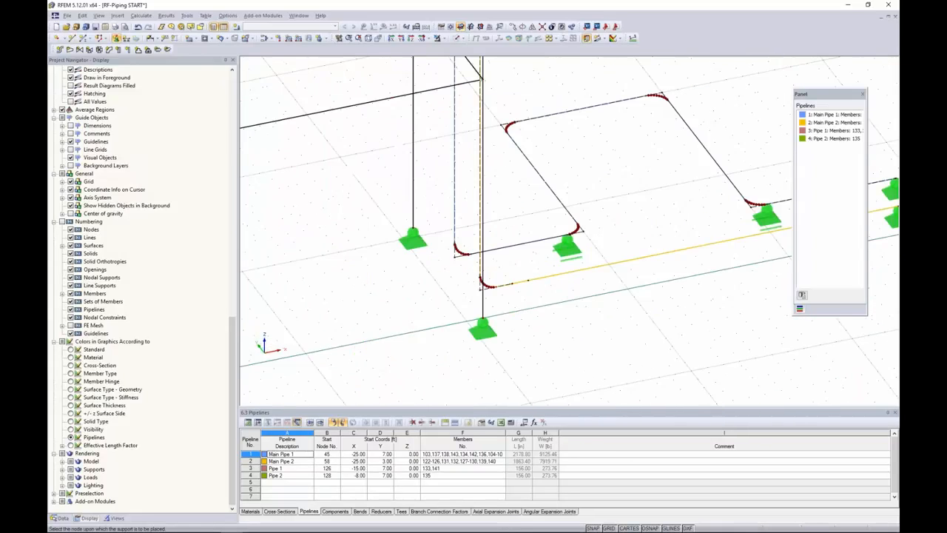
click(478, 257)
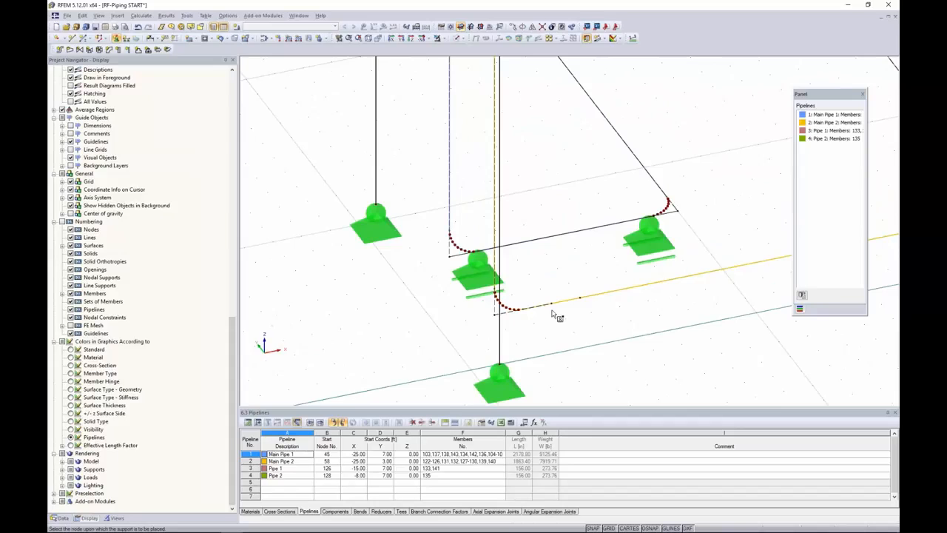
click(517, 305)
Step: Place type 2 supports at the lower riser bends of Main Pipe 1 and Main Pipe 2 on the branch pipe side
scroll(560, 294, down, 2)
scroll(560, 294, down, 2)
middle_drag(479, 302, 850, 231)
middle_drag(290, 338, 487, 287)
scroll(487, 288, up, 6)
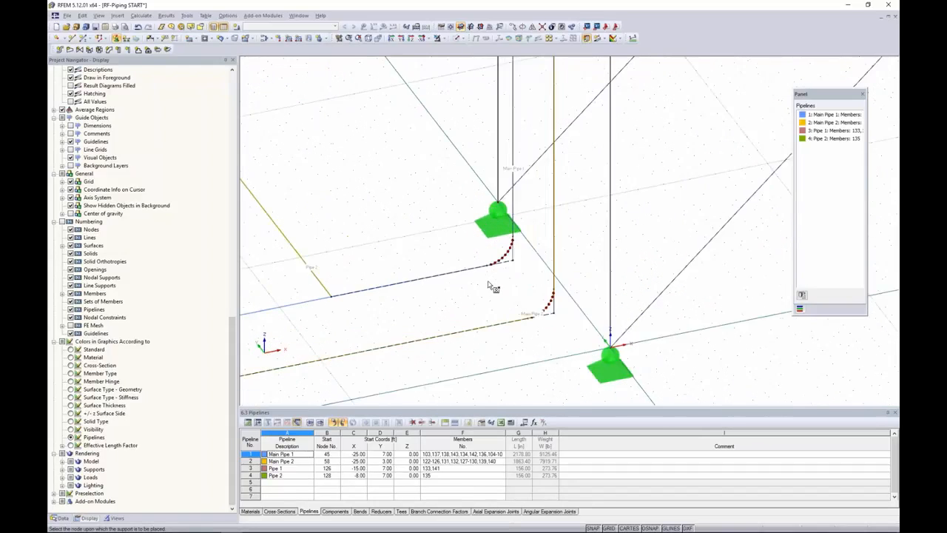
click(491, 253)
click(555, 338)
Step: Define nodal support type 3 with Y translation released, keeping X and Z translation and Z rotation fixed
scroll(547, 305, down, 3)
scroll(548, 311, down, 4)
middle_drag(547, 311, 426, 279)
click(116, 39)
click(453, 206)
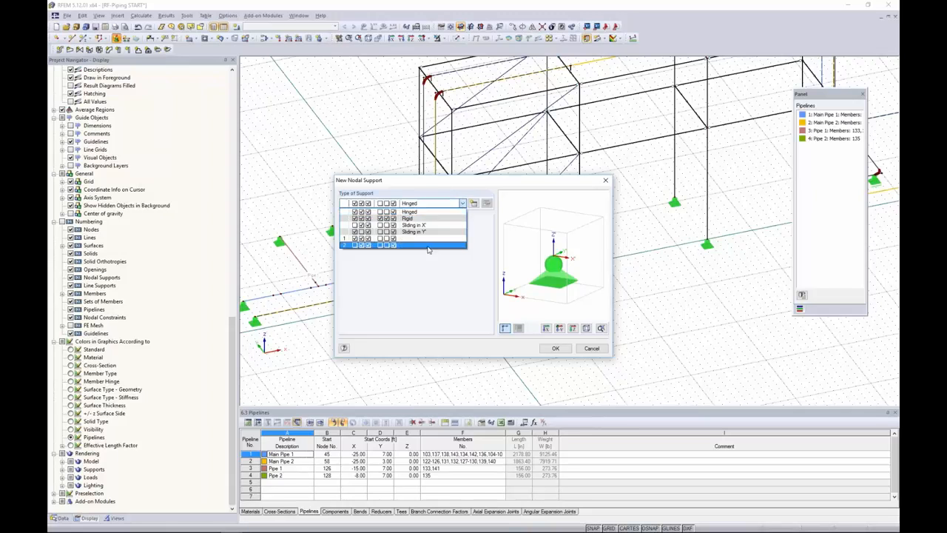
click(448, 255)
click(473, 203)
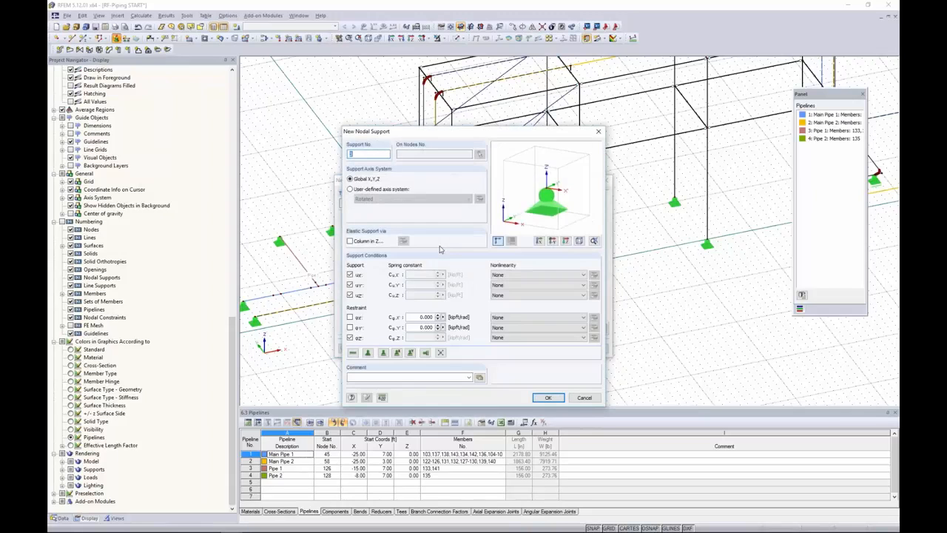
click(350, 285)
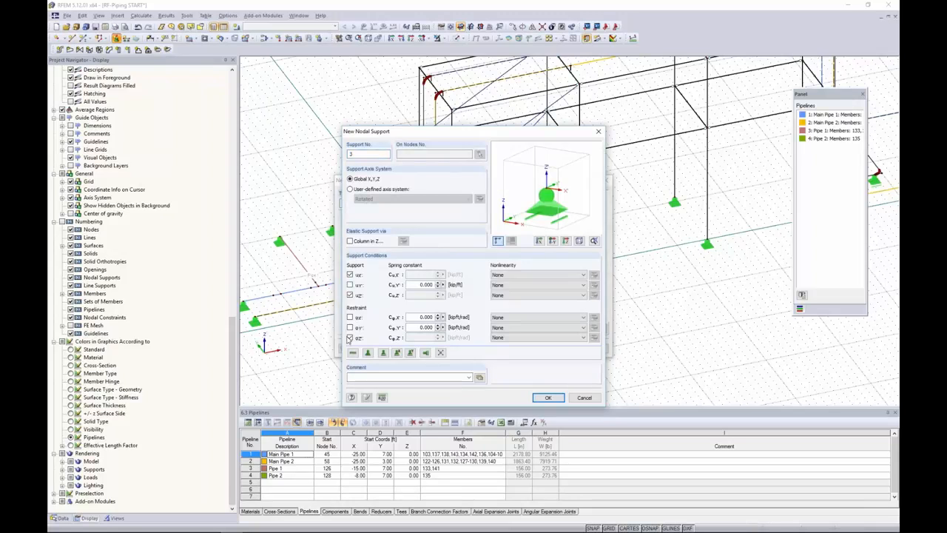
click(547, 398)
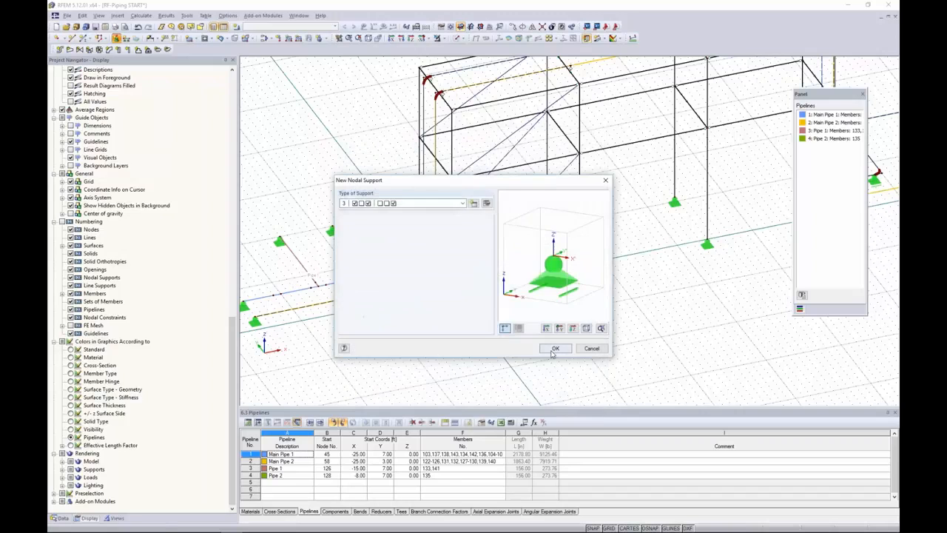
Step: Place type 3 supports at the two outer corner bends of Main Pipe 1's expansion loop
middle_drag(664, 304, 436, 334)
scroll(654, 189, up, 5)
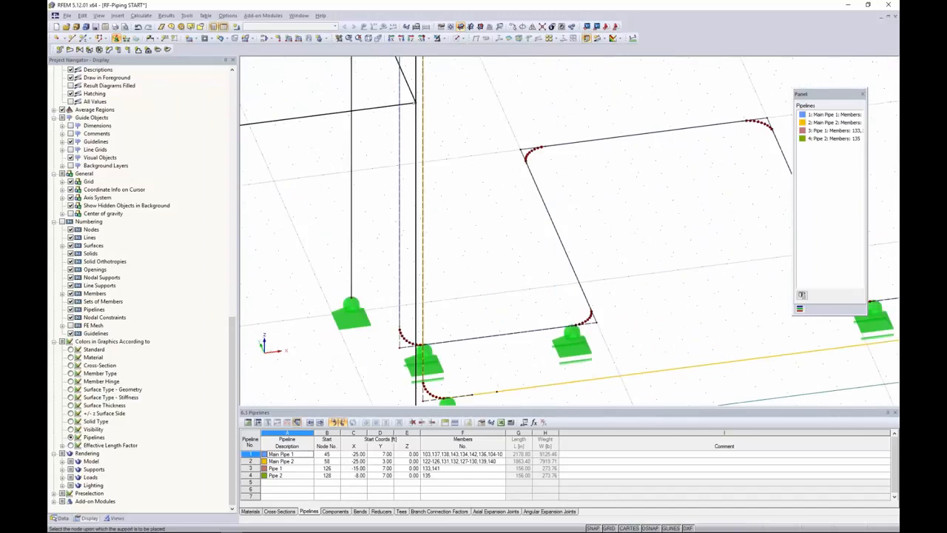
scroll(554, 169, up, 2)
click(505, 157)
middle_drag(522, 161, 321, 174)
click(663, 125)
Step: Finish placing supports, return to the solid display model and inspect the fully supported piping system
scroll(617, 173, down, 6)
ctrl+middle_drag(529, 249, 566, 288)
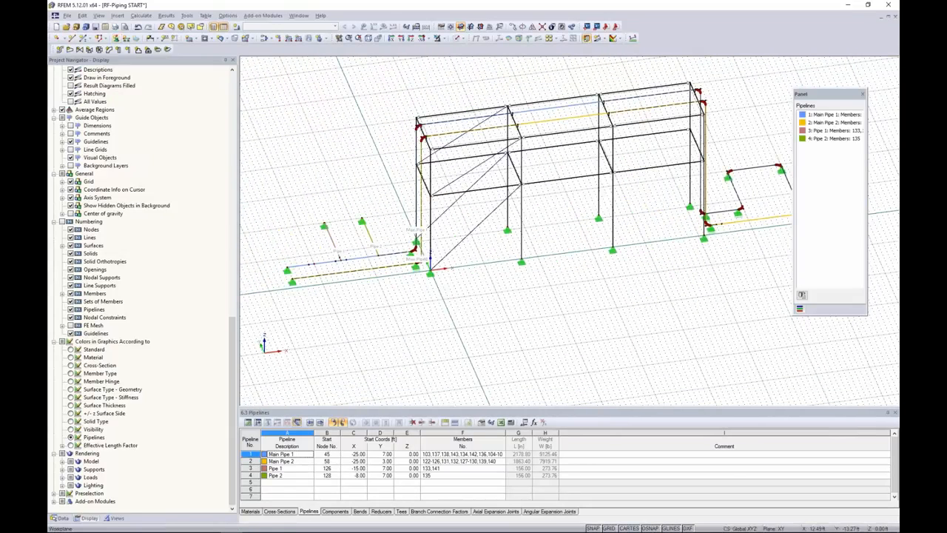
click(460, 39)
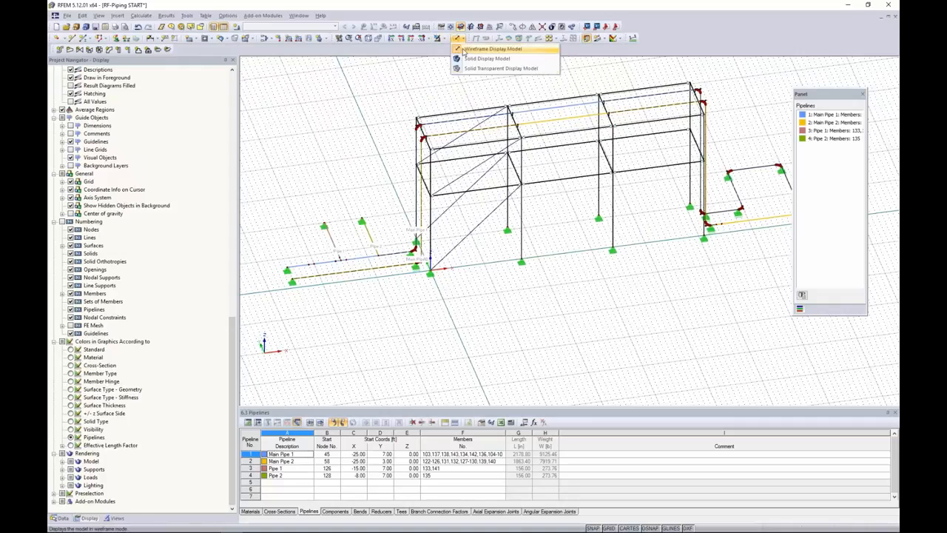
click(487, 57)
scroll(531, 253, down, 1)
ctrl+middle_drag(531, 254, 584, 241)
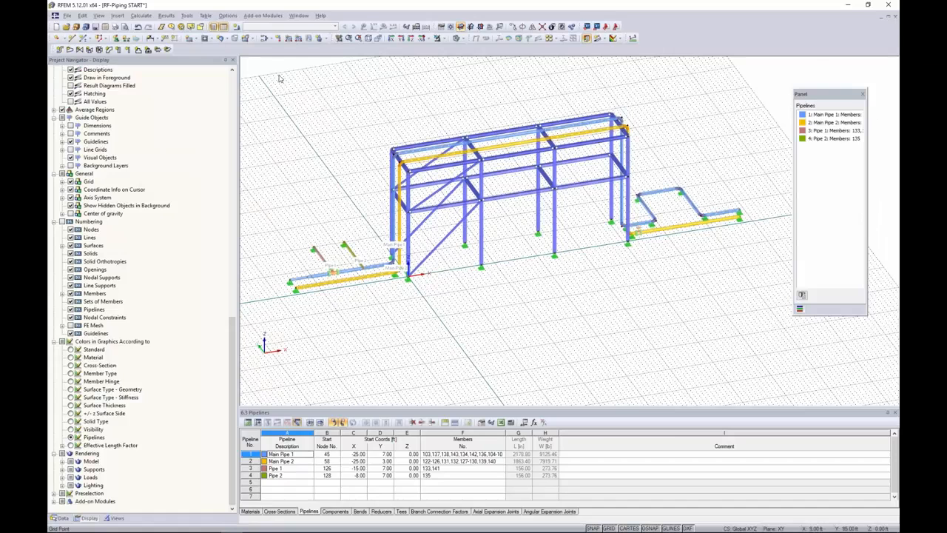
Step: Open the load cases and combinations for editing
click(237, 27)
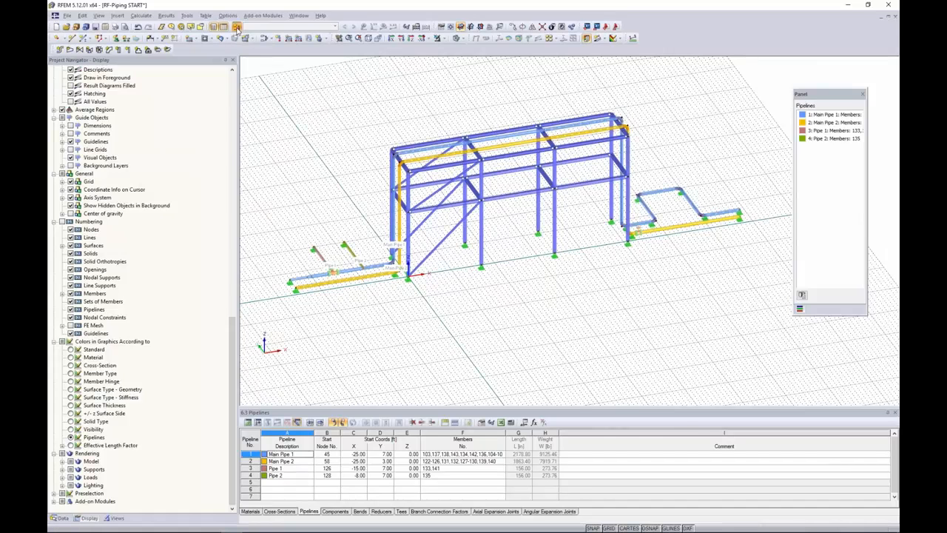
drag(320, 119, 322, 104)
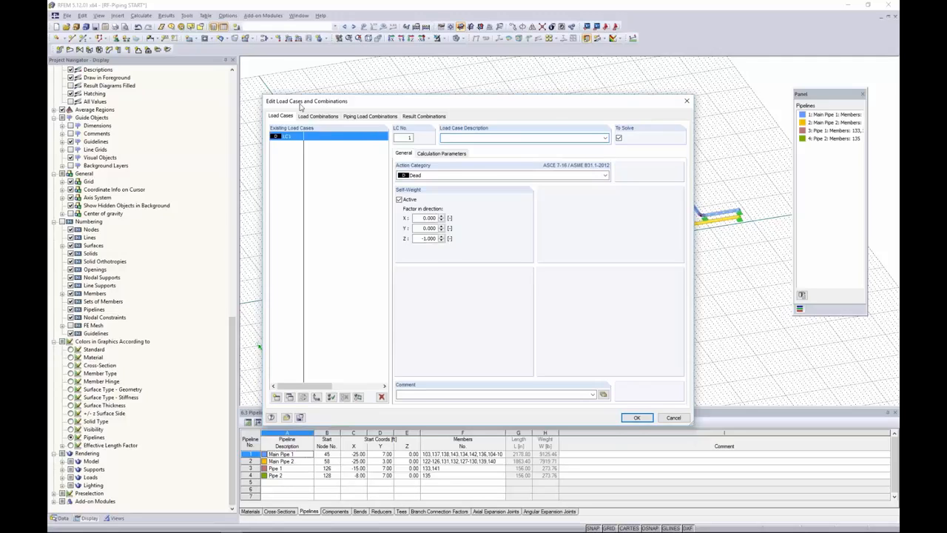
Step: Assign load case LC1 the Pipe self-weight action category and describe it as Pipe Self-Weight
click(443, 176)
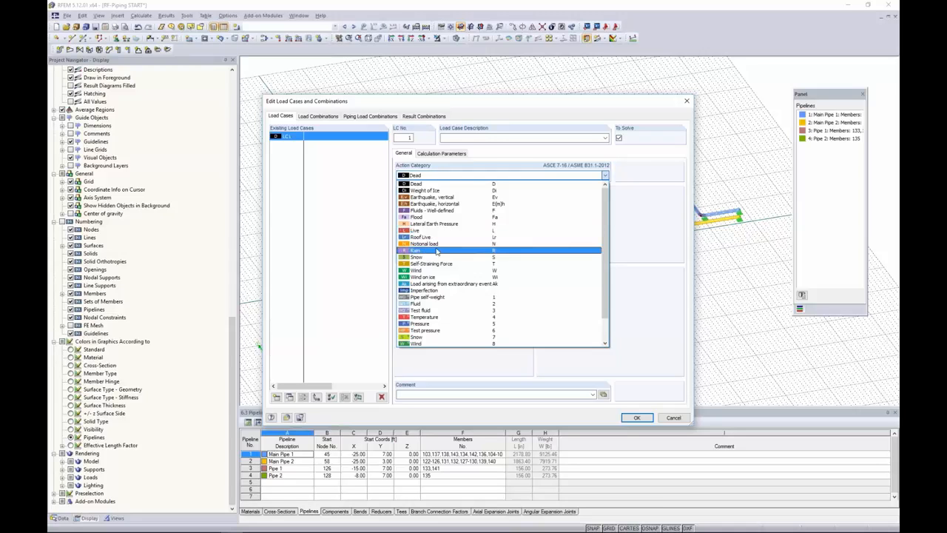
scroll(436, 251, down, 2)
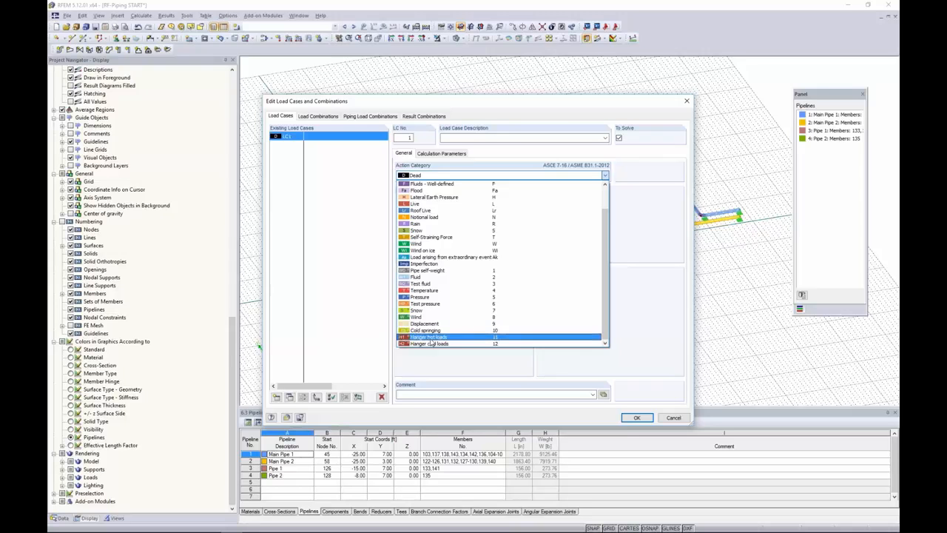
click(440, 272)
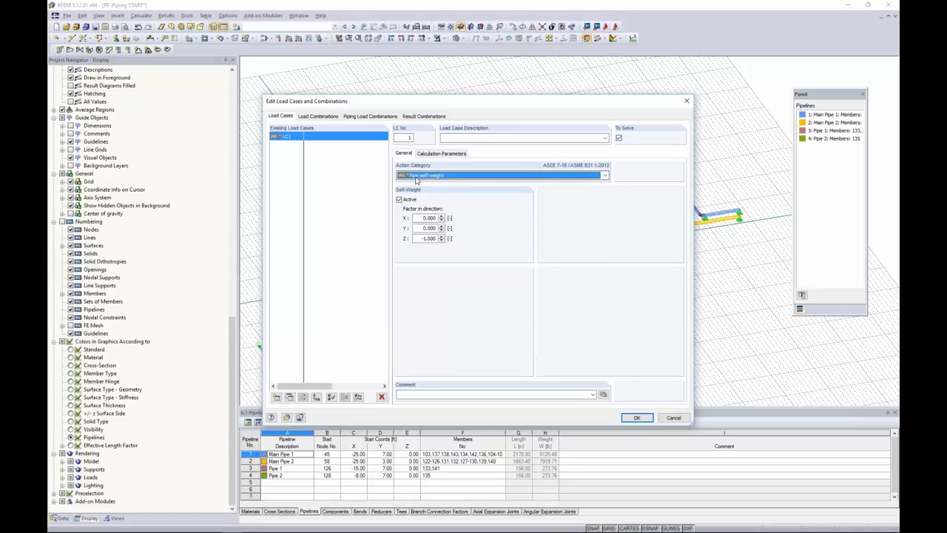
click(449, 137)
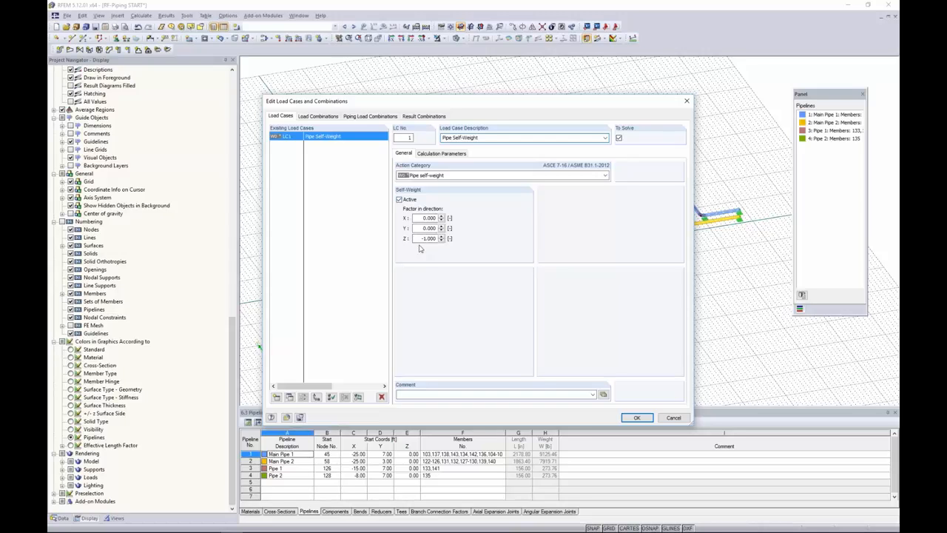
Step: Add load case LC2 with the Fluid action category and the description Pipe Fluid
click(277, 397)
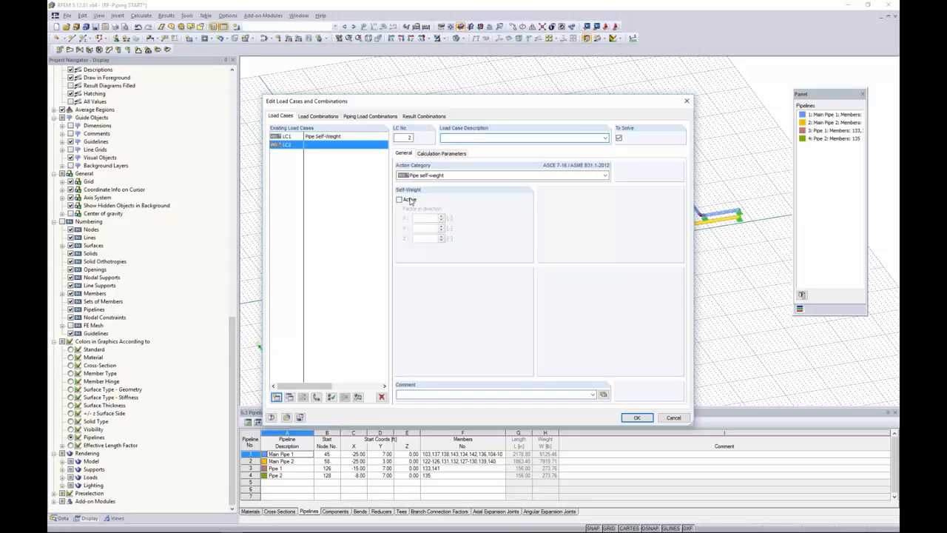
click(448, 173)
click(435, 269)
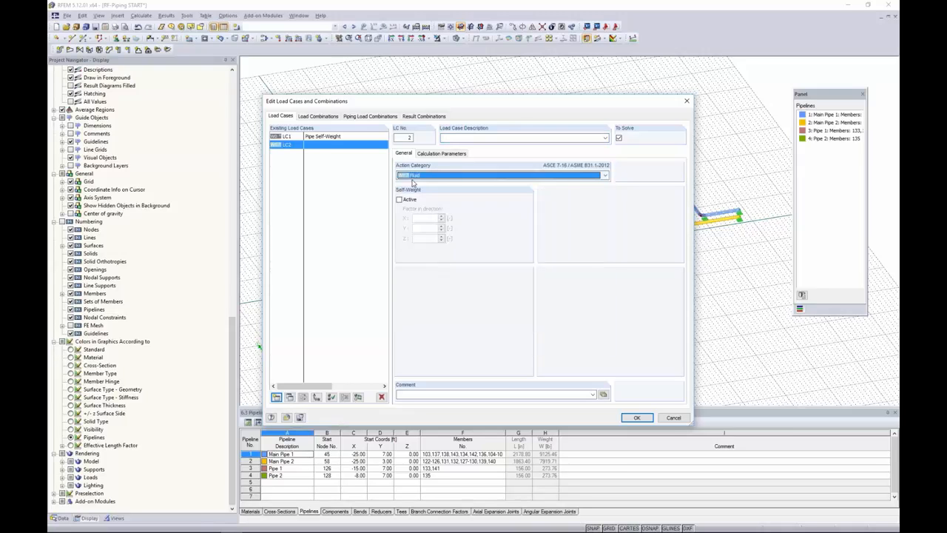
click(451, 137)
text(Pipe Fluid)
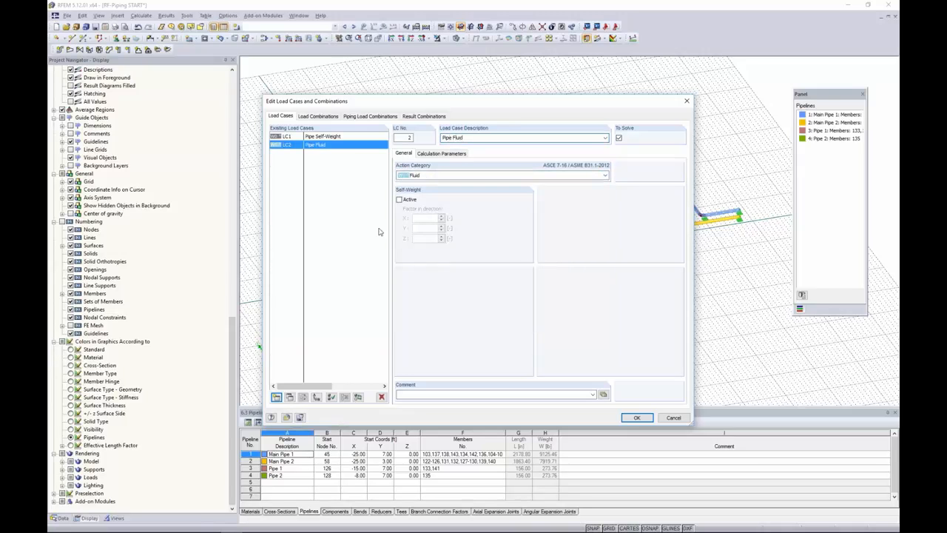
Step: Add a load case with the Temperature action category described as Temp. 1, and copy it as Temp. 2
click(276, 397)
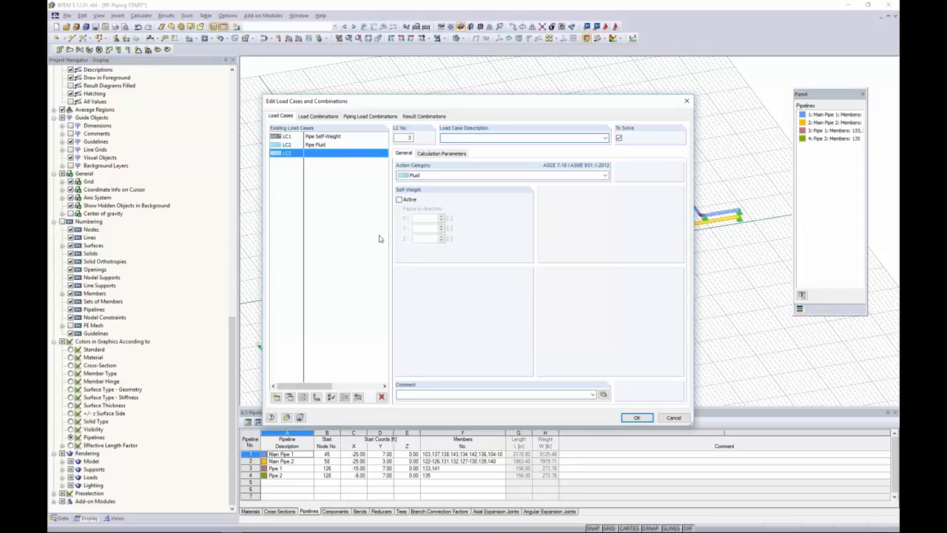
click(442, 175)
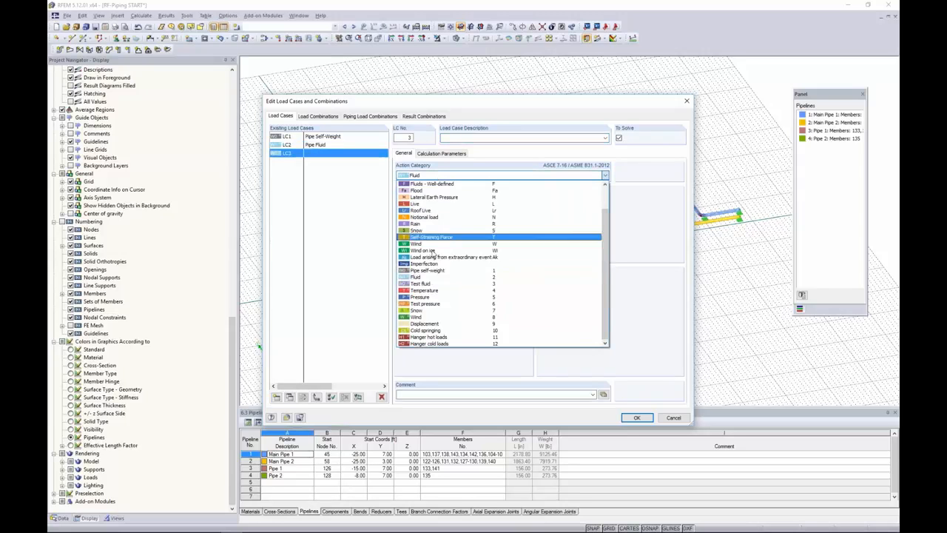
click(424, 290)
click(462, 137)
text(Temp. 1)
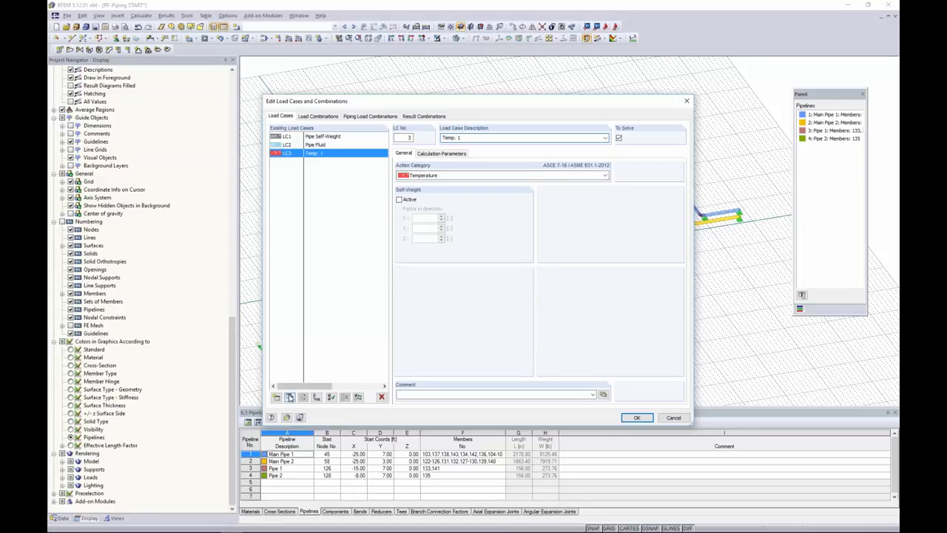
click(289, 397)
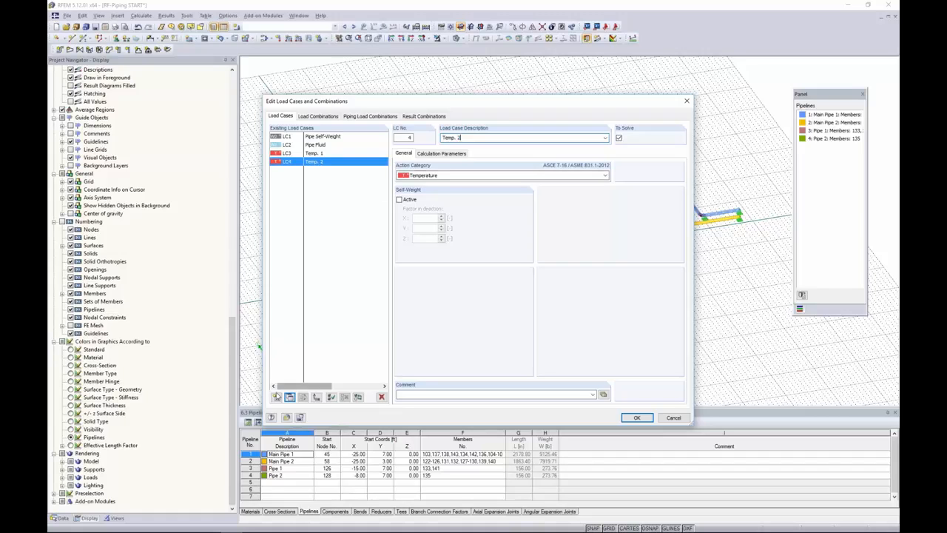
Step: Add load case LC5 with the Pressure action category and the description Pressure 1
click(276, 397)
click(434, 178)
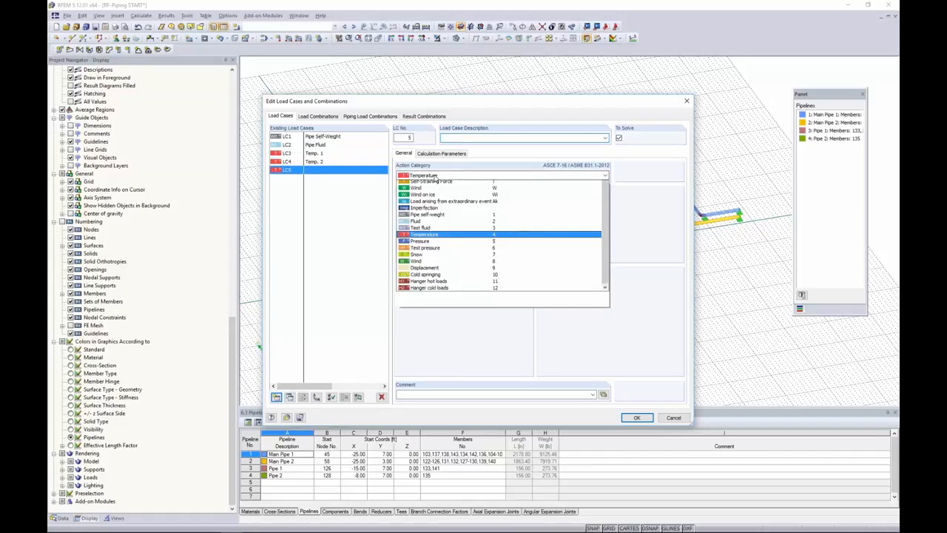
click(423, 299)
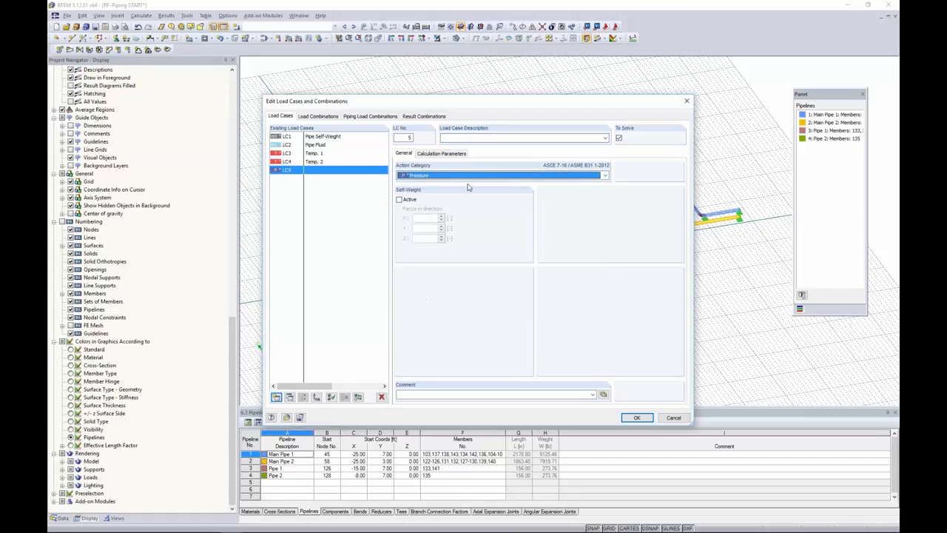
text(Pressure 1)
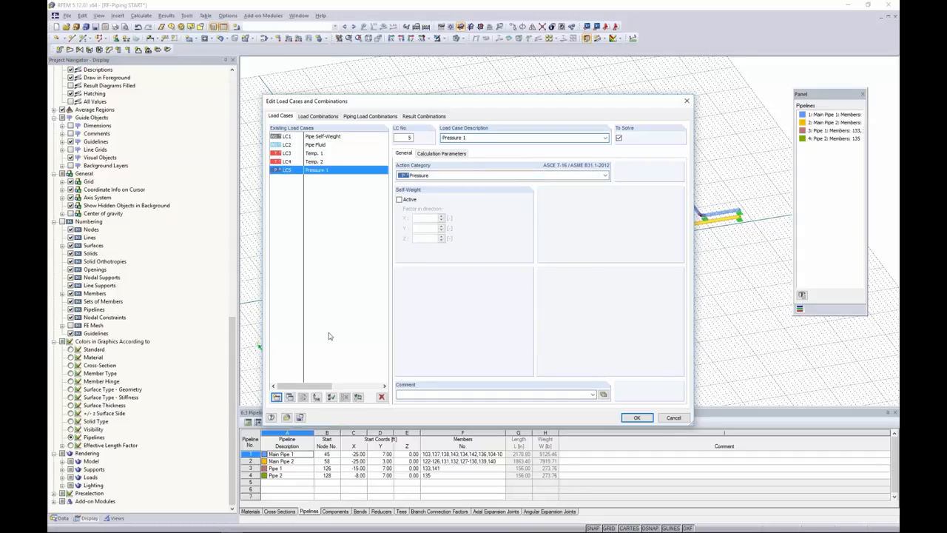
Step: Copy the Pressure 1 load case and describe the copy as Pressure 2
click(290, 396)
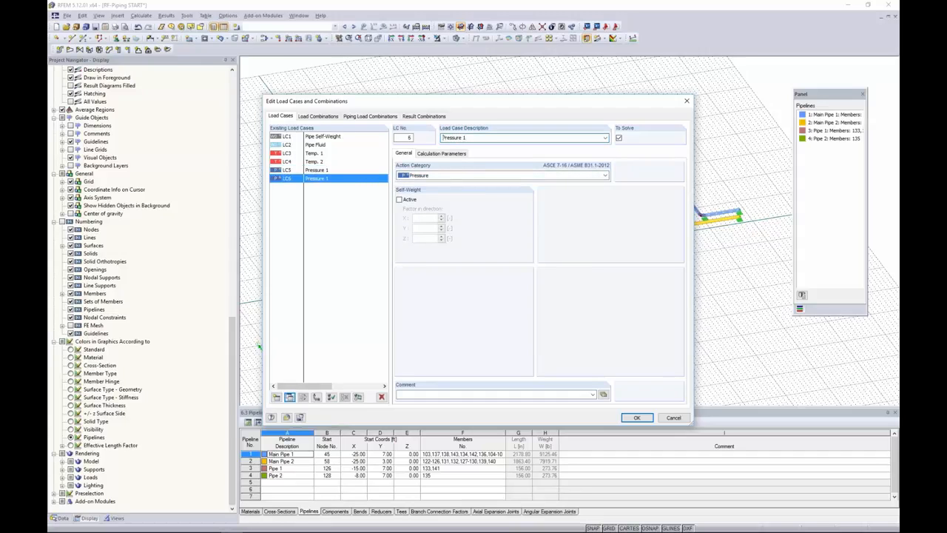
click(497, 137)
key(BackSpace)
text(2)
Step: Generate the piping load combinations, accepting the simultaneous grouping of Temp. 1 with Pressure 1 and Temp. 2 with Pressure 2
click(356, 118)
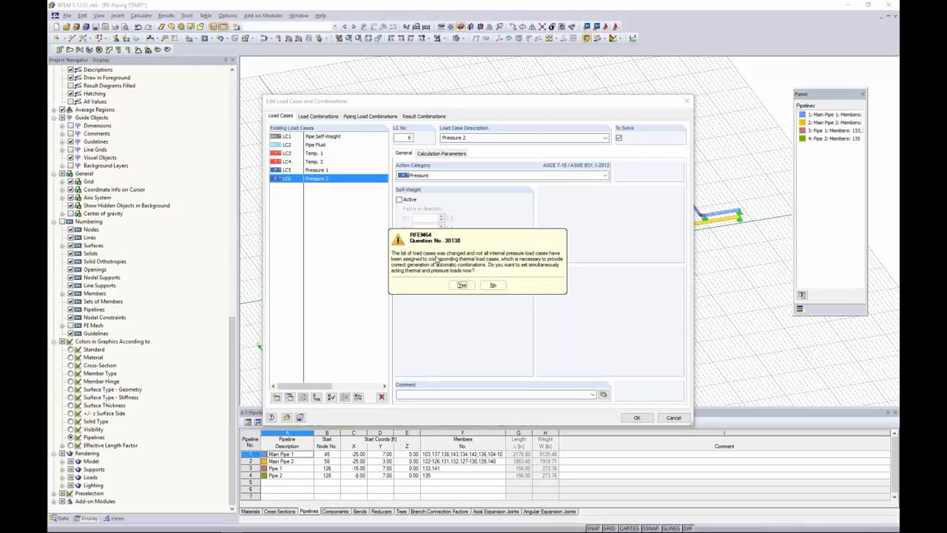
click(462, 285)
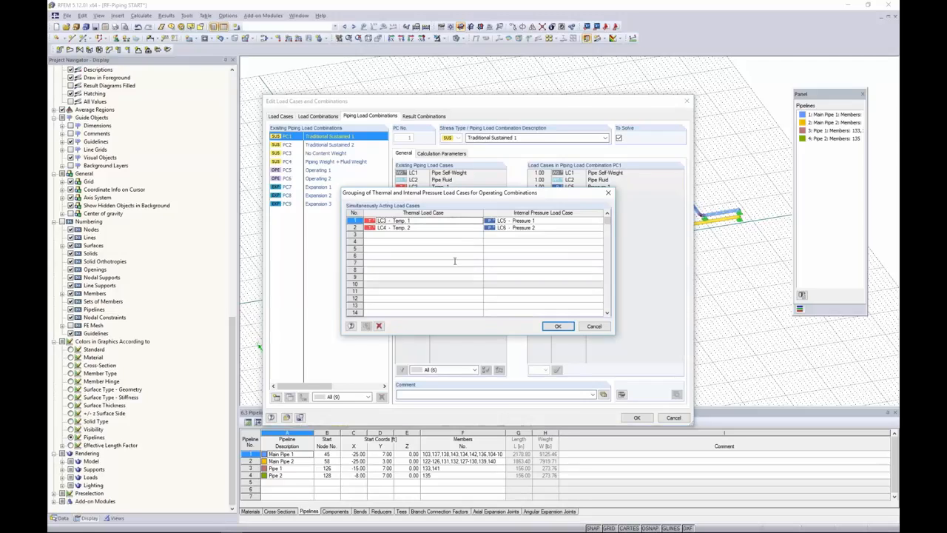
click(523, 220)
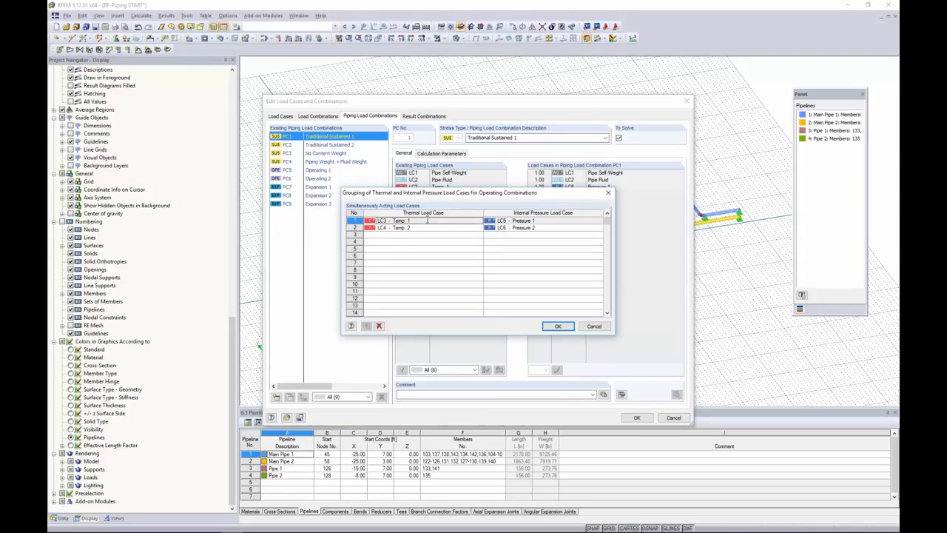
click(578, 220)
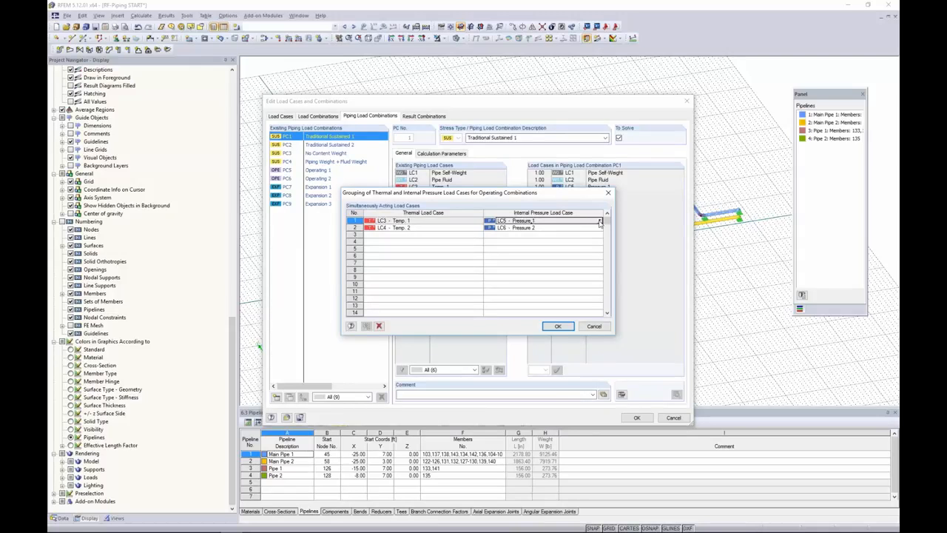
click(599, 221)
click(599, 220)
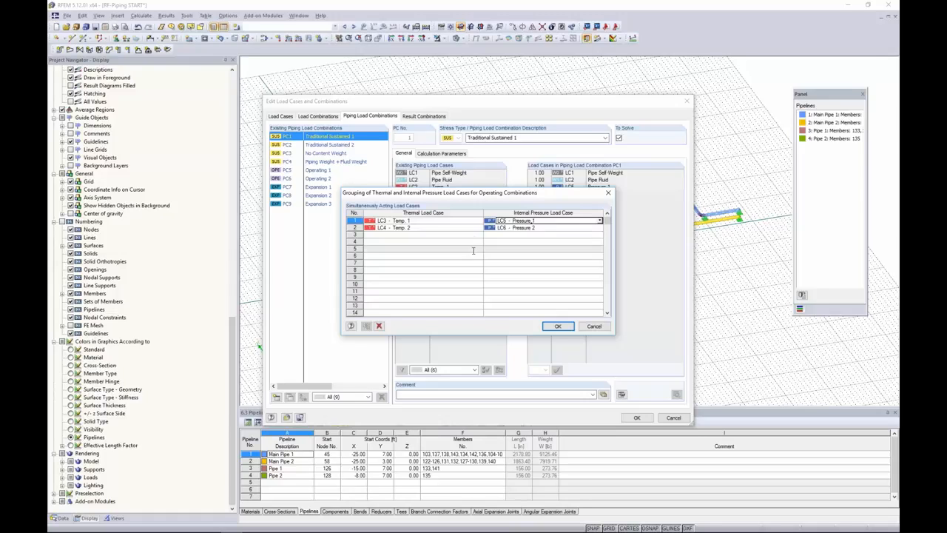
click(557, 326)
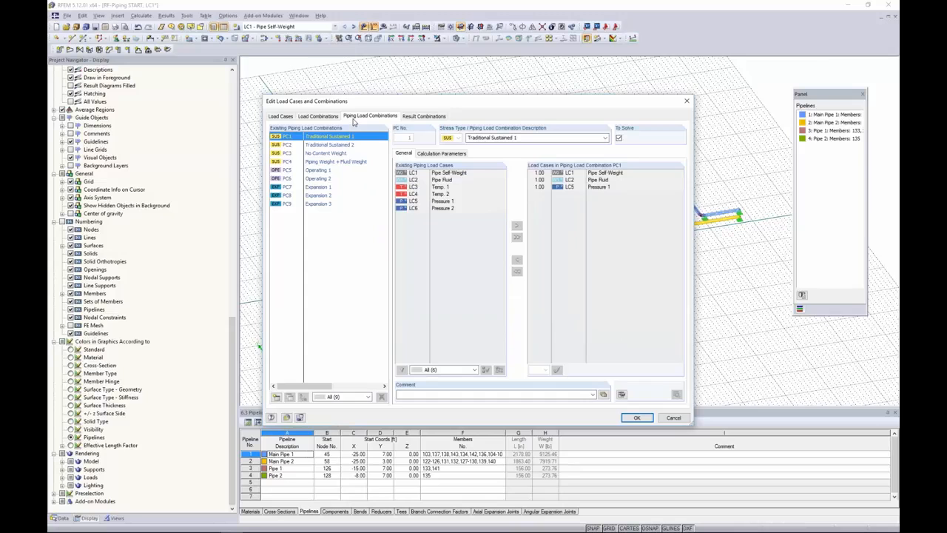
Step: Review the load cases contained in the sustained, operating and expansion piping combinations, and accept the load case and combination settings
click(348, 145)
click(342, 153)
click(338, 162)
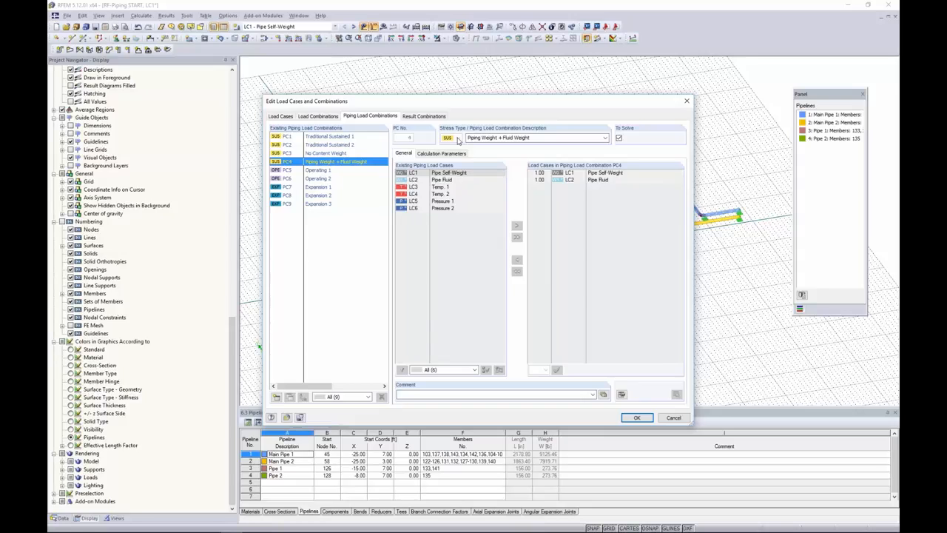
click(329, 137)
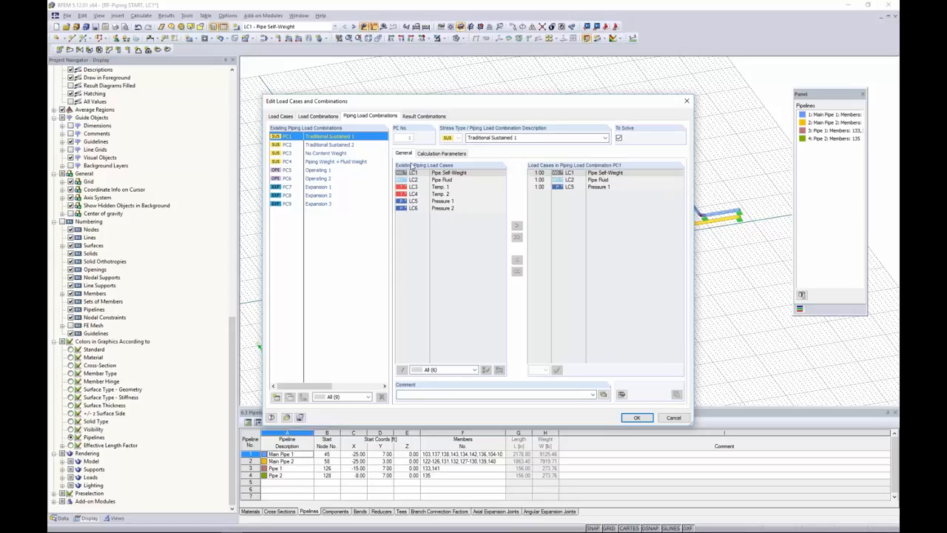
click(325, 154)
click(313, 170)
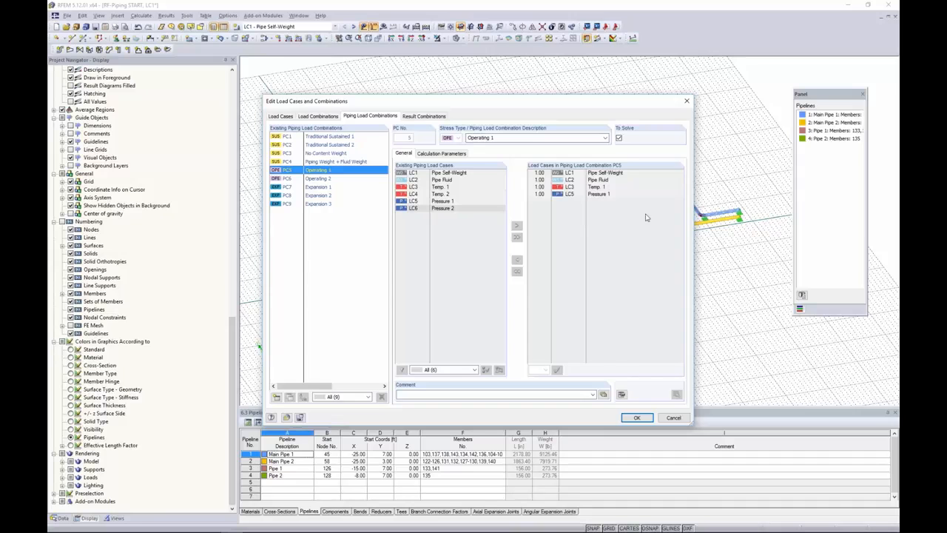
click(326, 180)
click(320, 187)
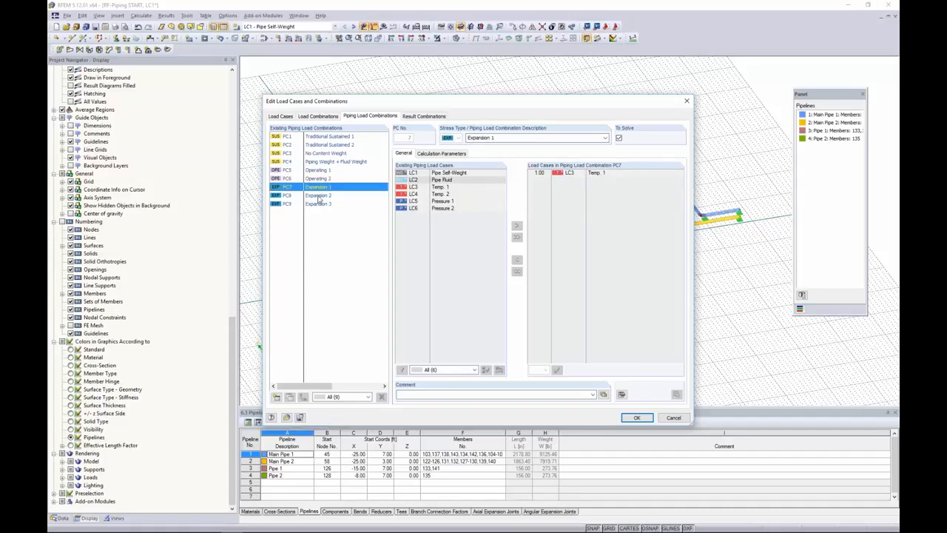
click(320, 195)
click(321, 204)
click(322, 192)
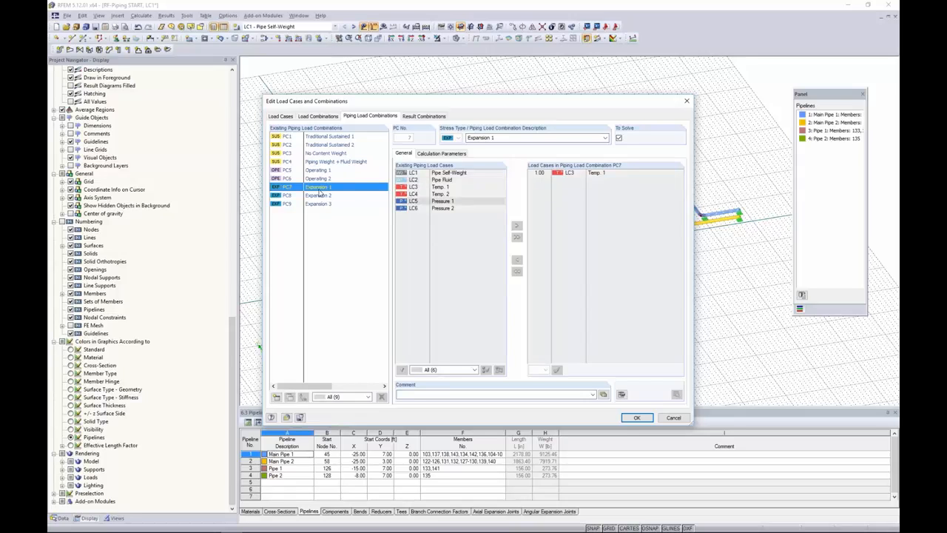
click(319, 195)
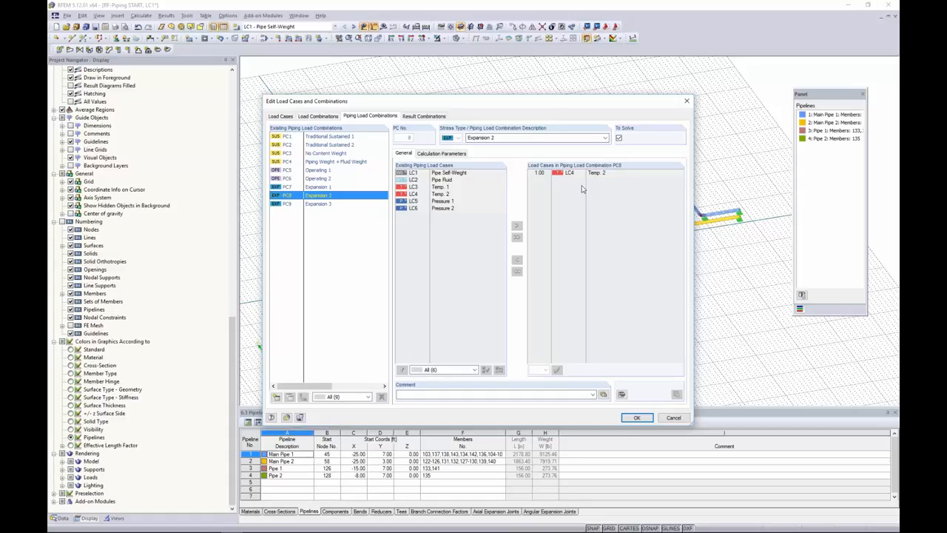
click(598, 174)
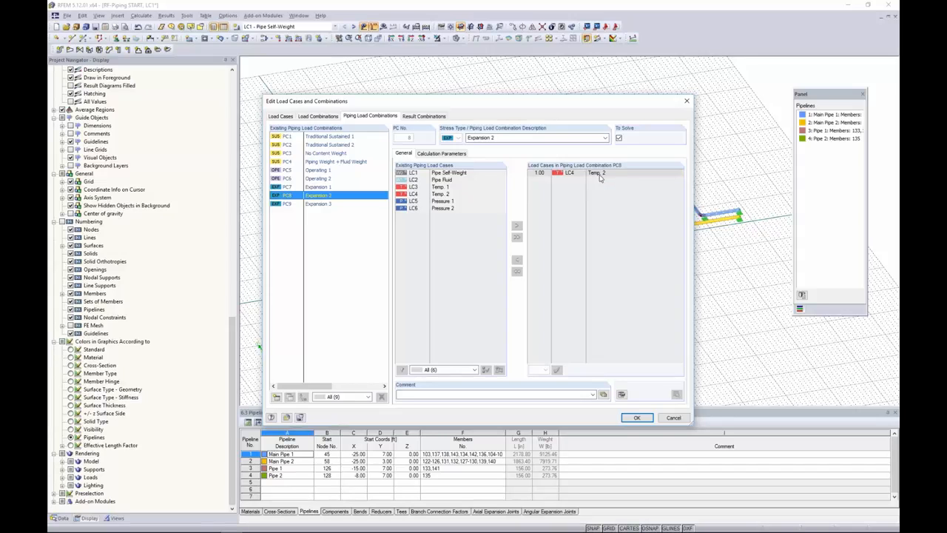
click(636, 417)
Step: In the model's piping analysis settings, generate expansion combinations as the difference between operating and sustained (result combinations)
scroll(154, 167, up, 9)
scroll(154, 168, up, 16)
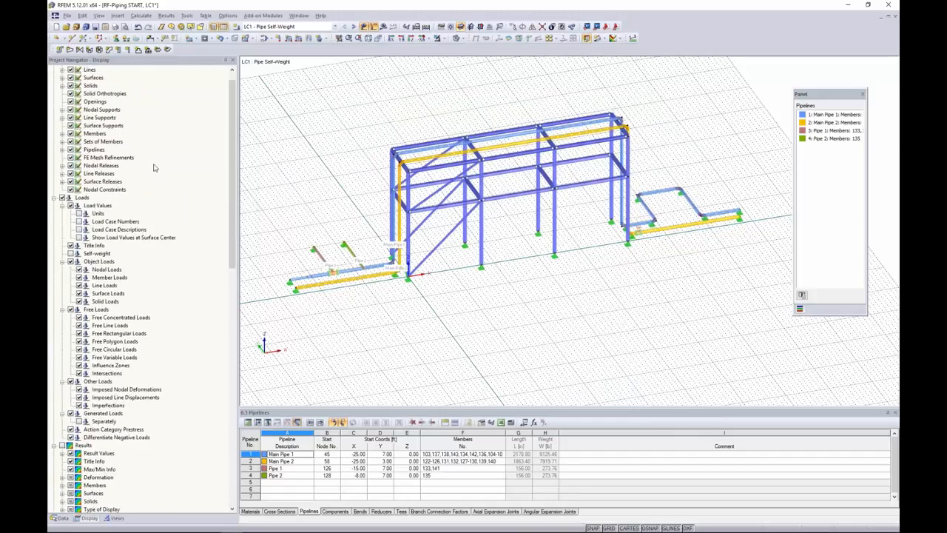
click(64, 518)
click(90, 87)
right_click(91, 87)
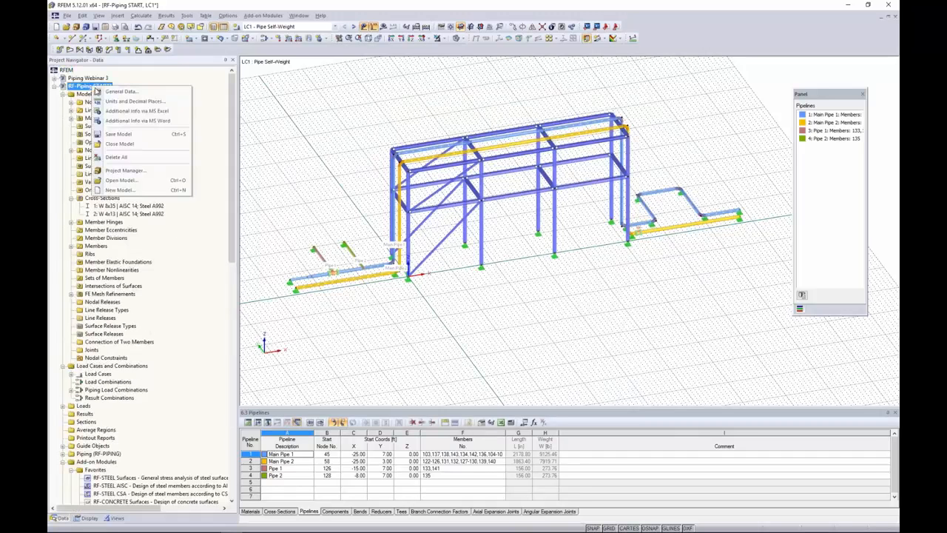
click(115, 96)
click(376, 161)
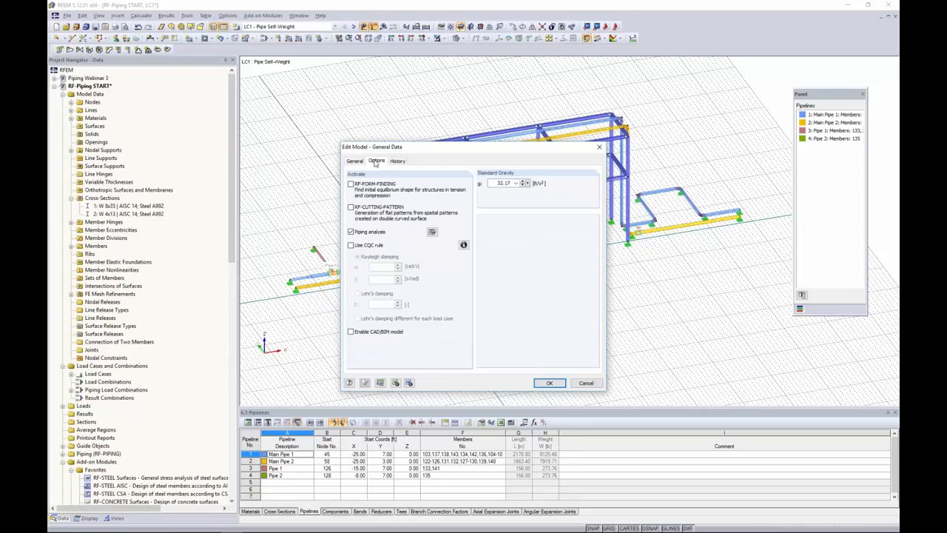
click(432, 233)
click(361, 267)
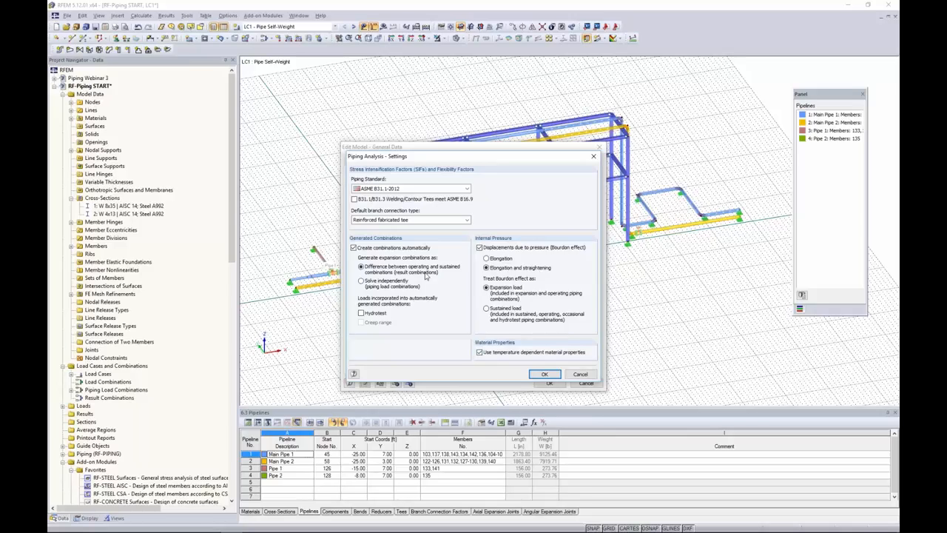
click(551, 376)
click(551, 382)
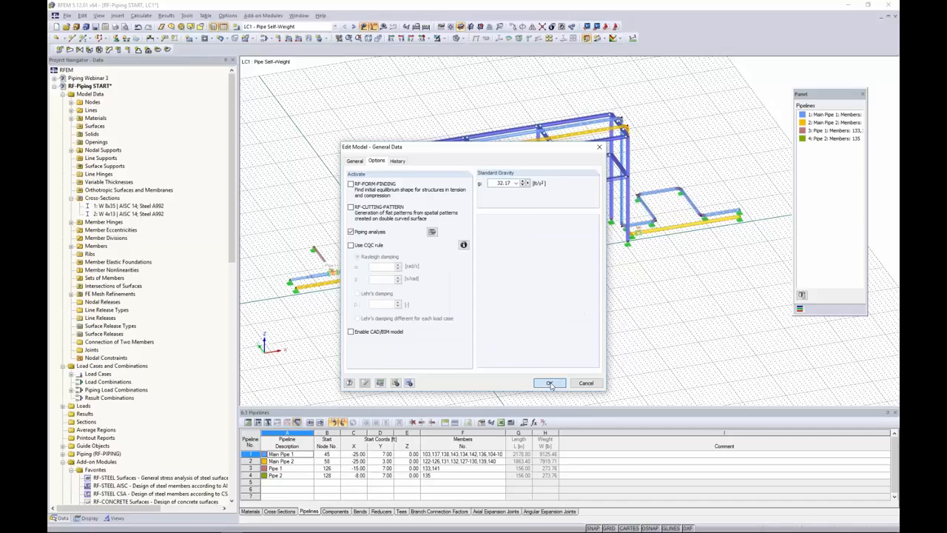
Step: Review how the expansion result combinations are built from the operating and sustained piping combinations, and close the load case settings without changes
click(264, 39)
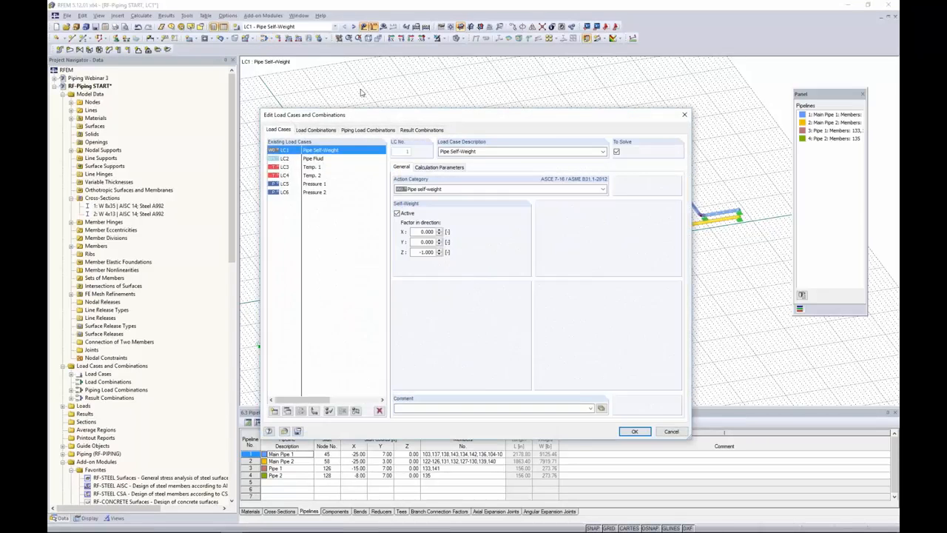
click(359, 130)
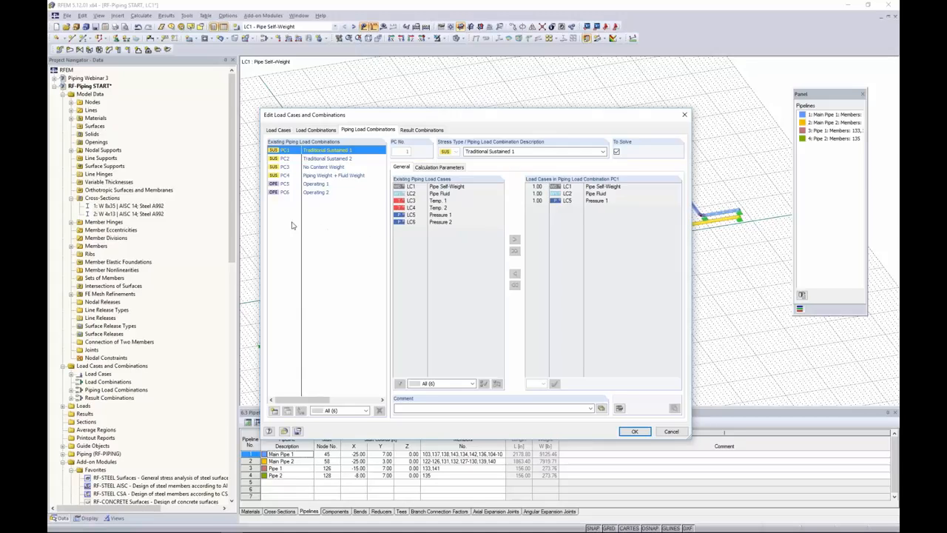
click(421, 130)
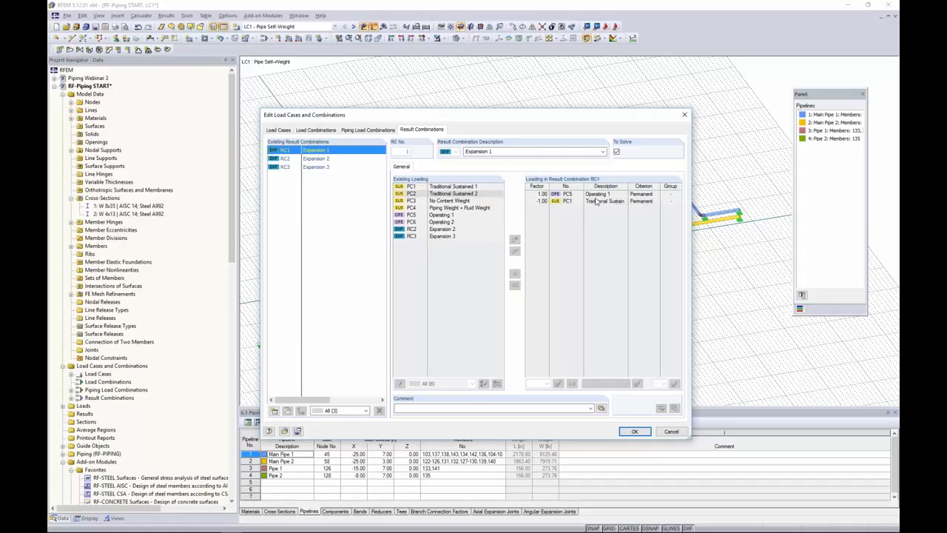
click(360, 130)
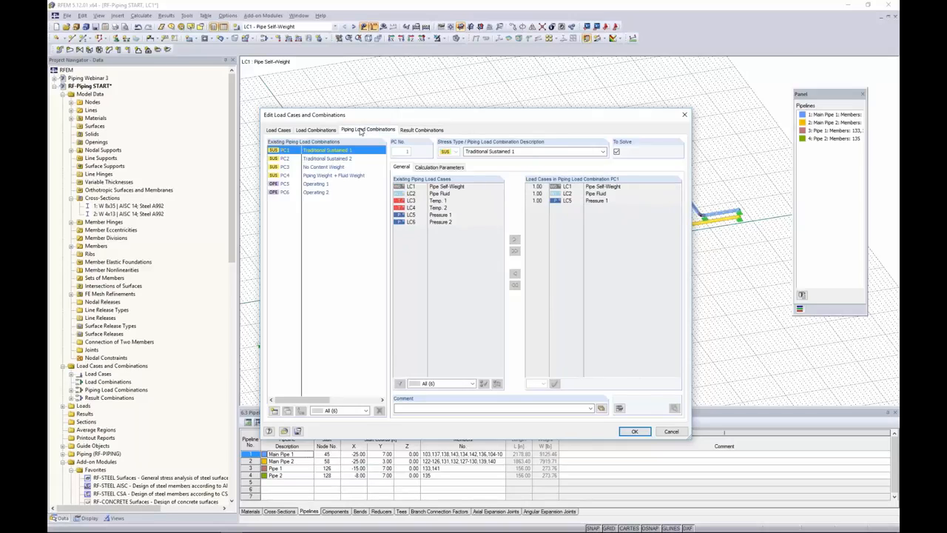
click(322, 185)
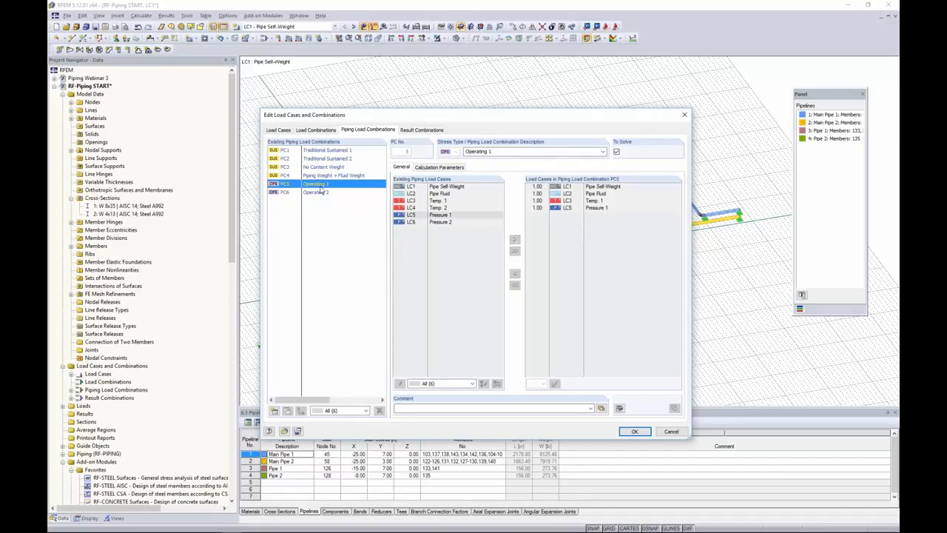
click(321, 151)
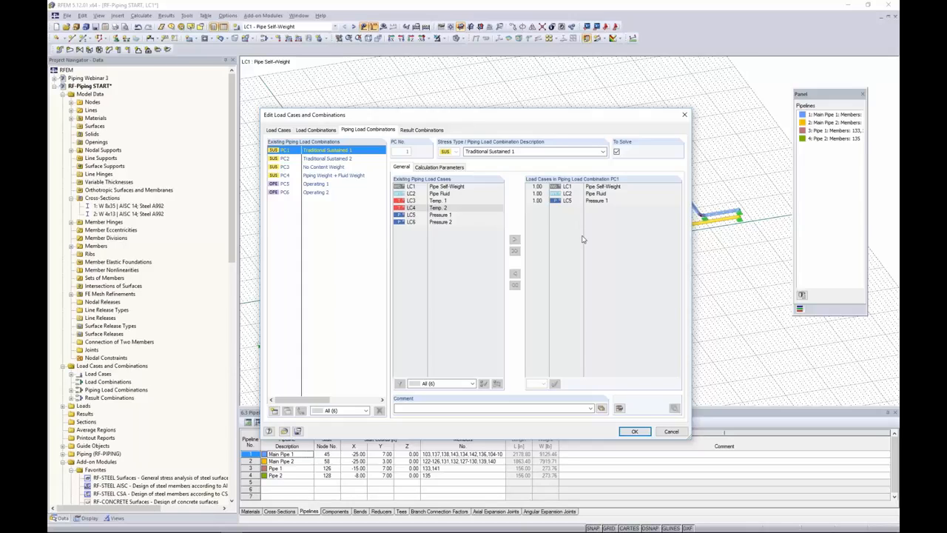
click(421, 129)
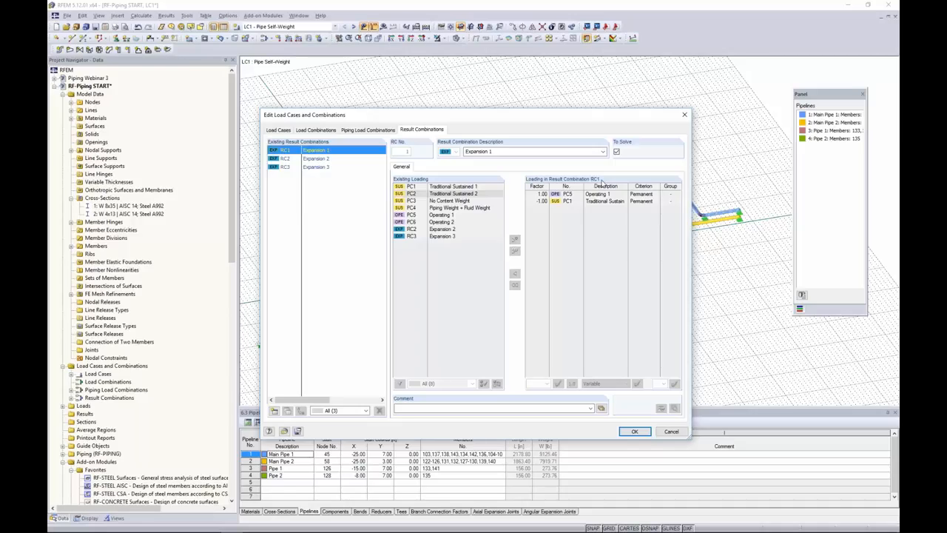
click(553, 191)
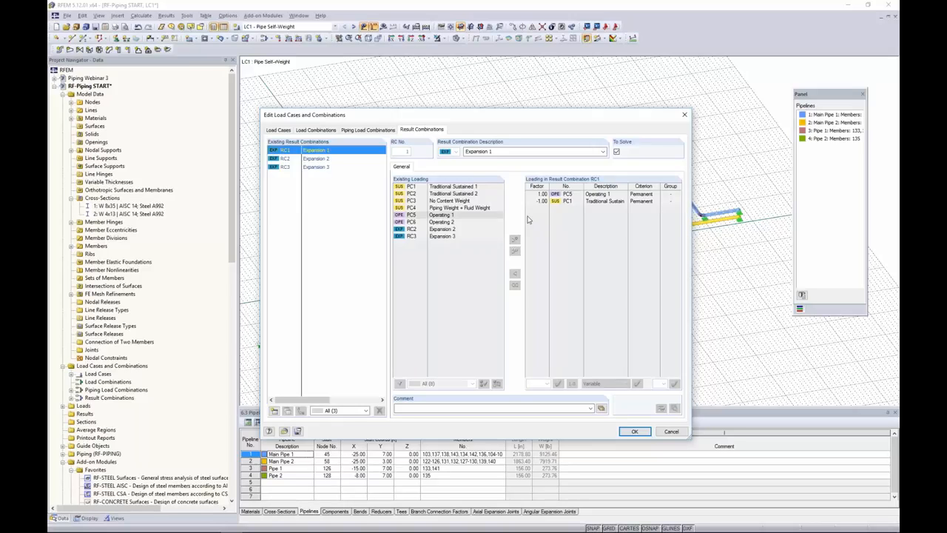
click(672, 432)
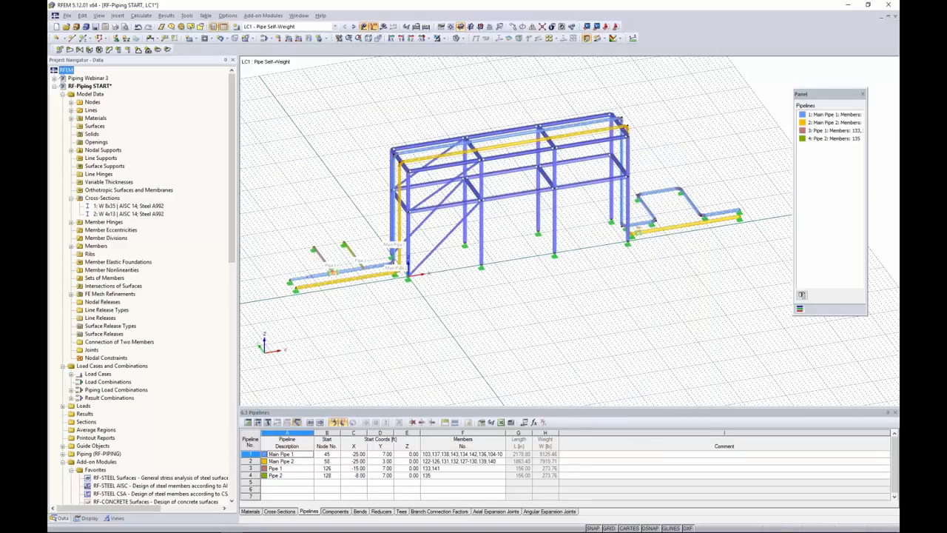
Step: In the model's piping analysis settings, generate expansion combinations as solved independently (piping load combinations)
right_click(86, 86)
click(115, 91)
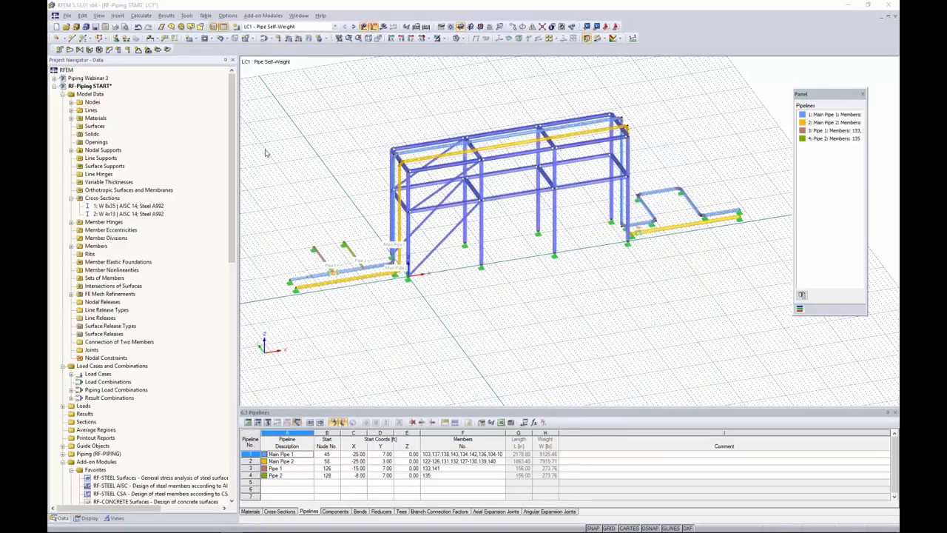
click(376, 161)
click(431, 232)
click(361, 281)
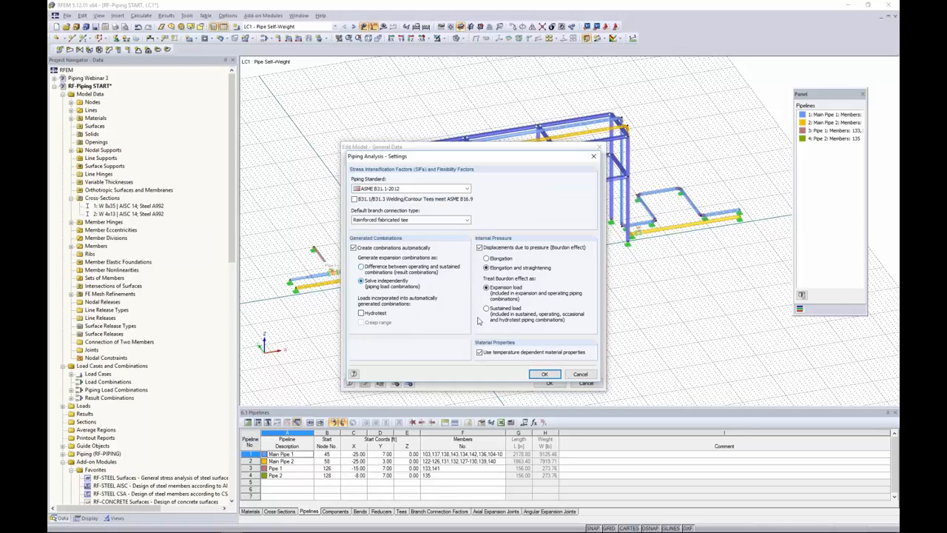
click(549, 375)
click(549, 383)
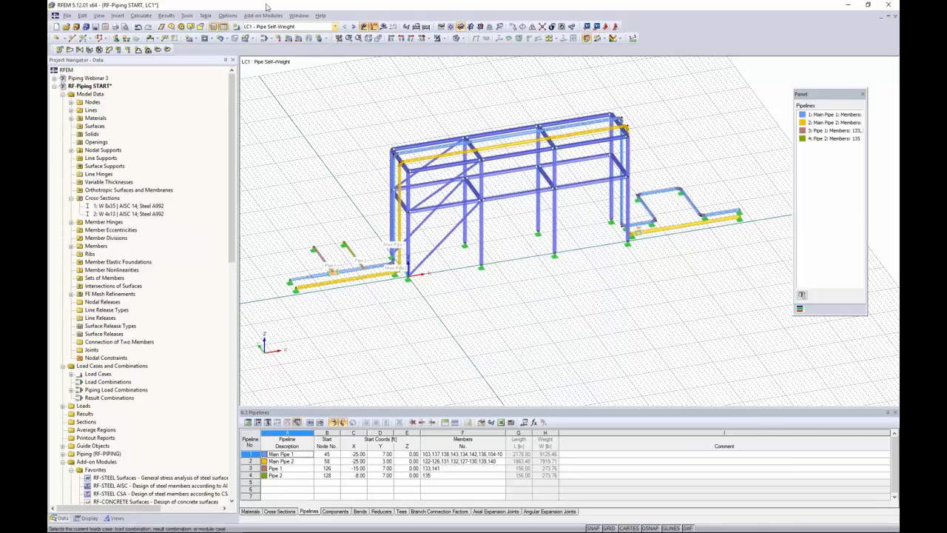
Step: Make load case LC2 - Pipe Fluid current, isolate the generated Pipelines visibility, and select all pipe members
click(263, 27)
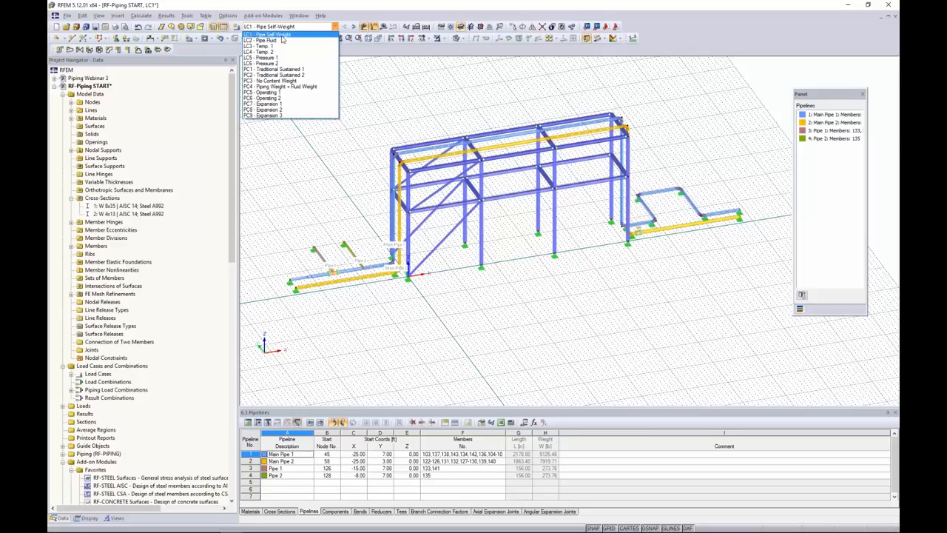
click(281, 41)
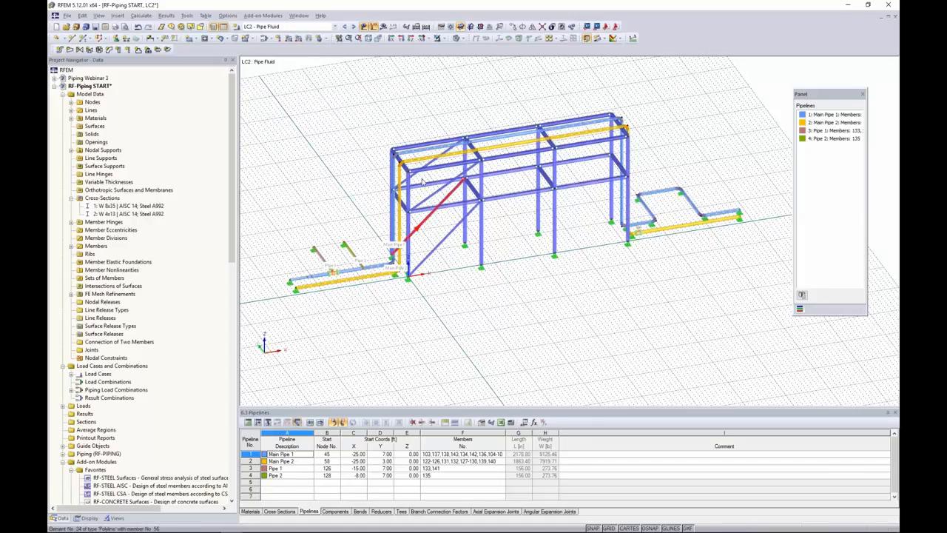
click(115, 517)
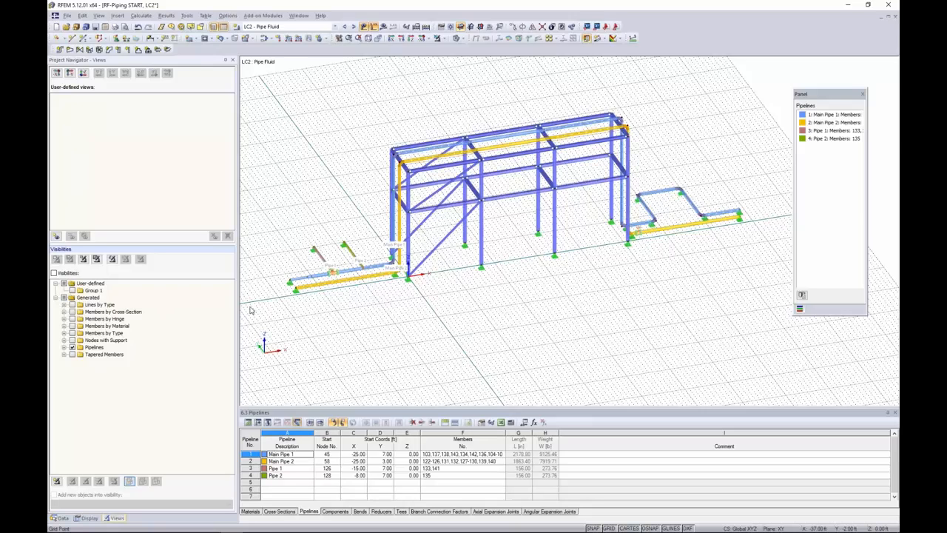
click(64, 348)
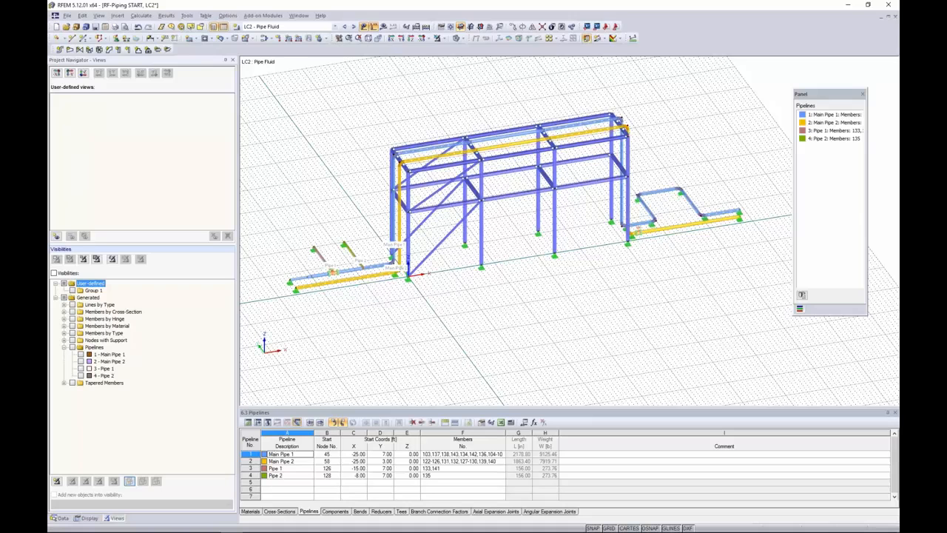
click(72, 347)
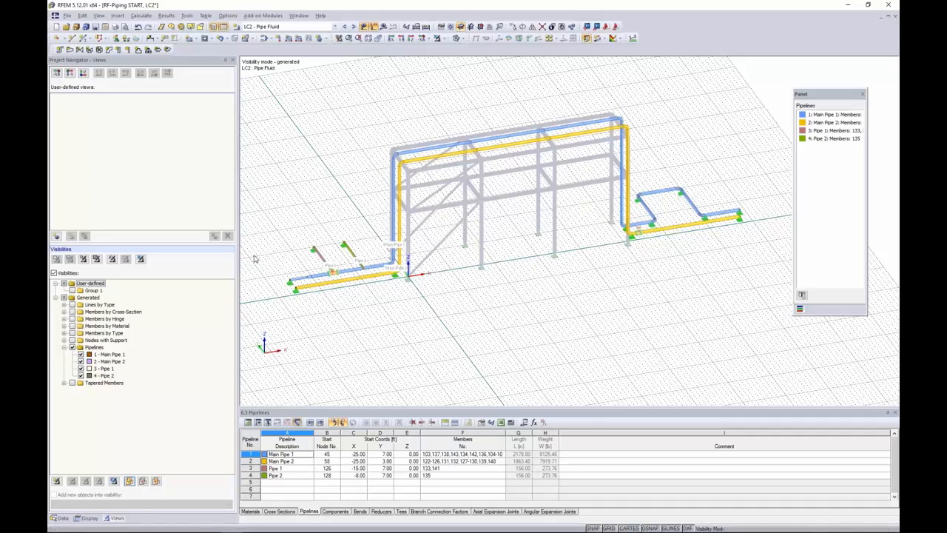
scroll(657, 278, down, 1)
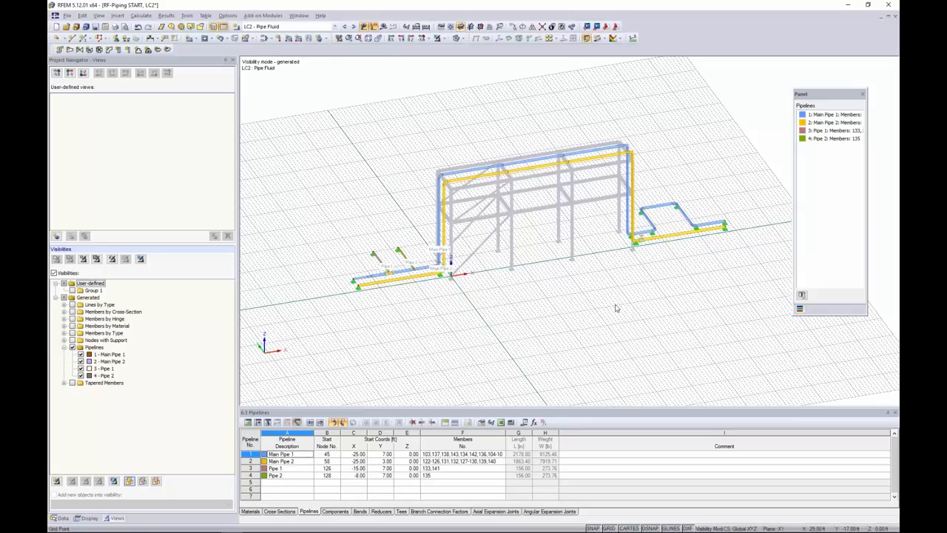
drag(751, 312, 321, 121)
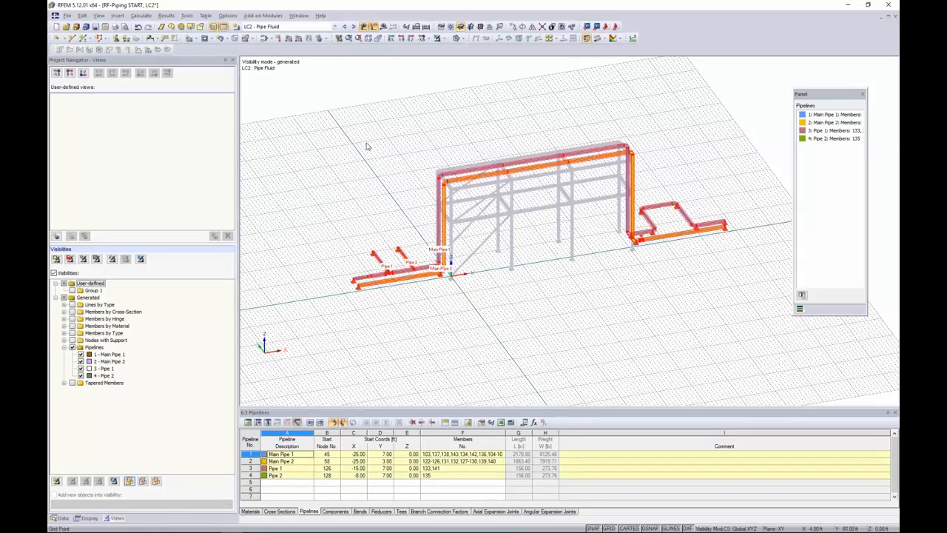
scroll(415, 204, up, 2)
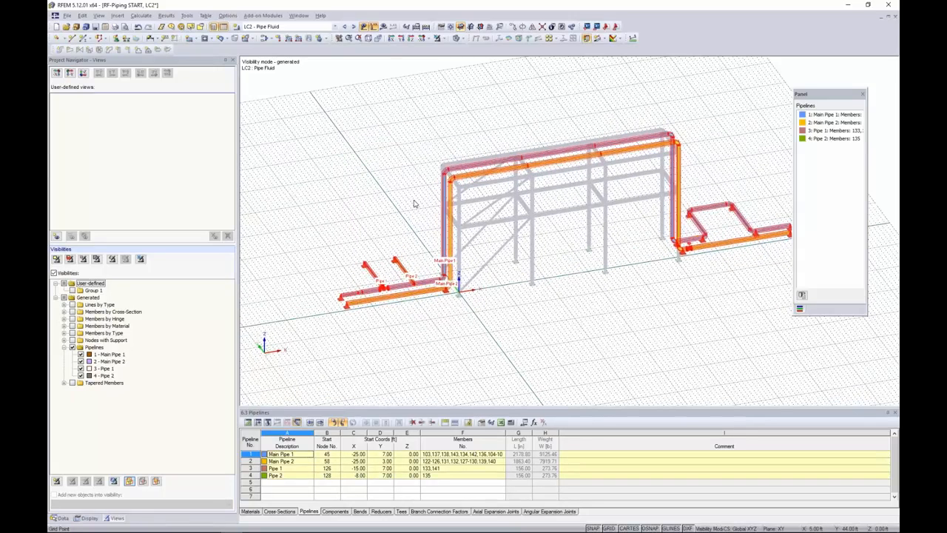
middle_drag(392, 192, 343, 172)
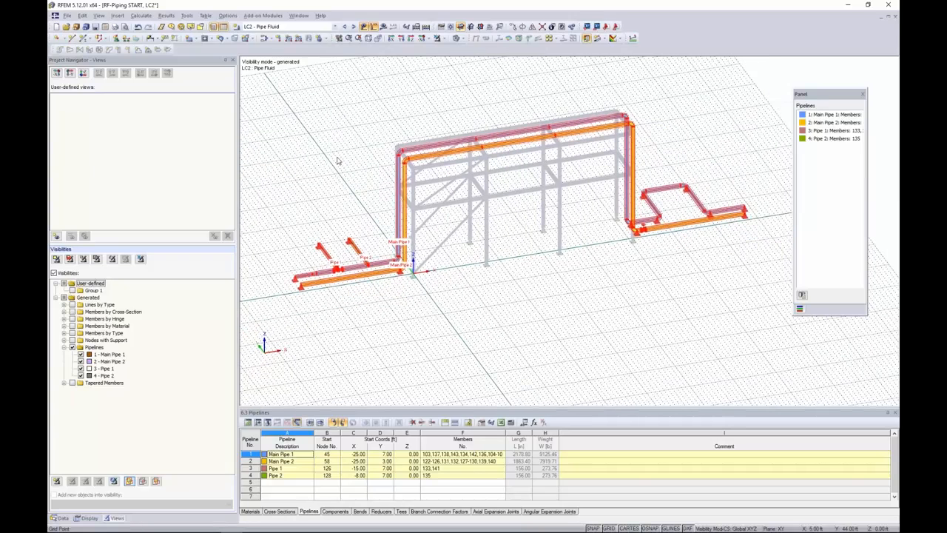
Step: Apply a full pipe content member load of -62.4 lbf/ft³ to the selected pipes in LC2 - Pipe Fluid
click(289, 39)
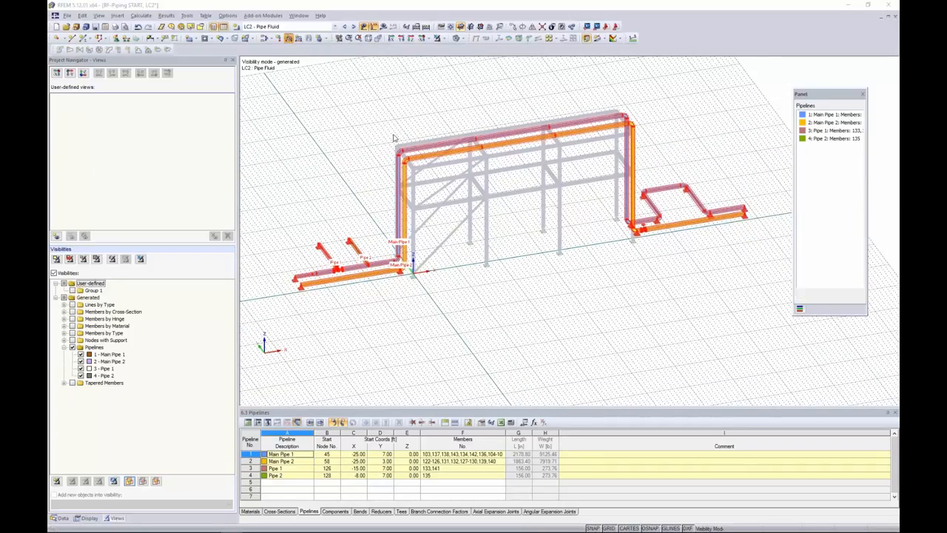
drag(398, 129, 390, 110)
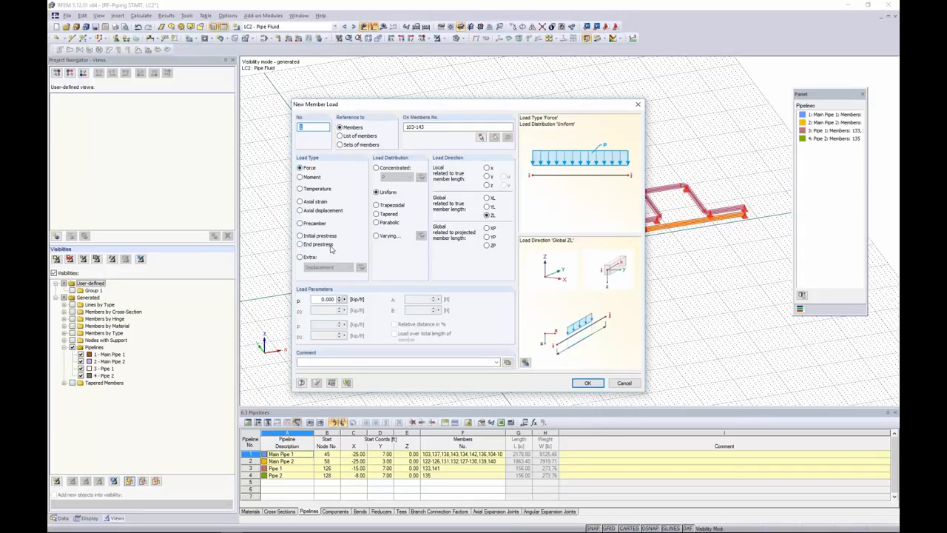
click(300, 258)
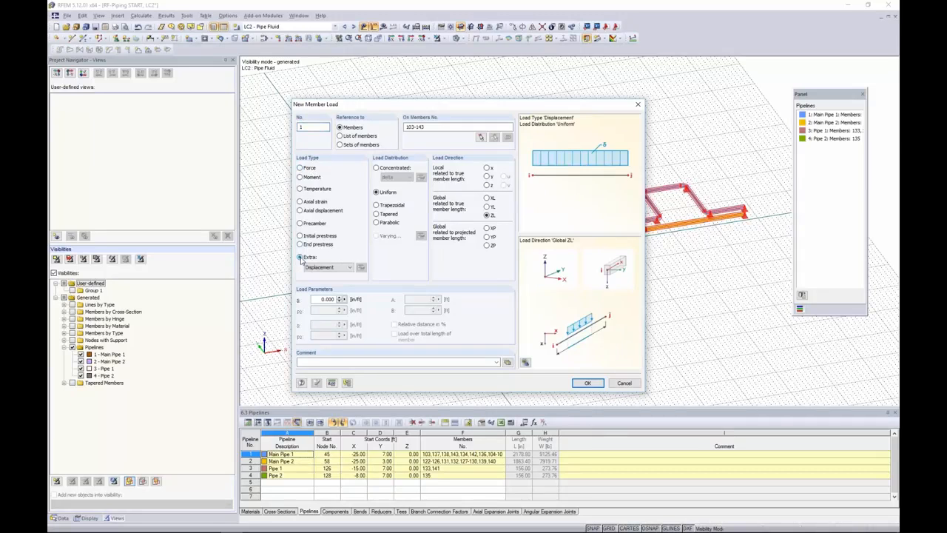
click(318, 267)
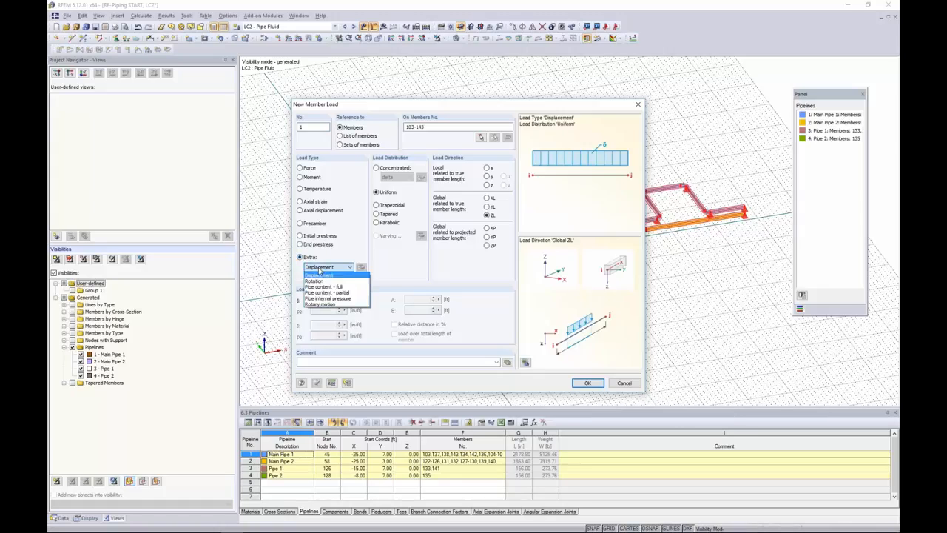
click(329, 288)
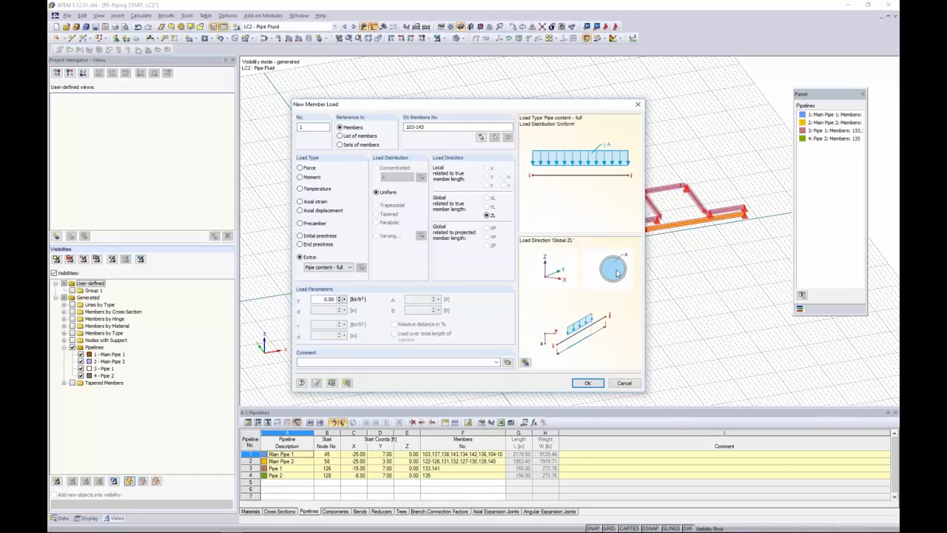
double_click(324, 298)
click(328, 267)
click(327, 293)
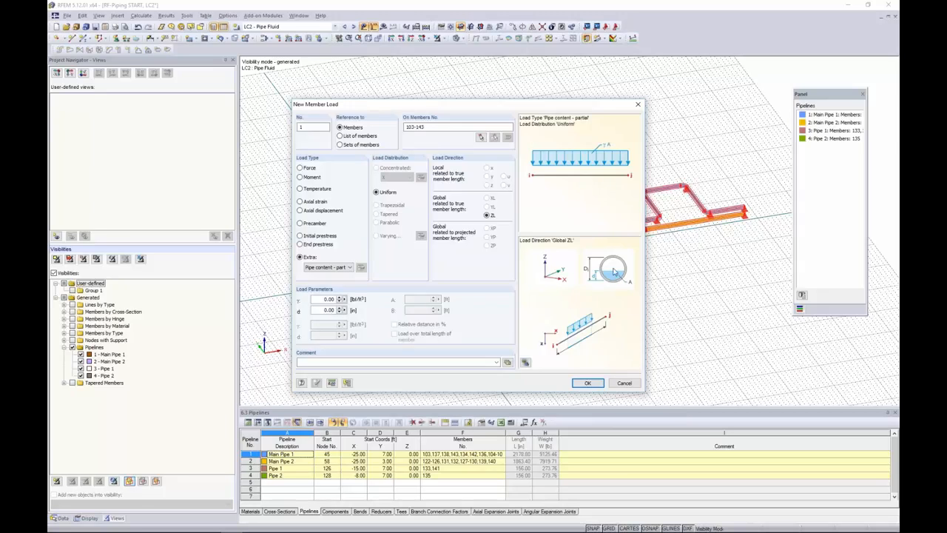
click(324, 267)
click(322, 286)
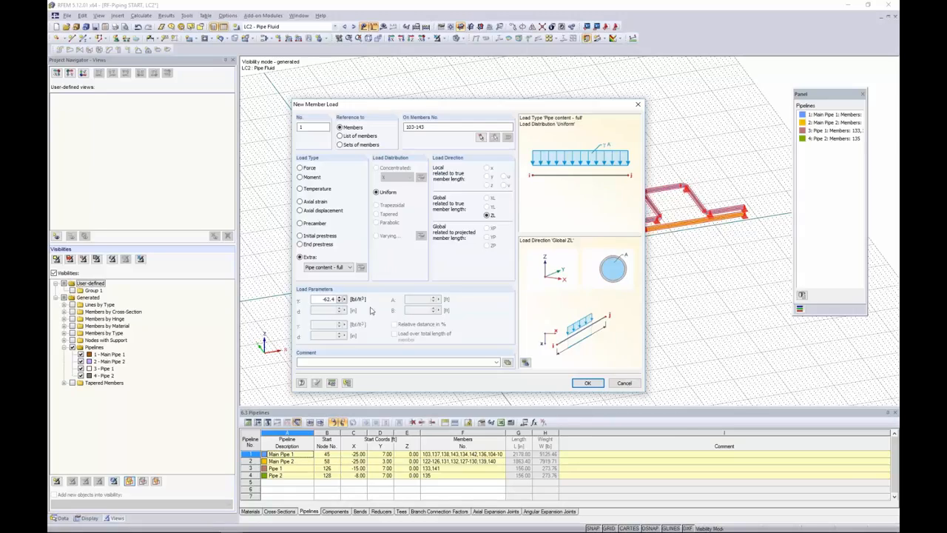
click(589, 384)
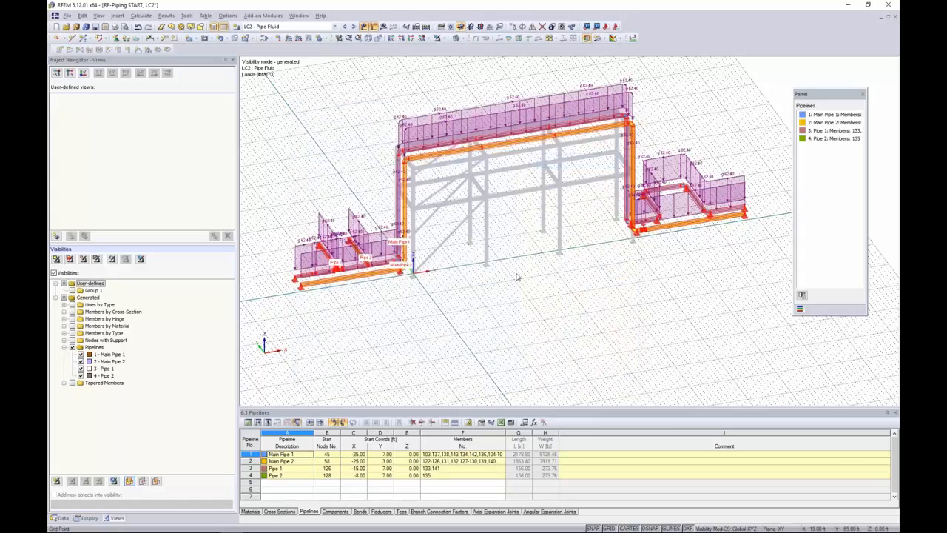
middle_drag(501, 278, 507, 300)
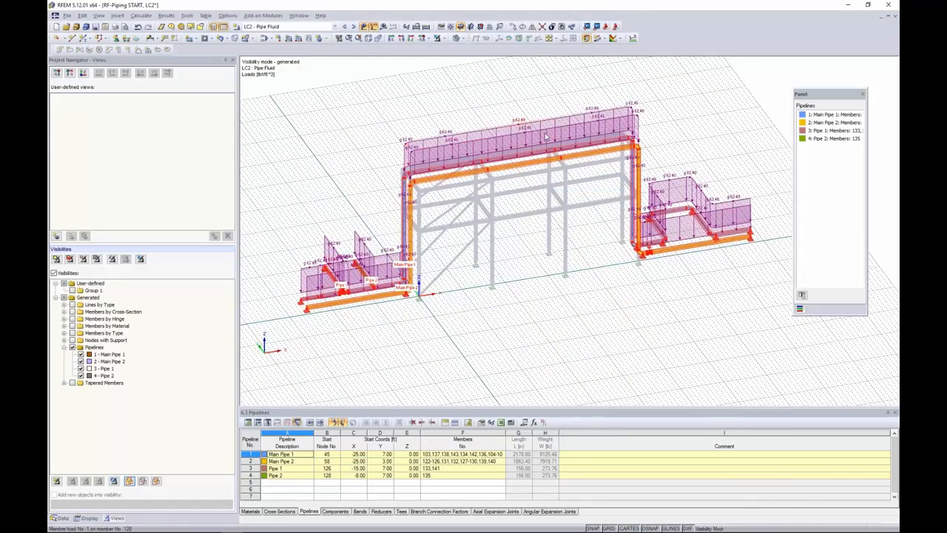
Step: In load case LC3 - Temp. 1, apply a uniform temperature member load of Tc 65 °F to the selected pipes
click(353, 26)
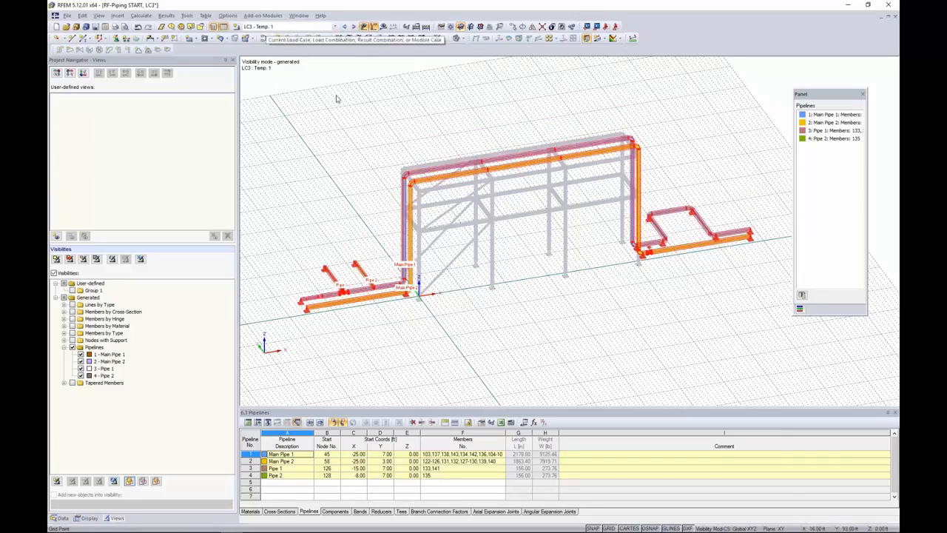
click(288, 38)
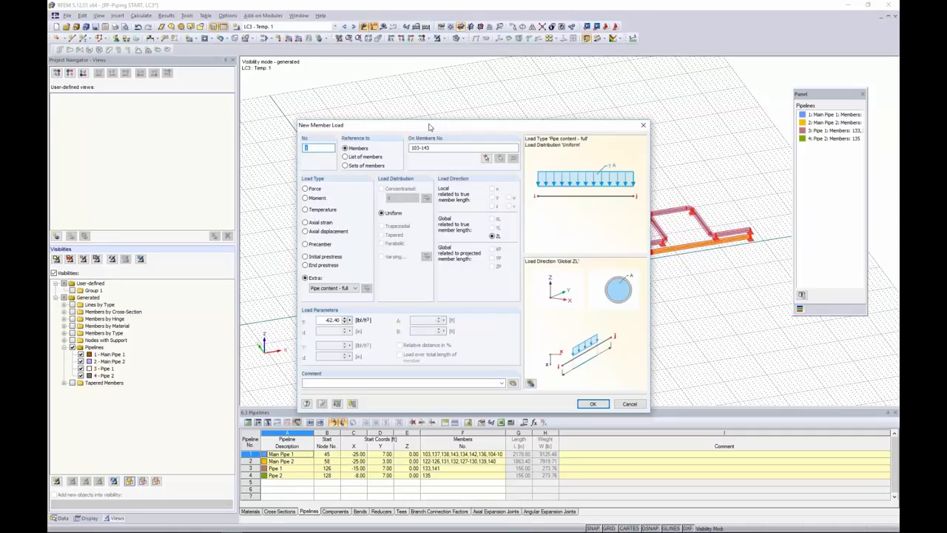
click(305, 209)
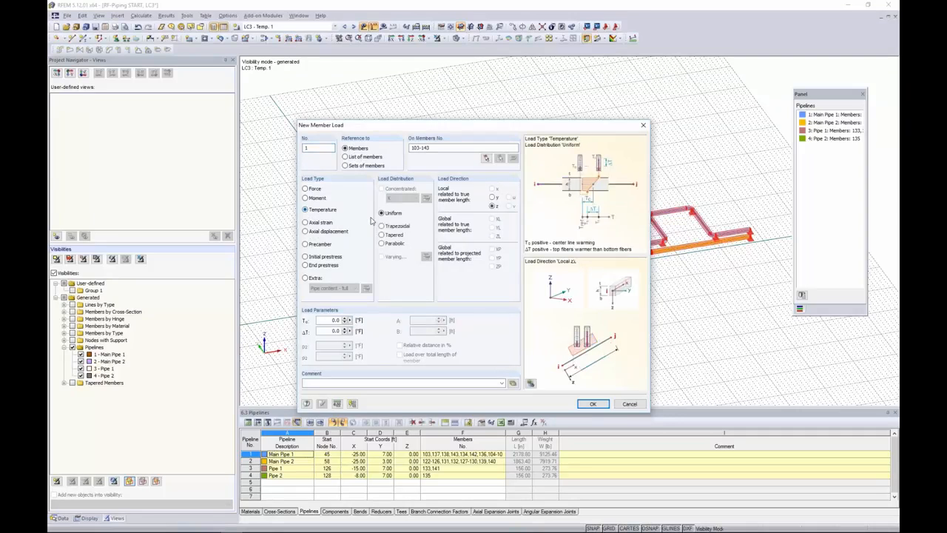
double_click(334, 320)
text(65)
click(595, 403)
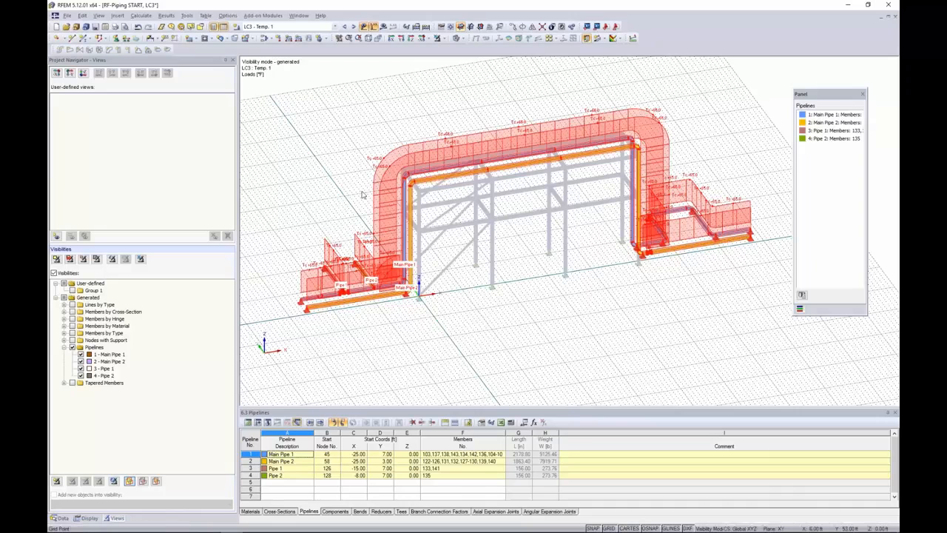
Step: In load case LC4 - Temp. 2, apply a uniform temperature member load of Tc 85 °F to the selected pipes
click(352, 26)
click(289, 39)
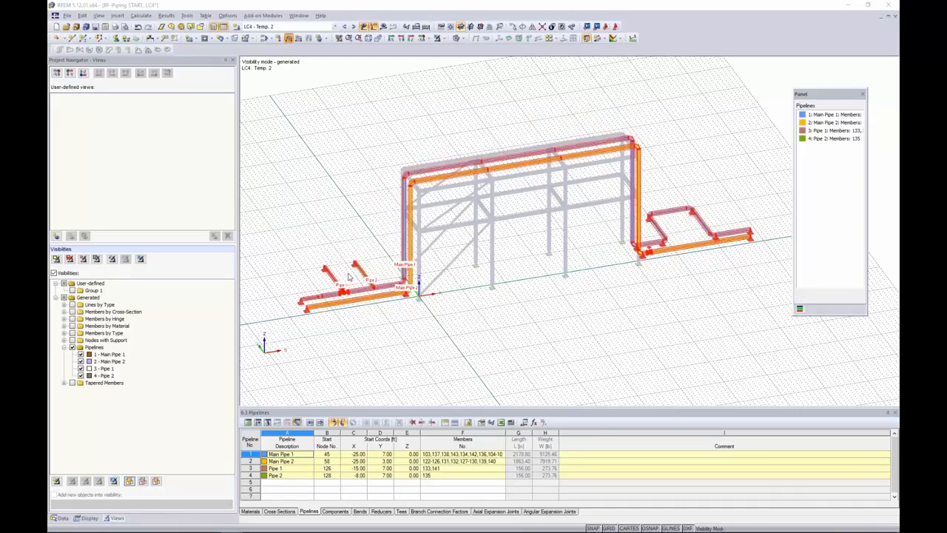
click(349, 278)
double_click(331, 319)
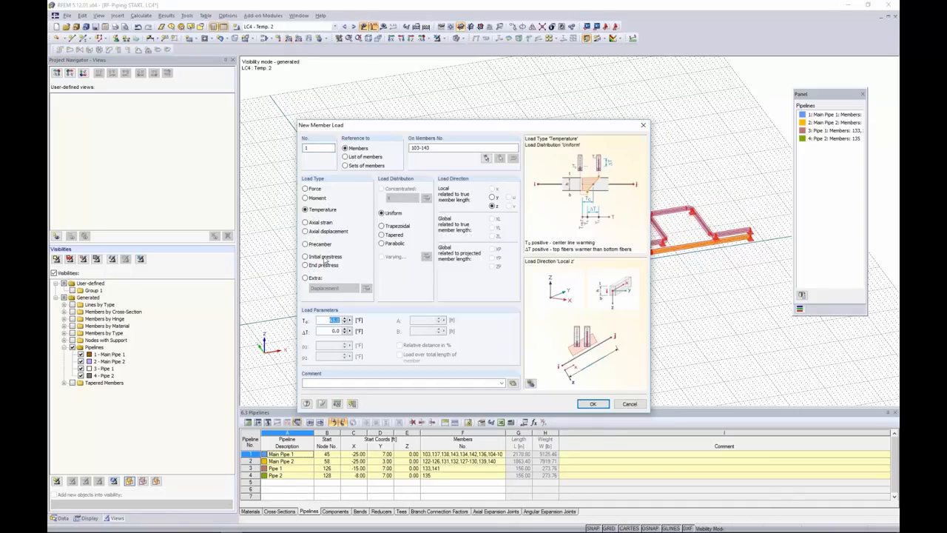
text(85)
click(593, 403)
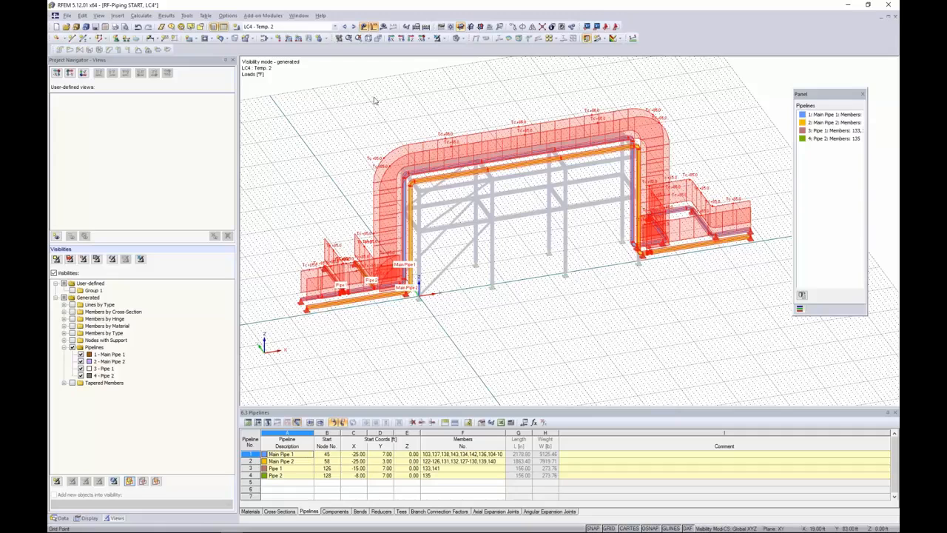
Step: In load case LC5 - Pressure 1, apply a pipe internal pressure member load of 145 psi to the selected pipes
click(353, 26)
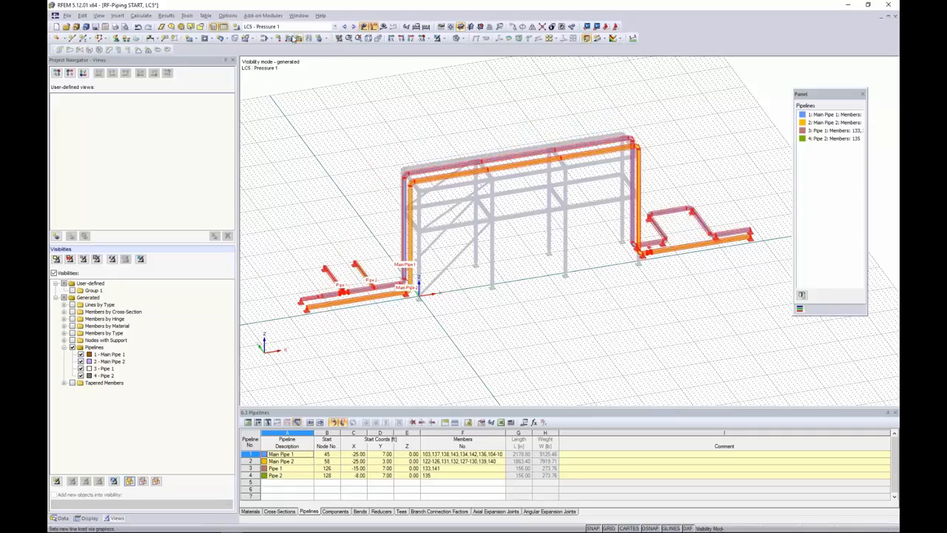
click(289, 41)
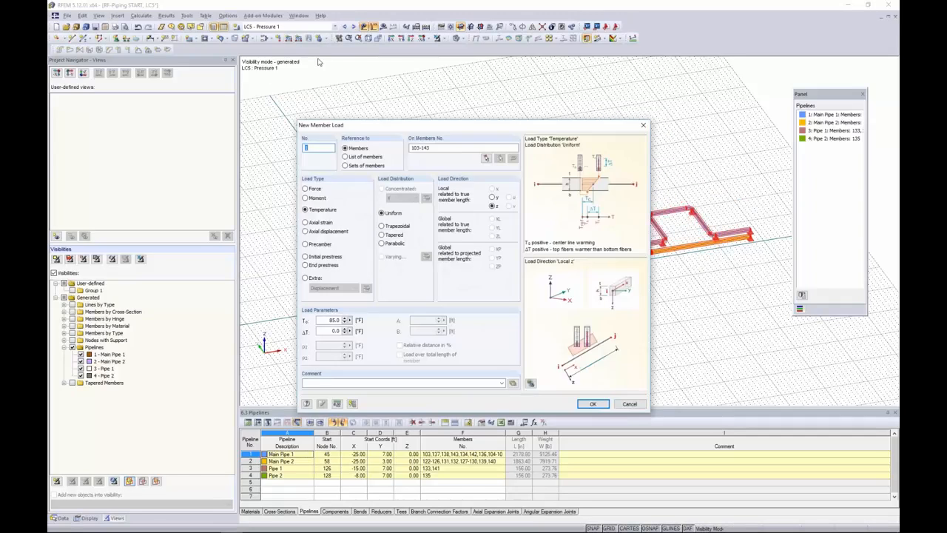
click(305, 278)
click(333, 287)
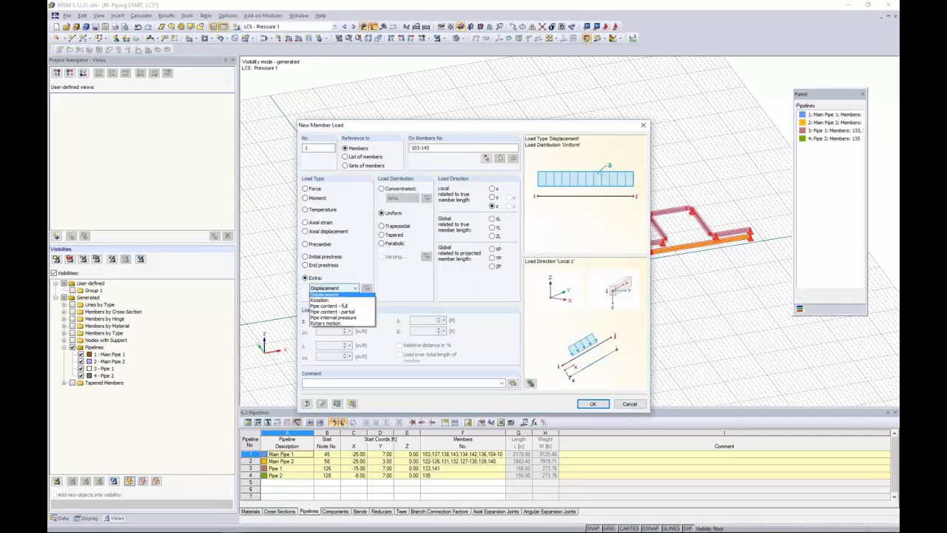
click(329, 320)
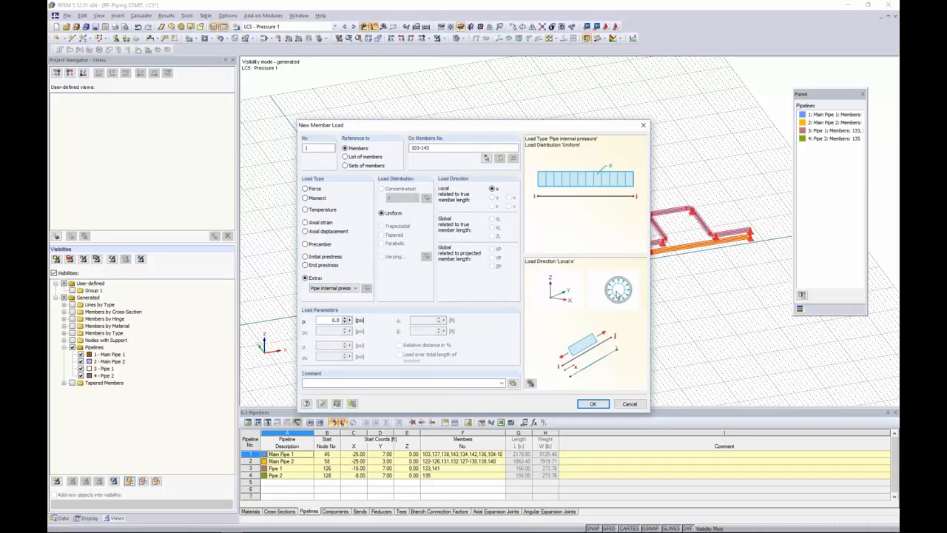
drag(351, 319, 361, 312)
text(145)
click(593, 403)
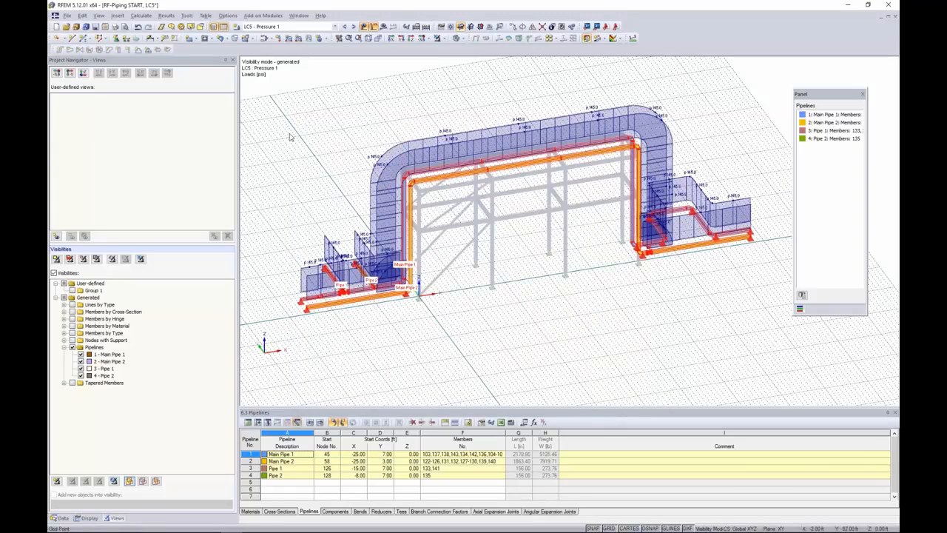
Step: In load case LC6 - Pressure 2, apply a pipe internal pressure member load of 218 psi to the selected pipes
click(354, 27)
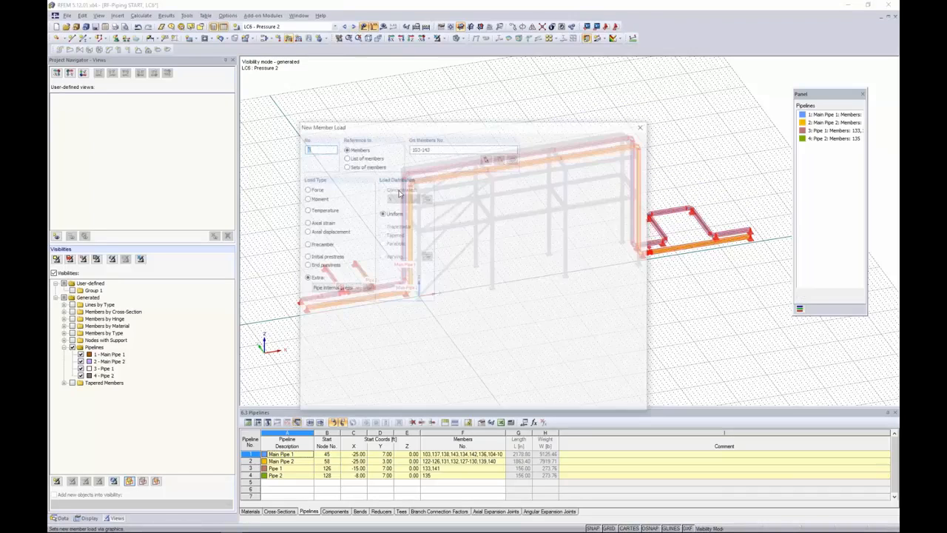
drag(323, 320, 358, 320)
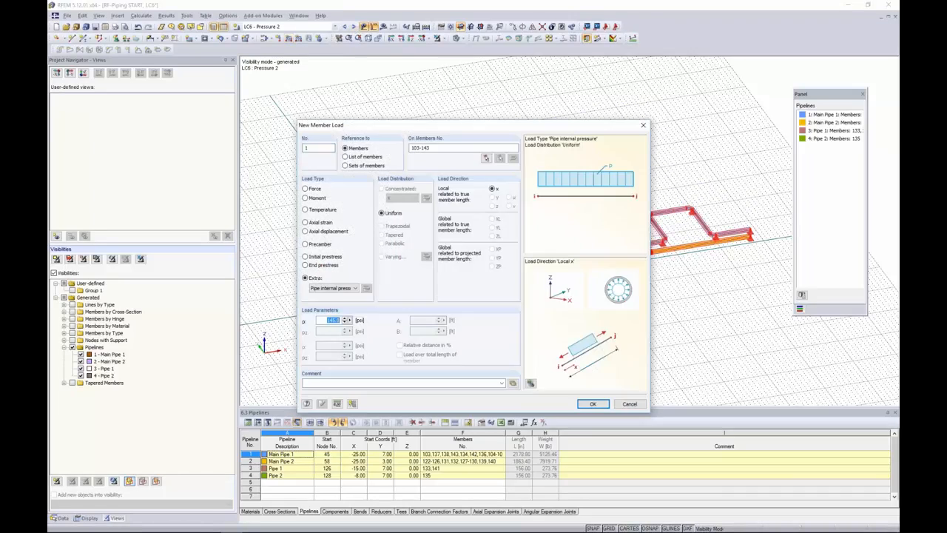
text(218)
click(593, 404)
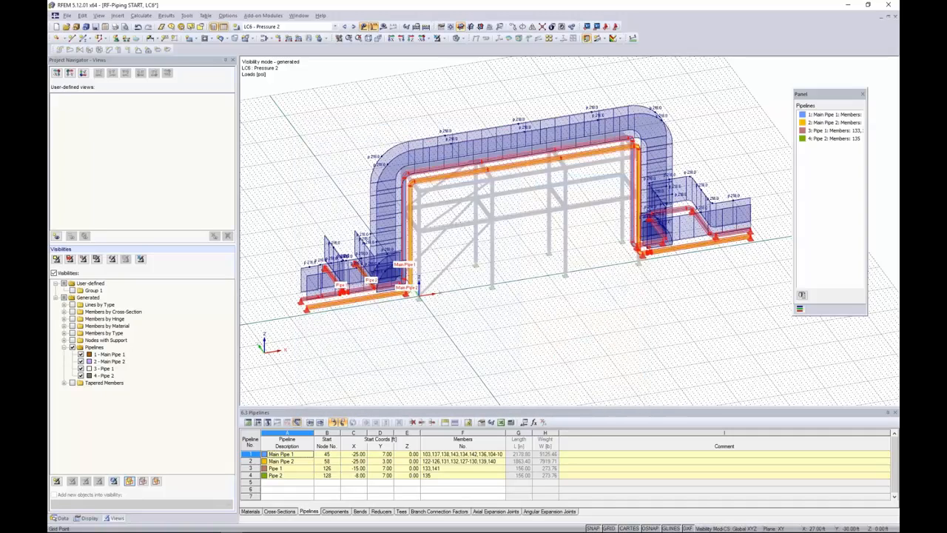
Step: Review the applied loads from LC4 - Temp. 2 through the piping combinations up to PC5 - Operating 1
click(345, 28)
click(344, 28)
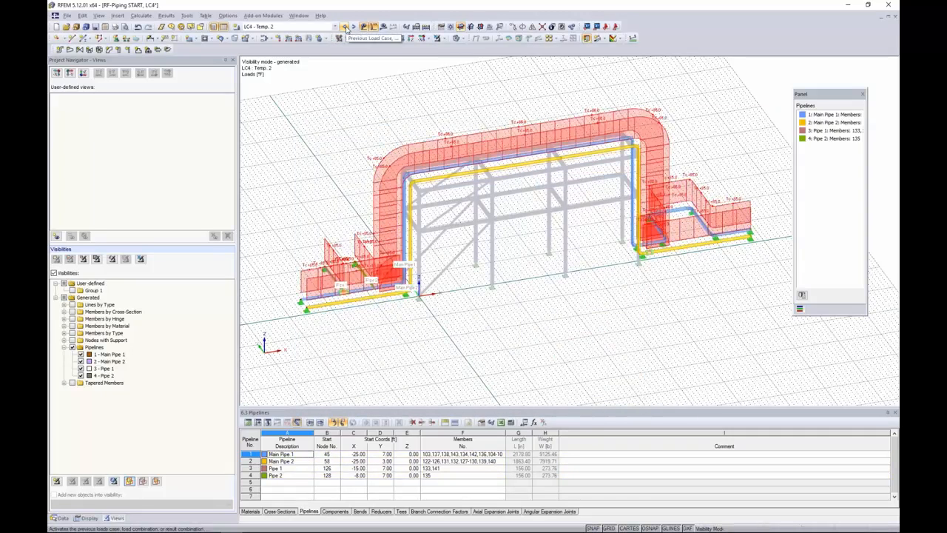
click(353, 27)
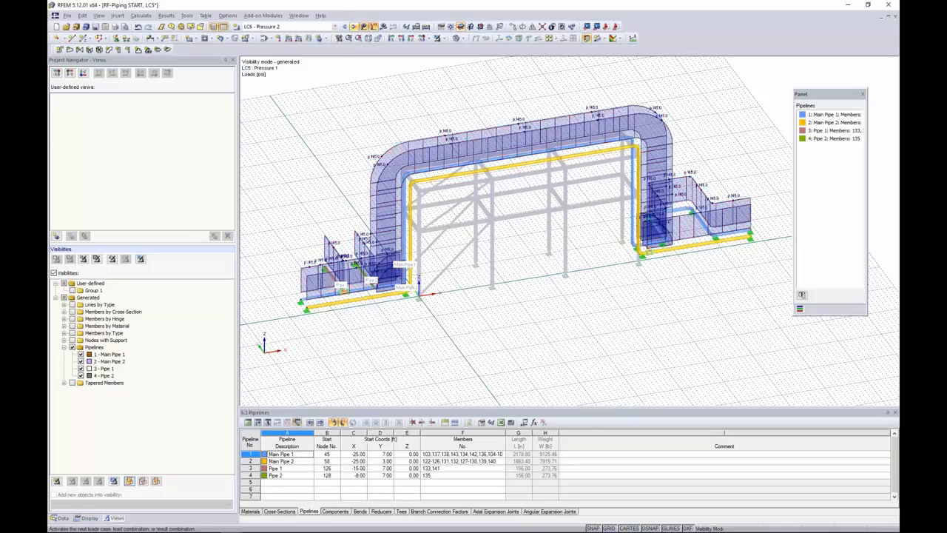
click(353, 27)
click(354, 27)
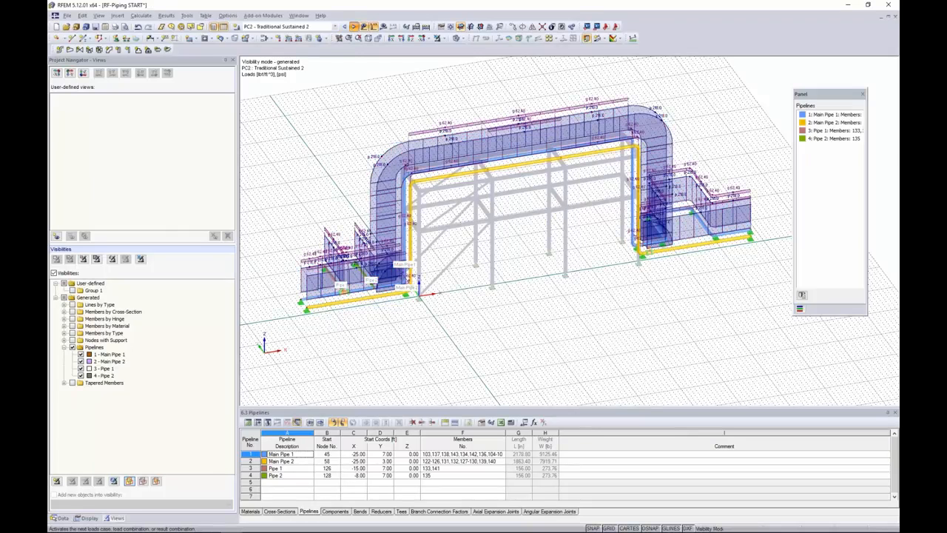
click(354, 27)
click(353, 26)
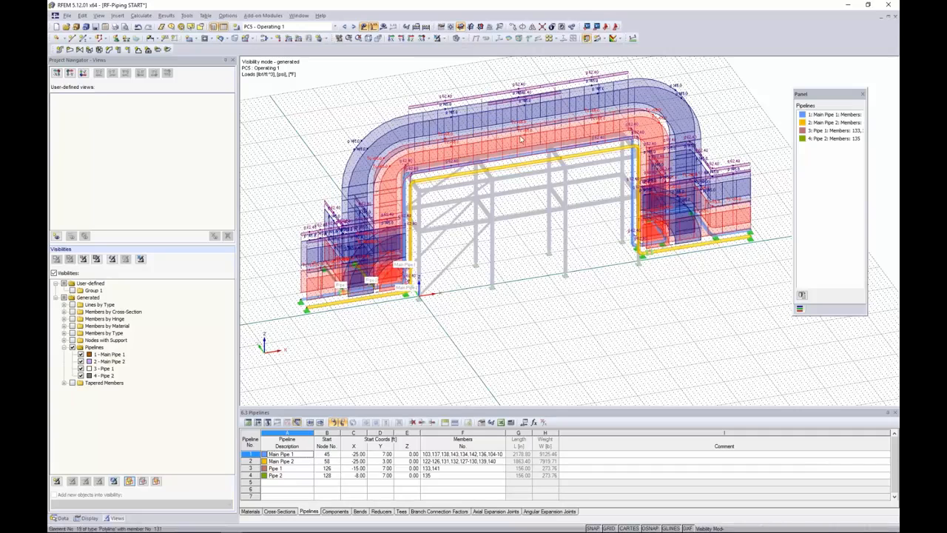
scroll(520, 140, up, 2)
ctrl+middle_drag(518, 326, 516, 270)
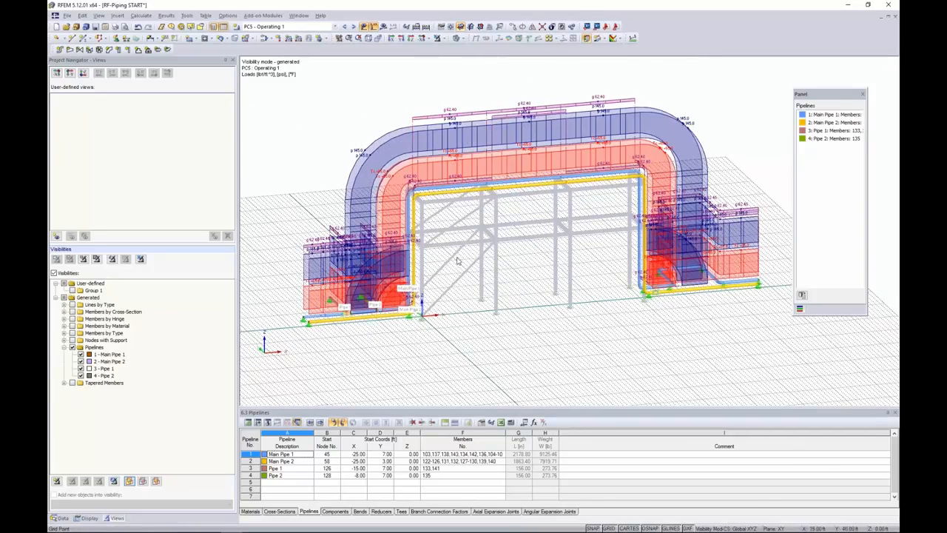
ctrl+middle_drag(479, 250, 538, 281)
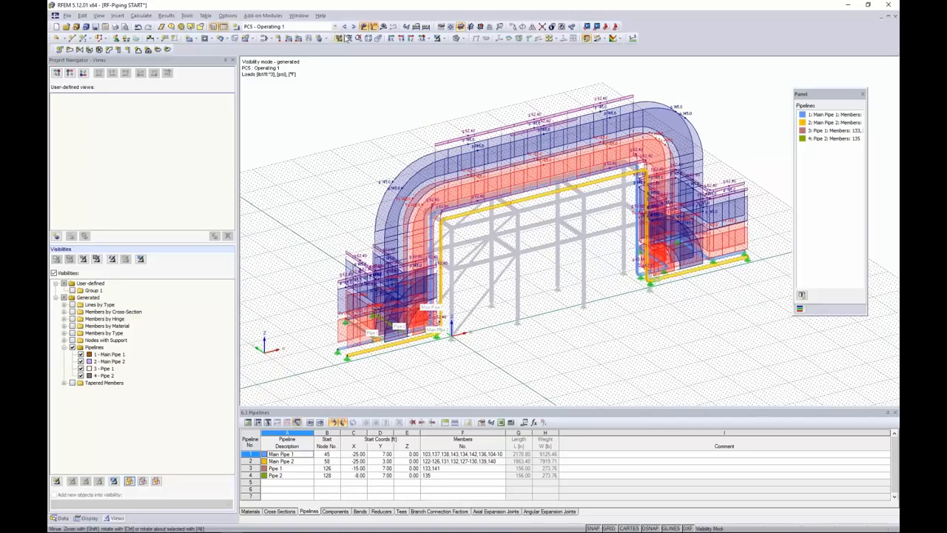
Step: Hide the load display and cancel the visibility mode, then inspect the pipes along the top of the steel frame
click(363, 26)
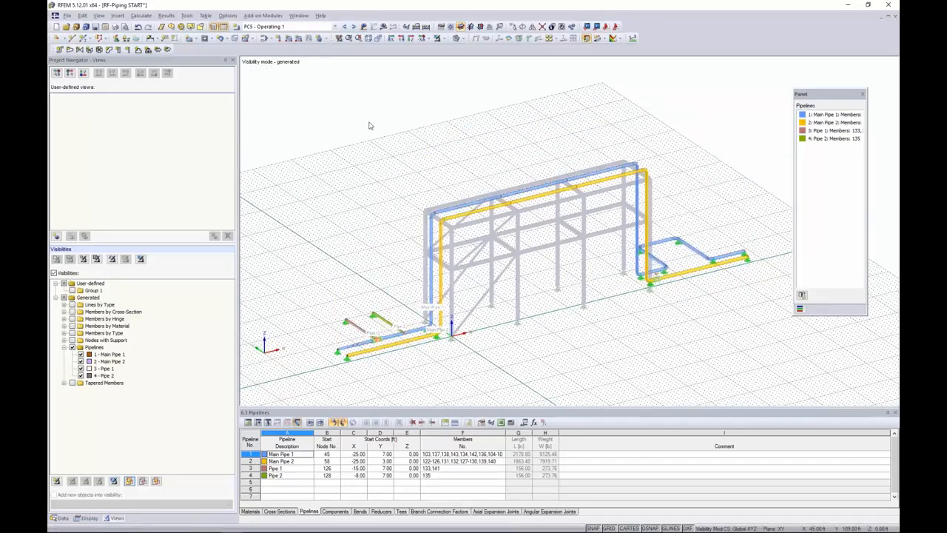
click(437, 39)
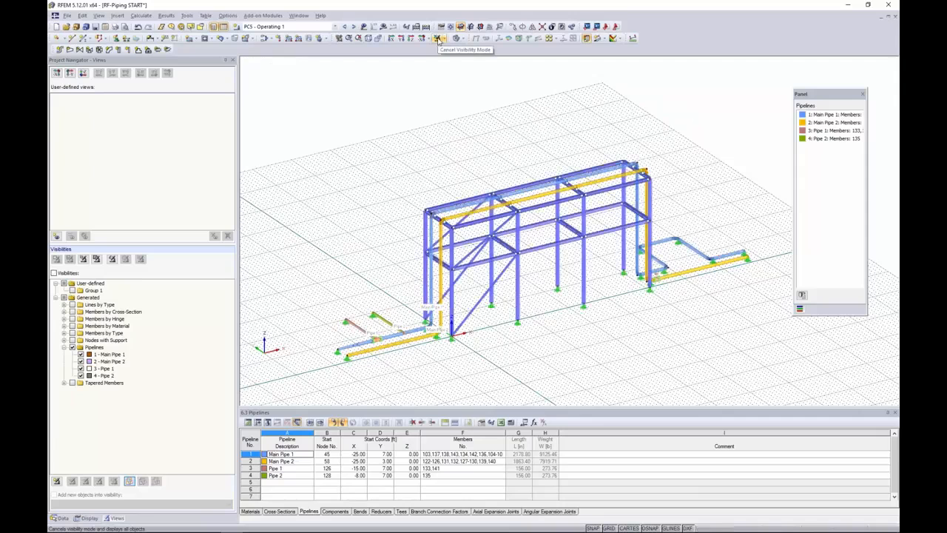
scroll(435, 150, down, 2)
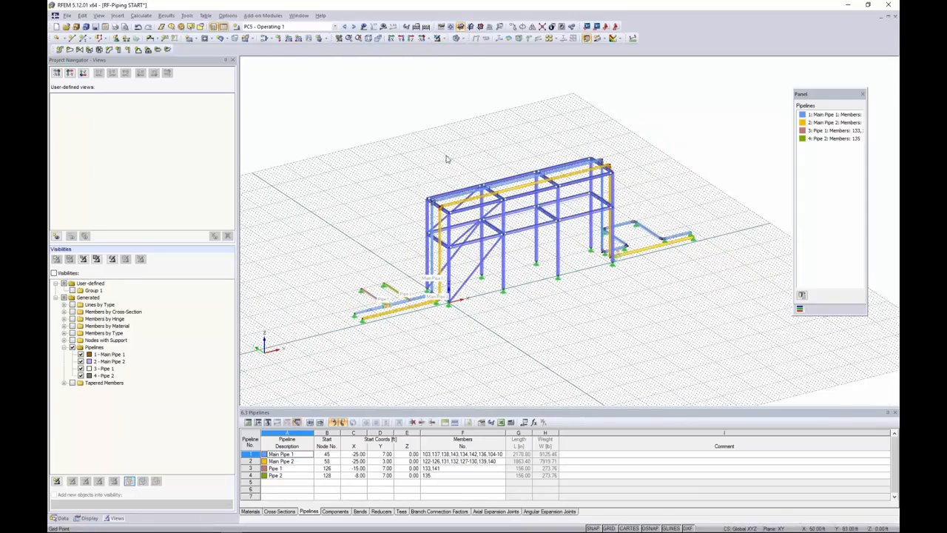
ctrl+middle_drag(449, 161, 432, 147)
scroll(426, 200, up, 6)
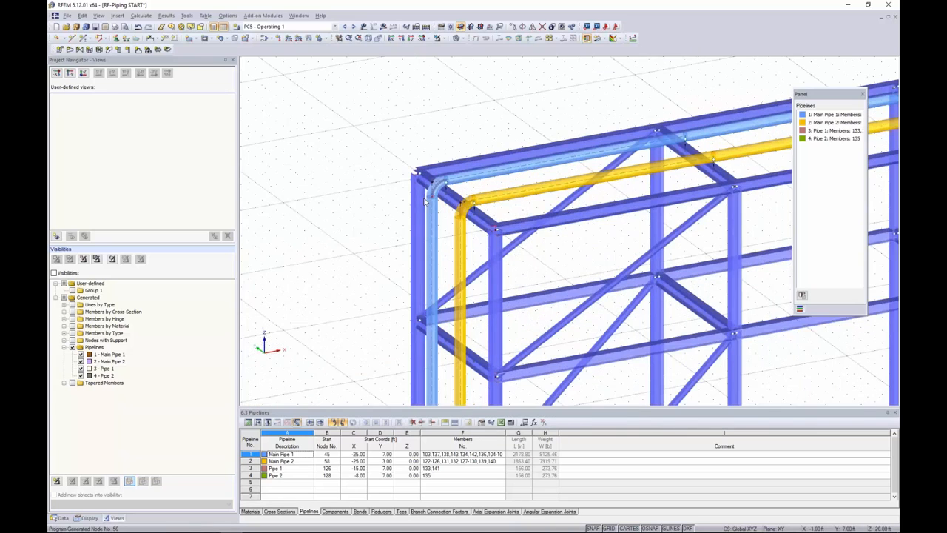
scroll(471, 199, down, 4)
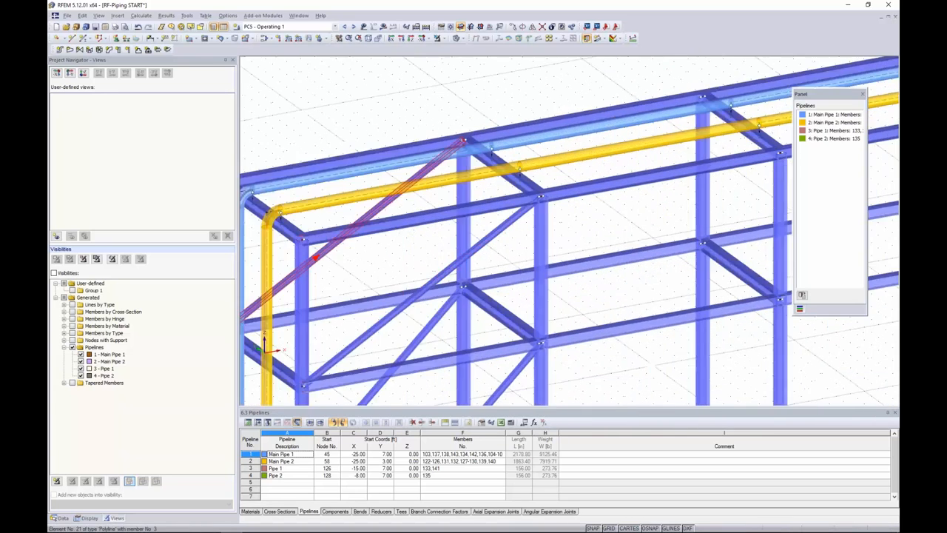
scroll(475, 193, down, 4)
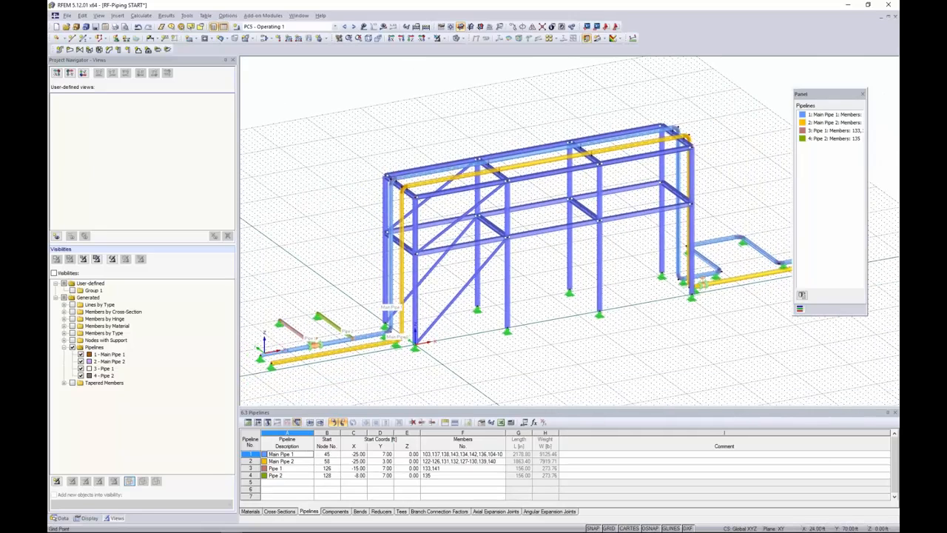
Step: Start the RF-PIPING Design add-on module for the RF-Piping START model
click(62, 517)
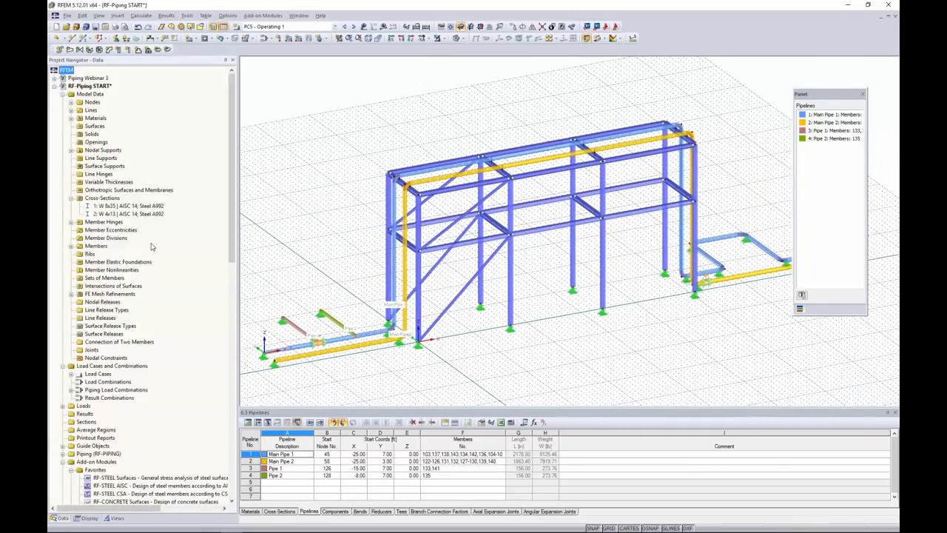
scroll(165, 196, down, 10)
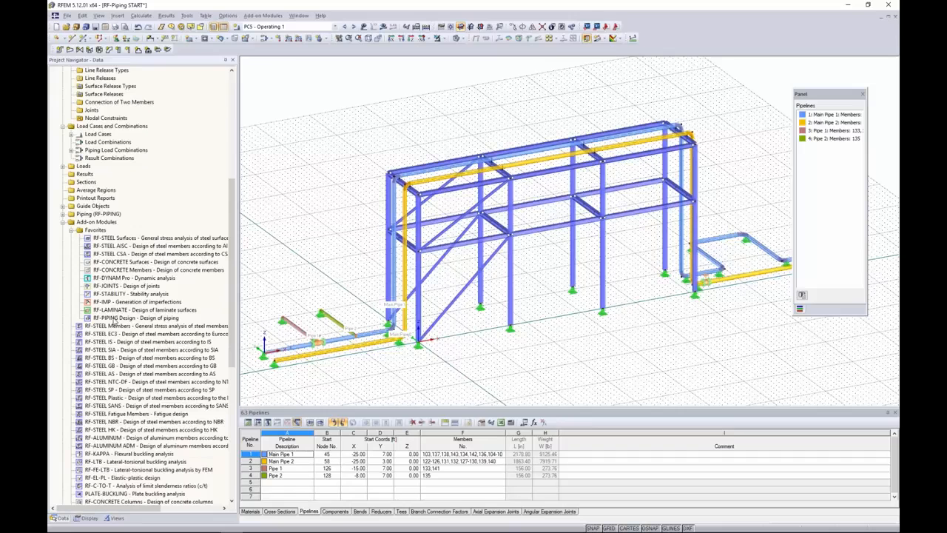
scroll(115, 319, down, 2)
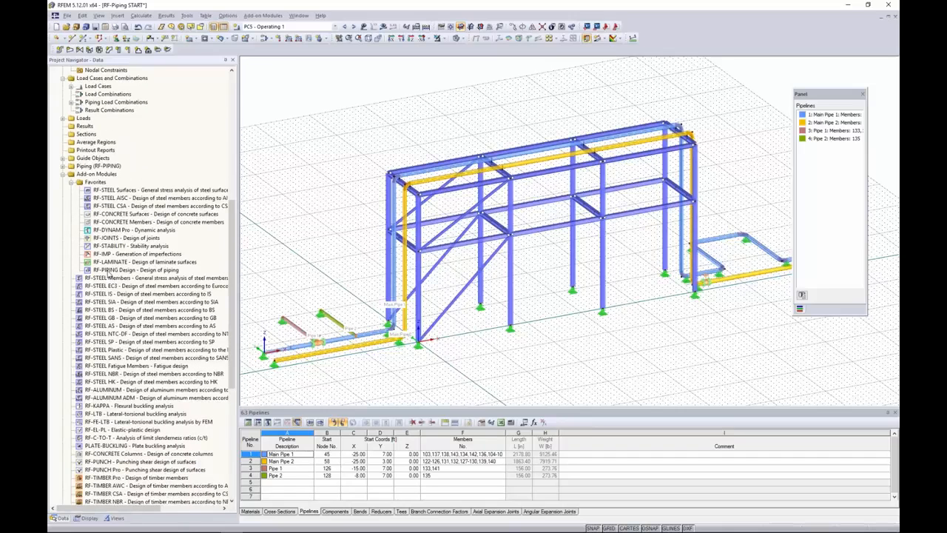
right_click(109, 270)
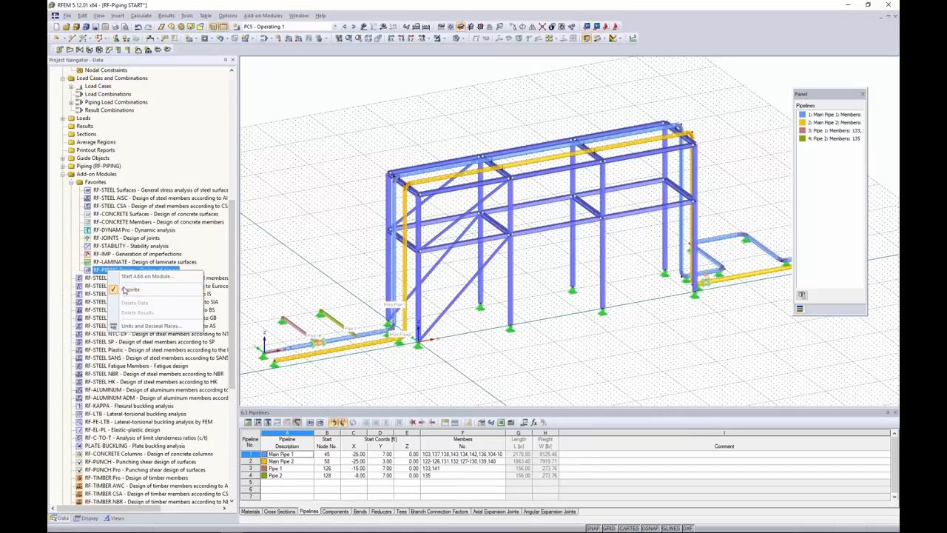
click(144, 276)
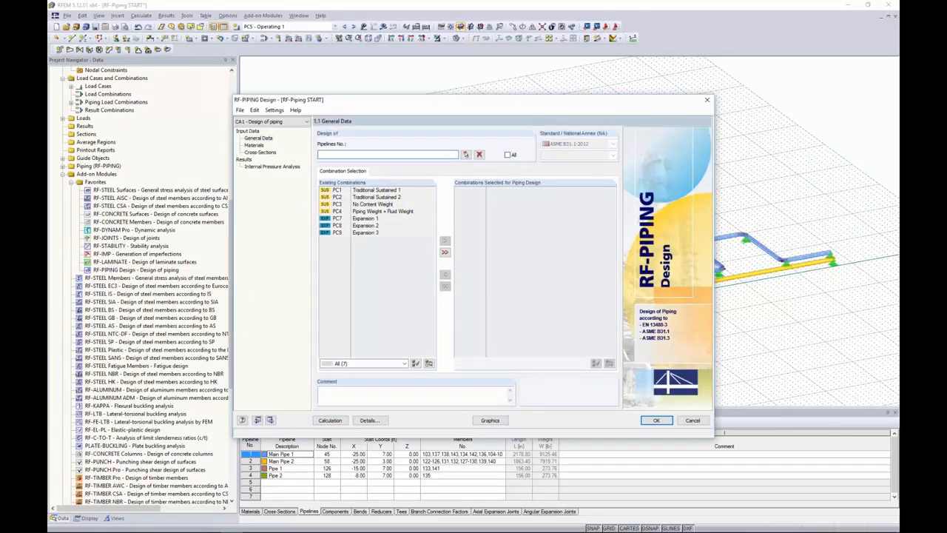
Step: Include all pipelines and all existing sustained and expansion combinations in design case CA1
drag(482, 107, 518, 97)
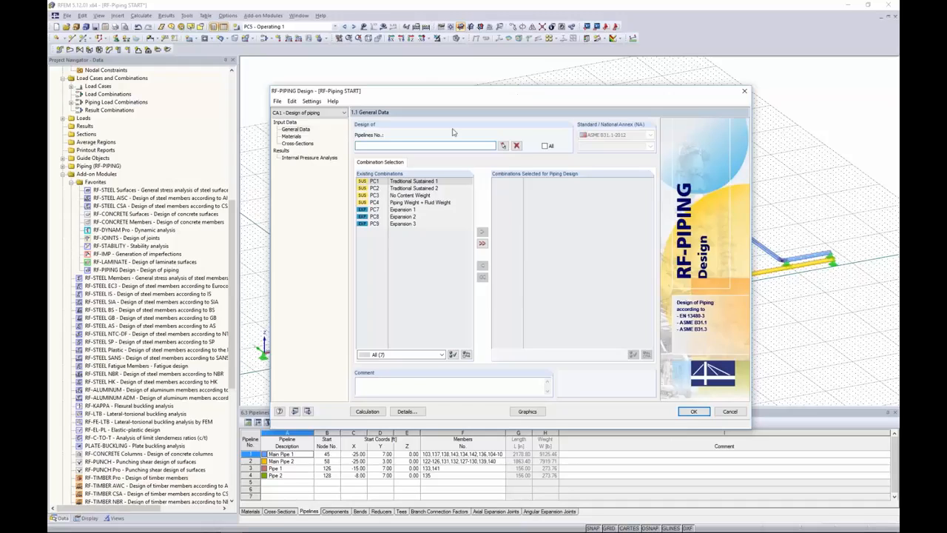
click(545, 147)
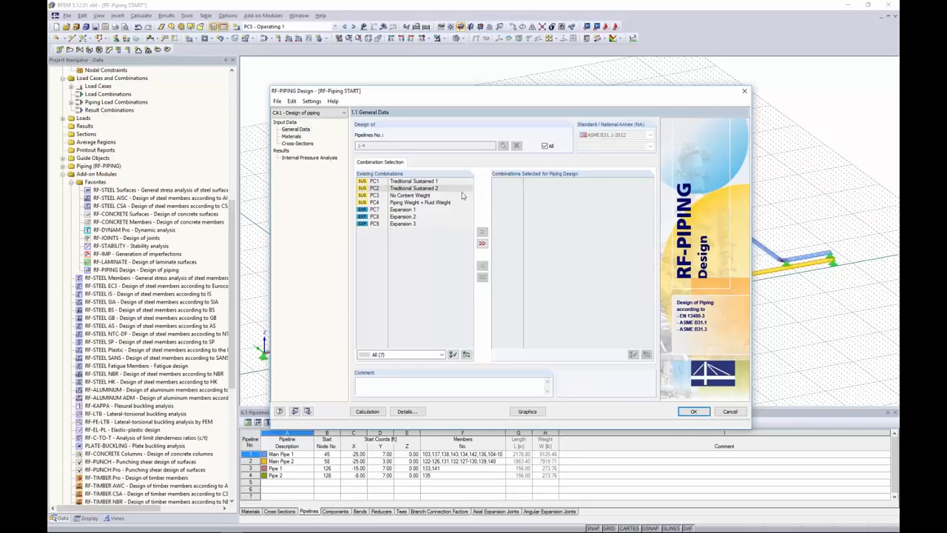
click(481, 243)
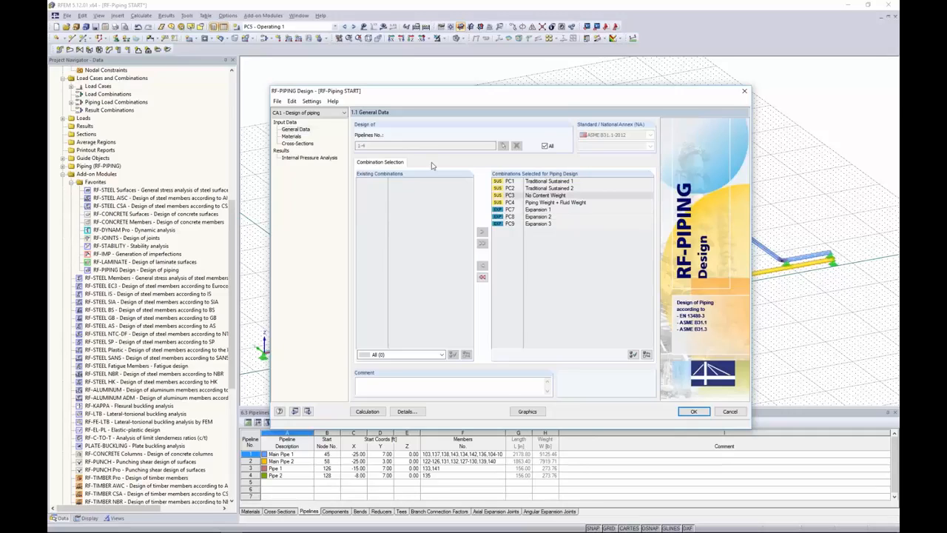
Step: Review the design case's material properties, NPS 8 cross-section properties and internal pressure analysis results
click(292, 137)
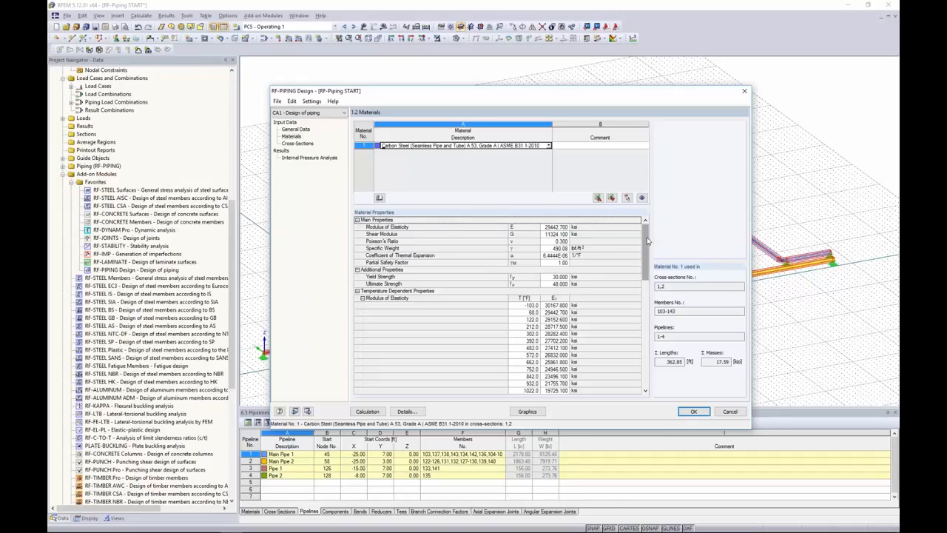
mouse_move(647, 241)
mouse_down()
mouse_move(642, 355)
mouse_move(642, 238)
mouse_up()
click(297, 143)
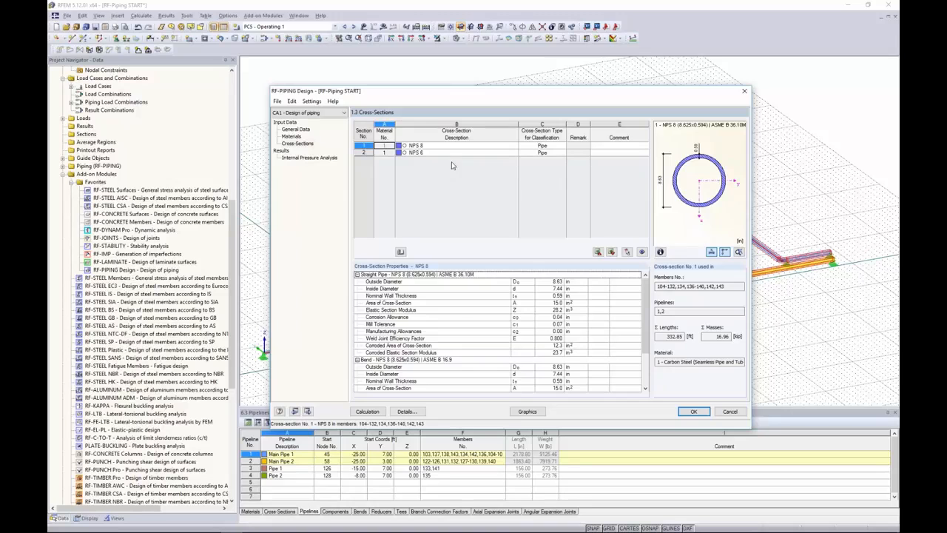
scroll(488, 326, down, 2)
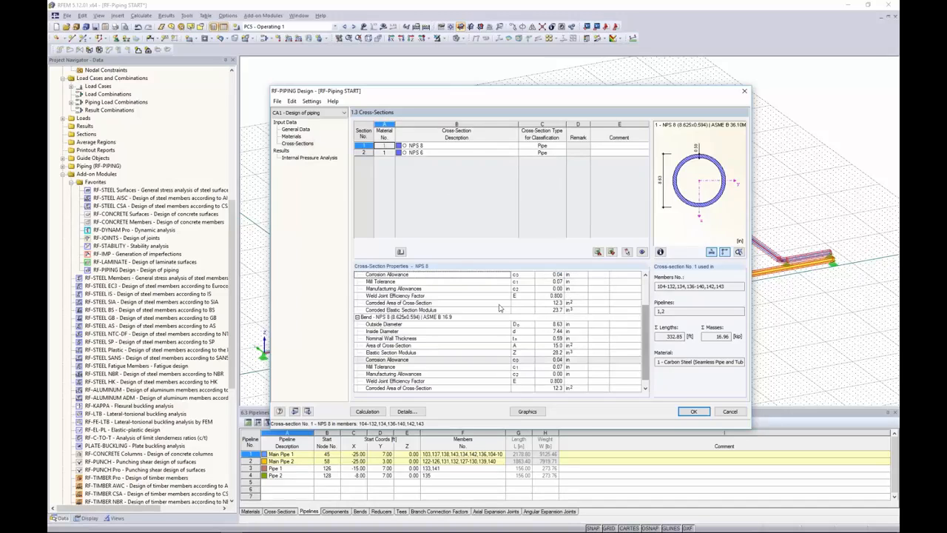
click(309, 158)
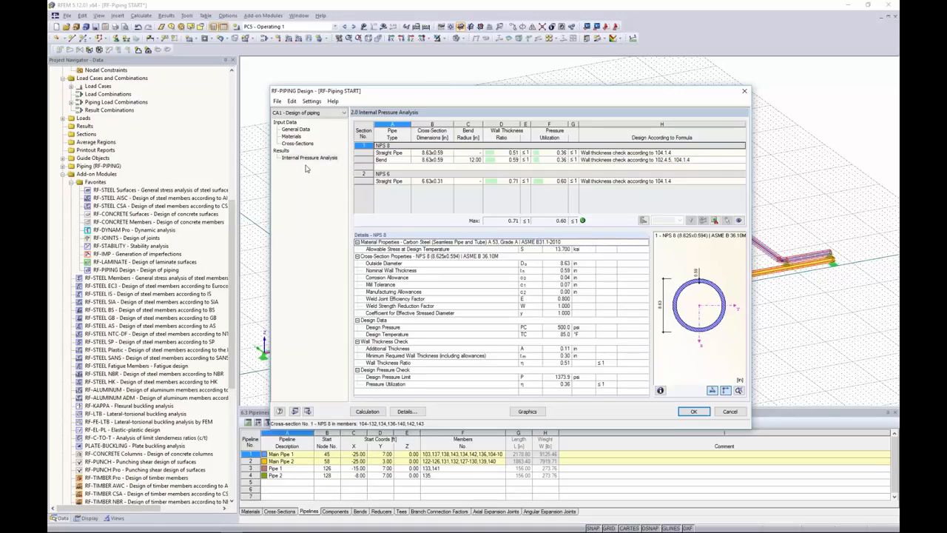
Step: Switch to the RF-Piping PowerPoint slide show and advance to the RF-PIPING Design internal pressure analysis slide
key(super+Tab)
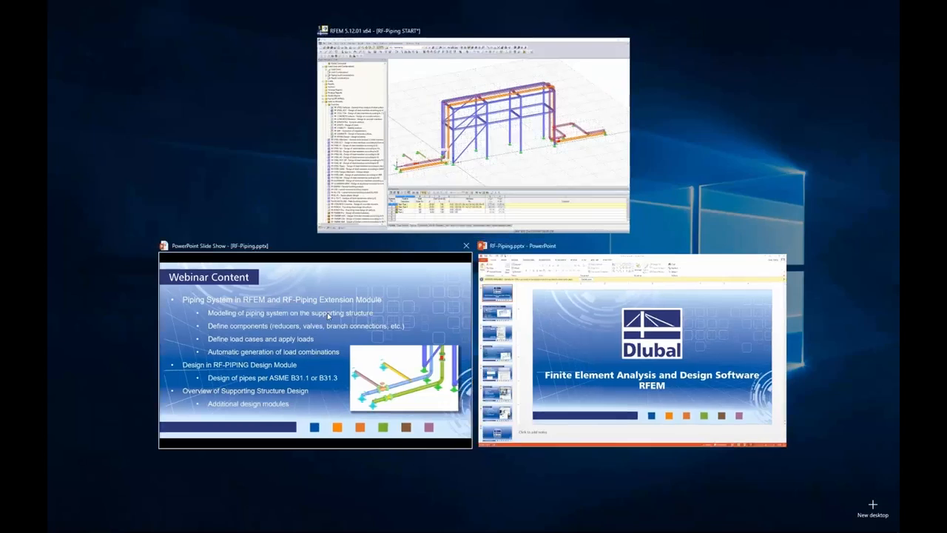
click(325, 323)
key(Right)
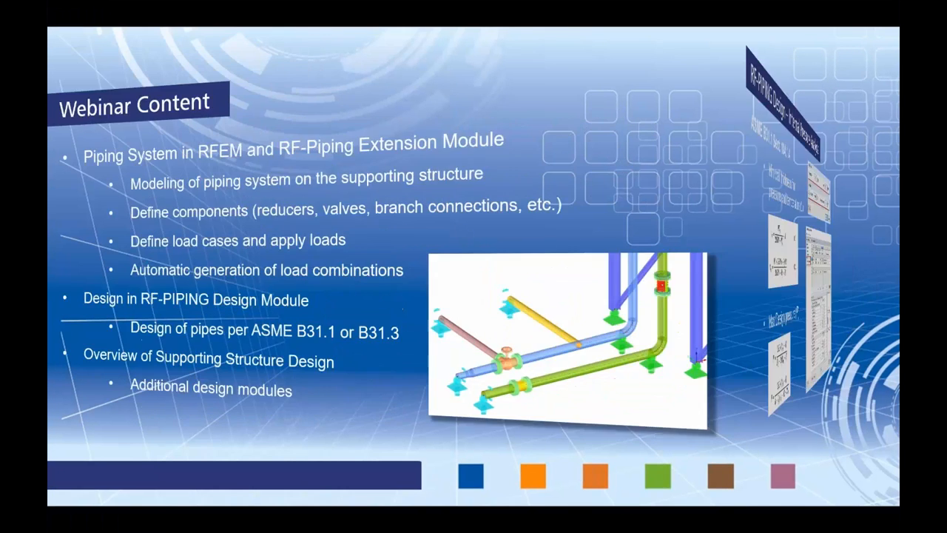
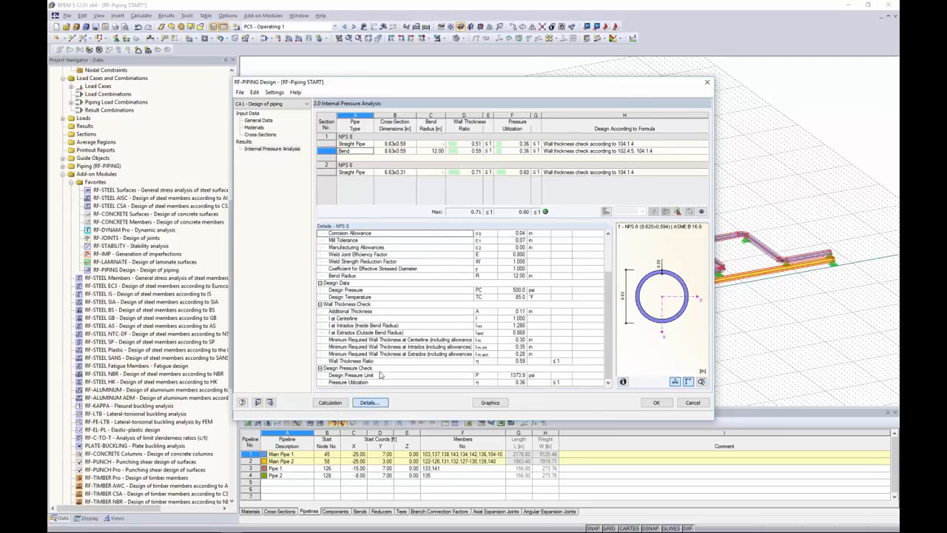
Step: Set the occasional load factor k to 1.15 in the ASME B31.1-2012 design details, keeping the hoop stress based on the inner diameter
click(369, 402)
drag(448, 105, 448, 88)
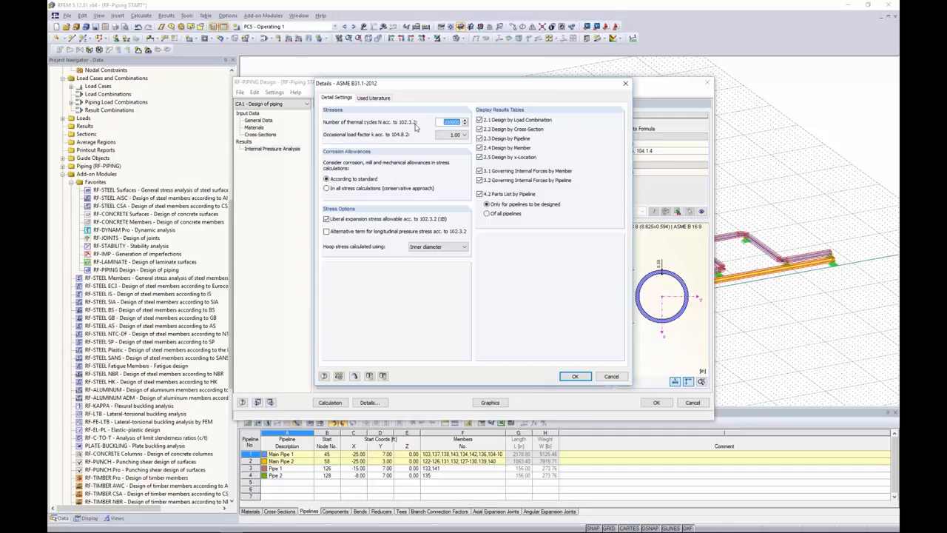
click(442, 122)
click(455, 134)
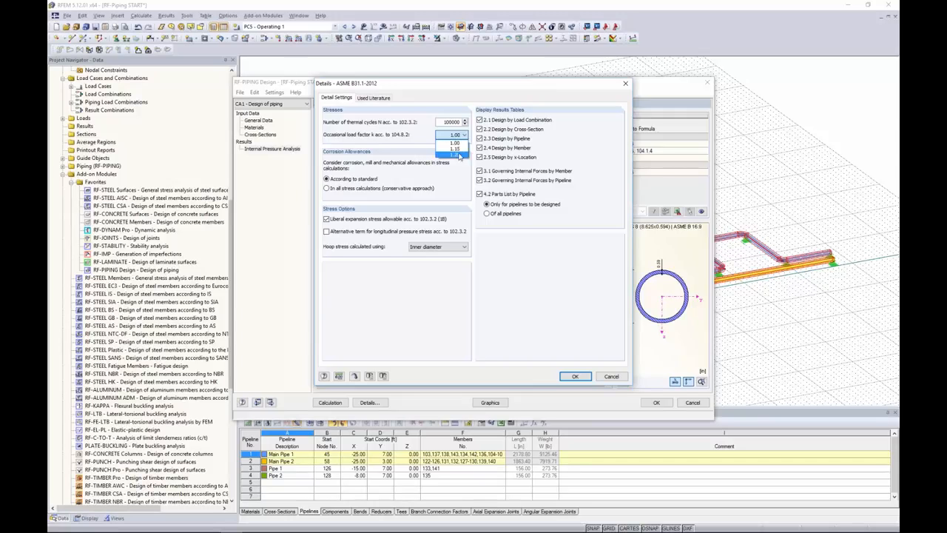
click(458, 148)
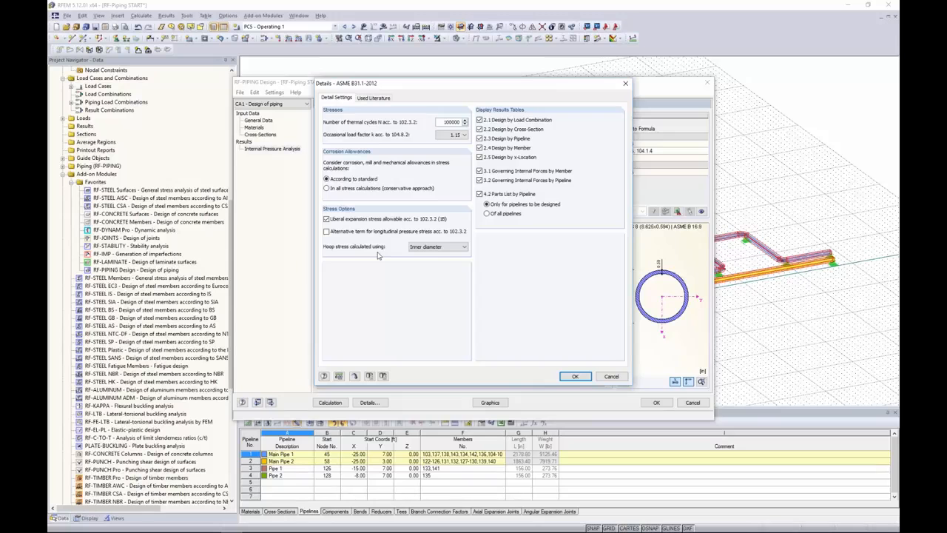
click(438, 247)
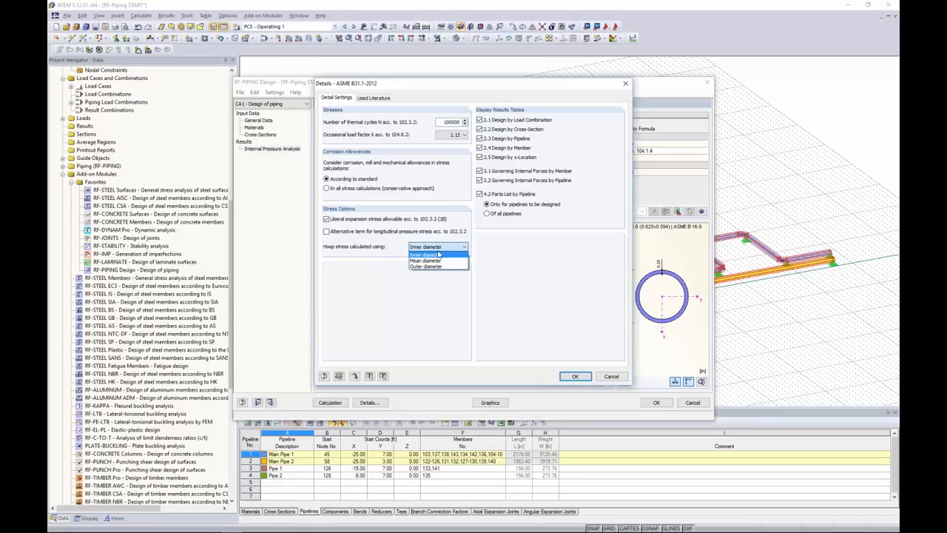
click(448, 278)
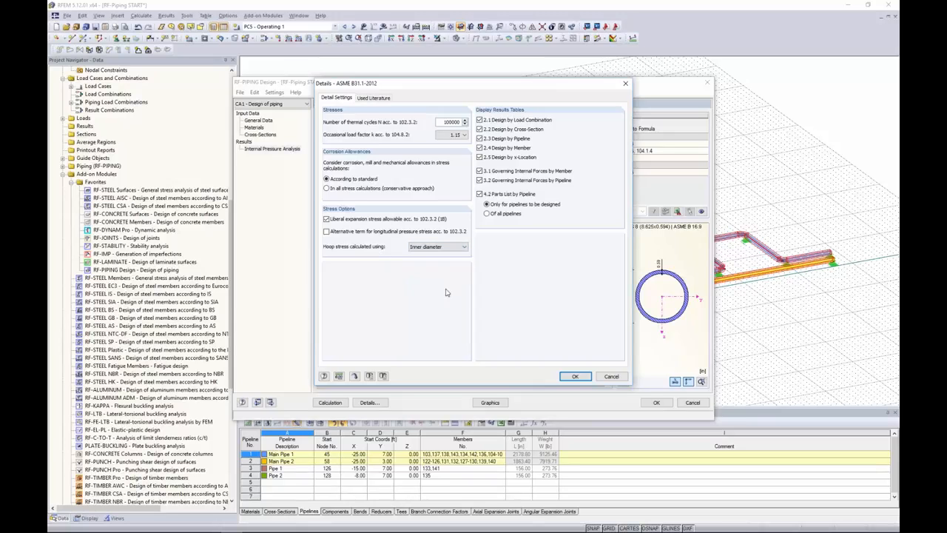
click(575, 376)
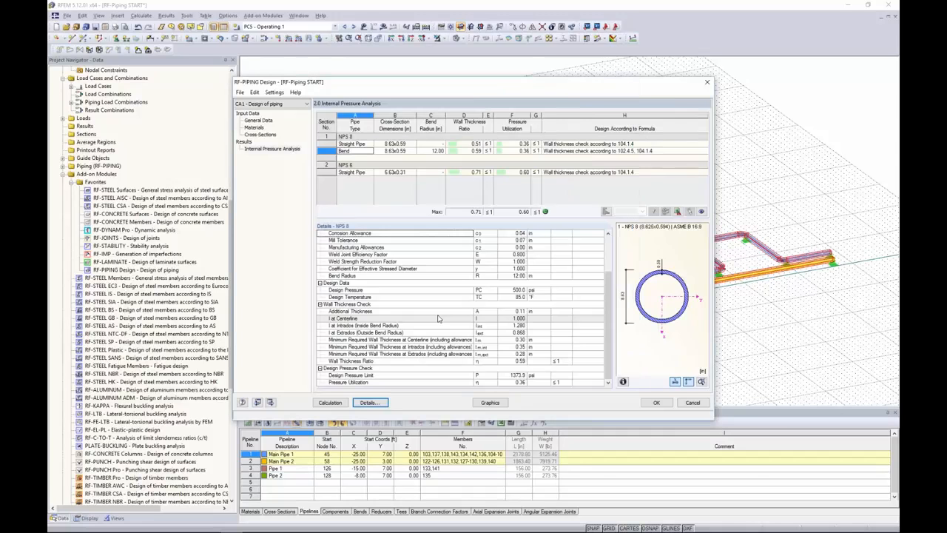
Step: Run the piping design calculation for design case CA1
drag(537, 86, 566, 102)
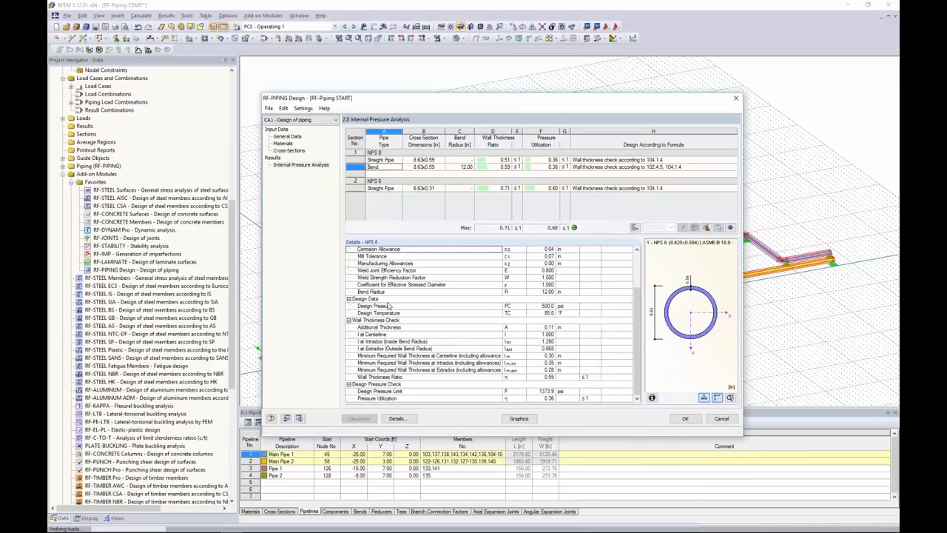
click(359, 418)
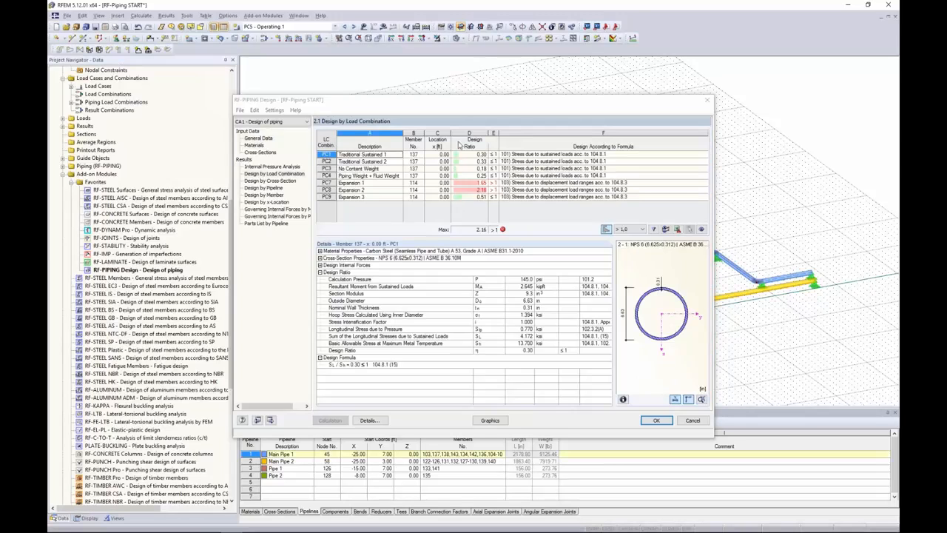
drag(465, 104, 493, 126)
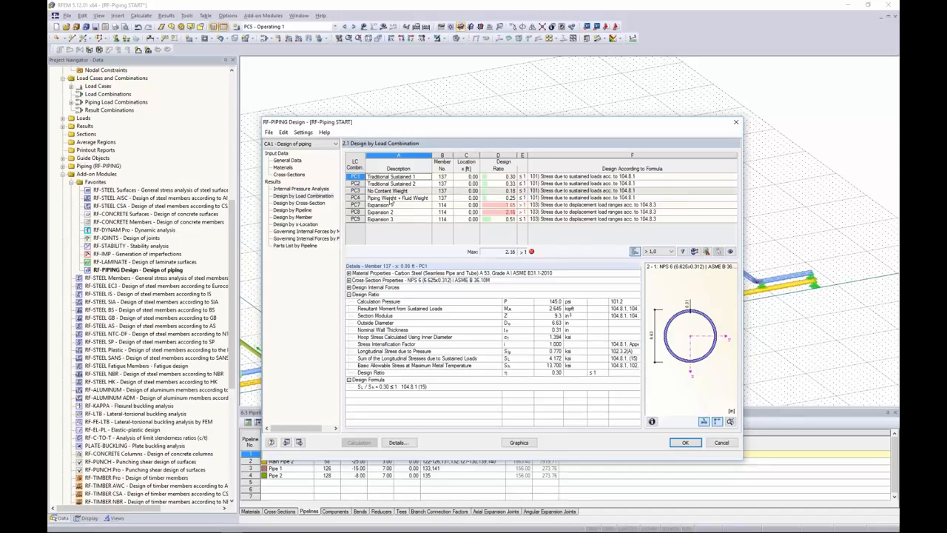
Step: Review the CA1 design ratios by cross-section, pipeline, member and x-location
click(305, 203)
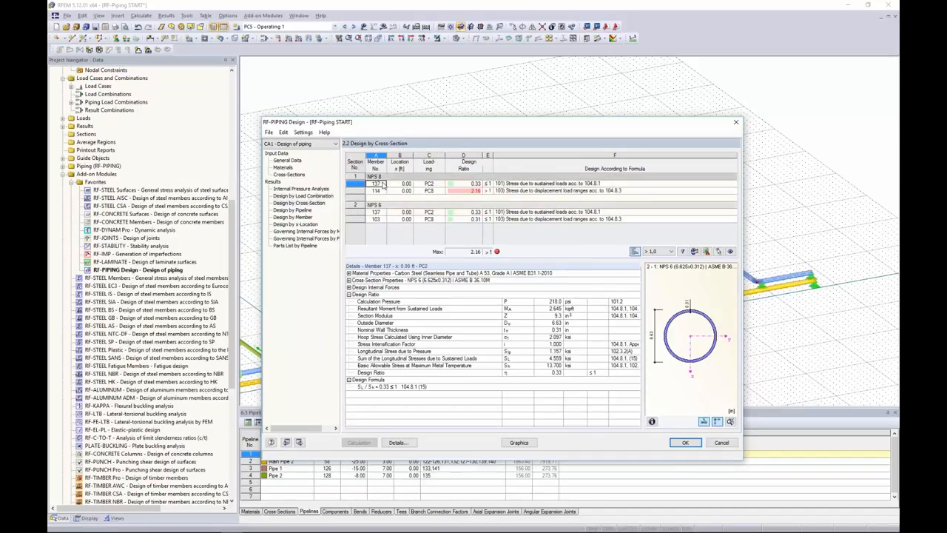
click(303, 211)
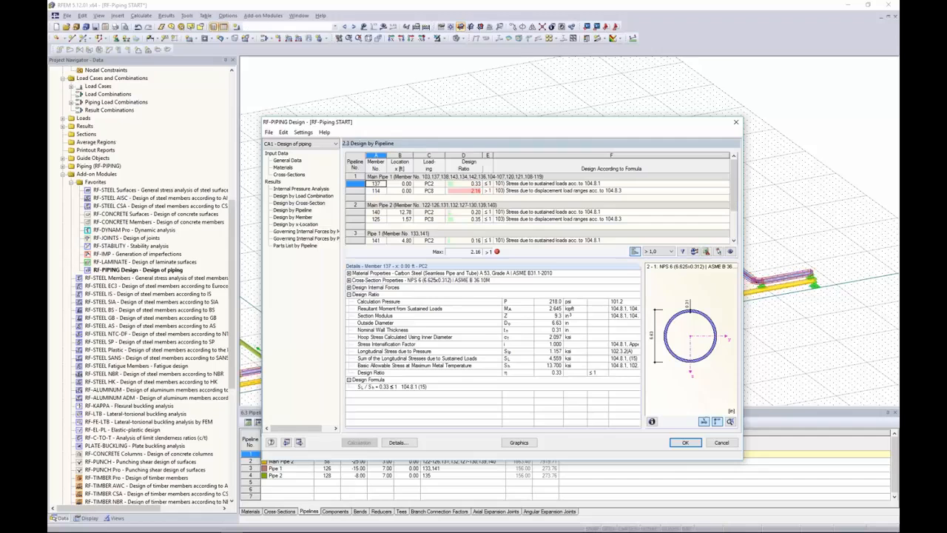
scroll(735, 174, down, 3)
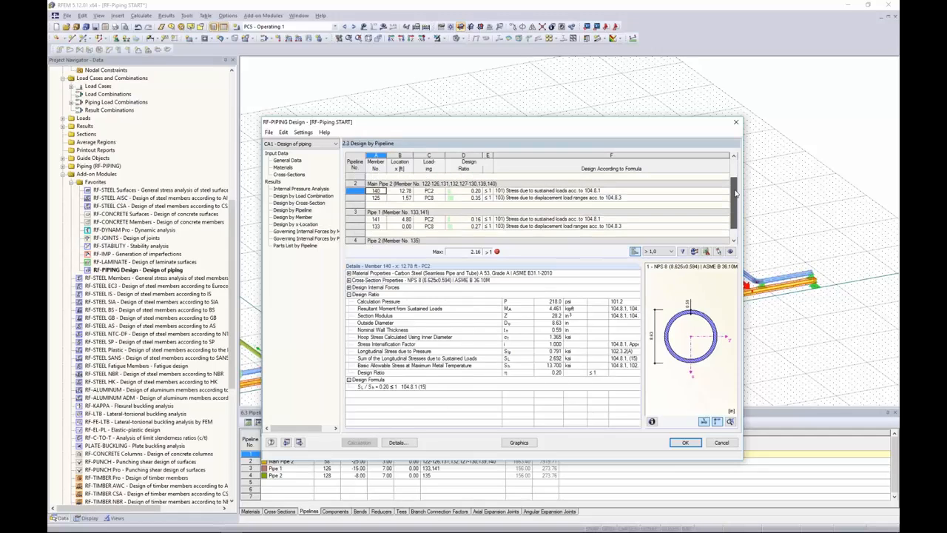
click(293, 216)
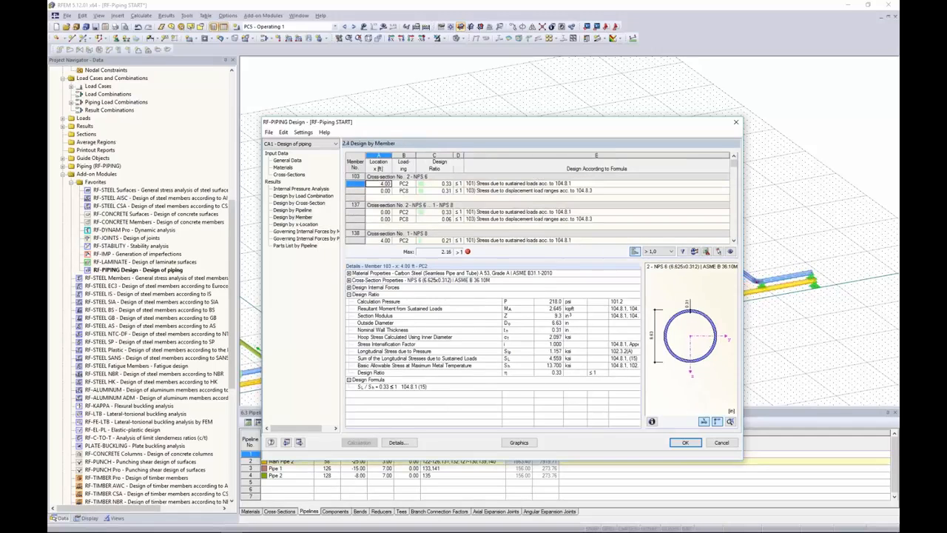
scroll(537, 208, down, 5)
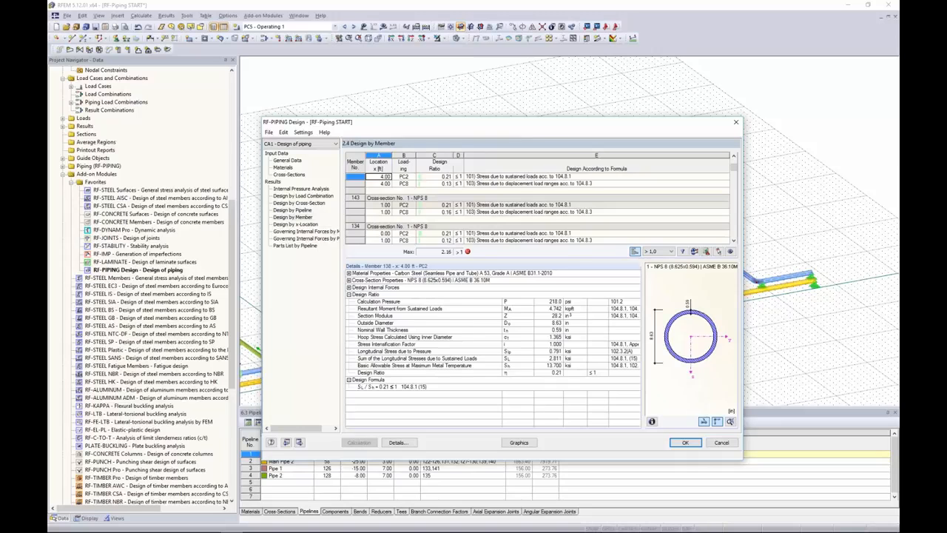
click(296, 224)
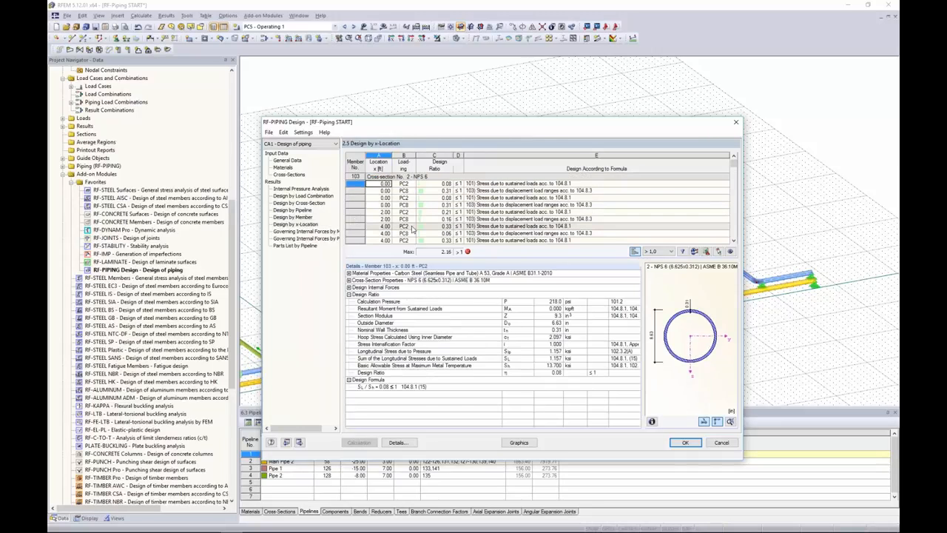
scroll(537, 208, down, 3)
scroll(537, 207, up, 3)
scroll(537, 208, down, 5)
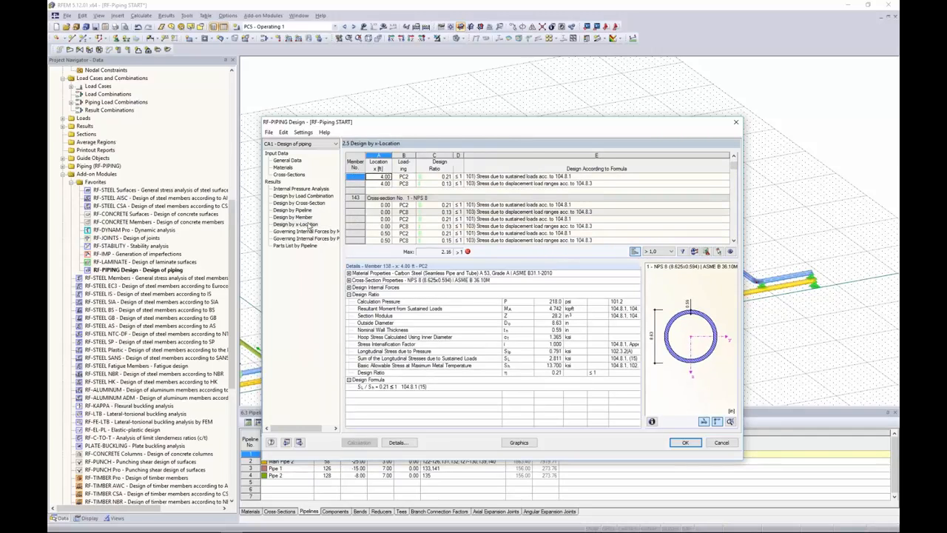
Step: Examine the by-member design results alongside the model, locating members 106 to 112 of Main Pipe 1 on the steel frame
click(305, 218)
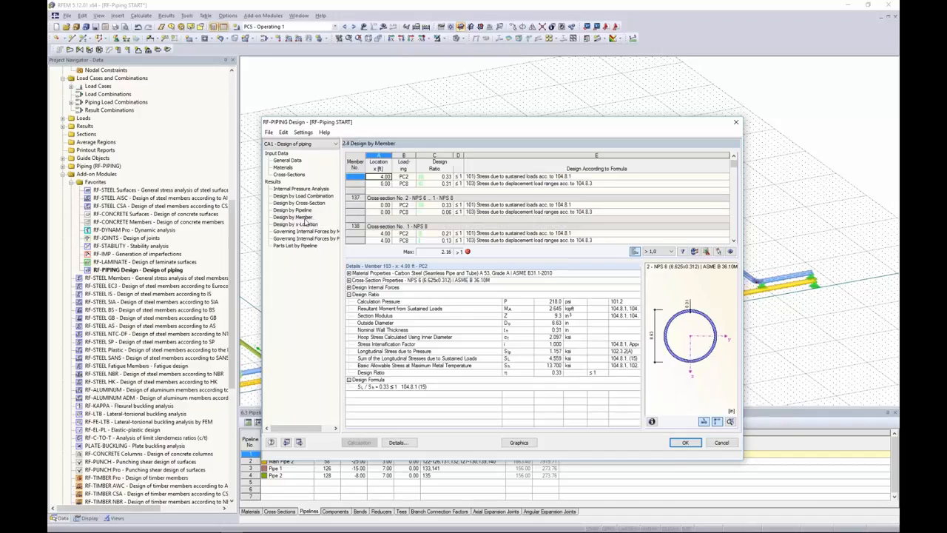
drag(434, 126, 560, 252)
click(600, 322)
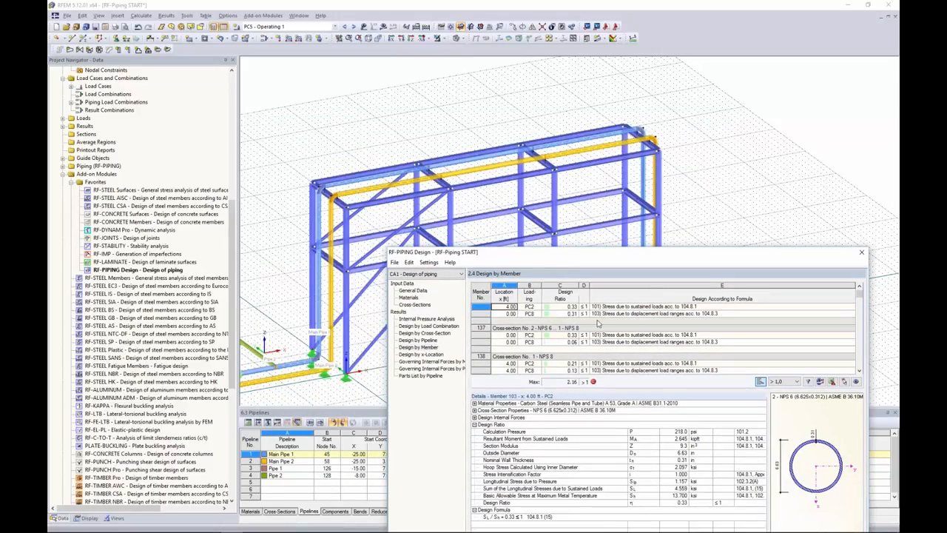
scroll(600, 323, down, 15)
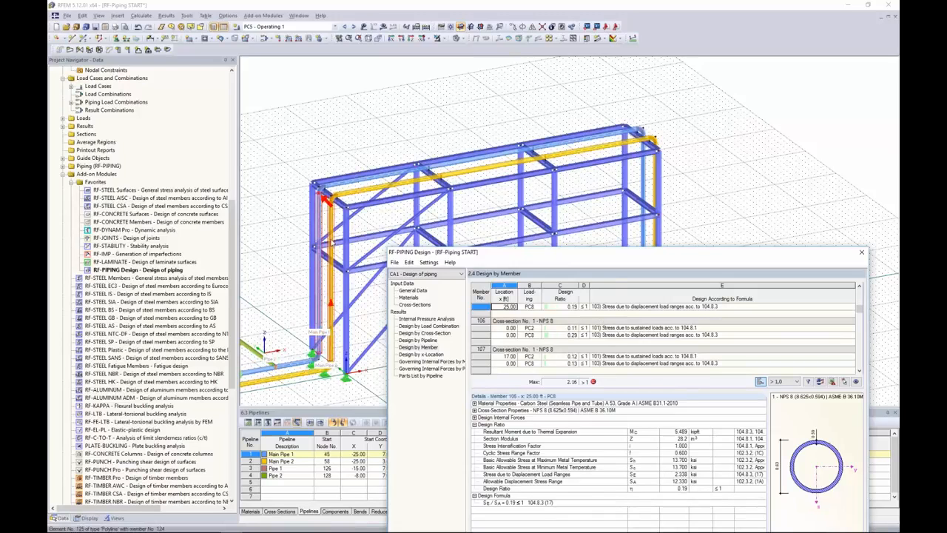
click(435, 173)
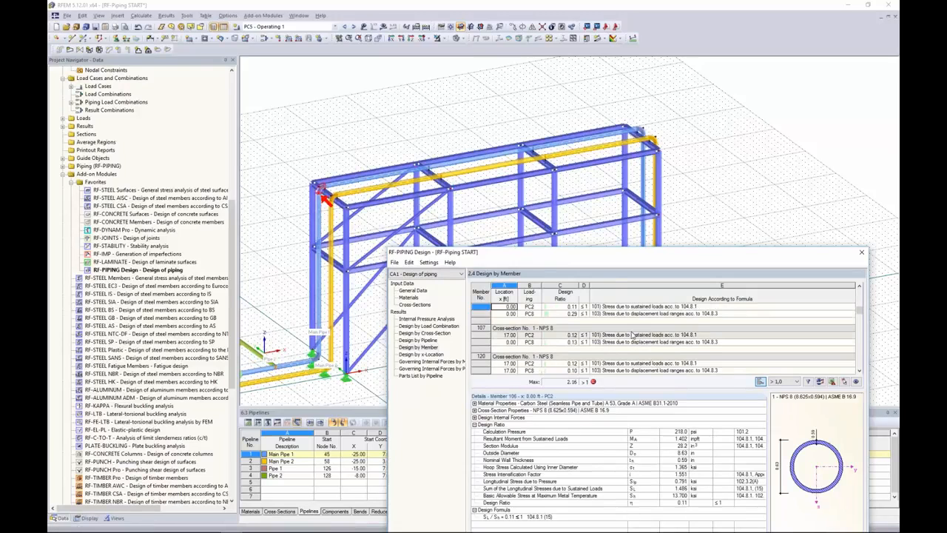
click(636, 138)
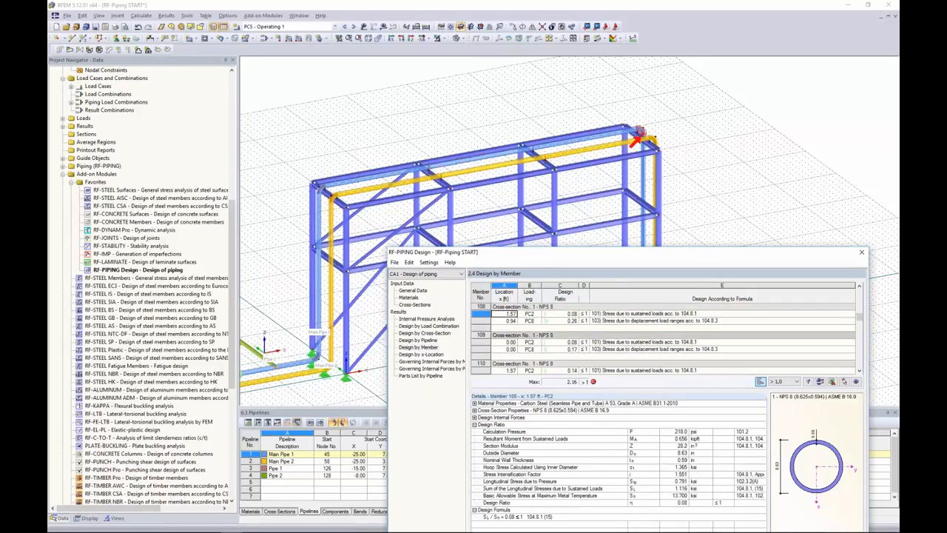
scroll(629, 332, down, 1)
click(629, 329)
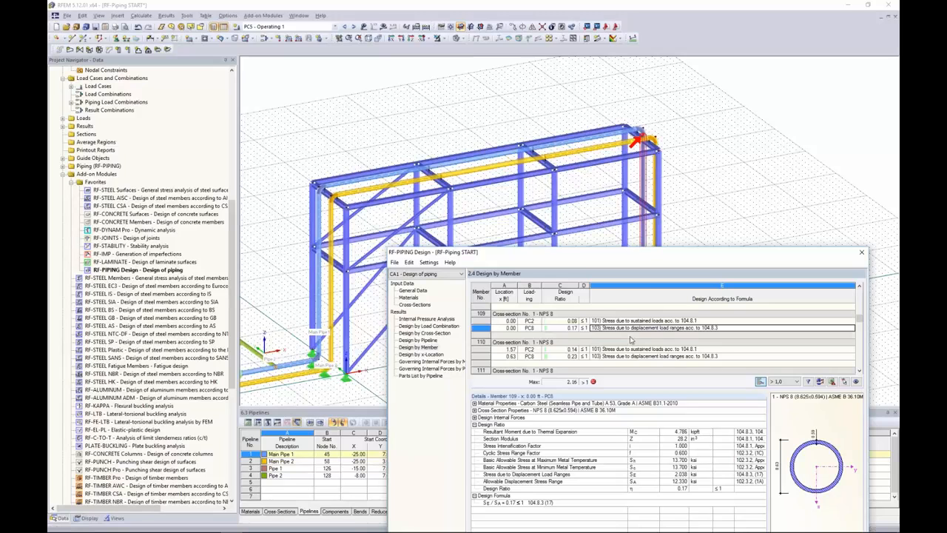
scroll(630, 339, down, 3)
drag(643, 256, 619, 365)
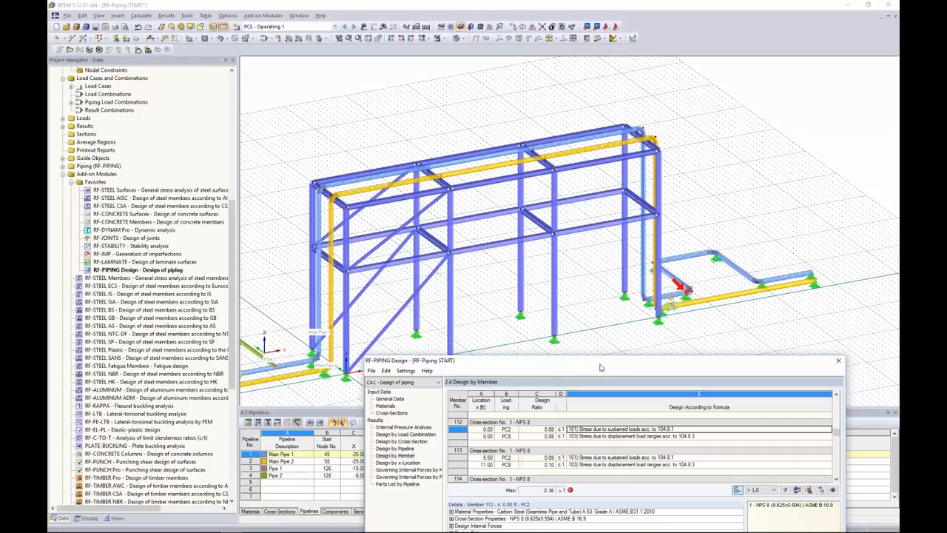
drag(611, 362, 565, 113)
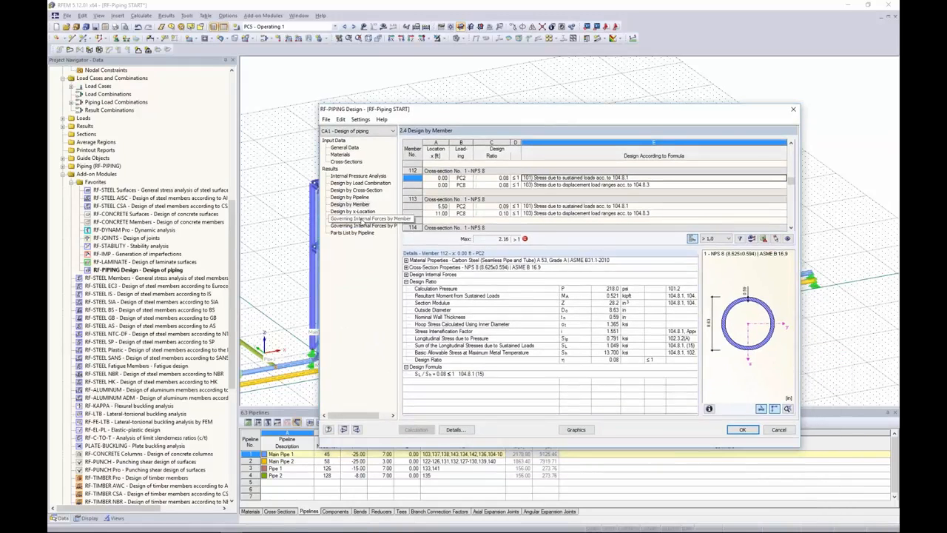
Step: Review the parts list by pipeline and the design ratios by pipeline and by load combination
click(353, 232)
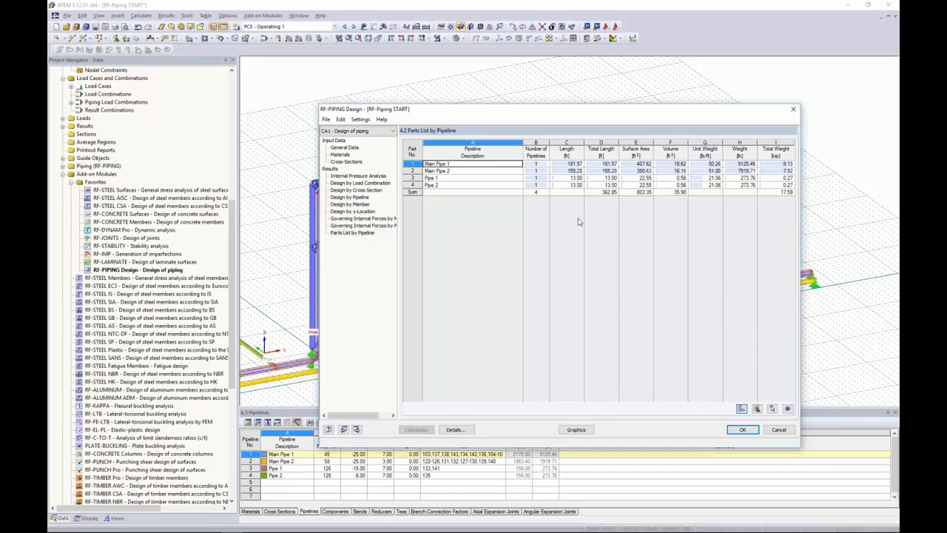
click(361, 198)
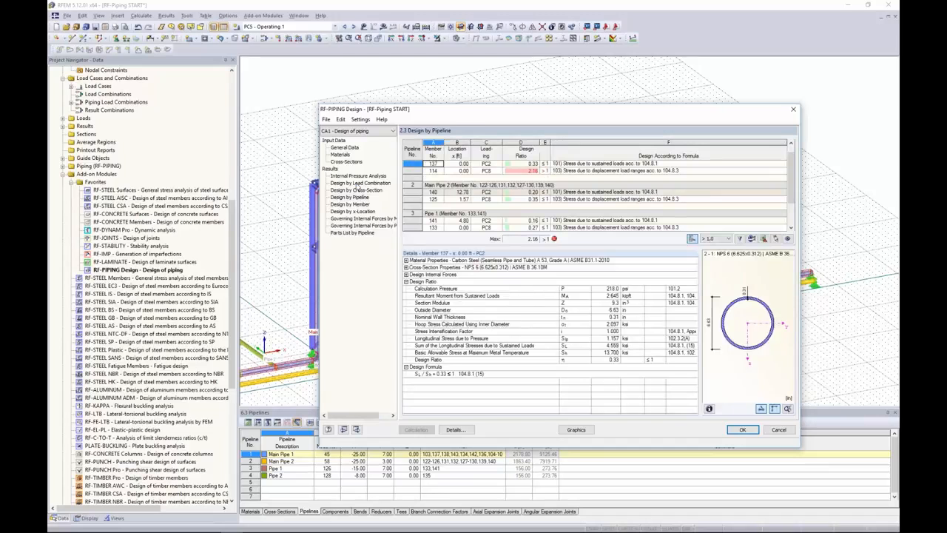
click(360, 184)
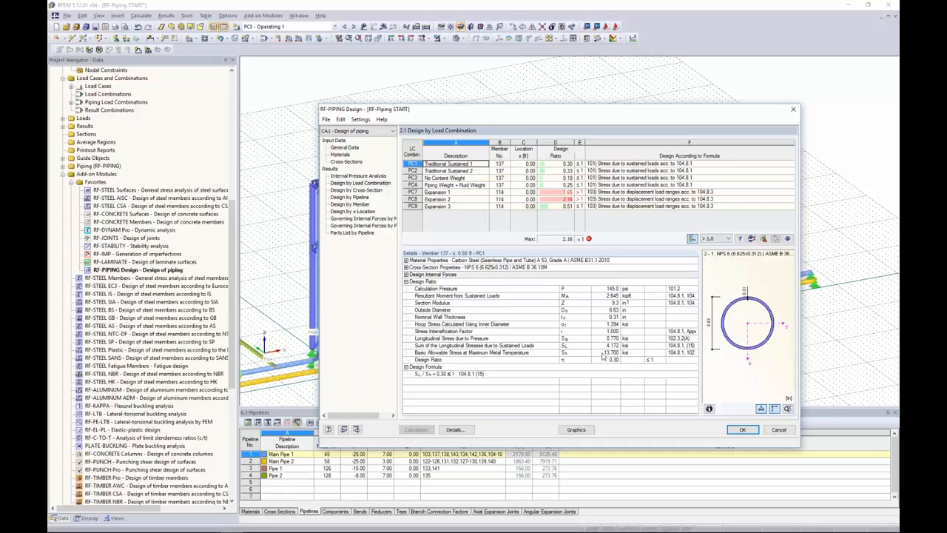
Step: Display the CA1 design ratios graphically on the piping model, keeping RF-PIPING Design CA1 as the current case
click(576, 430)
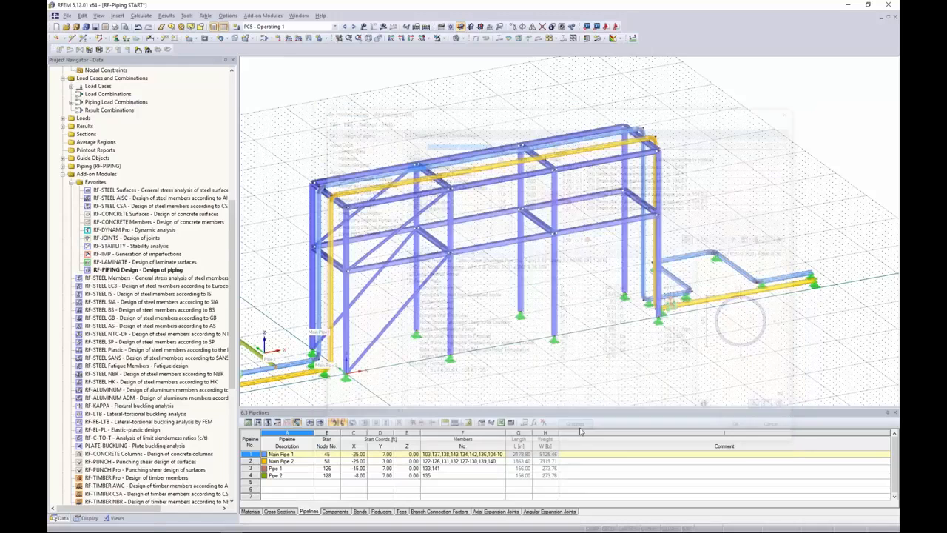
middle_drag(608, 303, 573, 245)
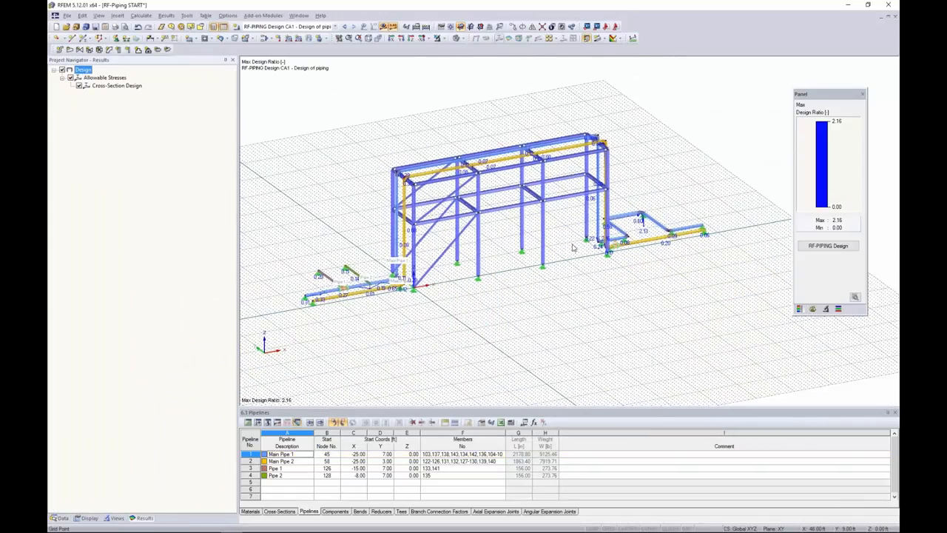
scroll(574, 246, up, 1)
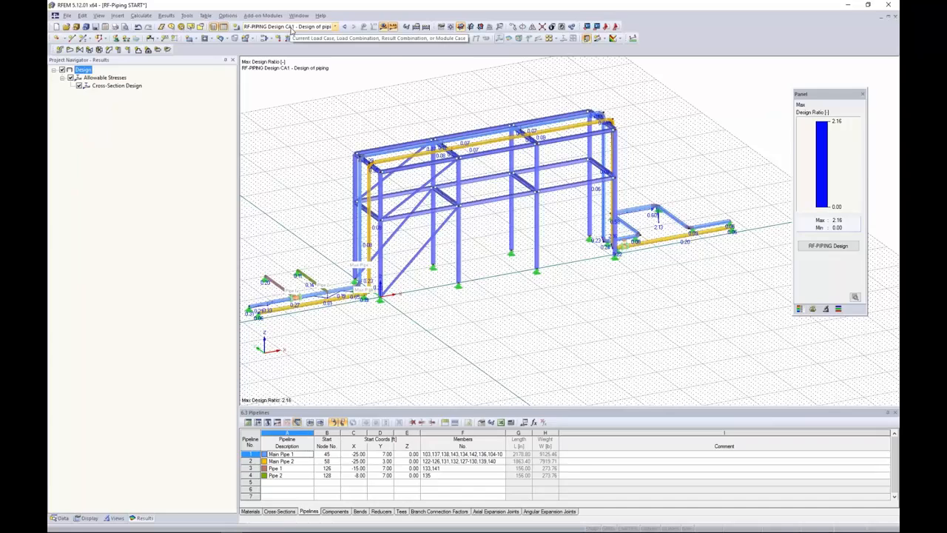
click(335, 26)
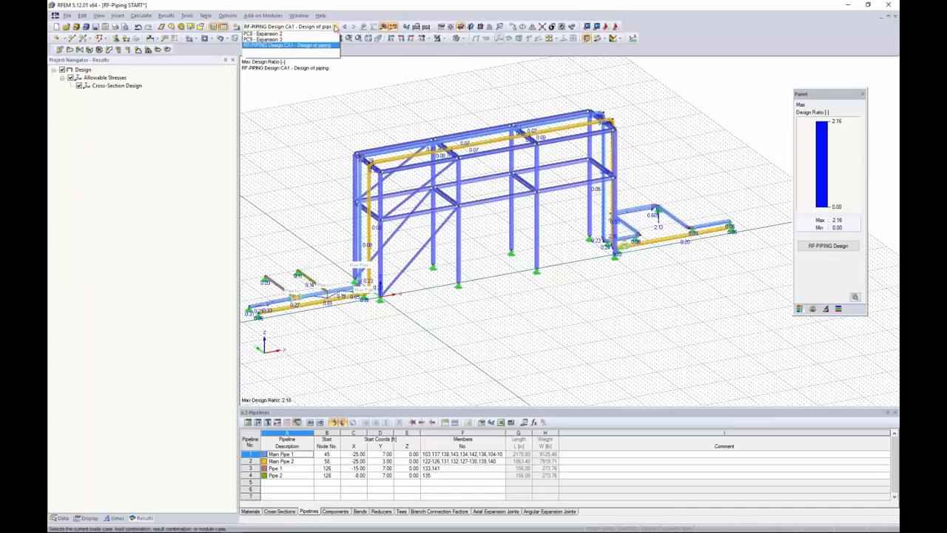
click(286, 121)
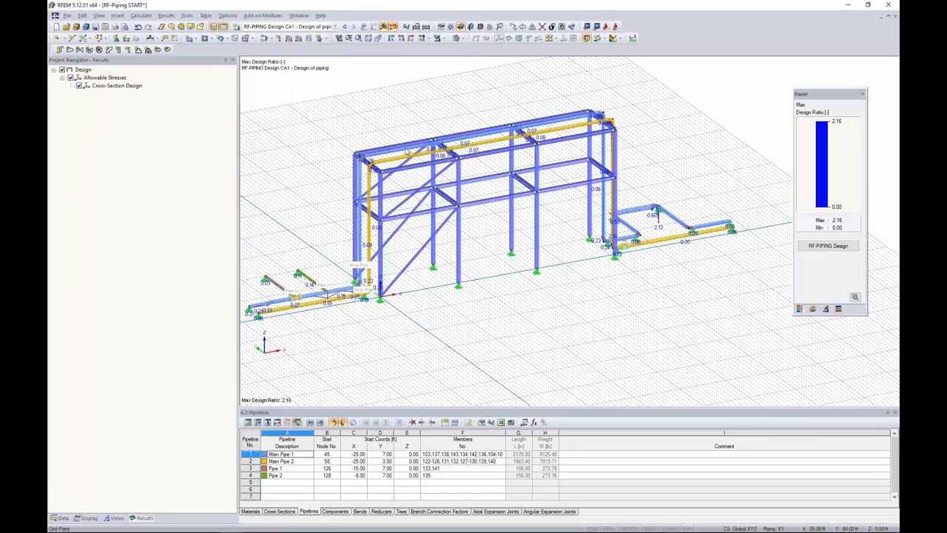
Step: Set the member results display to Cross-Sections so the design ratios appear as a colour scale on the pipes
middle_drag(427, 130, 471, 121)
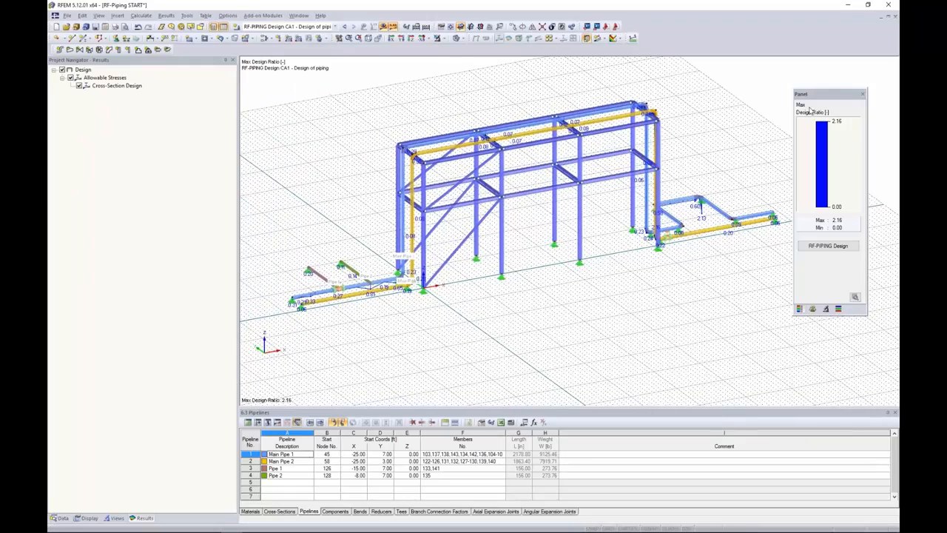
drag(822, 99, 828, 90)
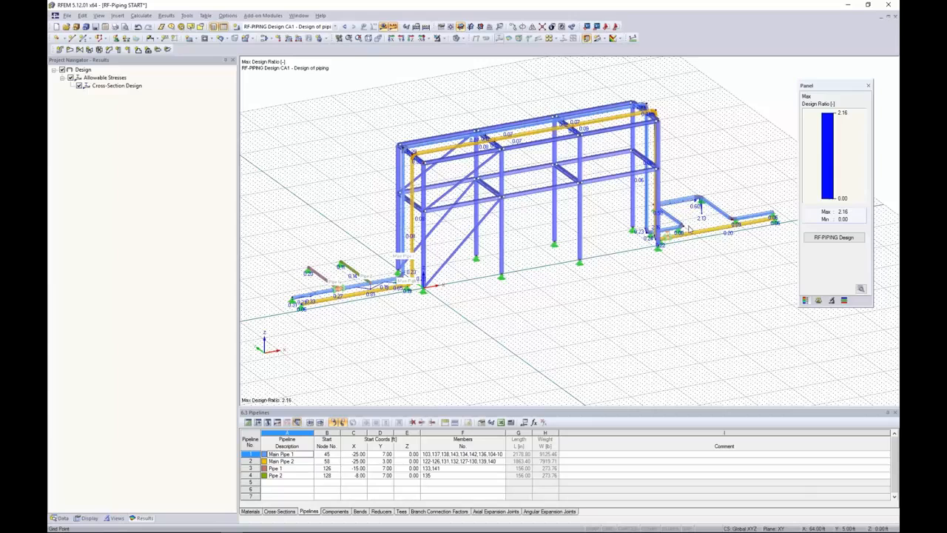
click(89, 517)
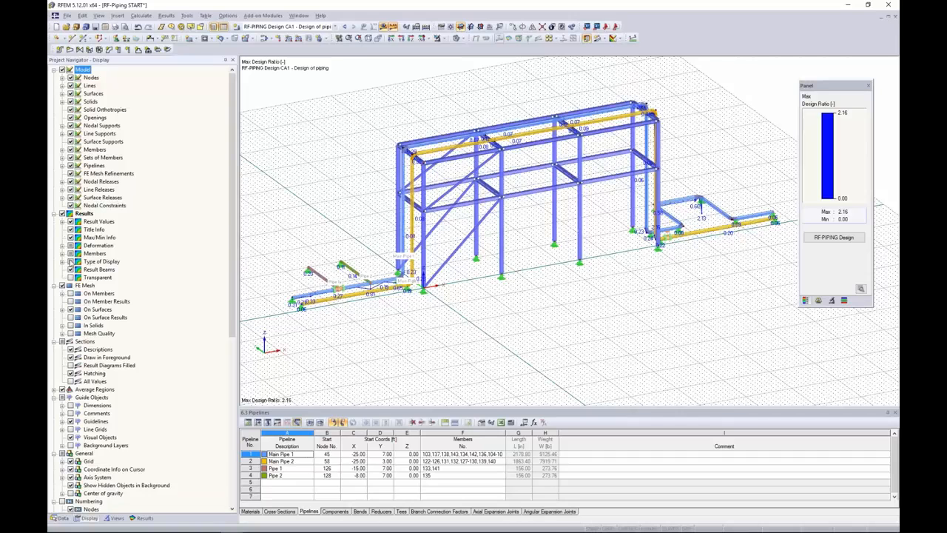
click(62, 254)
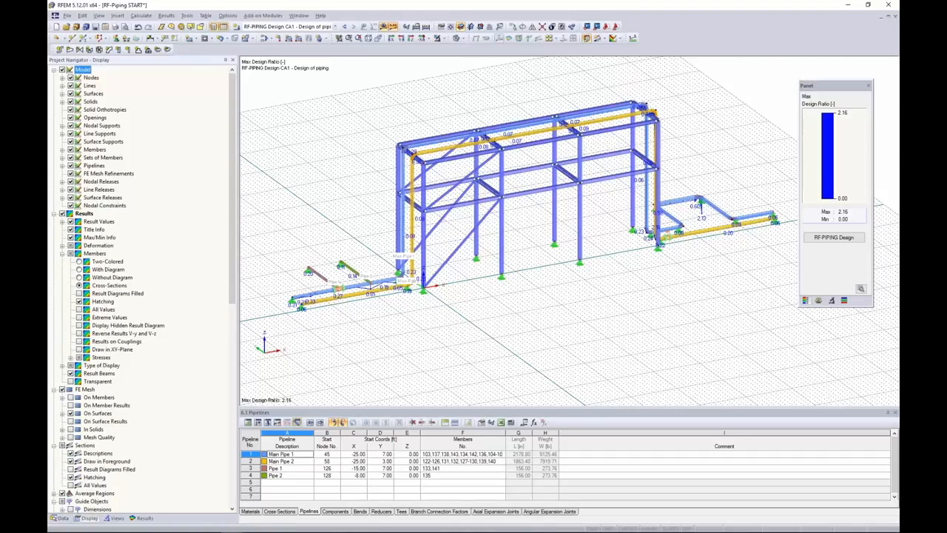
click(79, 285)
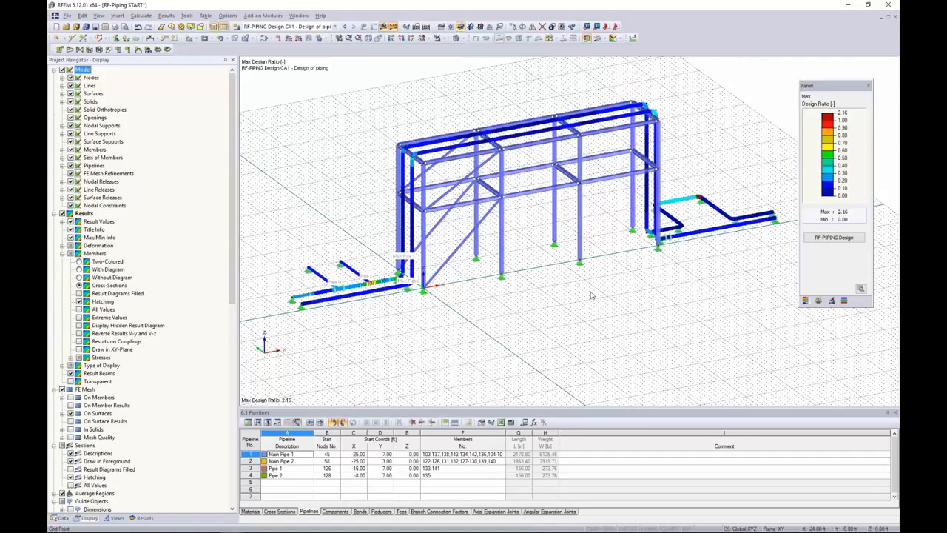
Step: Examine the coloured design ratios along the ground-level pipe runs and at the bends of the Main Pipe 1 expansion loop
ctrl+middle_drag(616, 277, 628, 275)
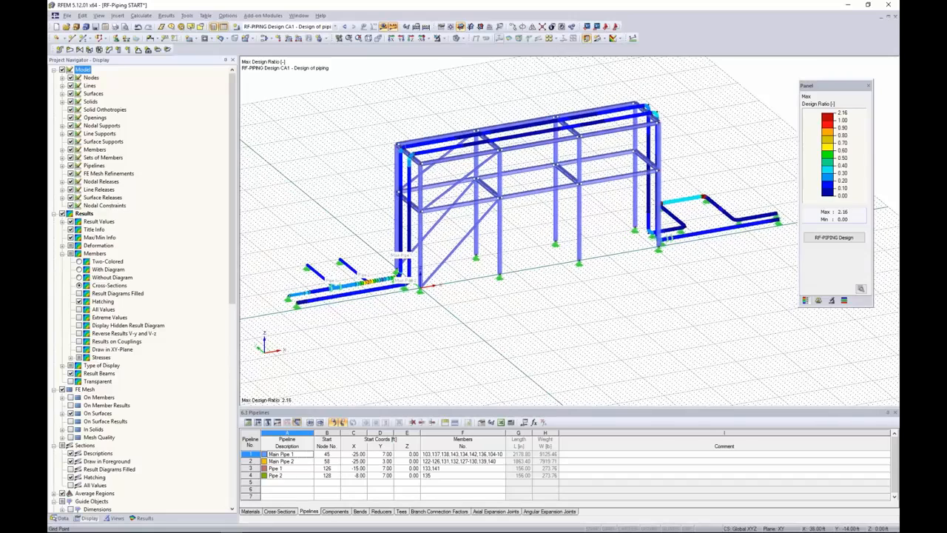
scroll(320, 306, up, 4)
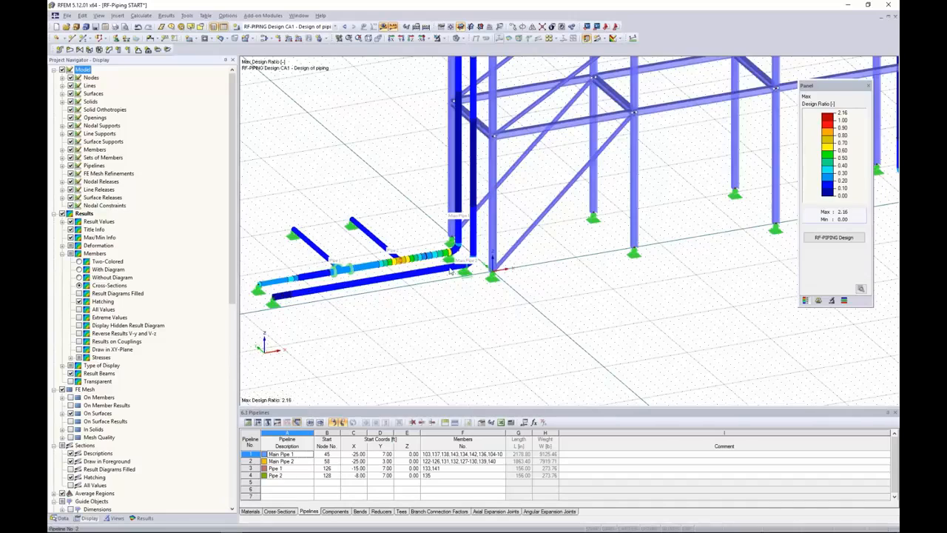
ctrl+middle_drag(469, 194, 618, 262)
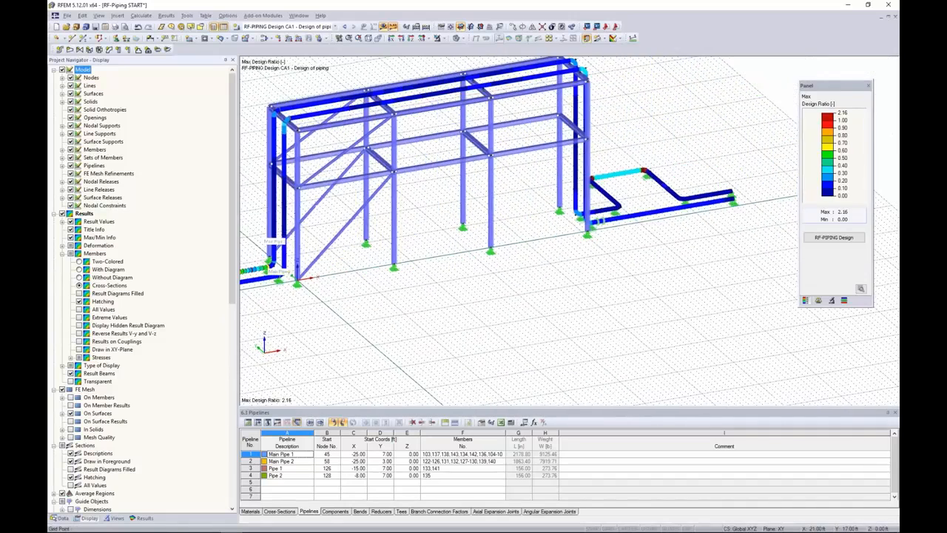
scroll(619, 264, up, 5)
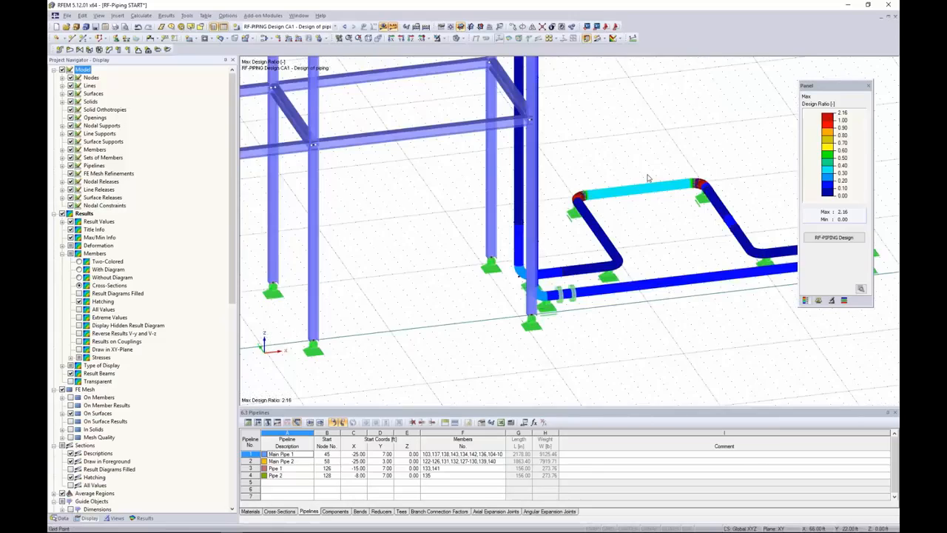
middle_drag(672, 211, 579, 222)
scroll(579, 222, up, 2)
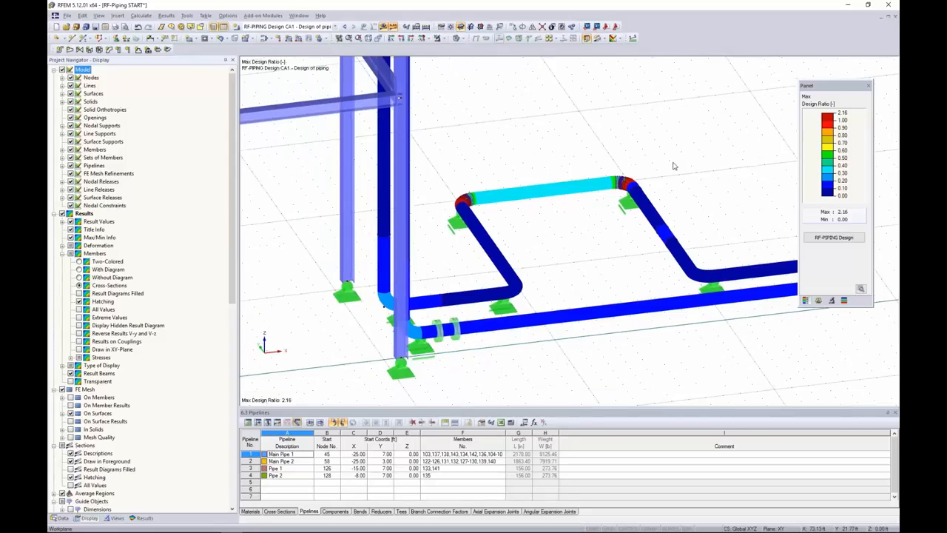
scroll(676, 175, down, 1)
ctrl+middle_drag(676, 174, 575, 181)
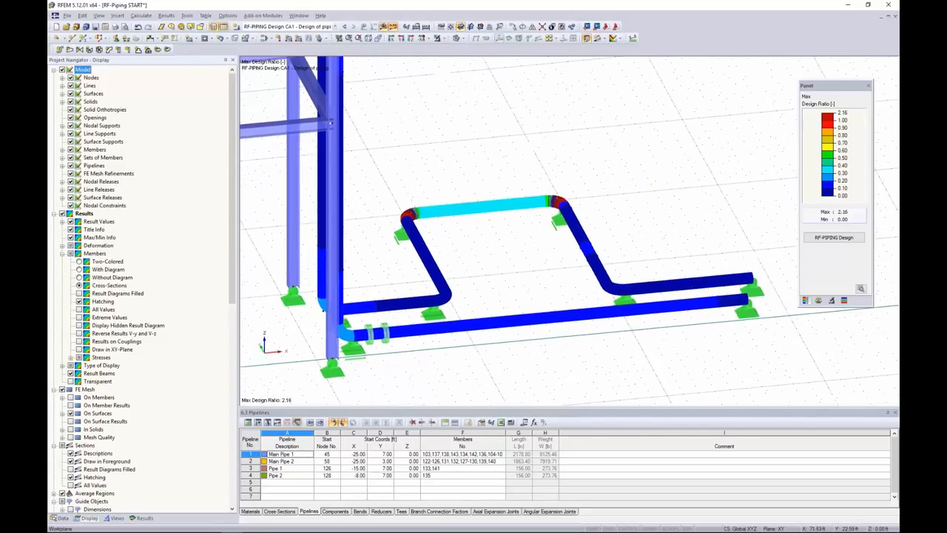
Step: Define an axial expansion joint on member 115 of the expansion loop, 12 in from the member start and 12 in long
click(157, 50)
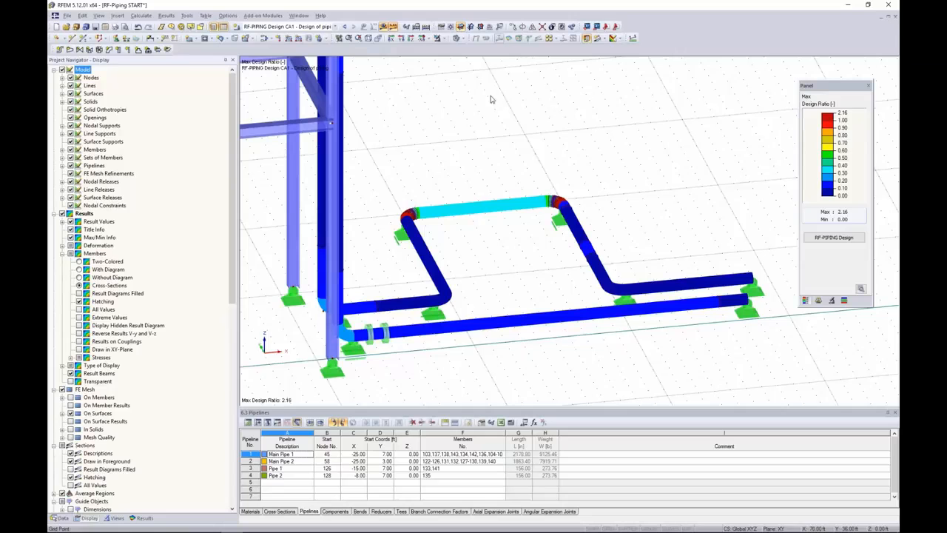
click(156, 50)
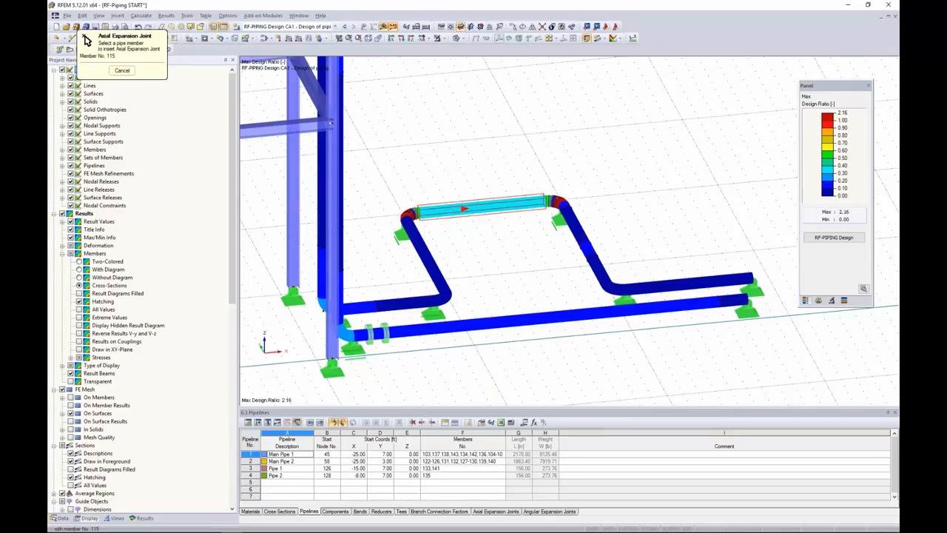
click(464, 208)
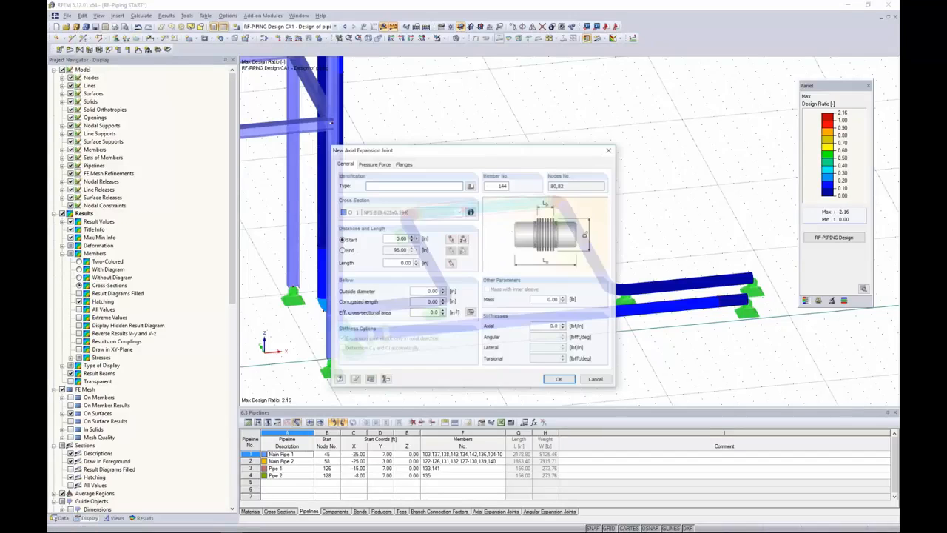
drag(442, 150, 227, 152)
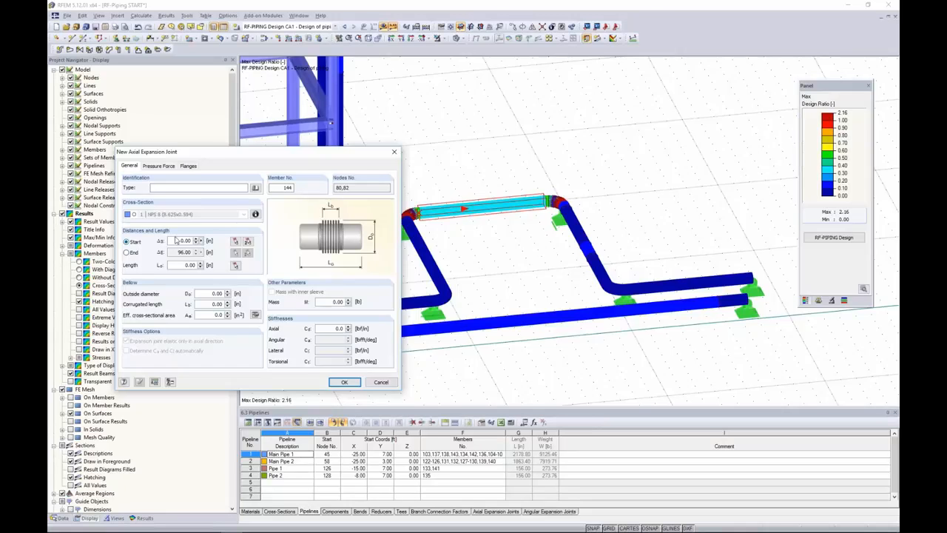
double_click(182, 240)
text(12)
drag(259, 153, 278, 147)
double_click(210, 258)
text(12)
Step: Set the bellow's outside diameter to 10 in and its corrugated length to 10 in
double_click(236, 286)
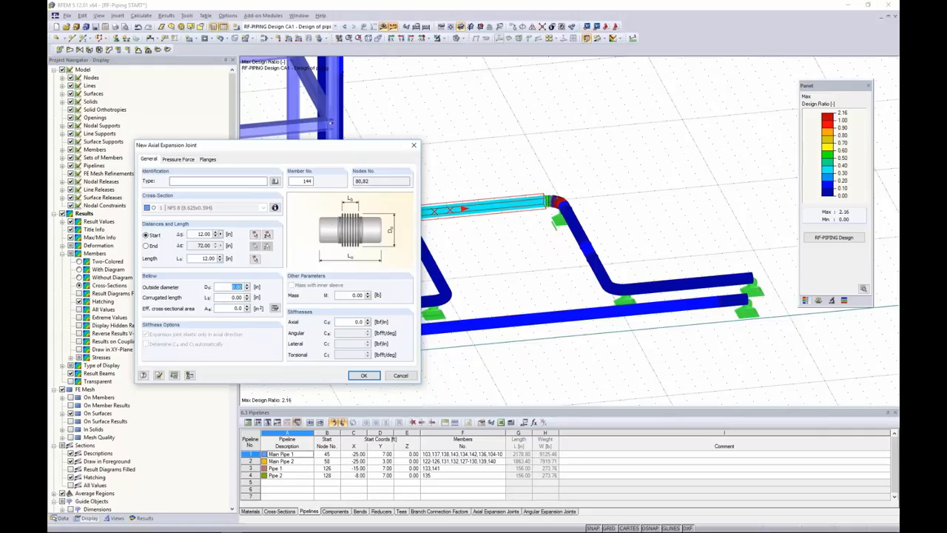
text(10)
double_click(229, 297)
text(10)
Step: Calculate the bellow's effective cross-sectional area via a mean diameter of 8 in
click(275, 308)
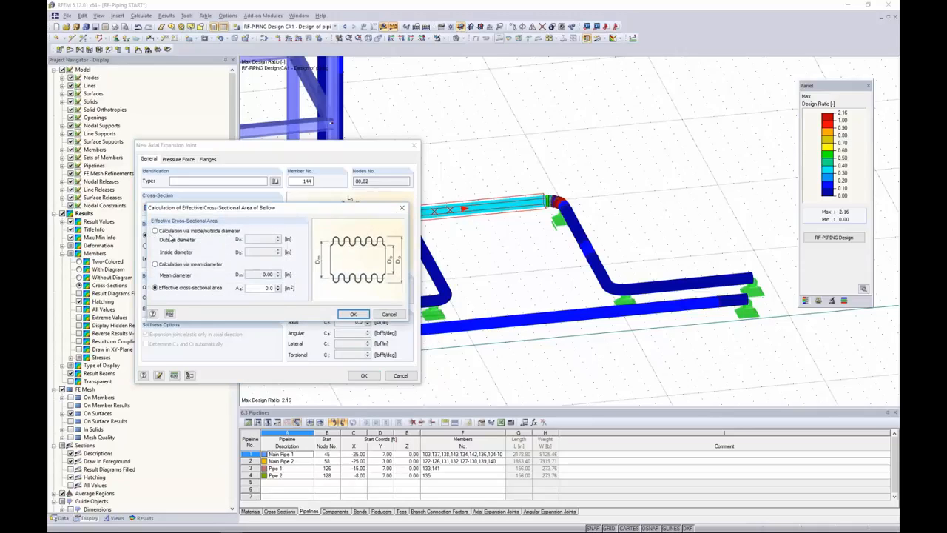
click(155, 231)
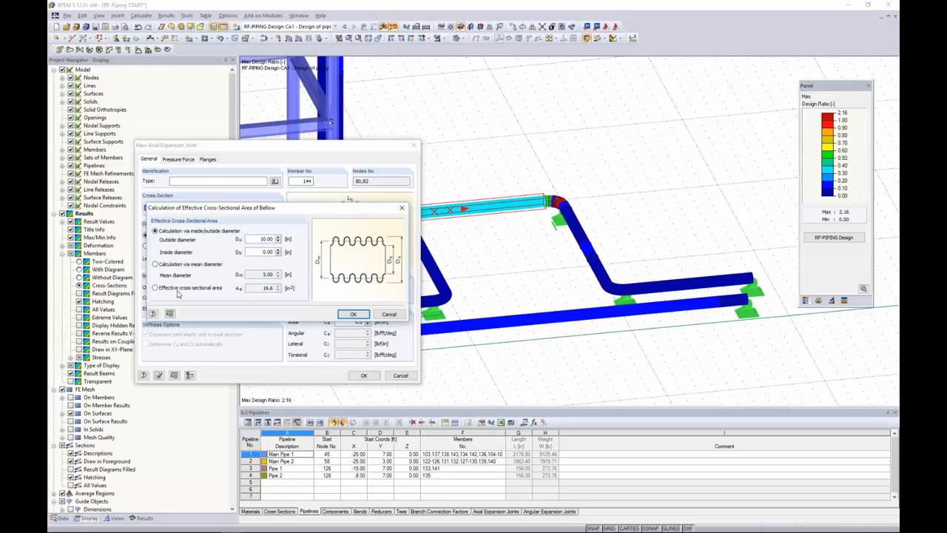
click(156, 265)
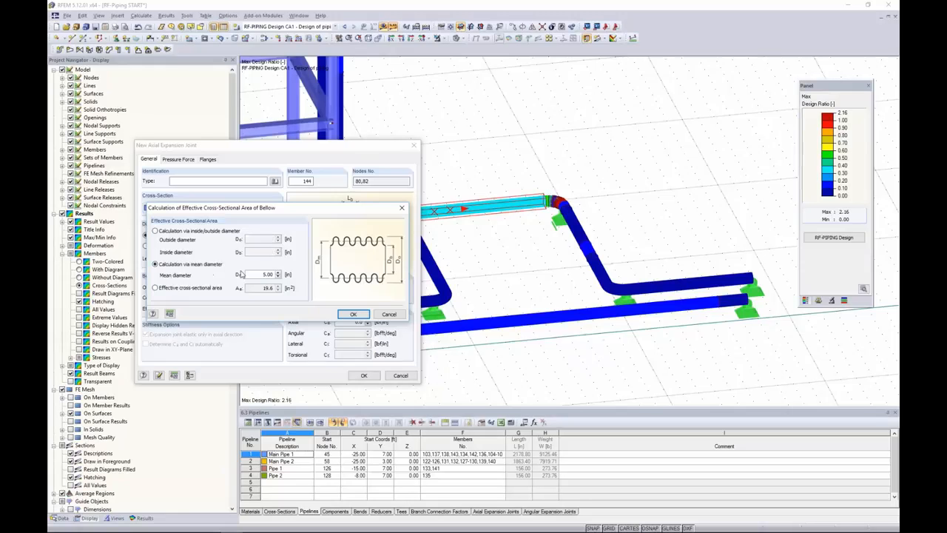
drag(258, 275, 290, 275)
text(8)
click(352, 314)
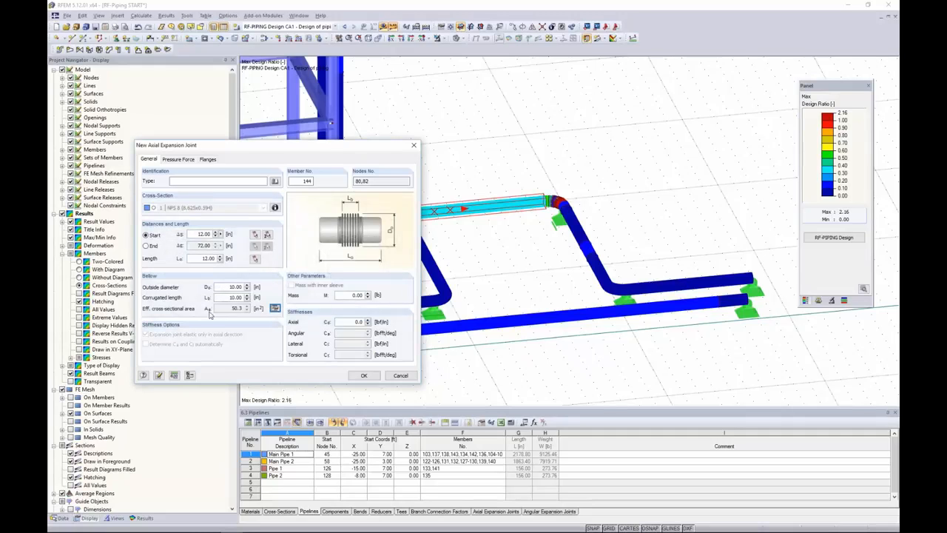
Step: Set the expansion joint's mass to 20 lb and its axial stiffness to 150 lbf/in
click(357, 295)
text(20)
click(355, 321)
text(1)
drag(331, 148, 400, 142)
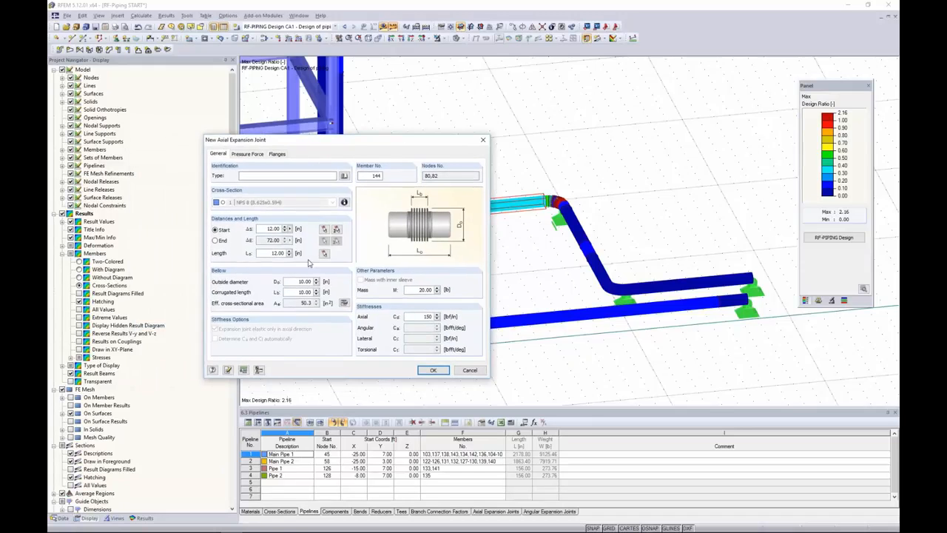
Step: Review the thrust force options at the start of the expansion joint, keeping Entire force selected
click(249, 154)
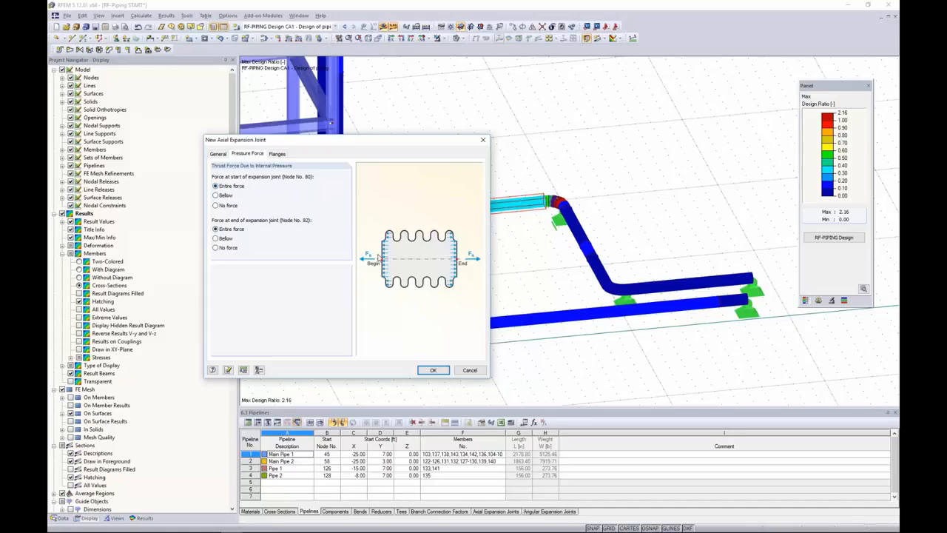
click(216, 195)
click(215, 205)
click(216, 186)
Step: Add user-defined flanges of 16 lb and 232 psi at both joint nodes and create the expansion joint, accepting deletion of the results
click(276, 154)
click(215, 175)
click(216, 273)
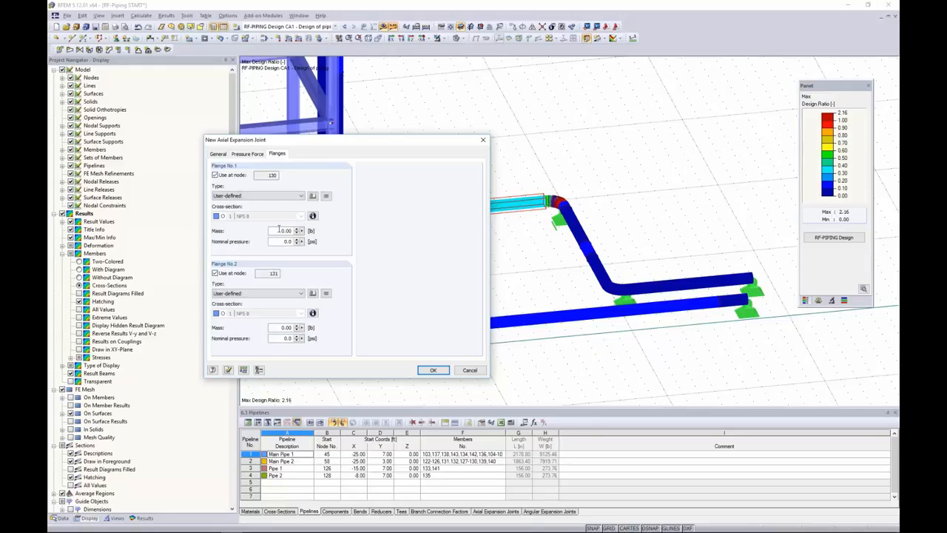
double_click(287, 231)
text(16)
key(Tab)
text(2)
click(325, 195)
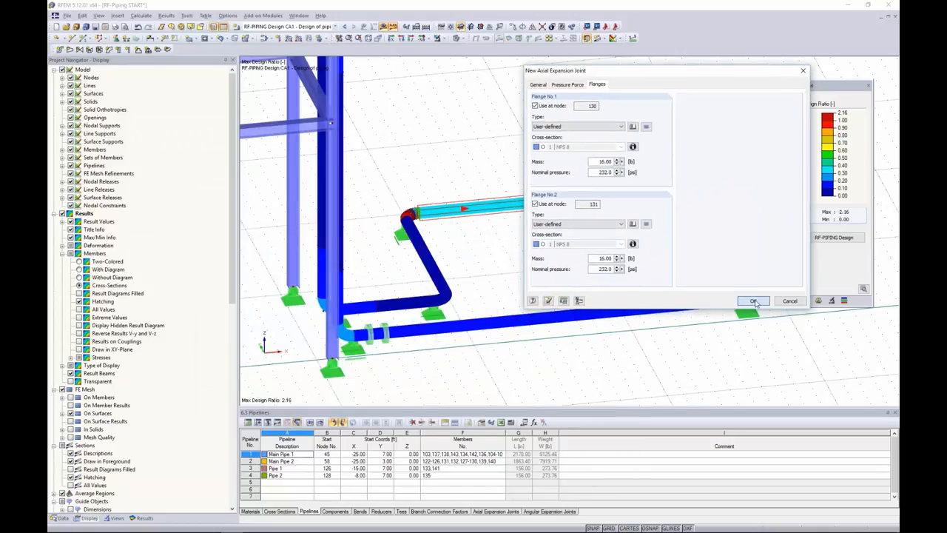
click(752, 301)
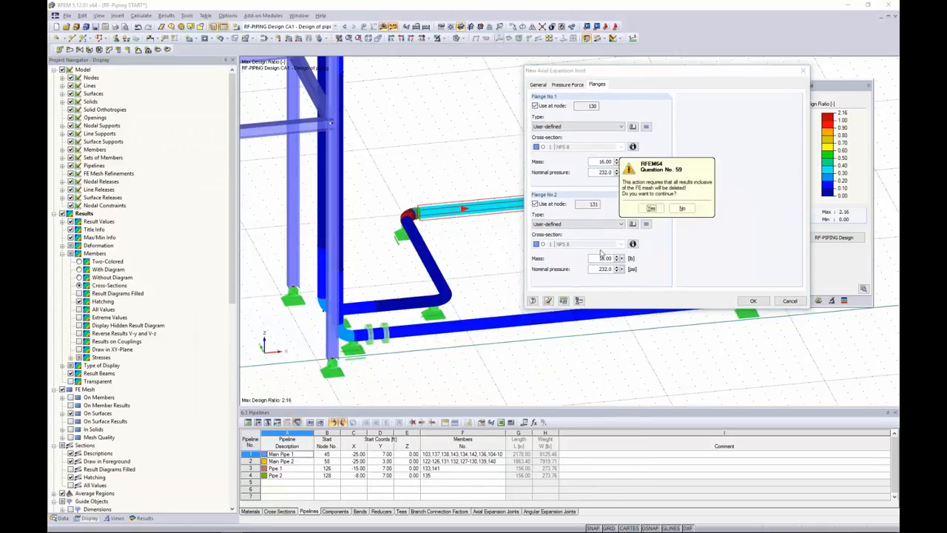
click(651, 209)
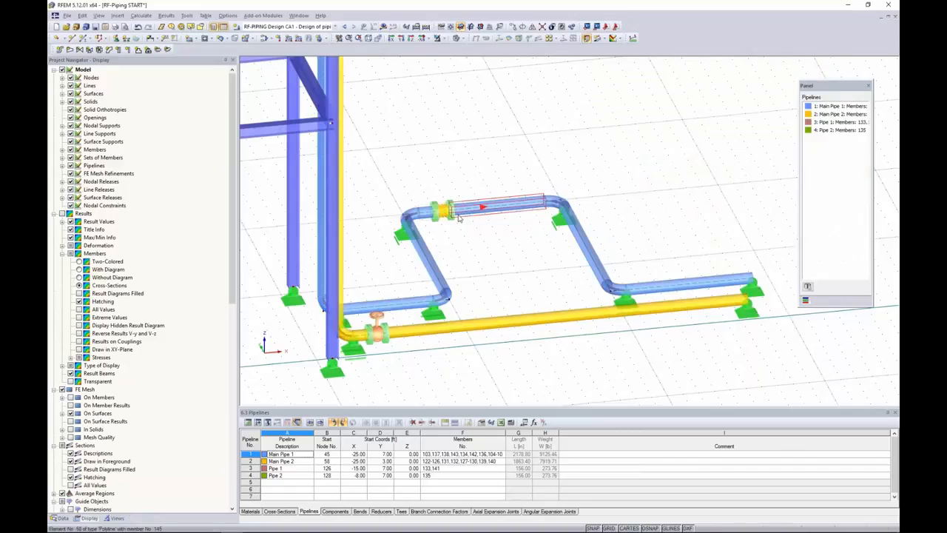
Step: Define a second axial expansion joint on the loop's member 145, 12 in from the member end and 12 in long
scroll(435, 208, up, 5)
scroll(434, 208, up, 2)
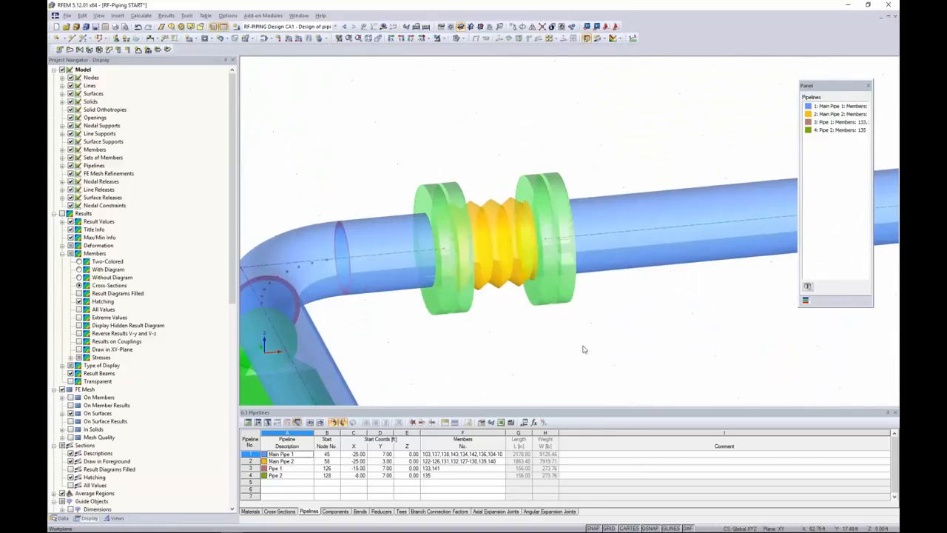
scroll(582, 349, down, 5)
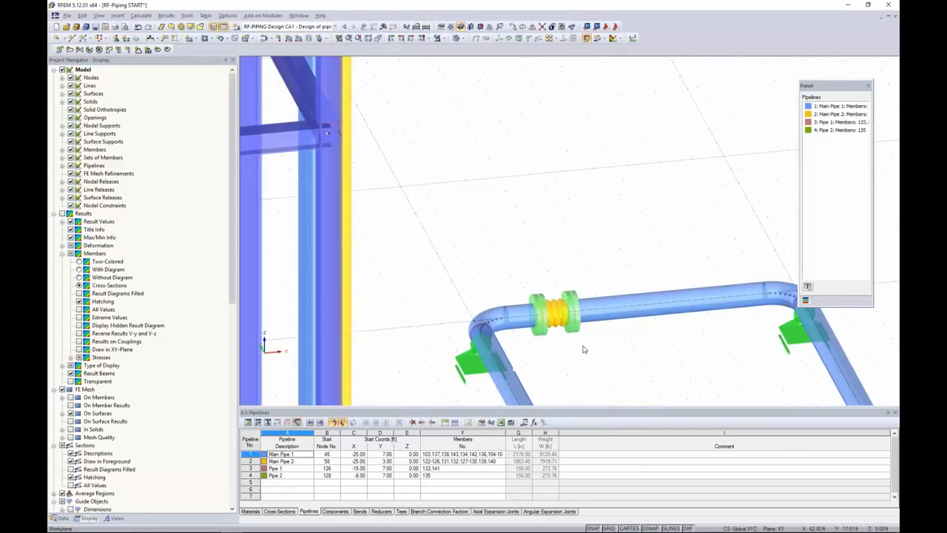
middle_drag(466, 273, 464, 271)
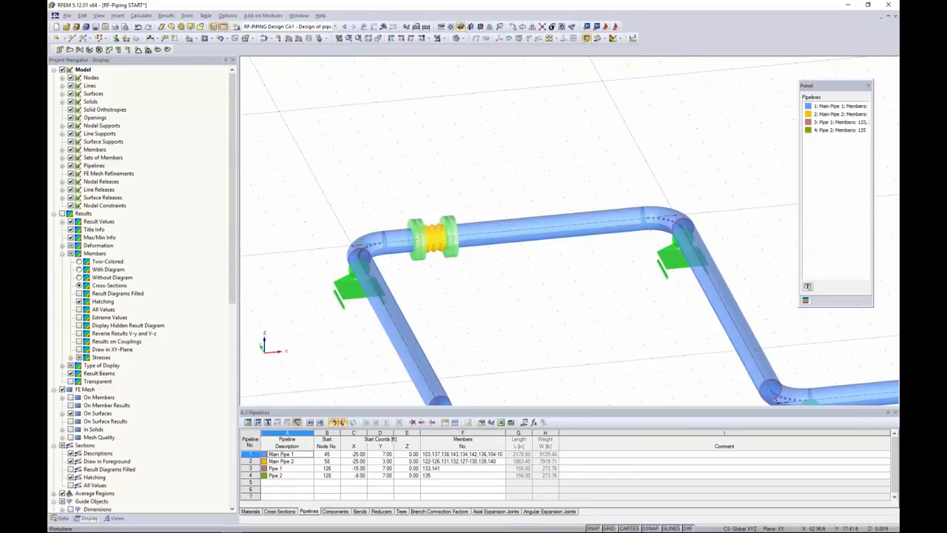
click(158, 50)
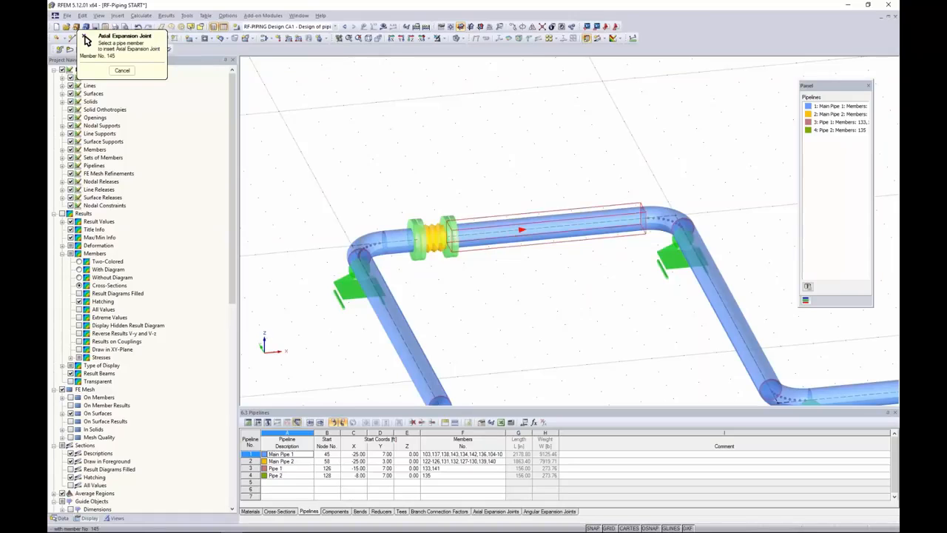
click(544, 226)
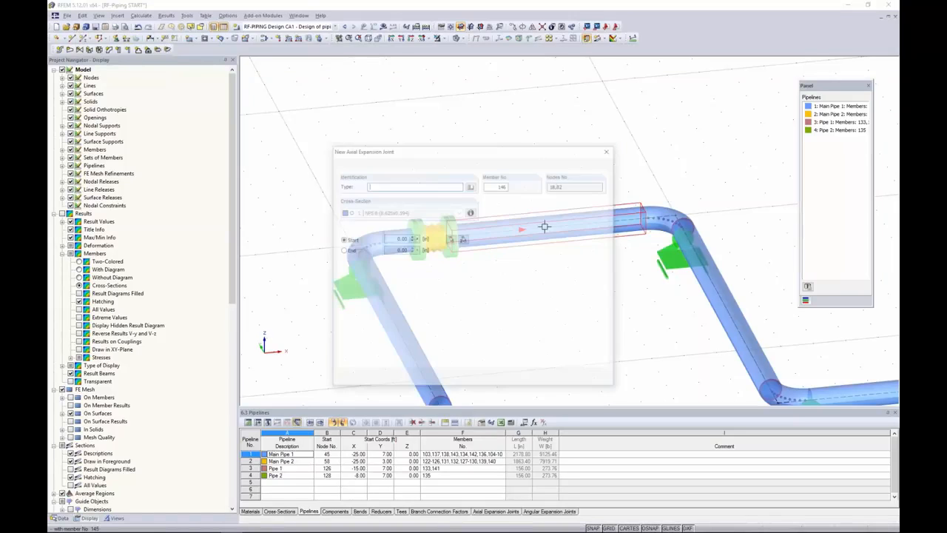
drag(523, 155, 374, 138)
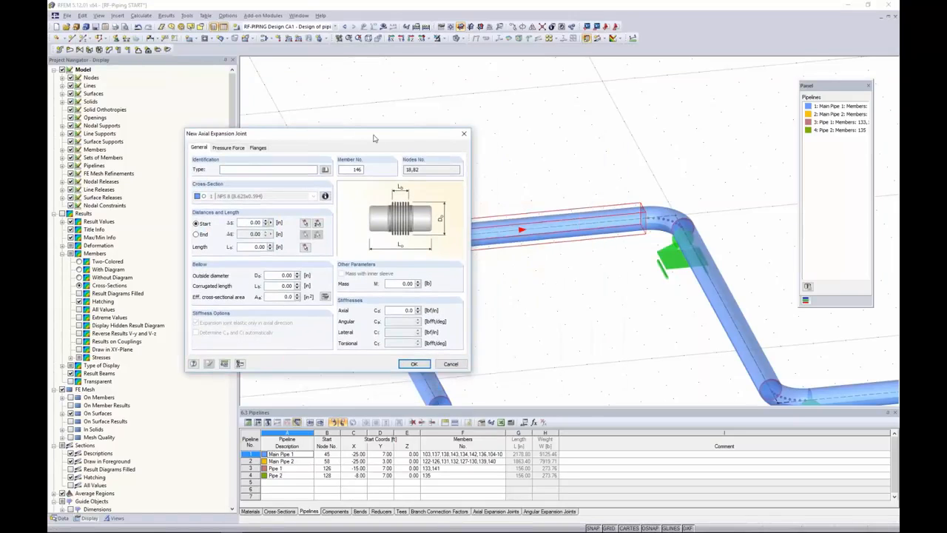
click(196, 234)
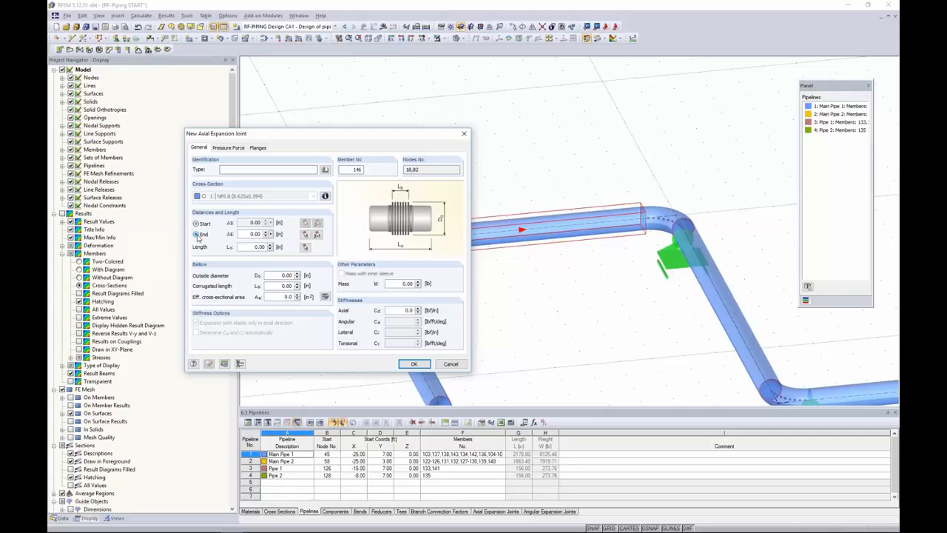
double_click(264, 234)
text(12)
drag(245, 247, 278, 250)
text(12)
Step: Set the bellow's outside diameter and corrugated length to 10 in and calculate its effective area from an 8 in mean diameter
drag(278, 275, 297, 286)
text(1010)
click(324, 296)
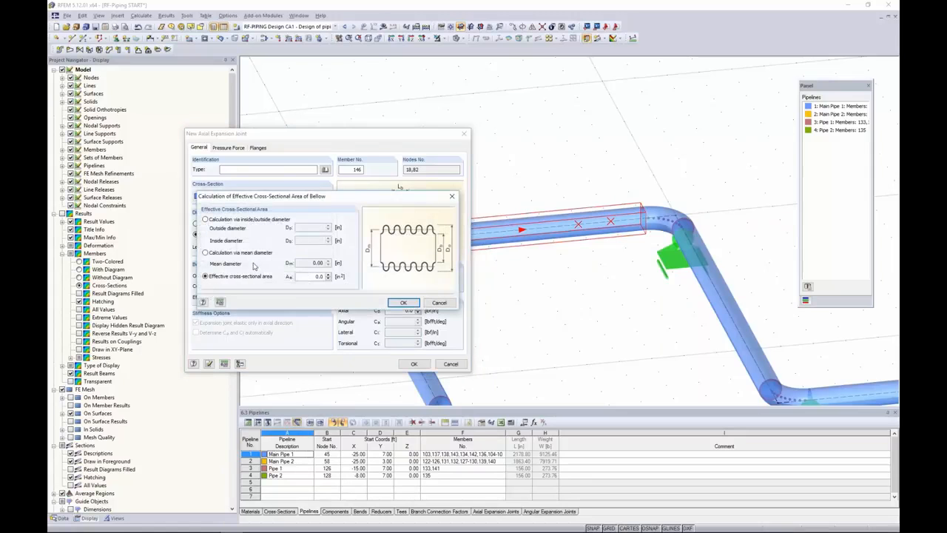
click(206, 252)
double_click(312, 263)
text(8)
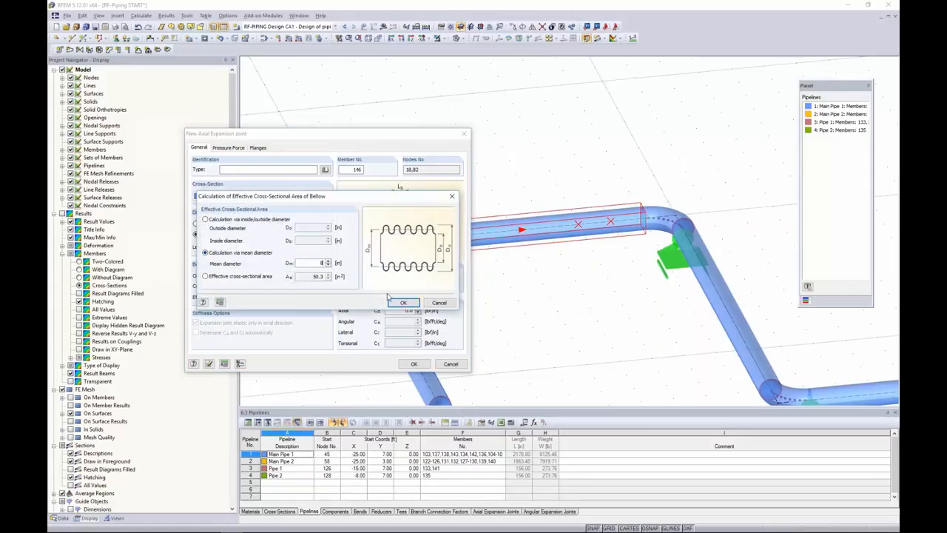
click(403, 302)
Step: Give the second expansion joint a mass of 20 lb and an axial stiffness of 150 lbf/in
double_click(406, 284)
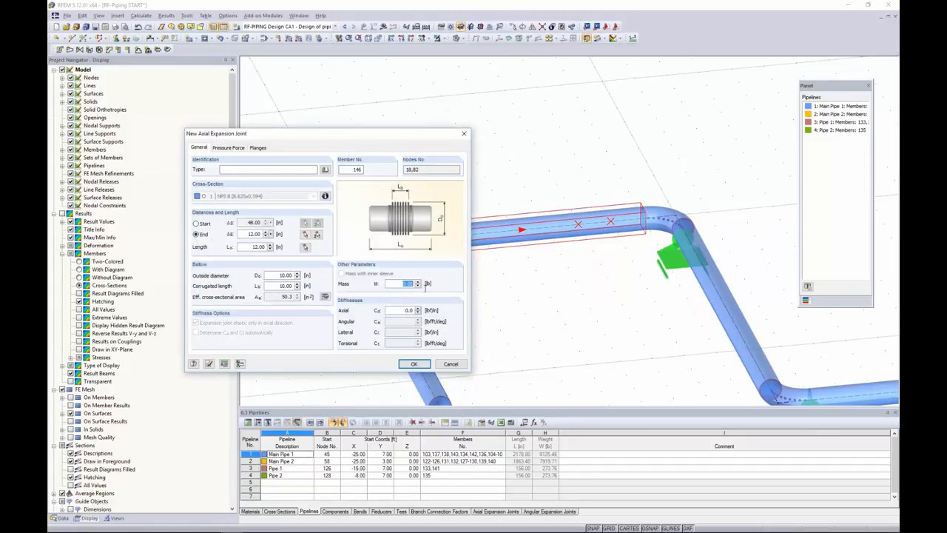
text(20)
double_click(406, 310)
text(150)
Step: Add user-defined flanges of 16 lb and 232 psi at nodes 130 and 131 and create the second expansion joint
click(264, 149)
click(196, 168)
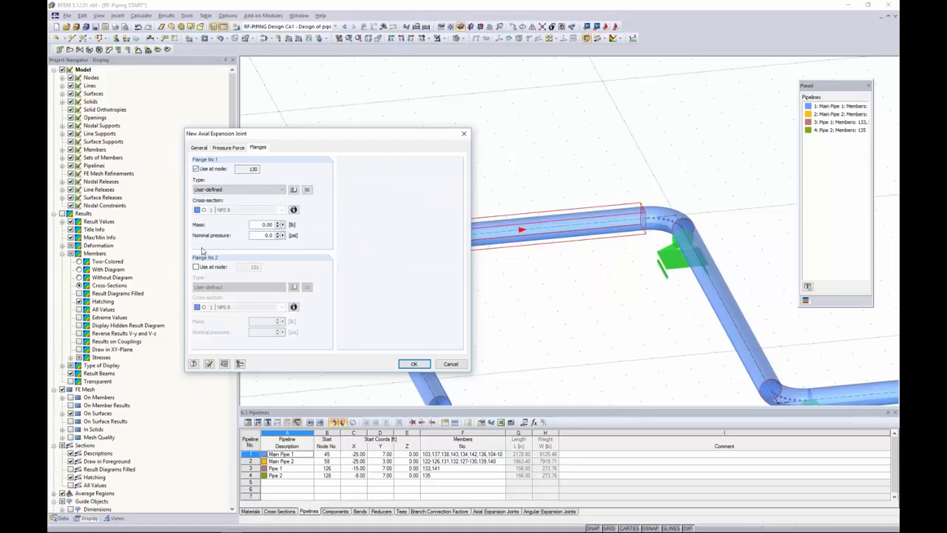
click(196, 267)
double_click(266, 224)
text(16)
key(Tab)
text(23)
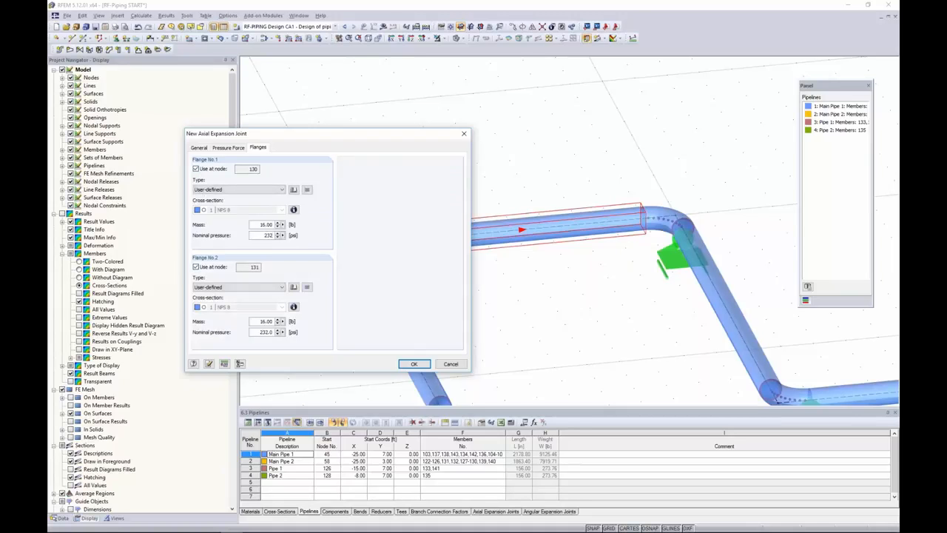
click(415, 363)
Step: Reopen the RF-PIPING Design module and recalculate case CA1 with both expansion joints in the loop
scroll(541, 291, down, 2)
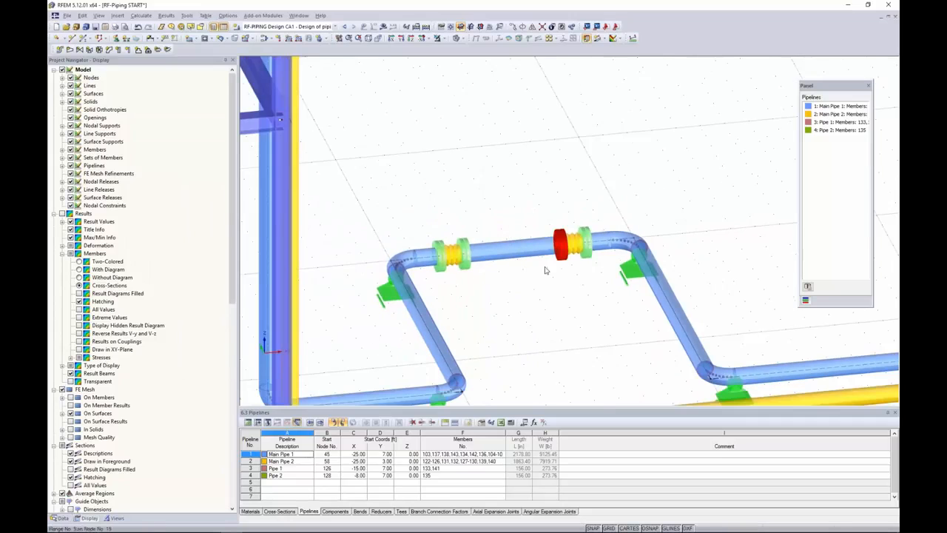
scroll(522, 309, down, 3)
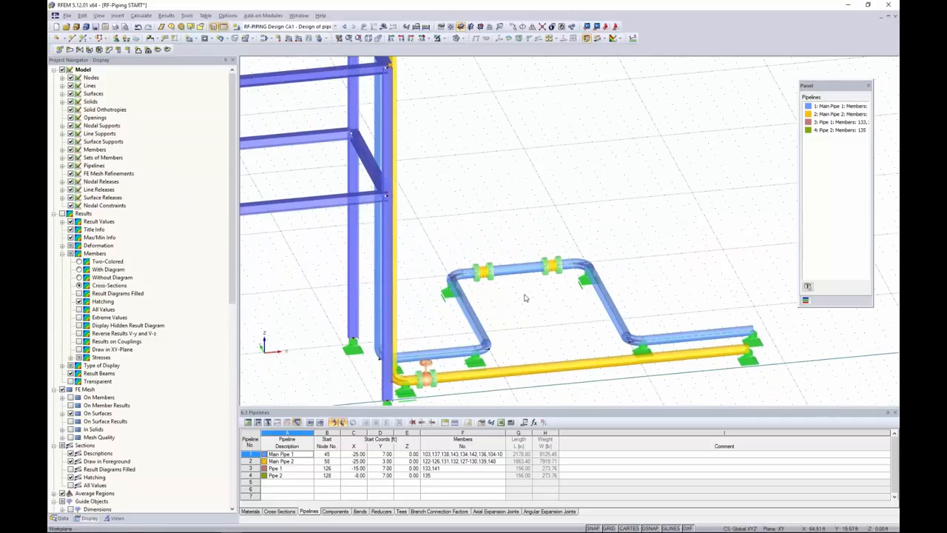
middle_drag(524, 312, 651, 264)
scroll(654, 262, down, 2)
ctrl+middle_drag(483, 323, 507, 181)
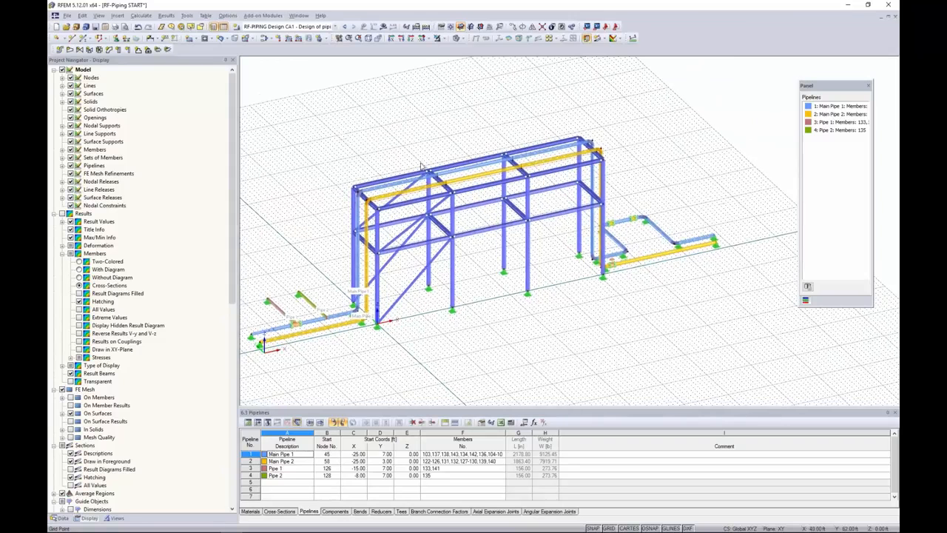
click(258, 20)
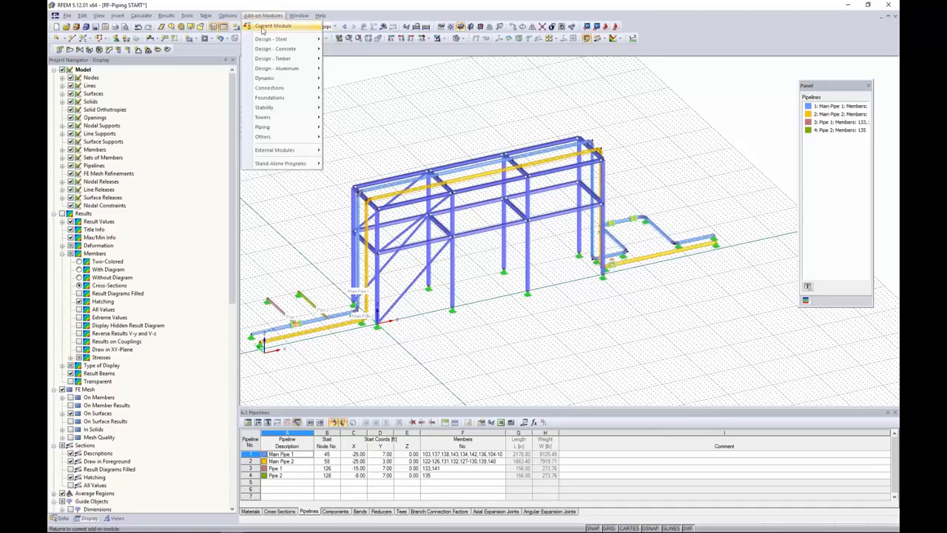
click(263, 28)
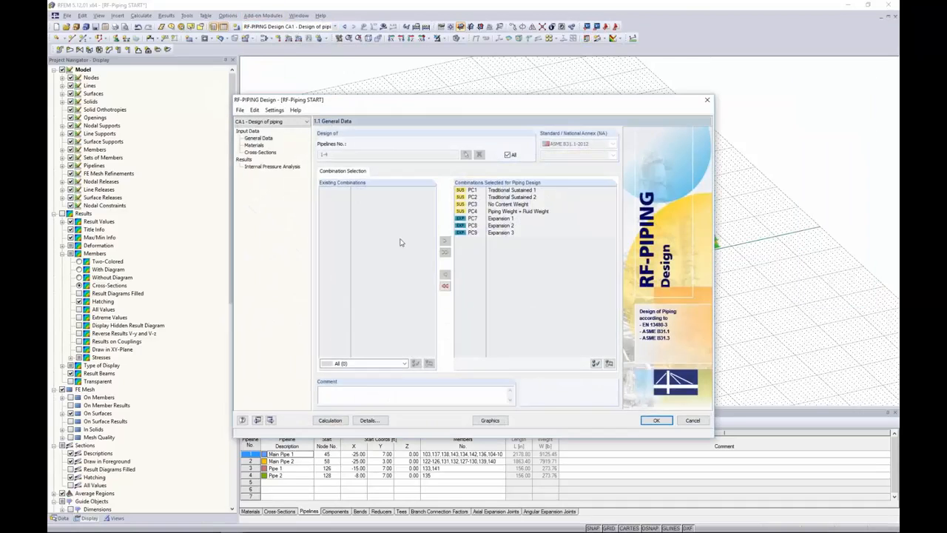
click(330, 420)
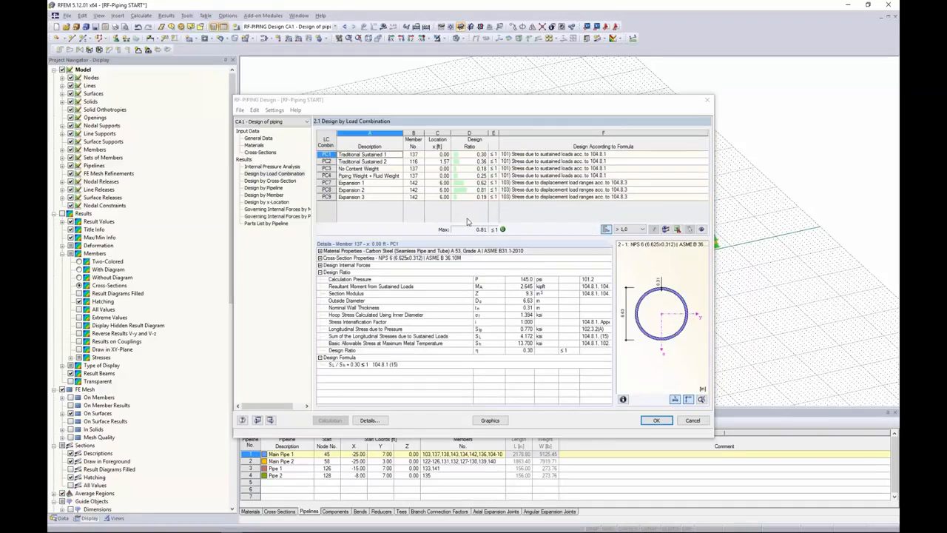
Step: Review the internal pressure analysis and the design ratios by load combination for CA1
drag(443, 108, 473, 281)
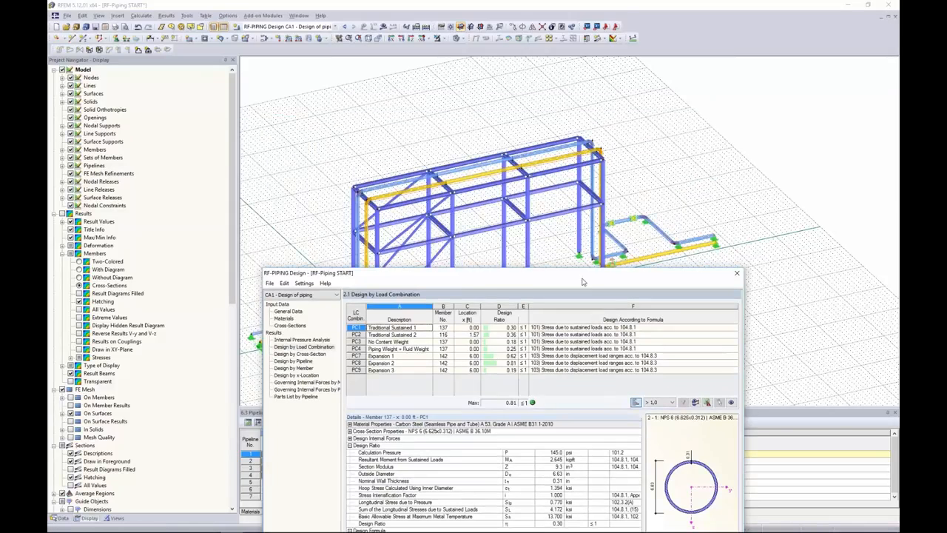
drag(581, 279, 583, 138)
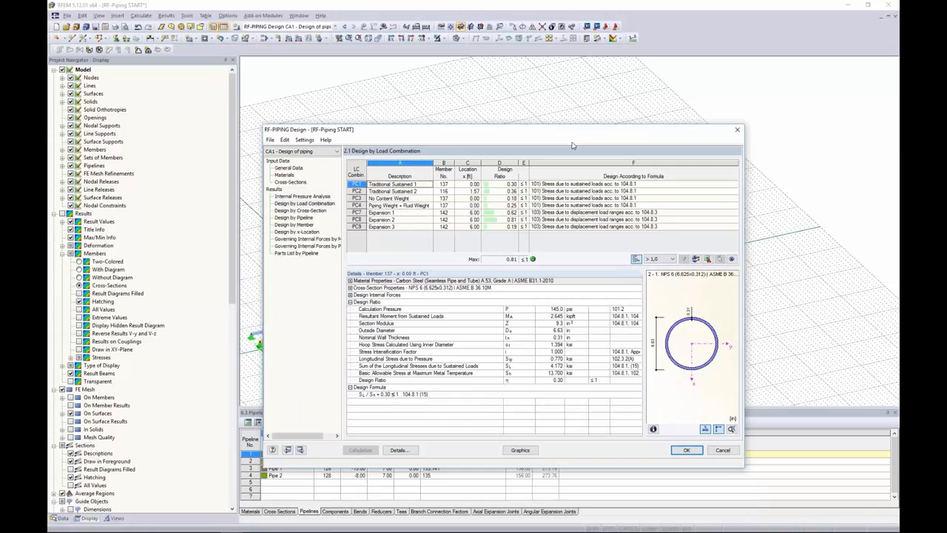
click(323, 197)
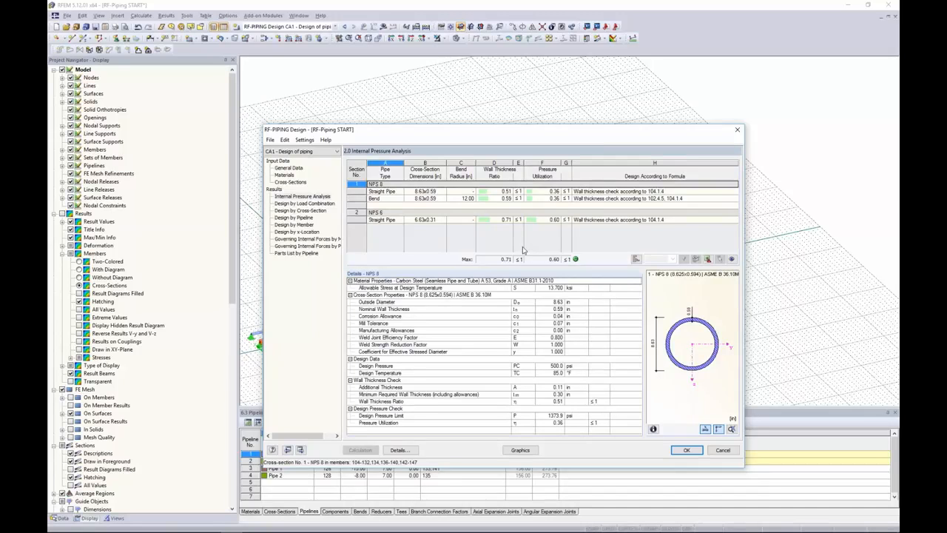
click(302, 203)
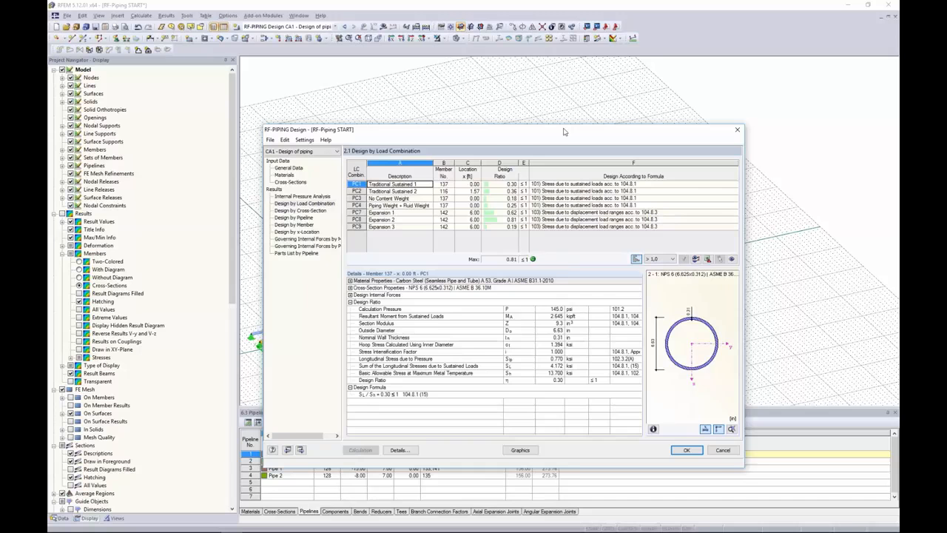
drag(563, 132, 561, 106)
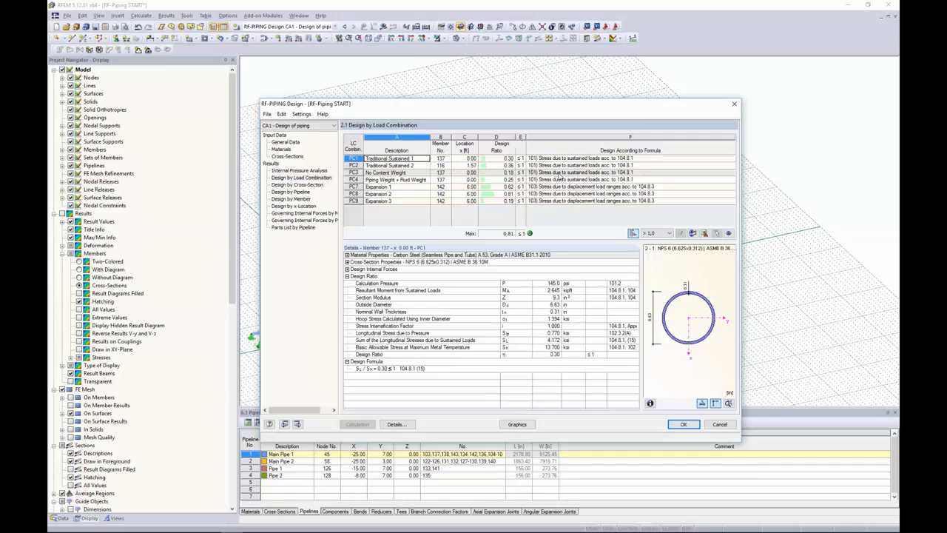
Step: Examine the design details of PC1 and PC7, including PC7's internal forces and cross-section properties, and close the module
click(559, 159)
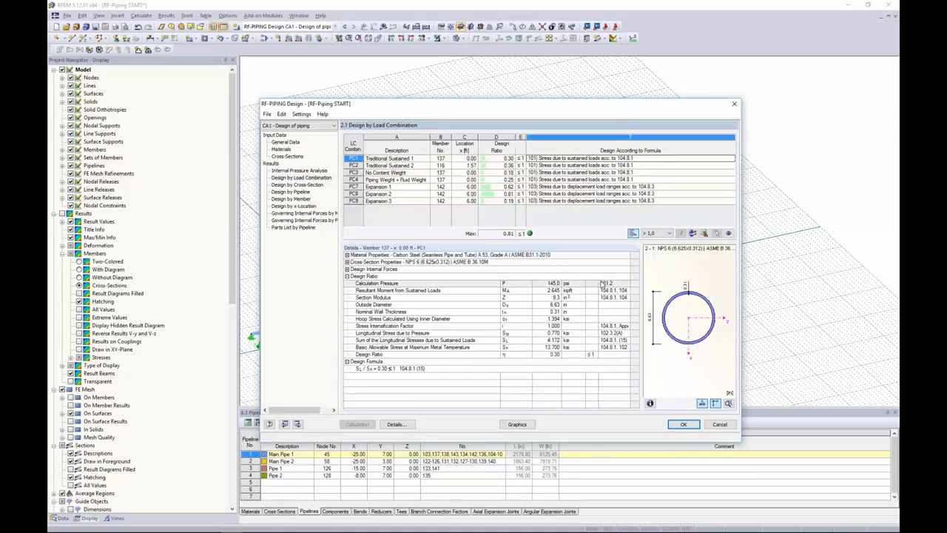
click(582, 186)
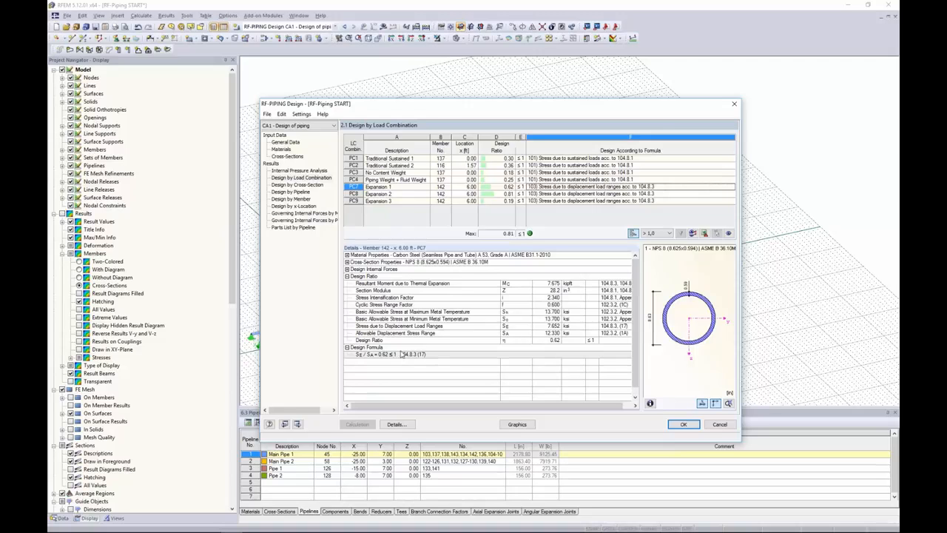
click(347, 270)
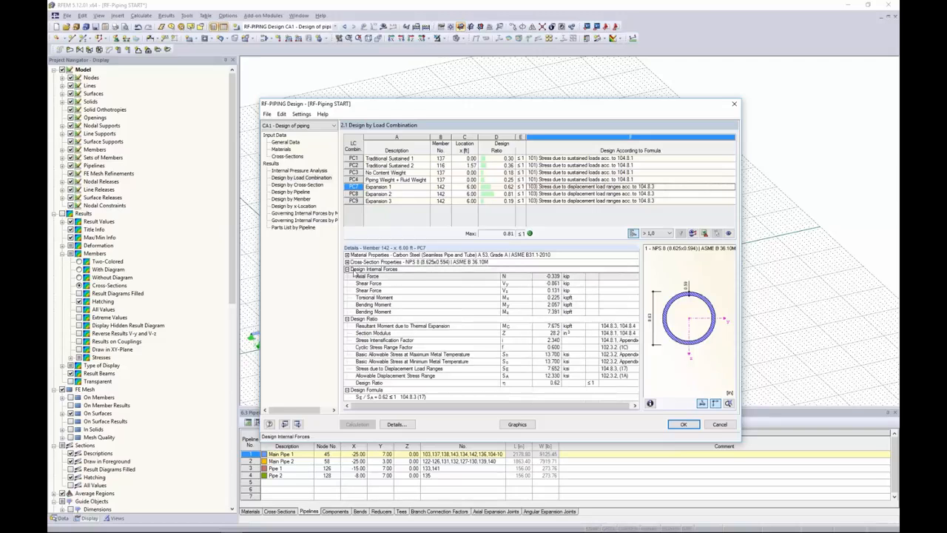
click(347, 262)
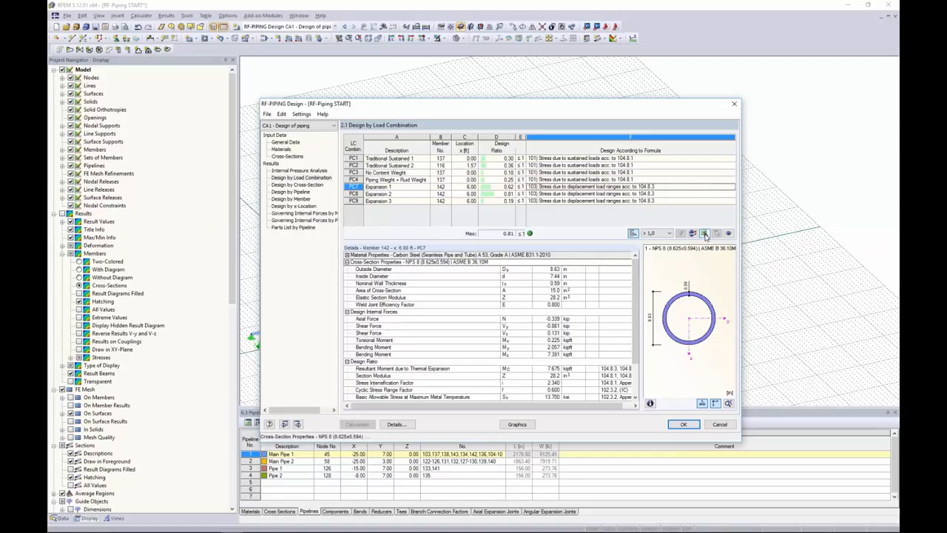
click(684, 425)
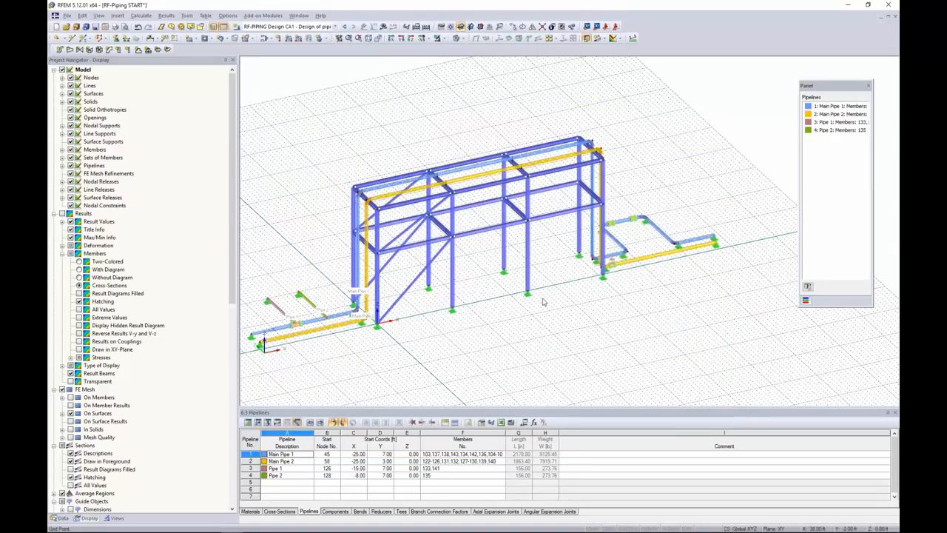
Step: Open the RF-STEEL AISC module, review the available design standards with LRFD 2016 kept, and close it without saving
ctrl+middle_drag(537, 315, 605, 280)
middle_drag(597, 318, 575, 316)
middle_drag(526, 246, 492, 249)
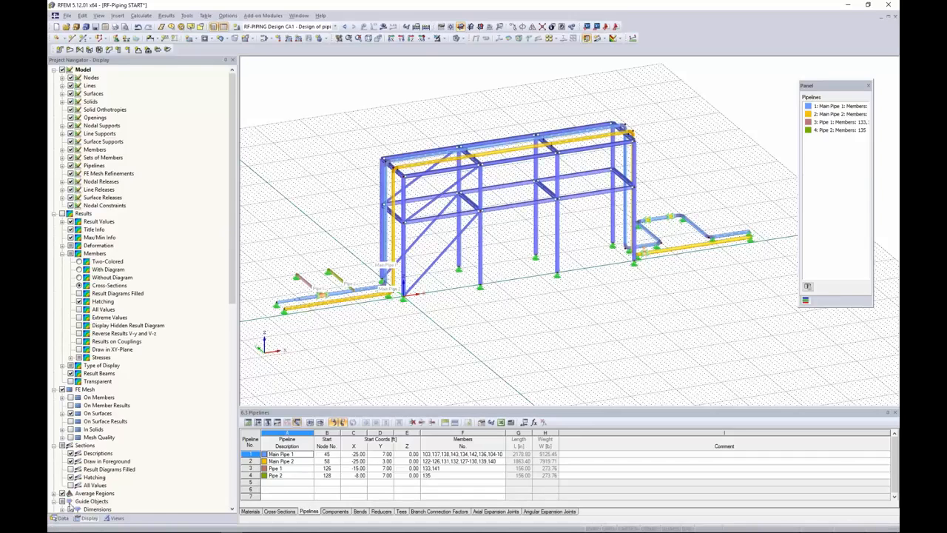
click(62, 518)
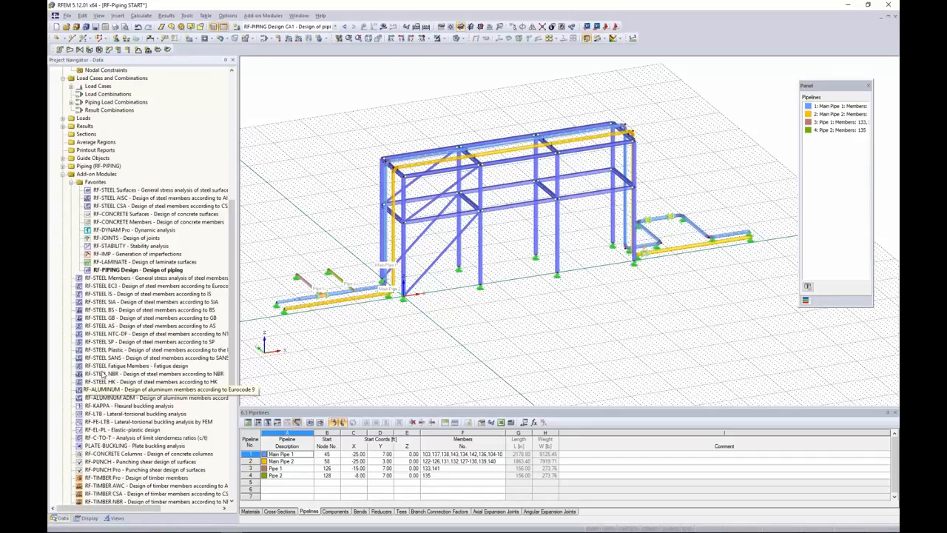
double_click(133, 198)
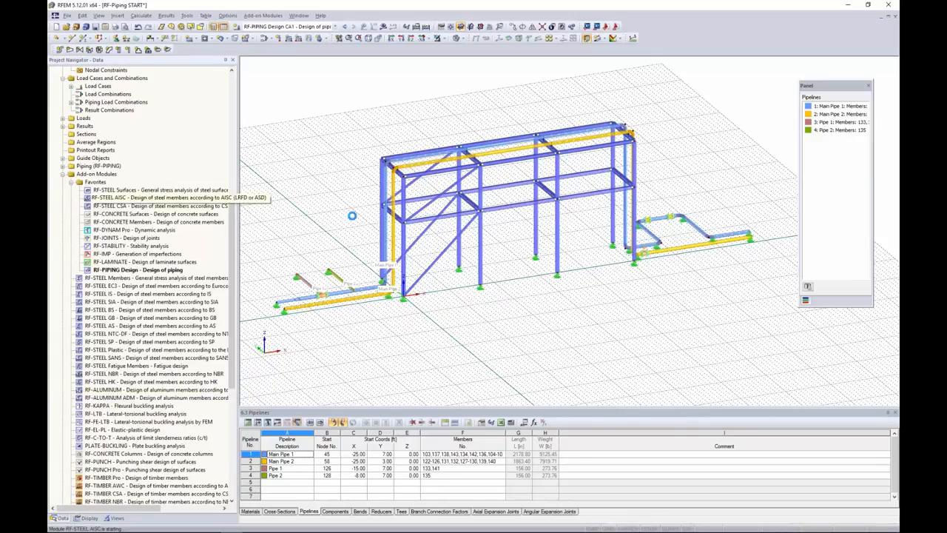
drag(485, 110, 535, 154)
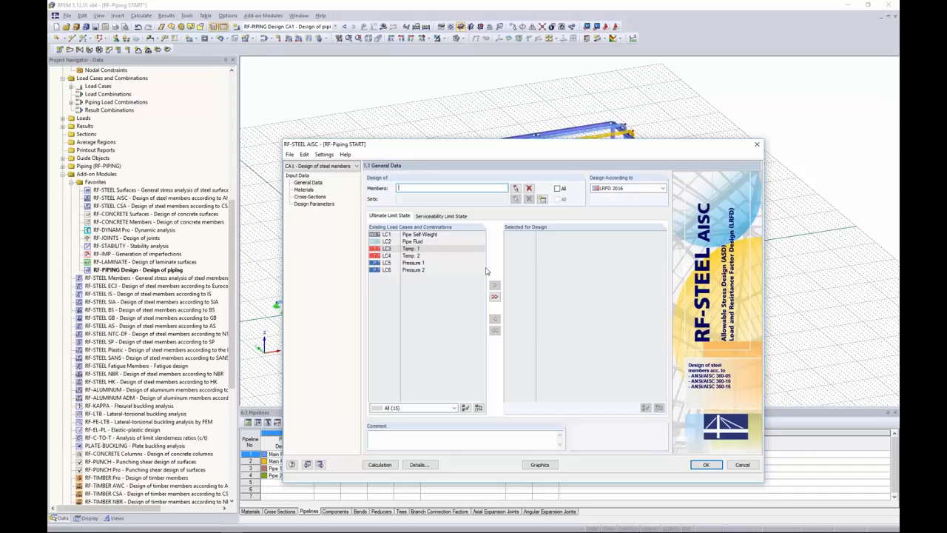
click(615, 189)
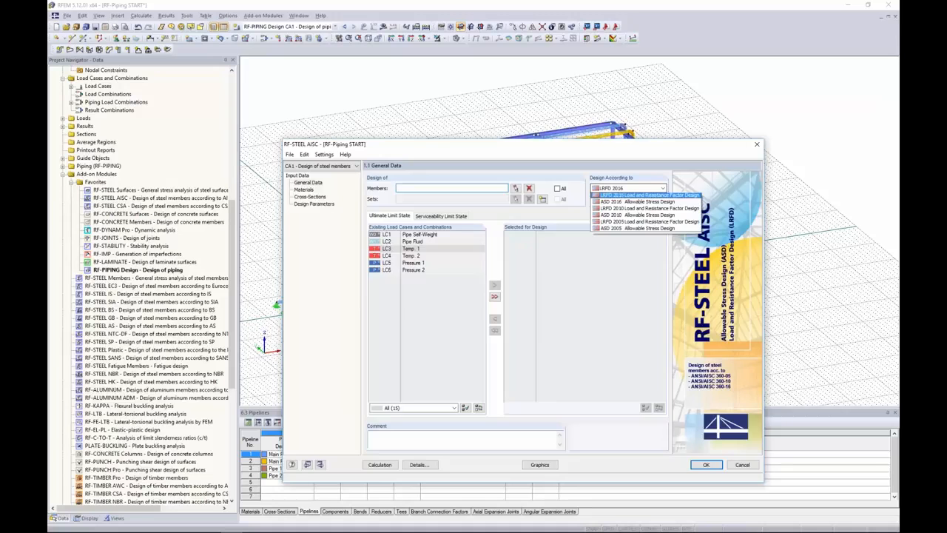
click(625, 198)
drag(626, 148, 566, 159)
click(699, 468)
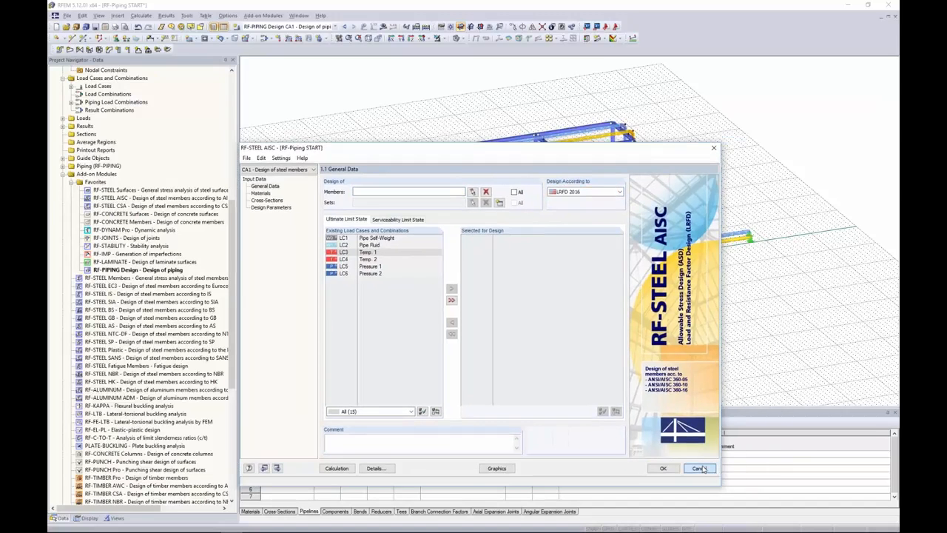
click(464, 329)
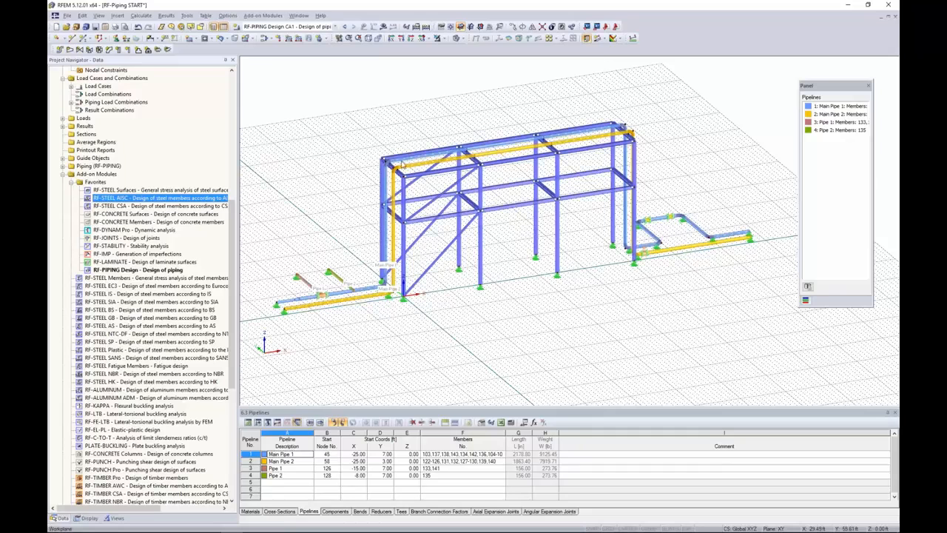
Step: Display the loads of LC2 Pipe Fluid and LC3 Temp. 1 on the model
middle_drag(475, 265, 497, 279)
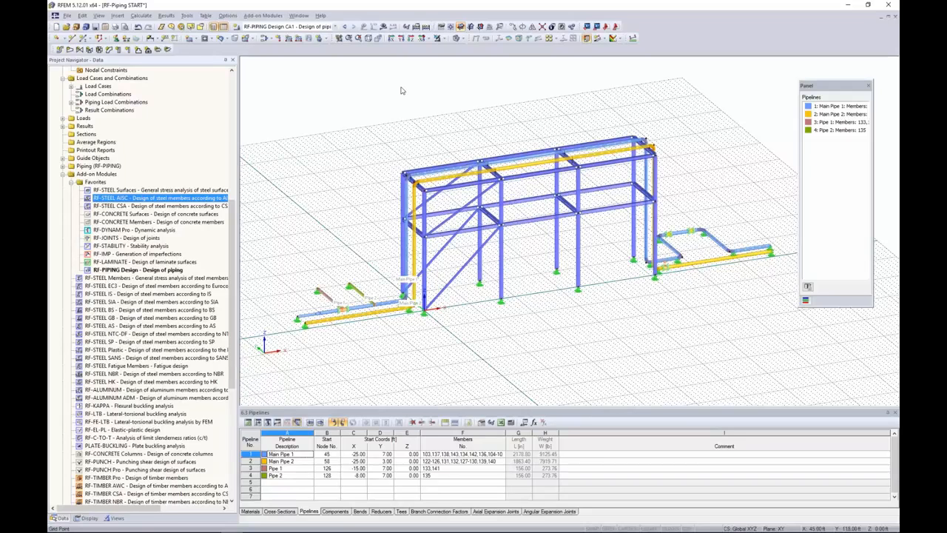
click(334, 27)
scroll(296, 67, up, 5)
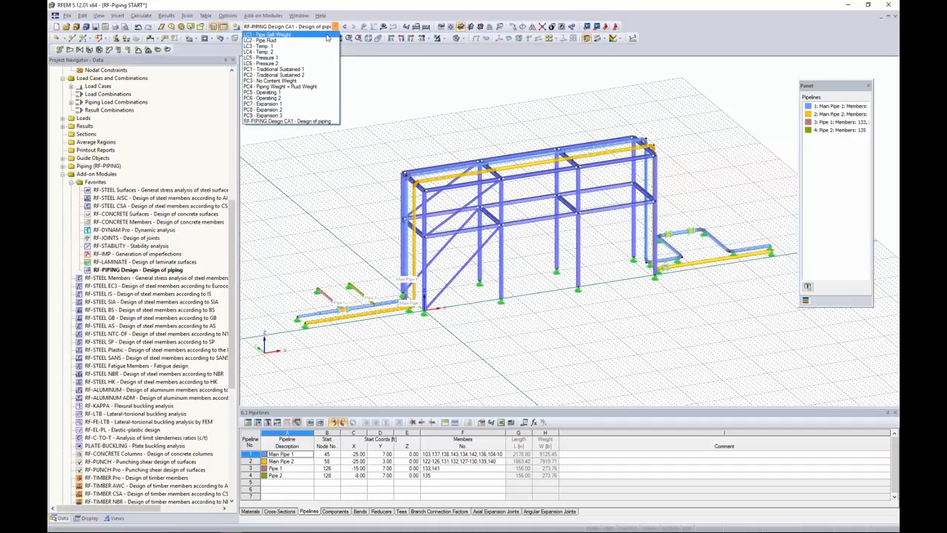
click(285, 37)
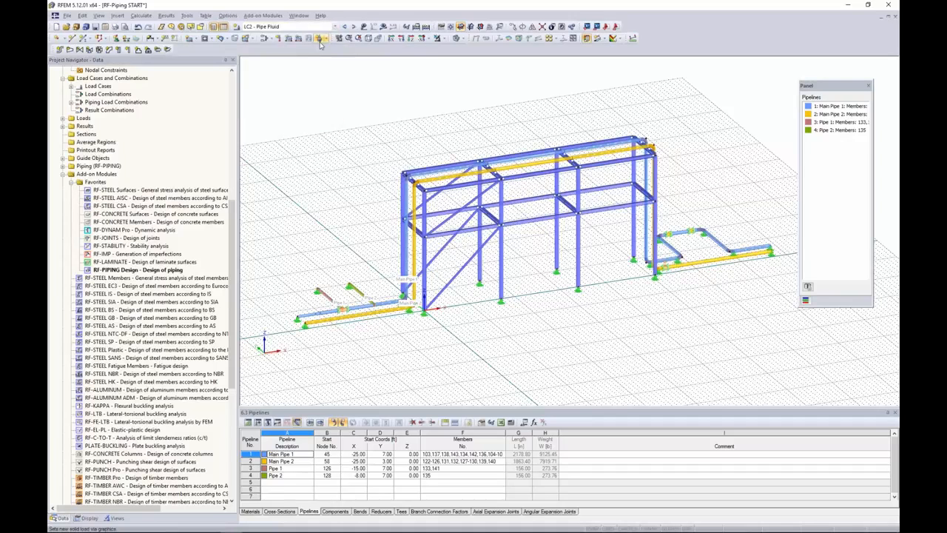
click(363, 27)
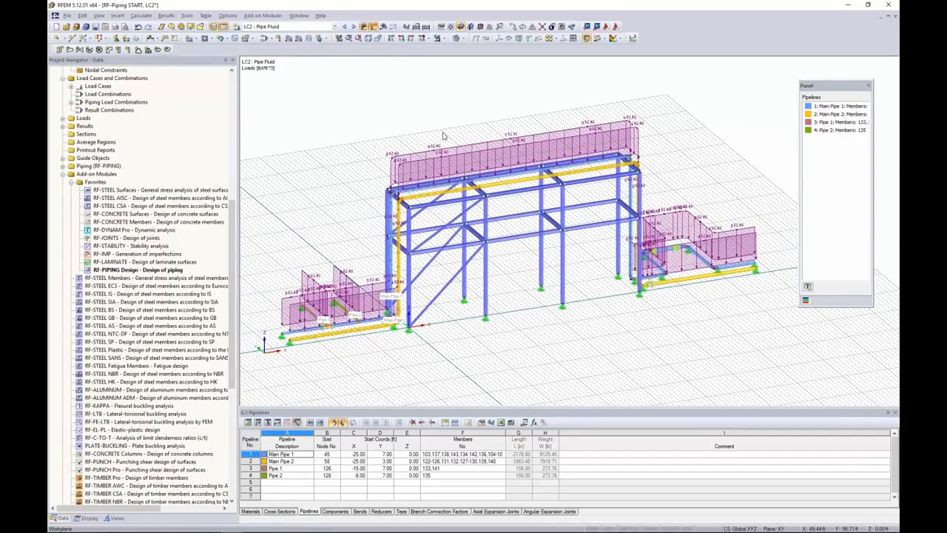
click(353, 26)
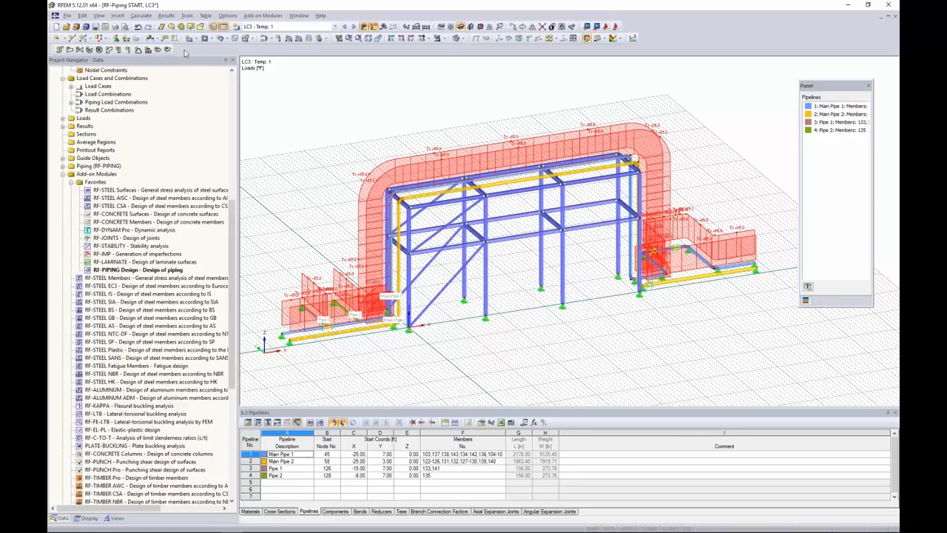
Step: Set up a graphic printout to report PR1 as a mass print of the loads for all load cases and combinations
click(115, 29)
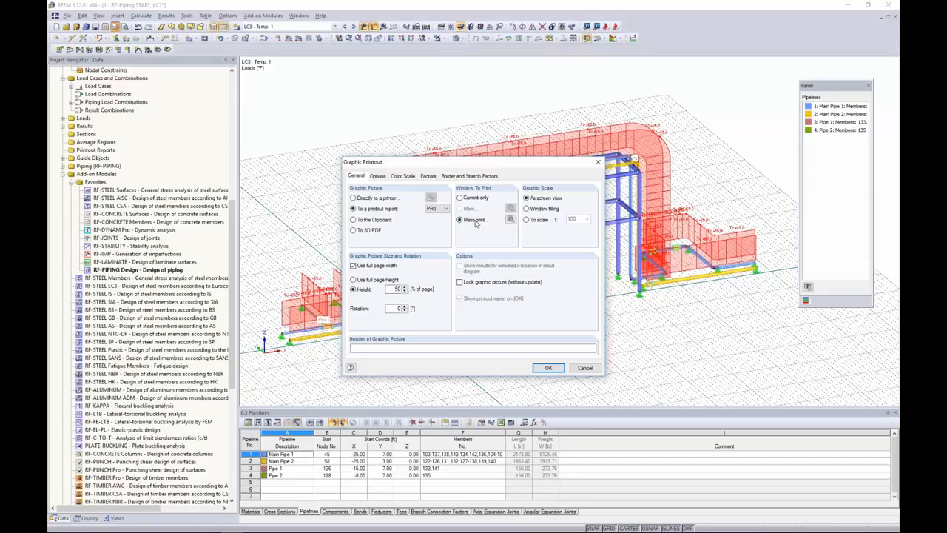
click(511, 220)
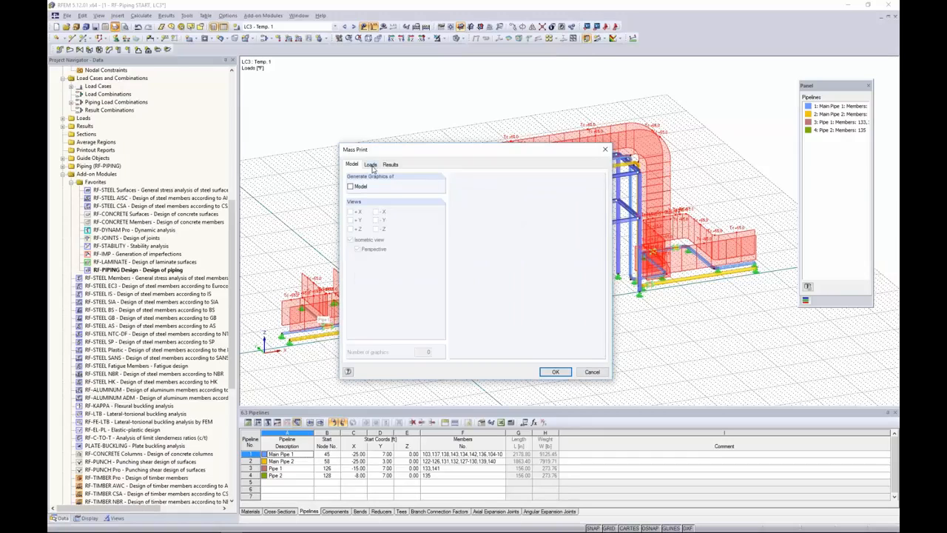
click(371, 166)
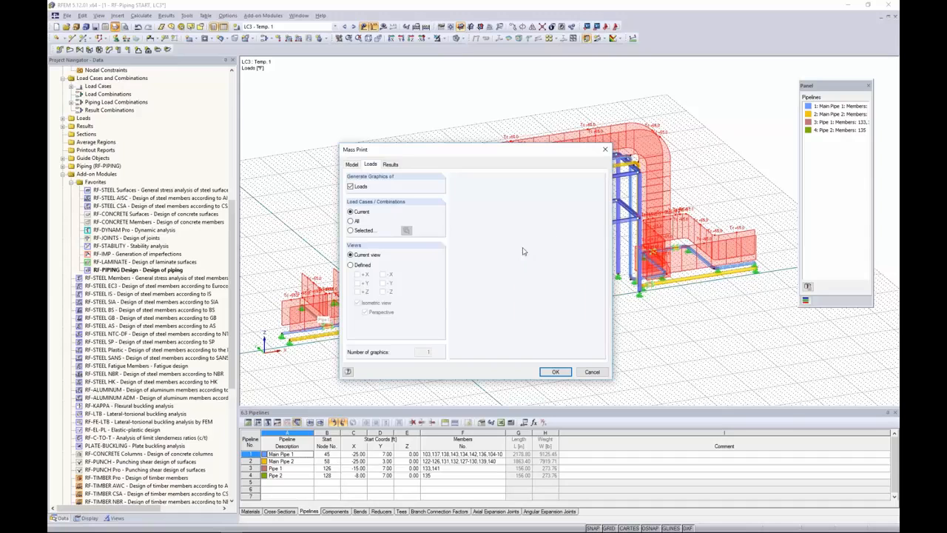
click(352, 221)
click(554, 372)
Step: Keep the picture height at 50% of the page and generate the printout report from the "Input data and reduced results" template
double_click(397, 289)
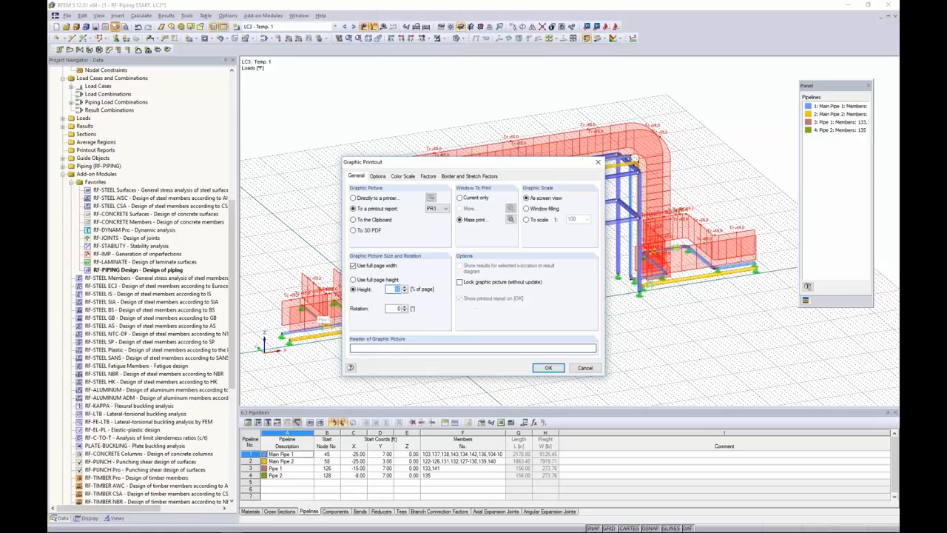
click(548, 367)
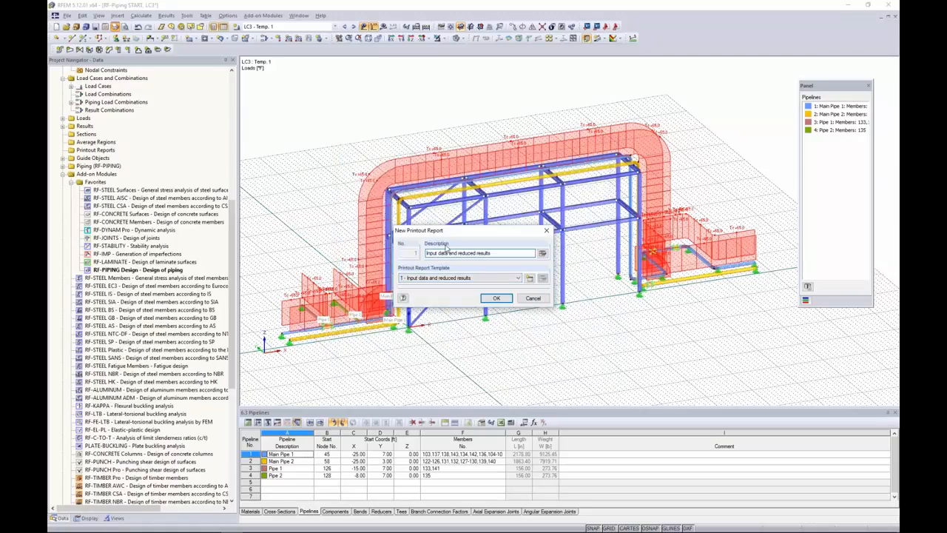
click(496, 297)
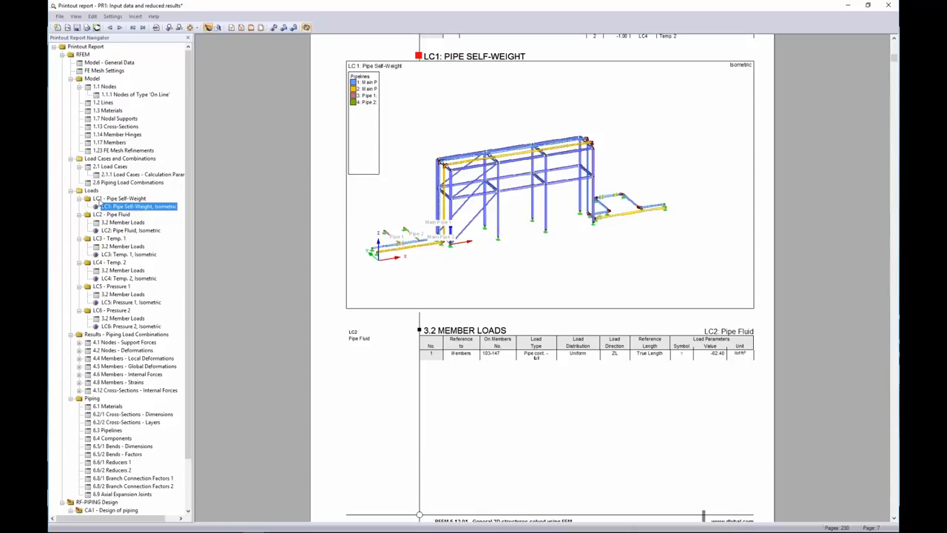
Step: Review the load graphics of LC1 Pipe Self-Weight through LC4 Temp. 2 in the printout report
scroll(515, 272, down, 10)
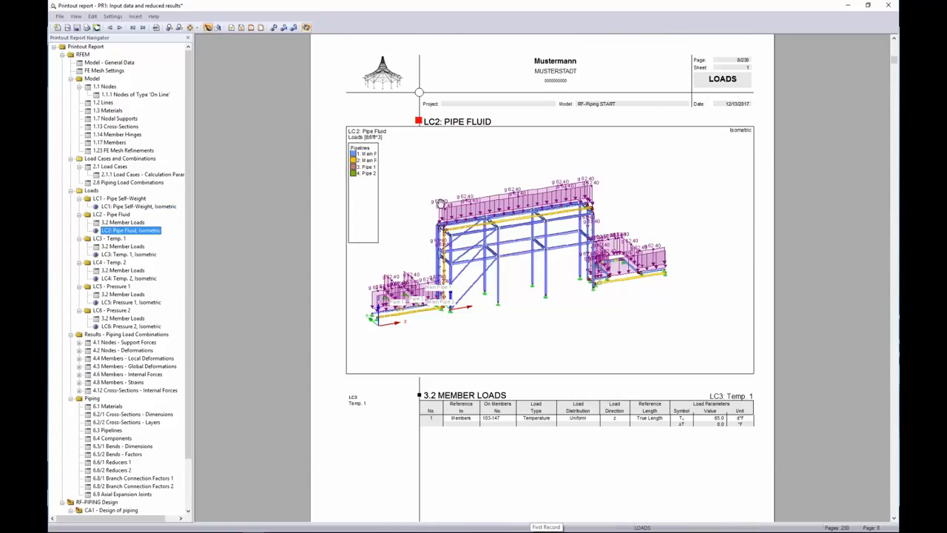
scroll(444, 205, down, 3)
scroll(510, 252, down, 10)
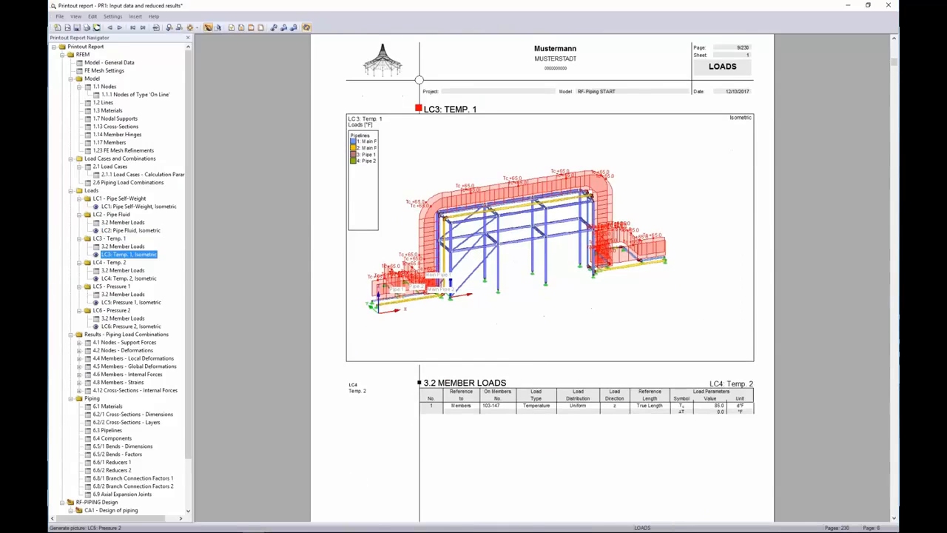
scroll(514, 243, down, 10)
scroll(514, 243, down, 2)
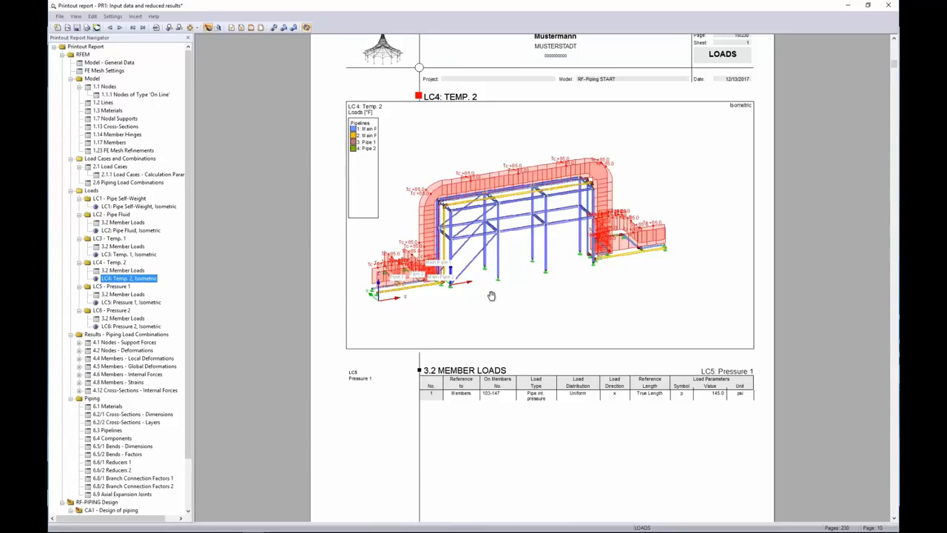
Step: Edit the LC4 Temp. 2 report graphic to a close-up of the lower pipe run with Pipe 1 and Pipe 2, and return to the report
right_click(551, 299)
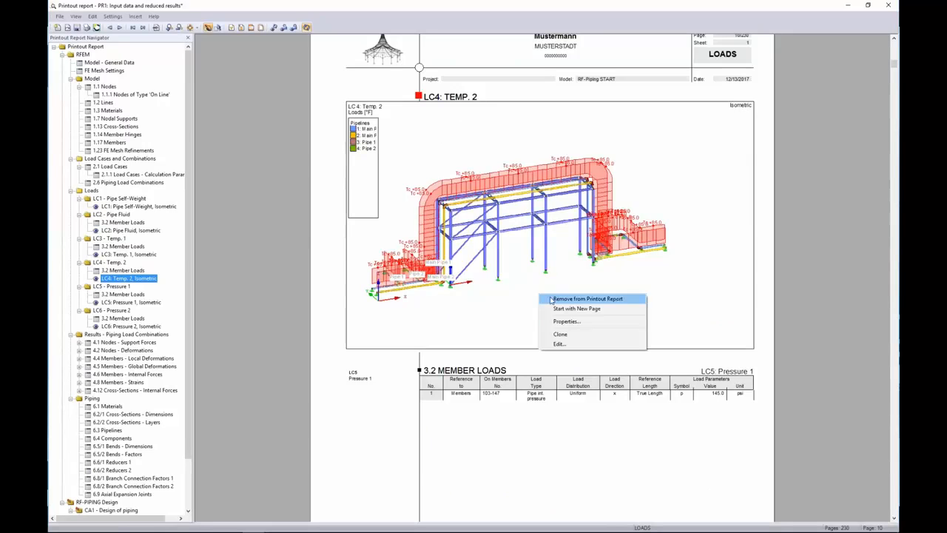
click(559, 344)
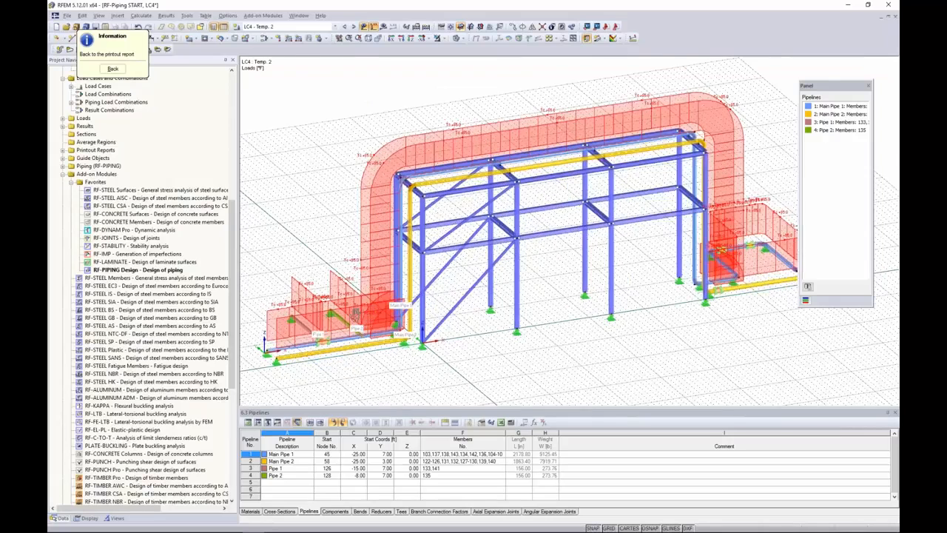
scroll(615, 239, up, 2)
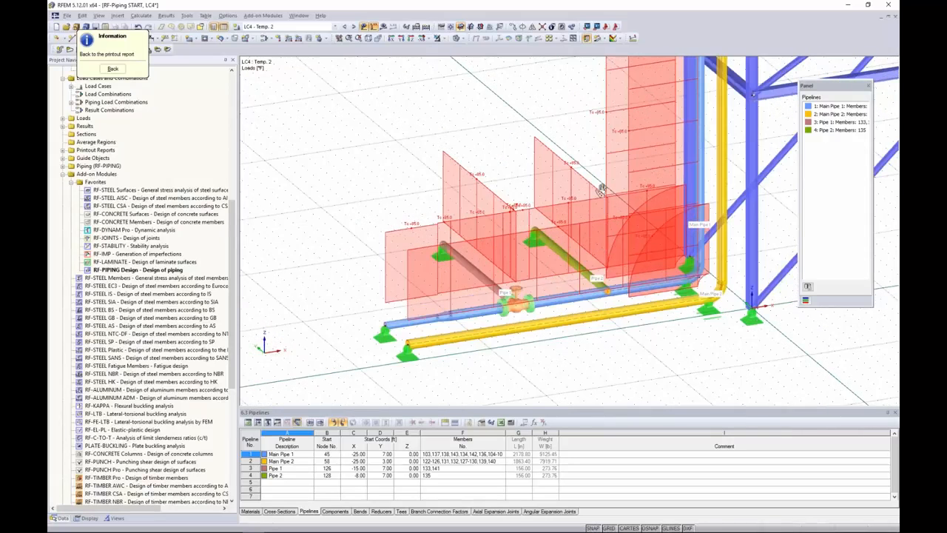
click(113, 68)
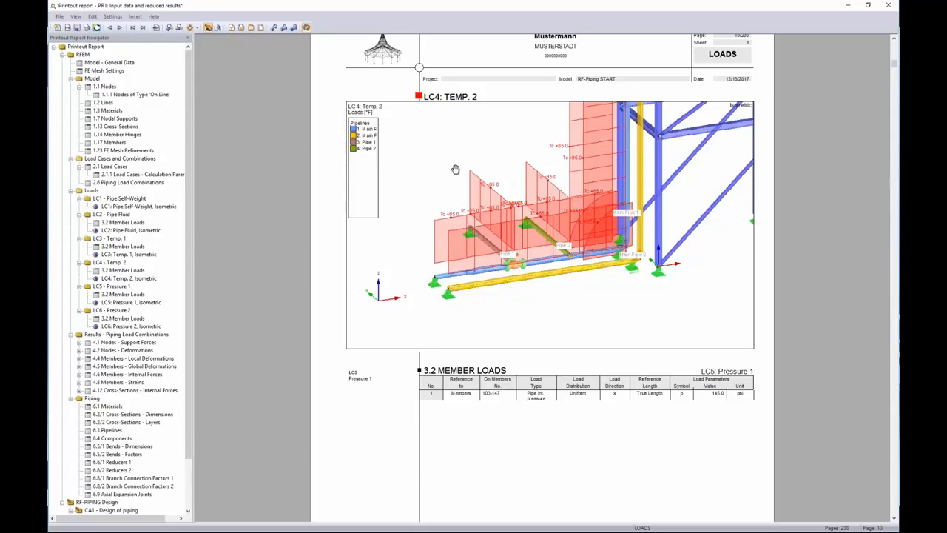
Step: Examine the 2.3 Design by Pipeline and 2.4 Design by Member tables of CA1 in the report
scroll(191, 145, down, 2)
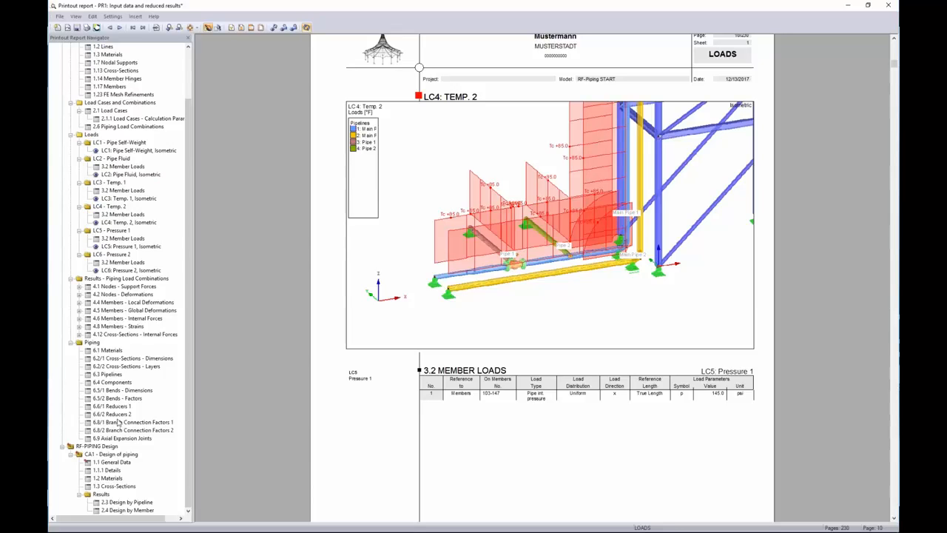
click(123, 503)
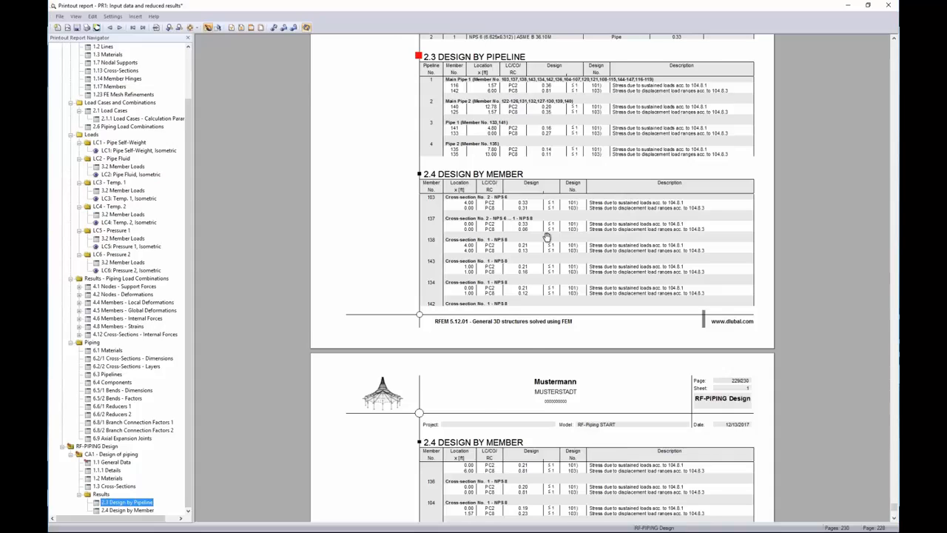
scroll(553, 206, down, 3)
scroll(560, 206, up, 3)
Step: Review which RF-PIPING Design result tables can be included through the printout report selection, and leave it without changes
click(94, 16)
click(99, 27)
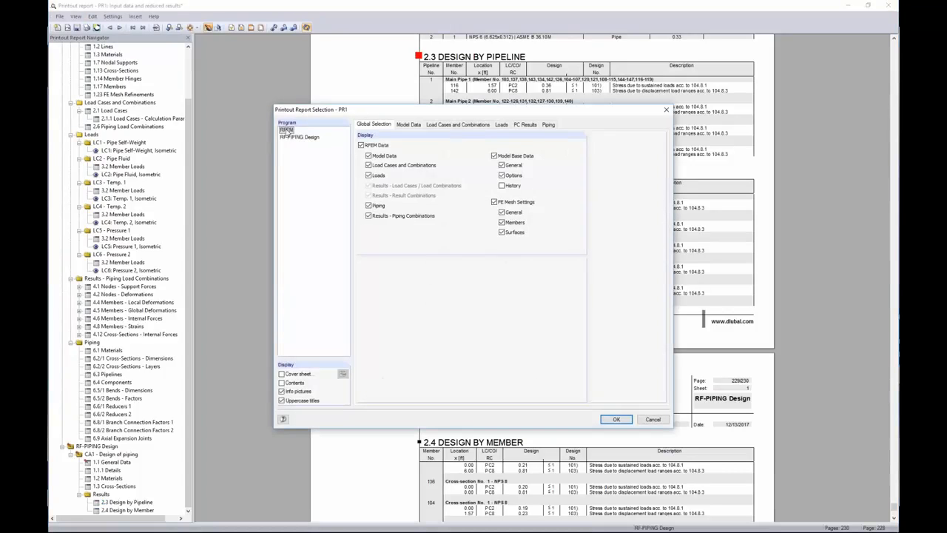
click(292, 137)
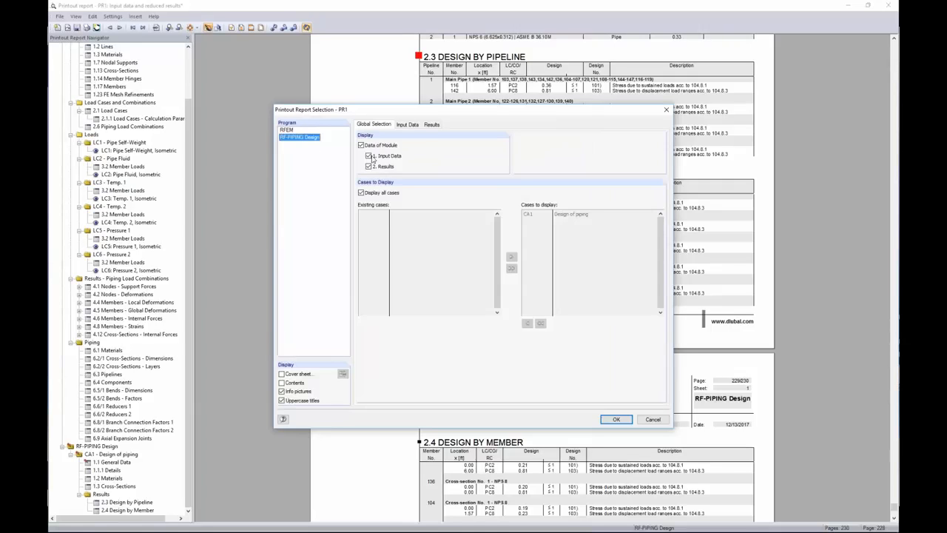
click(431, 124)
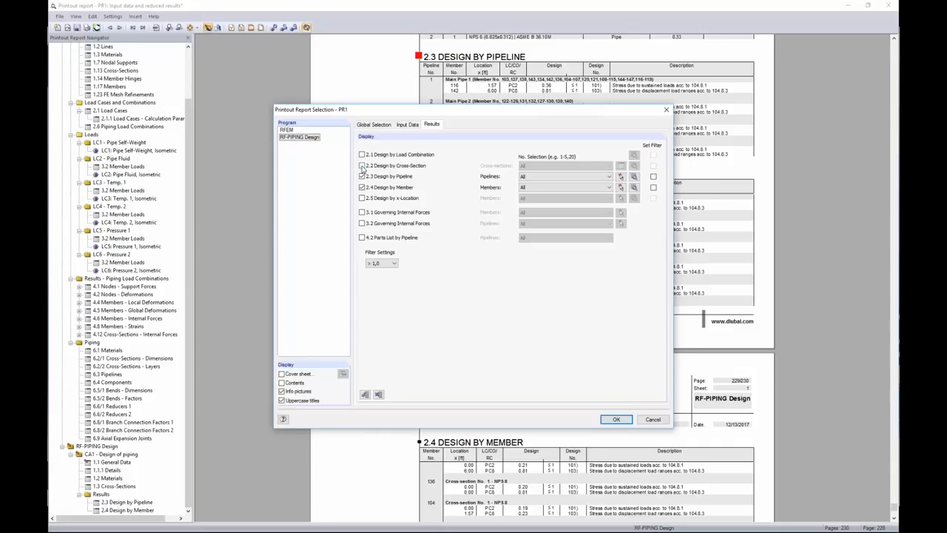
click(648, 421)
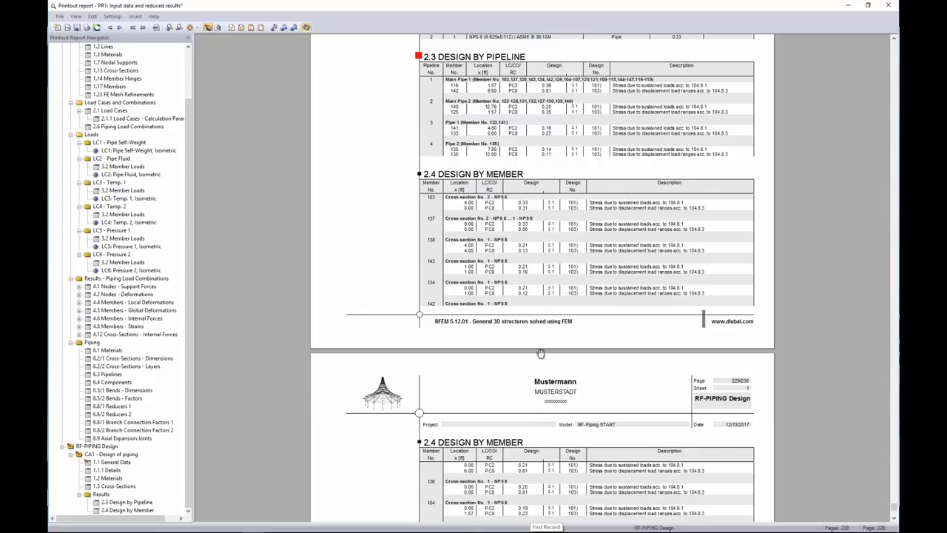
Step: Close the printout report without saving it
scroll(539, 353, up, 1)
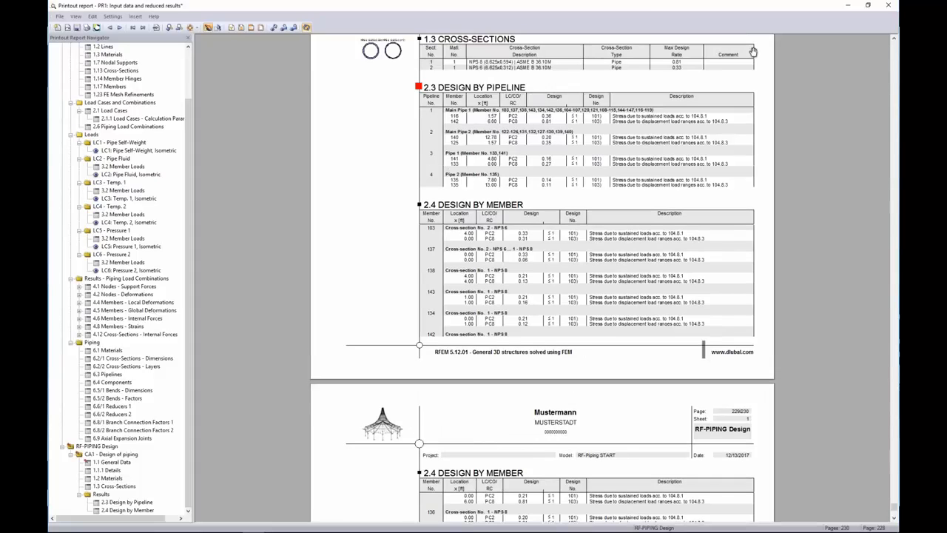
click(887, 6)
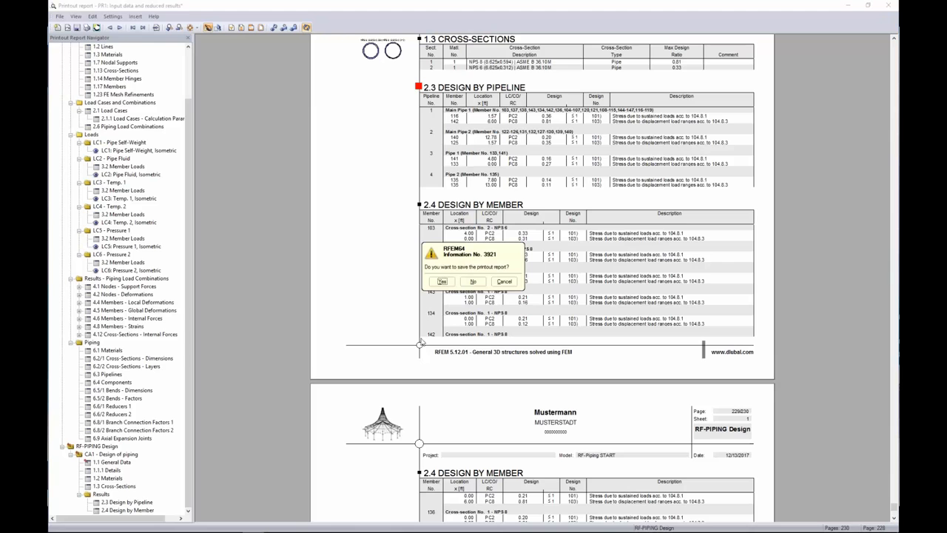
click(471, 282)
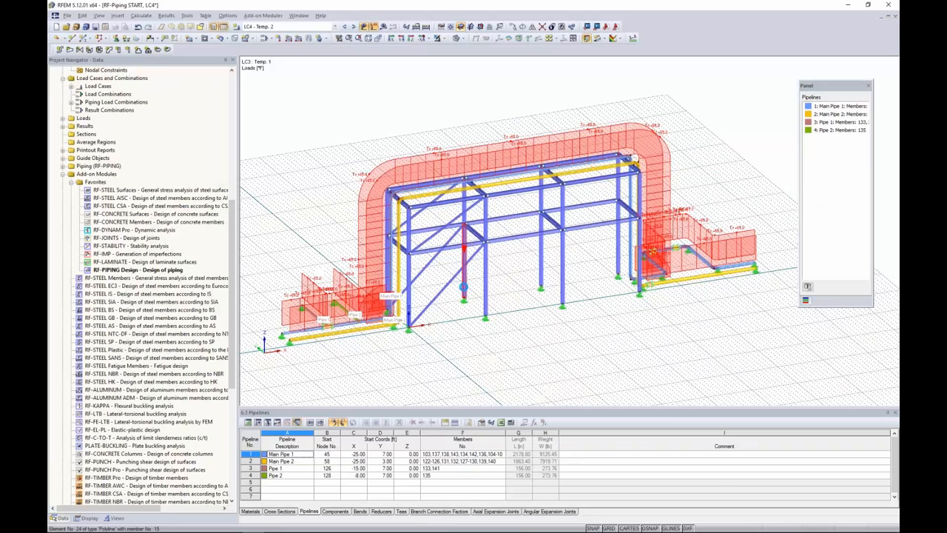
Step: Switch to the running RF-Piping.pptx slide show in PowerPoint
key(super+Tab)
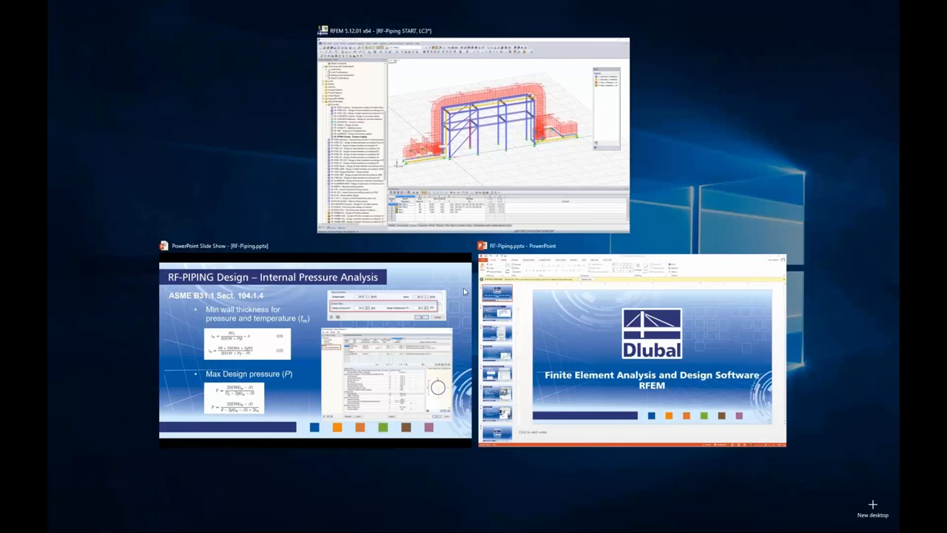
click(377, 340)
click(377, 342)
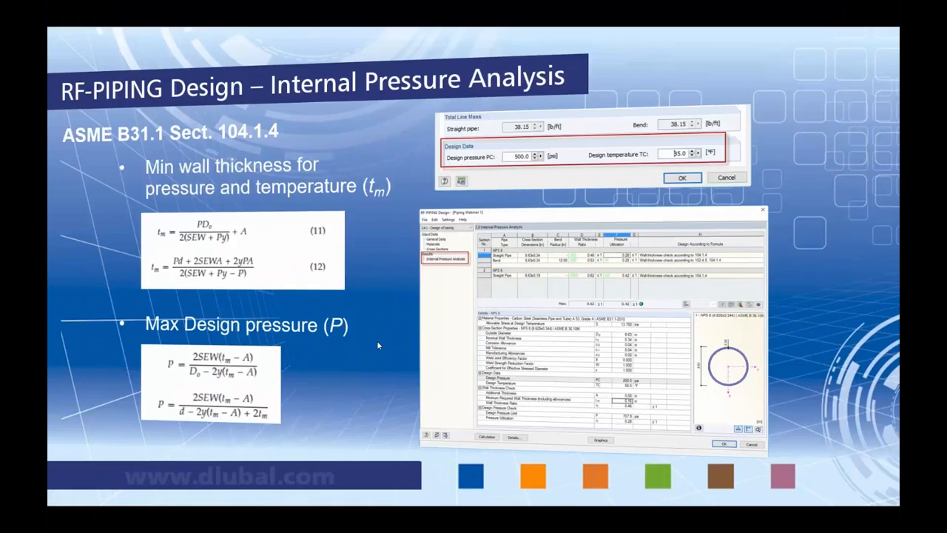